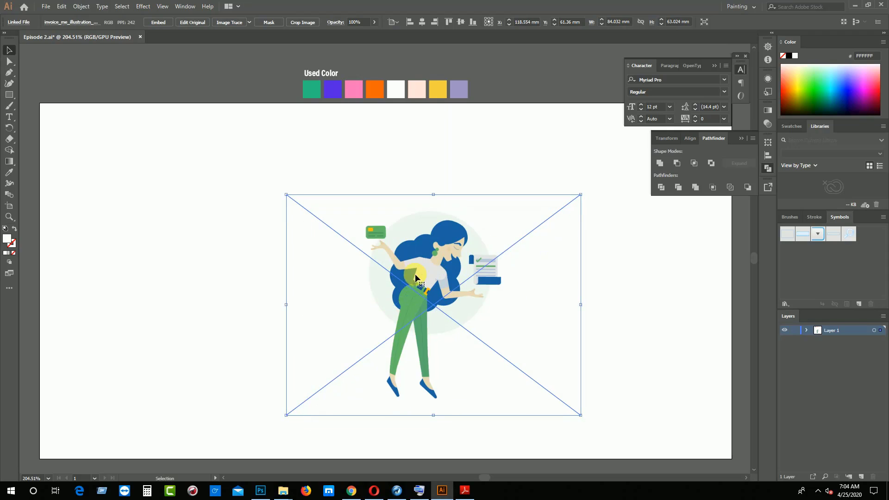
Reposition and proportionally enlarge the linked illustration to fill the artboard's height, about 135.5 × 101.6 mm
key(ctrl+minus)
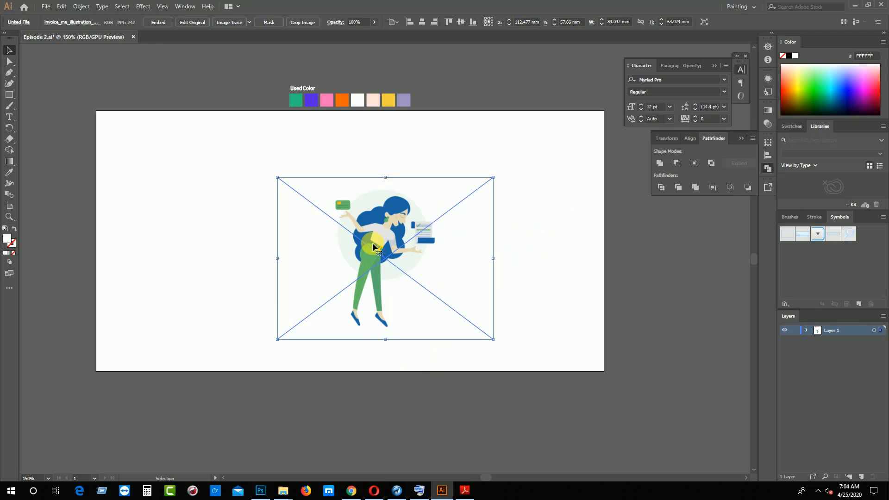
drag(376, 244, 354, 235)
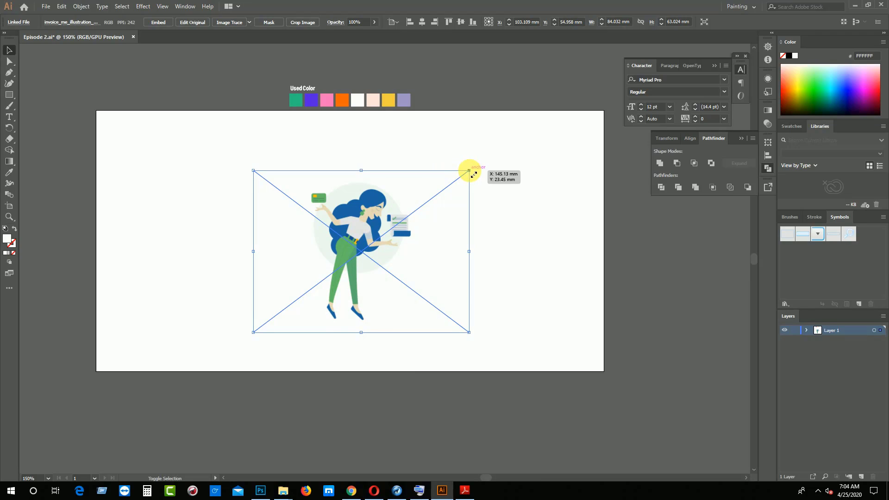
drag(474, 174, 548, 145)
click(348, 210)
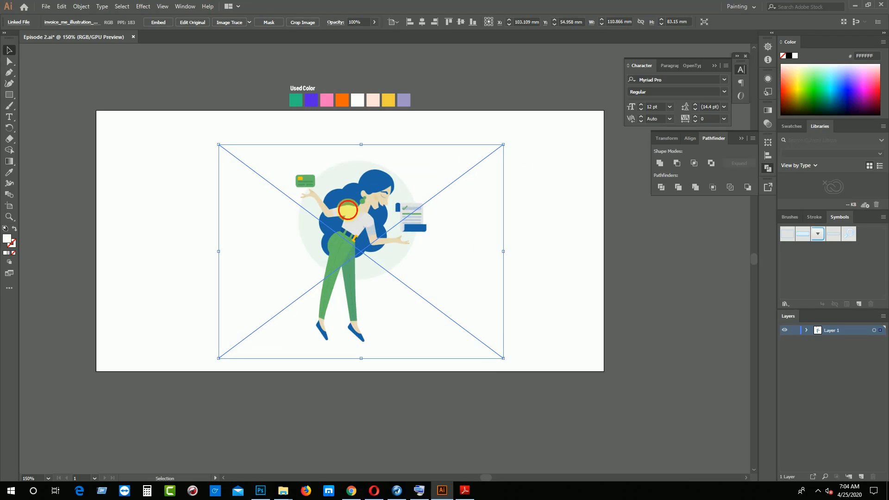
drag(348, 210, 346, 198)
drag(503, 134, 587, 112)
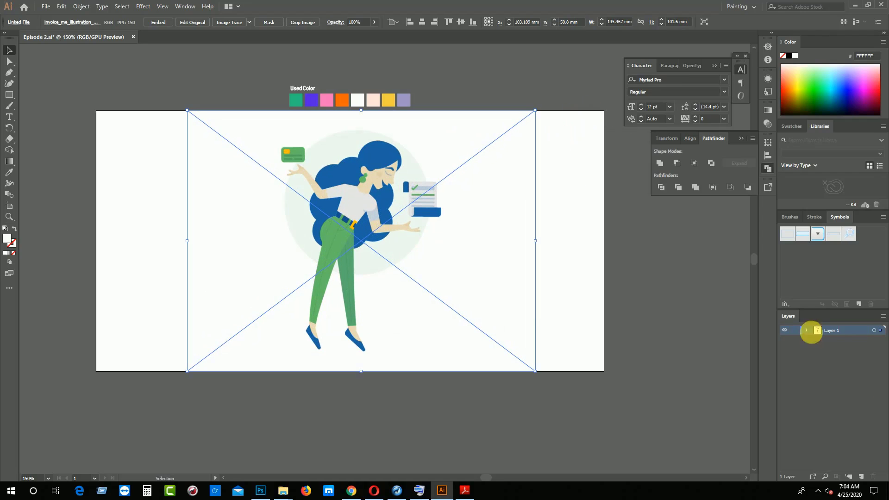
Lock the linked reference image inside Layer 1 and save the document
click(806, 330)
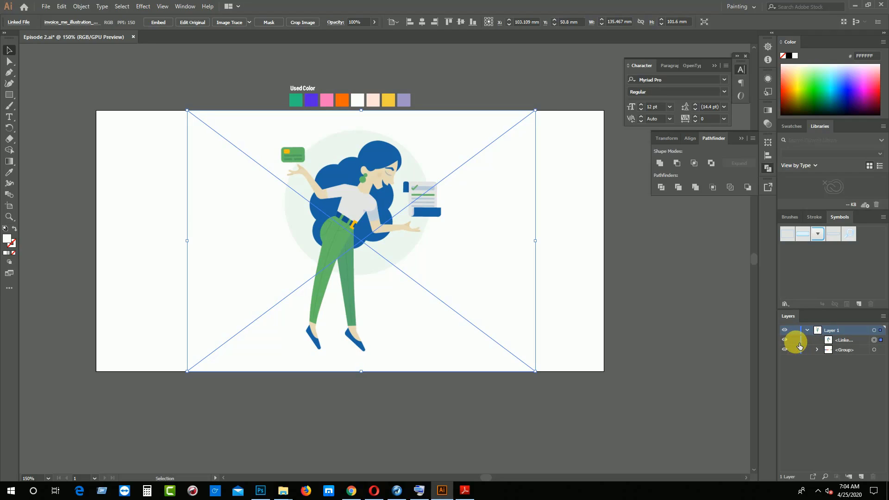
click(795, 340)
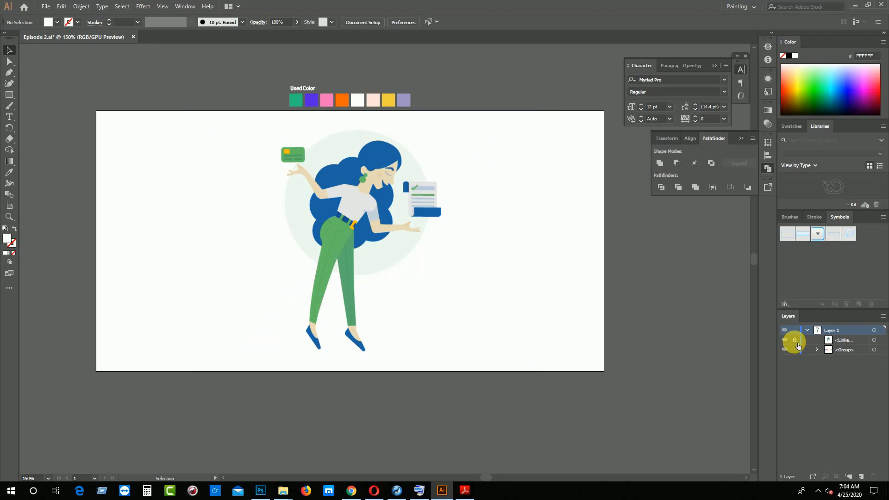
key(a)
key(ctrl+s)
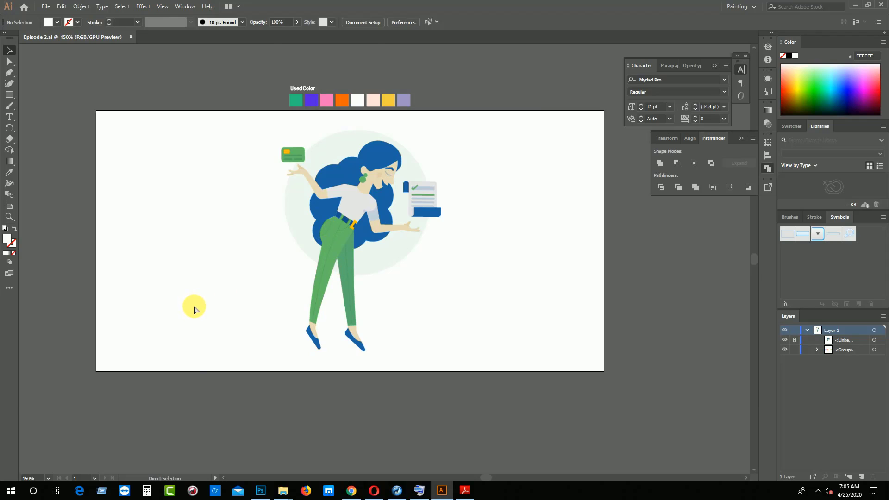
Draw a circle about 36 mm in diameter over the woman's upper body and remove its fill
key(ctrl+equal)
key(ctrl+equal)
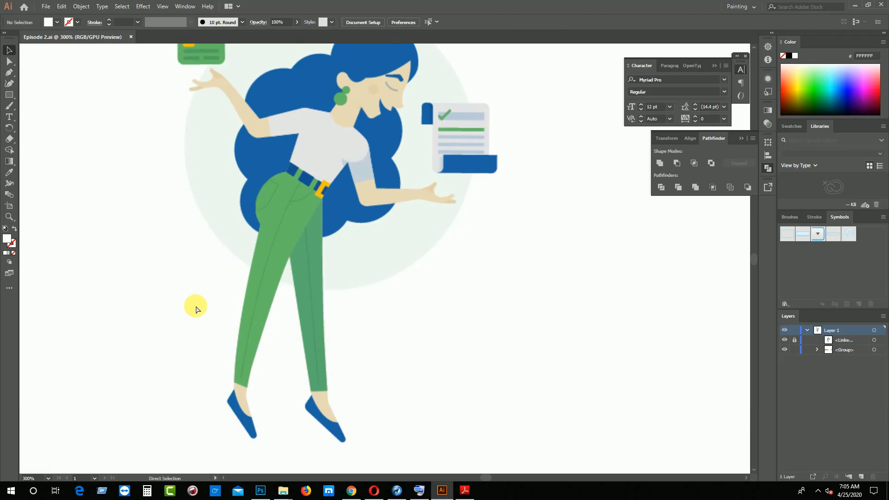
key(ctrl+minus)
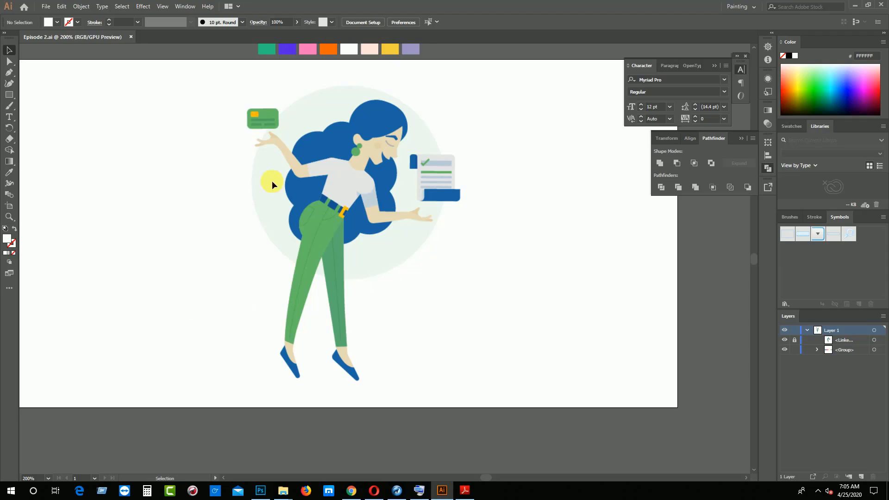
click(11, 97)
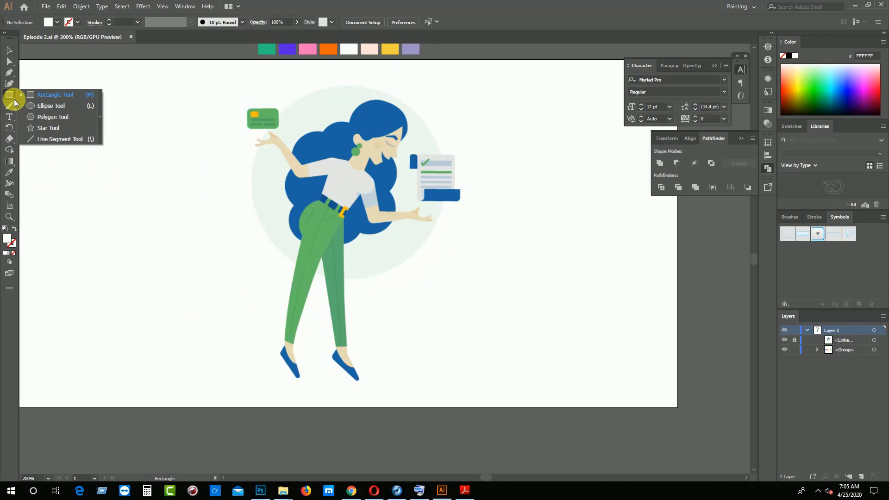
click(39, 106)
mouse_move(316, 110)
mouse_down()
mouse_move(367, 139)
mouse_move(440, 233)
mouse_up()
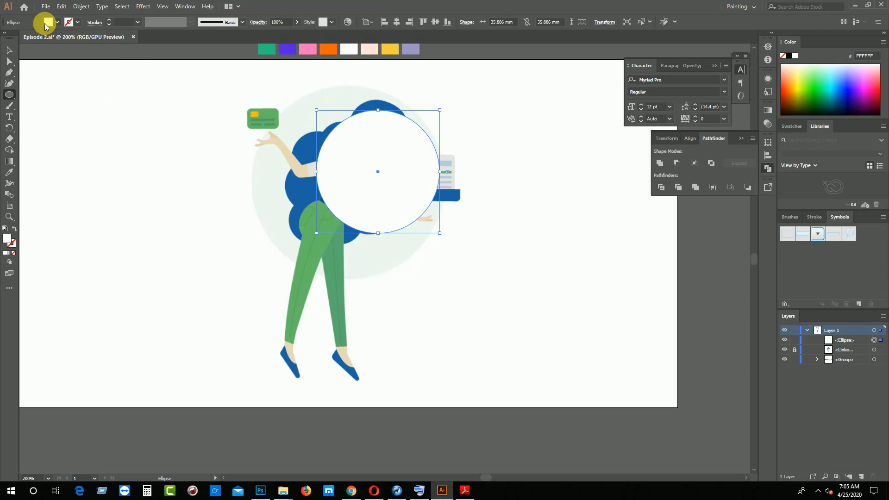
click(13, 253)
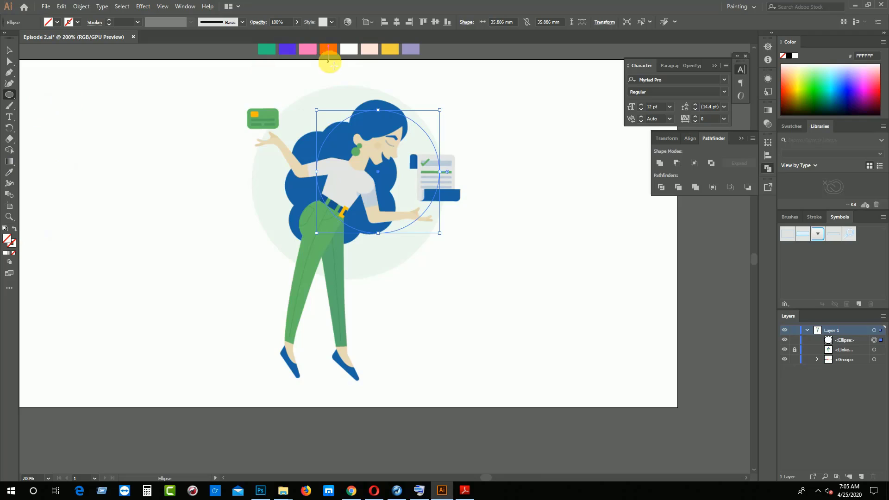
Move and enlarge the circle to about 57 mm so it matches the pale background circle of the illustration
click(10, 49)
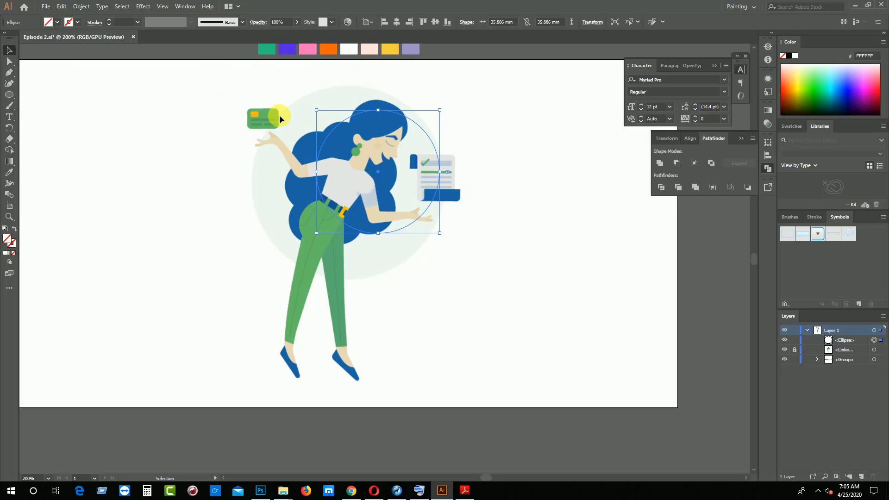
click(343, 182)
click(343, 199)
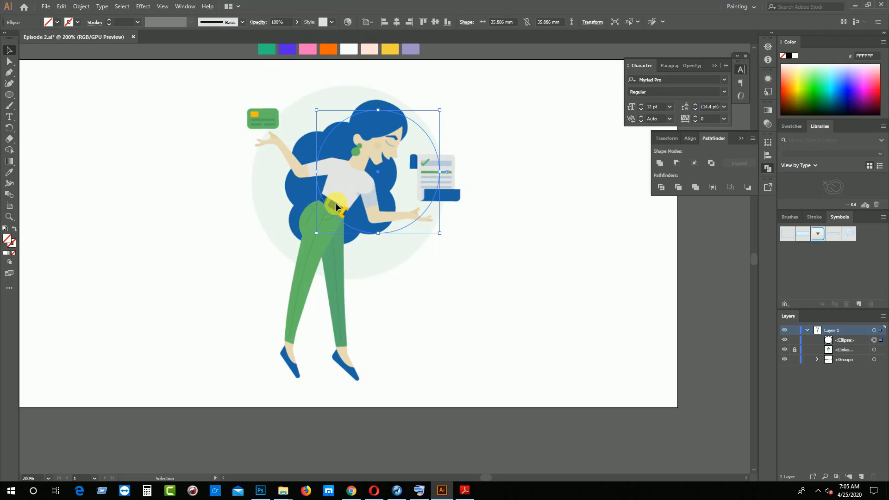
click(336, 239)
drag(348, 224, 319, 233)
drag(410, 118, 469, 84)
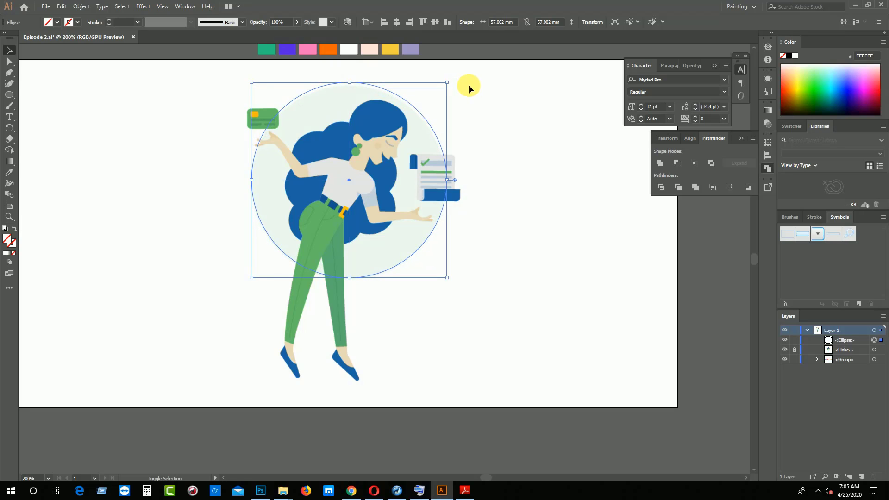
Fill the circle with the pale green sampled from the illustration's background circle
click(10, 172)
click(278, 190)
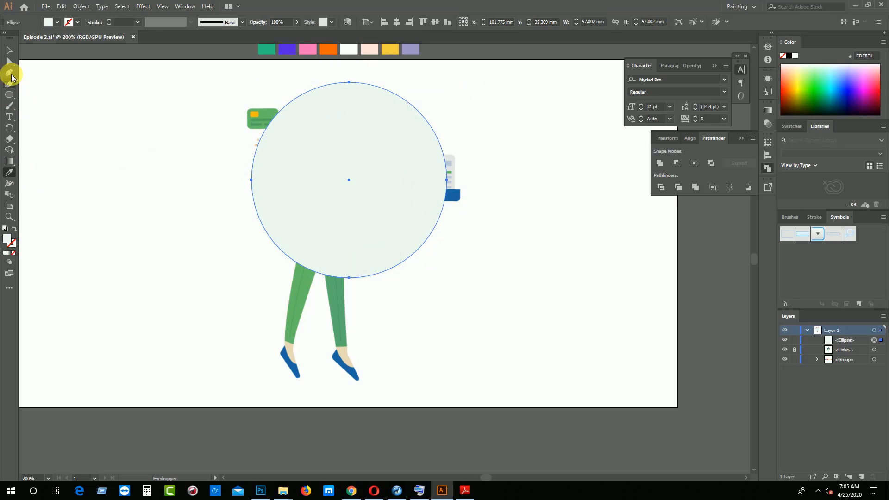
click(9, 50)
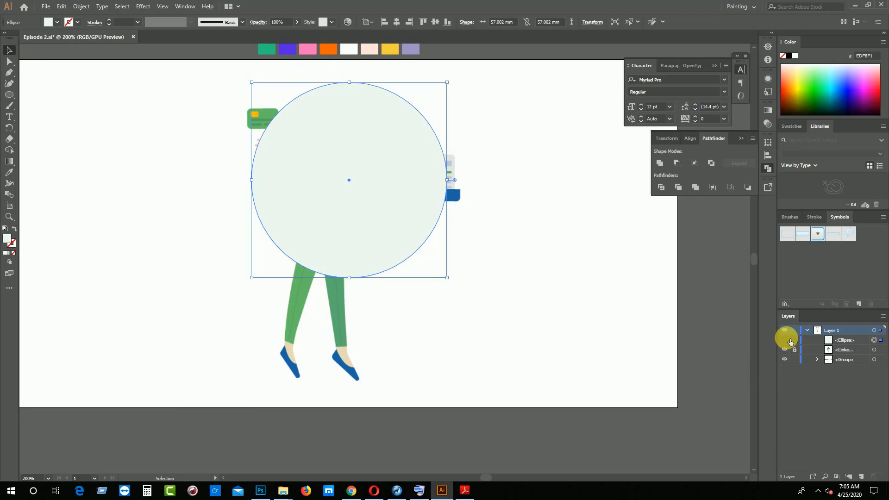
Check which objects the layer entries hold by hiding and reshowing the circle and the colour swatch group
drag(786, 339, 789, 361)
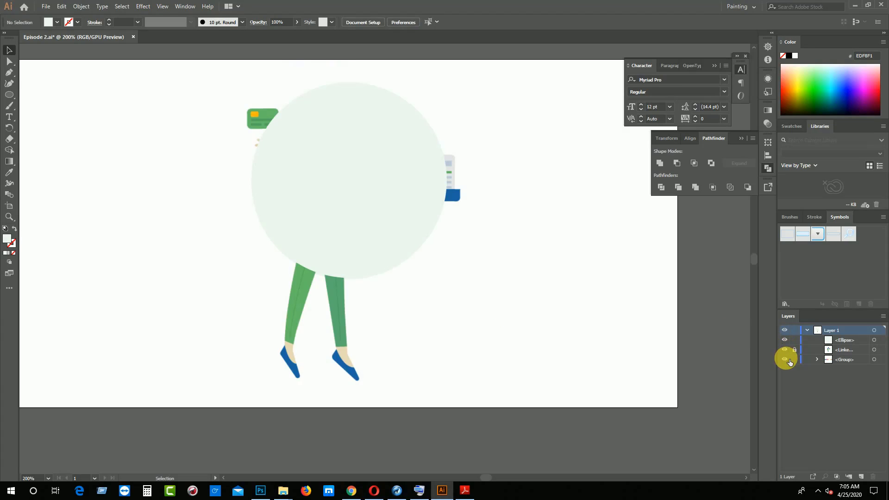
click(795, 348)
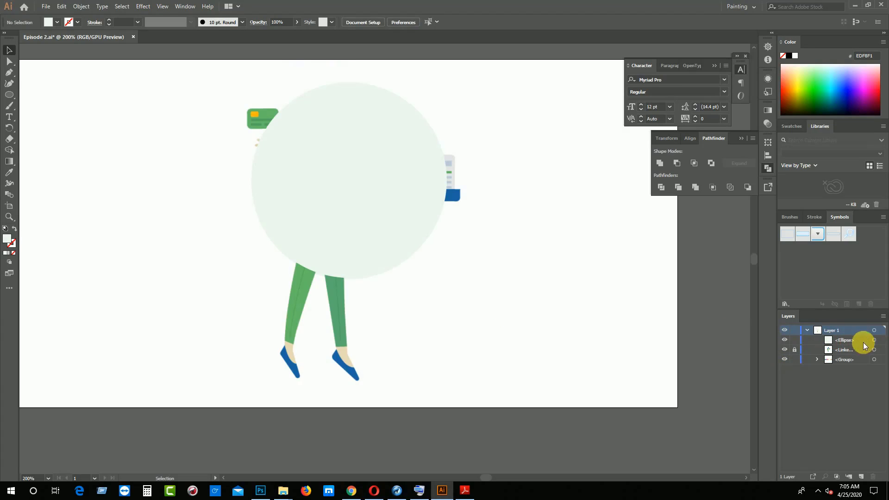
click(879, 340)
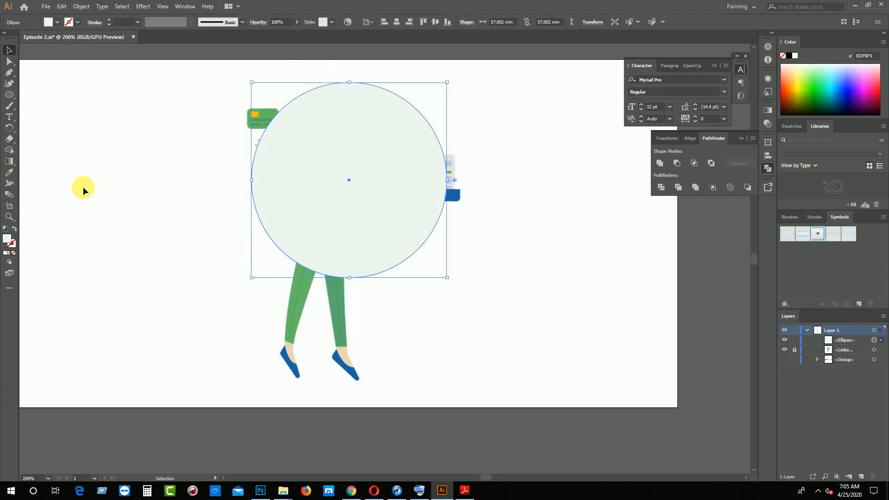
scroll(97, 190, up, 3)
click(221, 115)
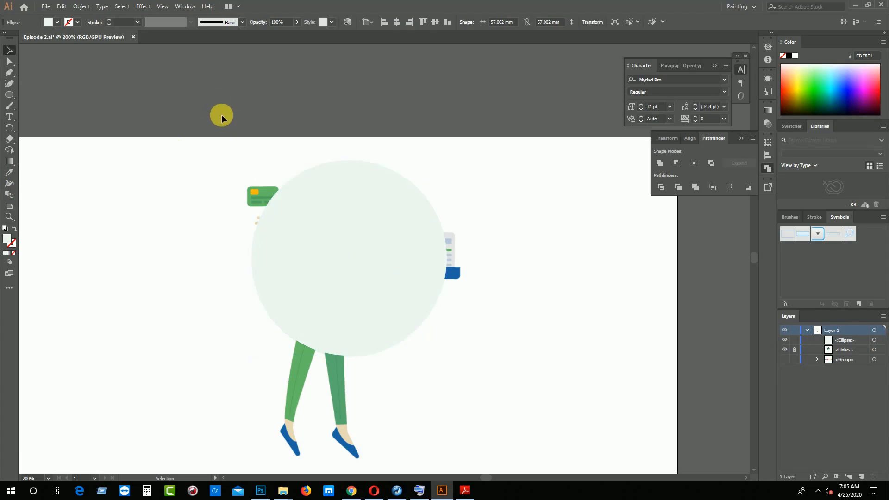
click(784, 359)
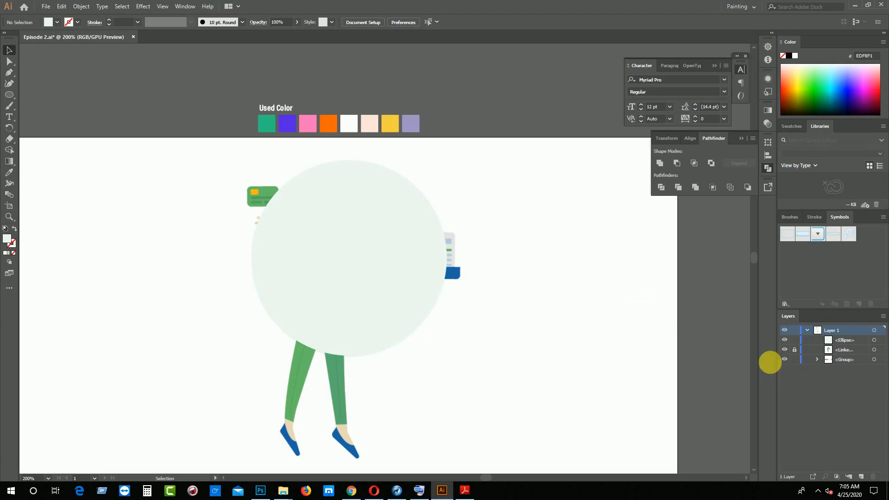
Ungroup the Used Color swatches and recolour the first swatch with the pale green sampled from the circle
click(270, 127)
right_click(269, 126)
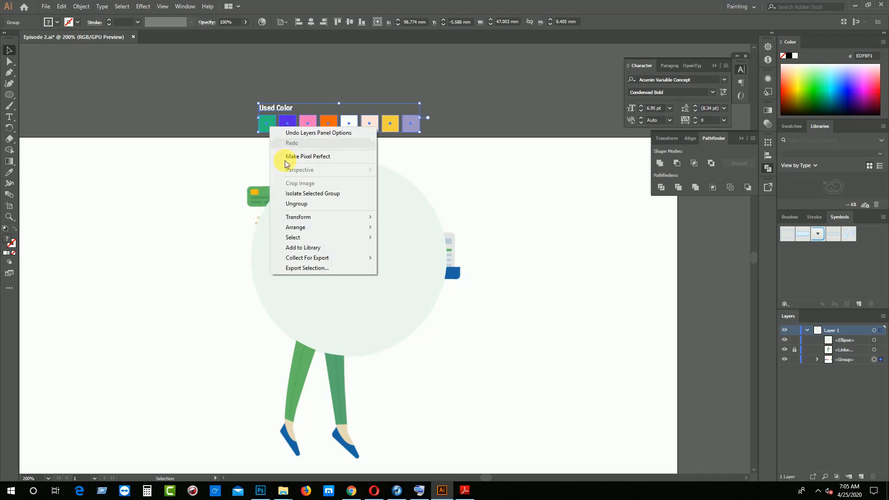
click(297, 204)
click(267, 123)
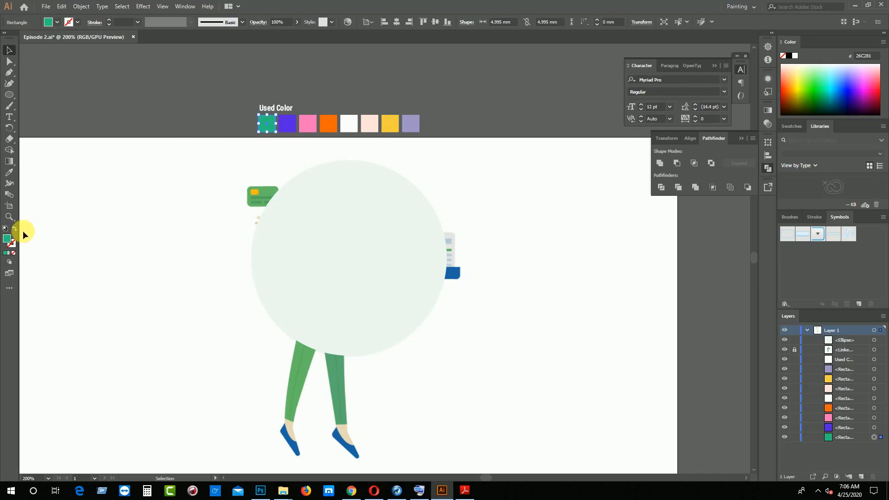
click(9, 175)
click(263, 265)
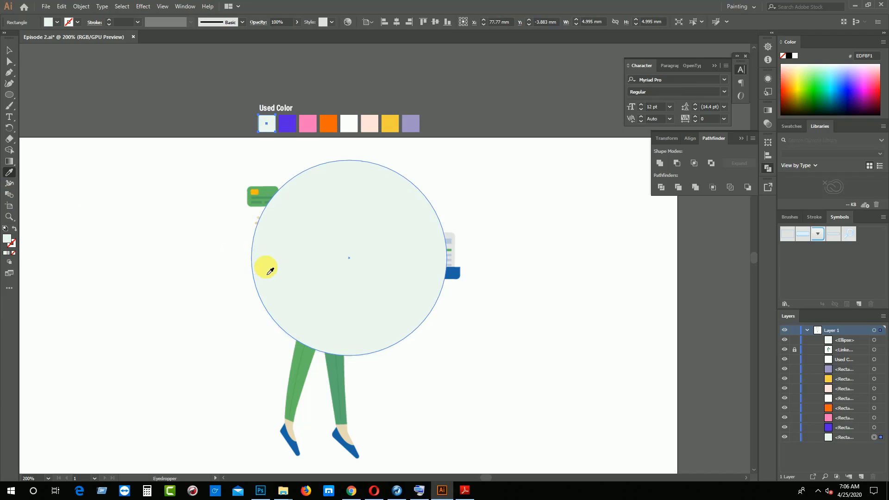
click(10, 50)
Hide the pale green circle that covers the reference illustration
click(363, 272)
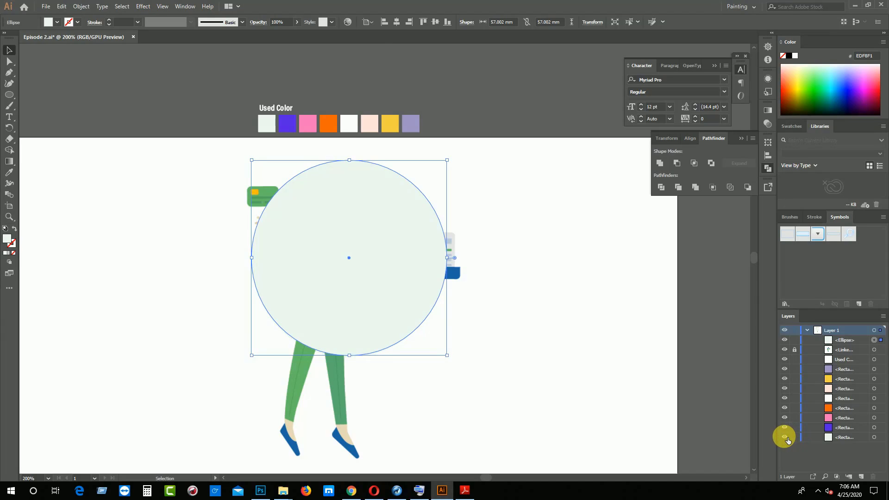
click(787, 439)
click(787, 439)
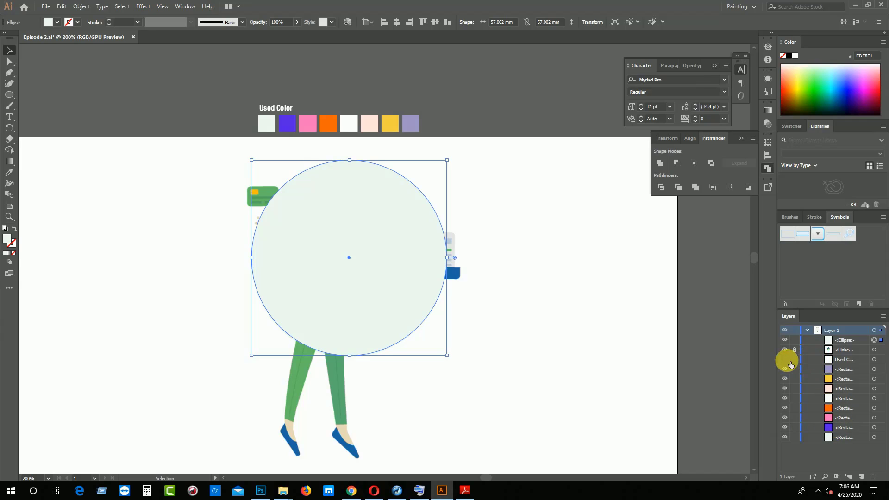
click(786, 360)
click(788, 361)
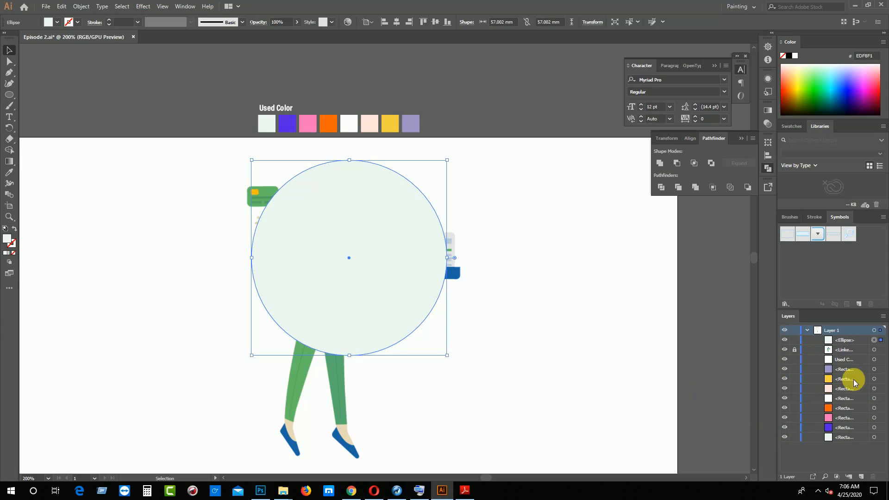
click(784, 340)
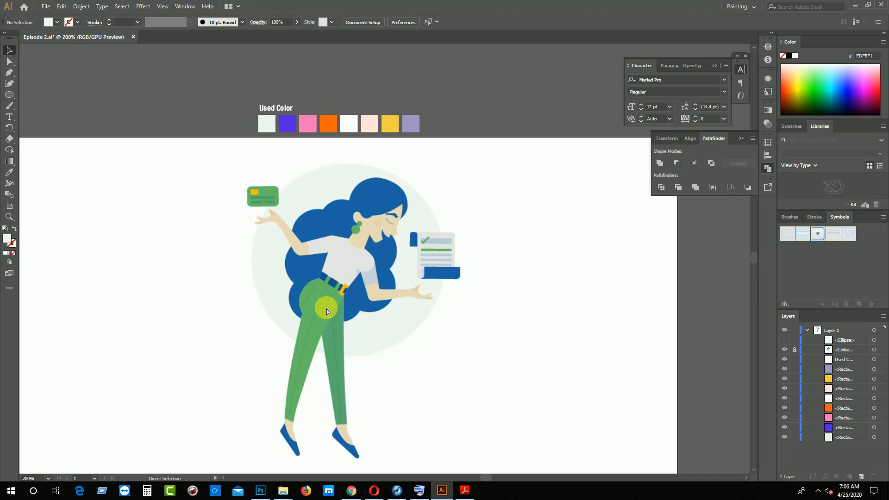
Start a Pen tool path along the upper hair curl behind the head, ending in a corner point where it meets the crown
scroll(326, 311, up, 3)
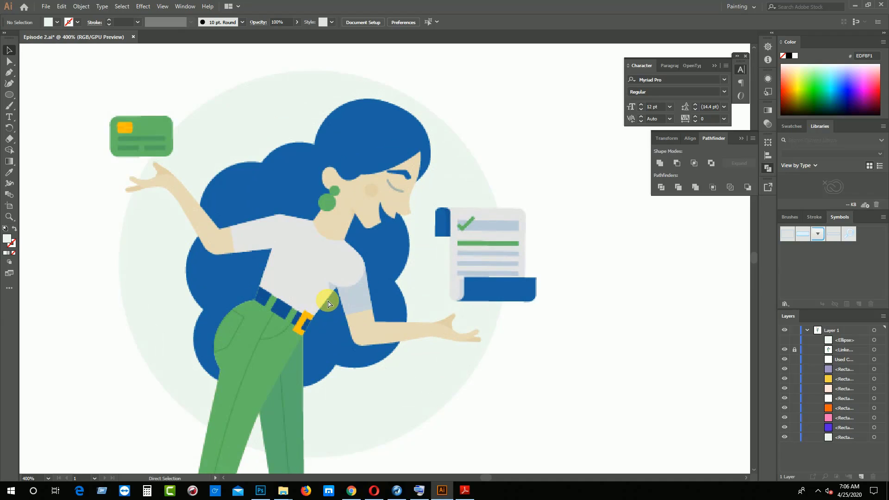
key(v)
key(h)
key(p)
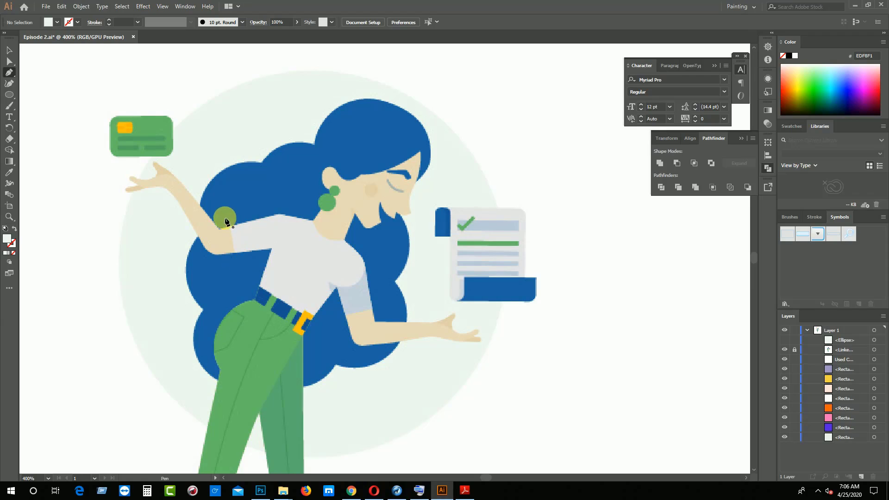
click(263, 163)
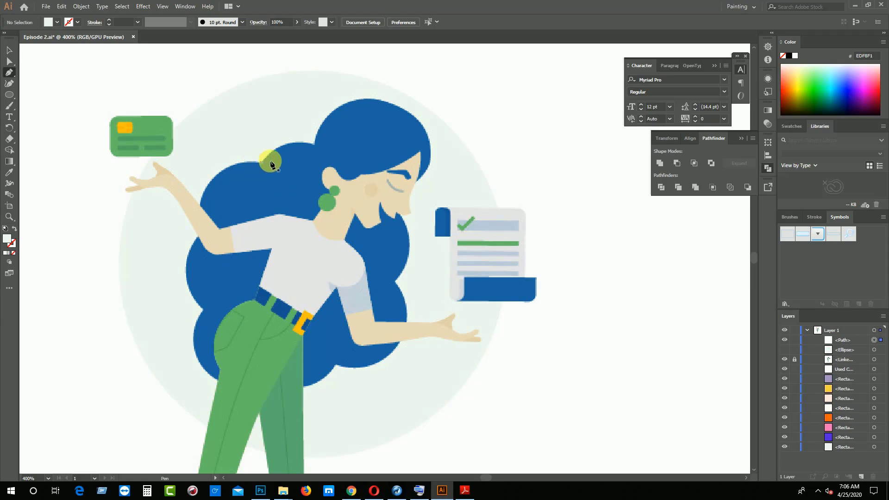
click(315, 145)
drag(325, 149, 343, 153)
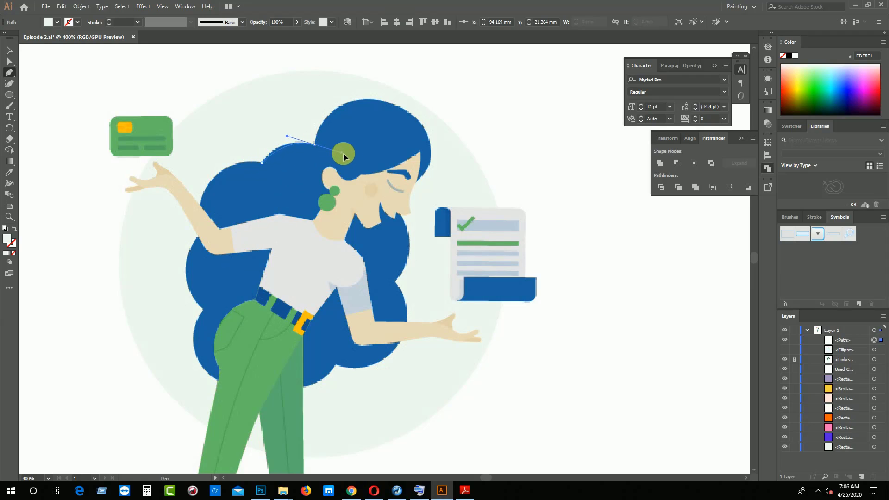
click(315, 145)
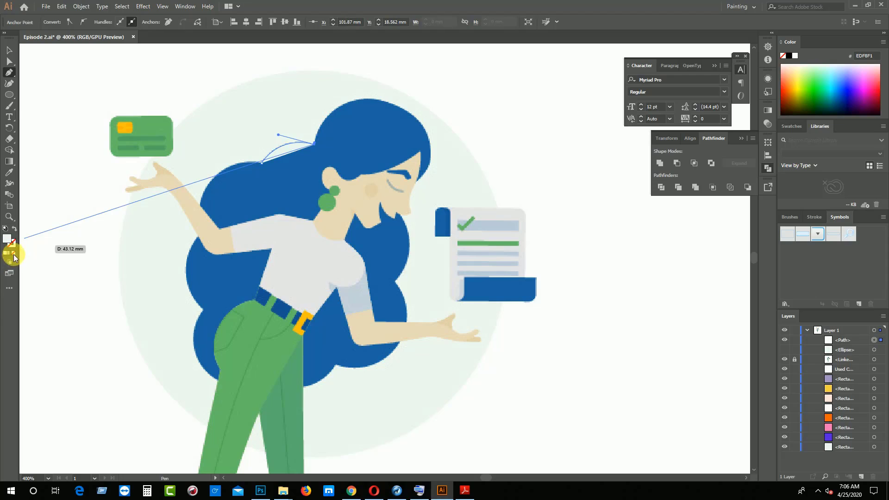
Remove the path's fill and continue it with a smooth curve over the crown of the head
click(14, 253)
key(ctrl+=)
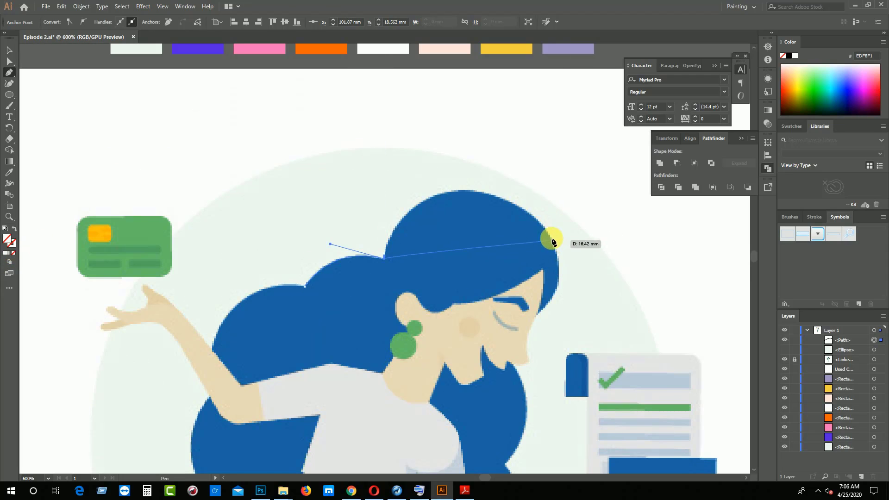
drag(526, 211, 642, 277)
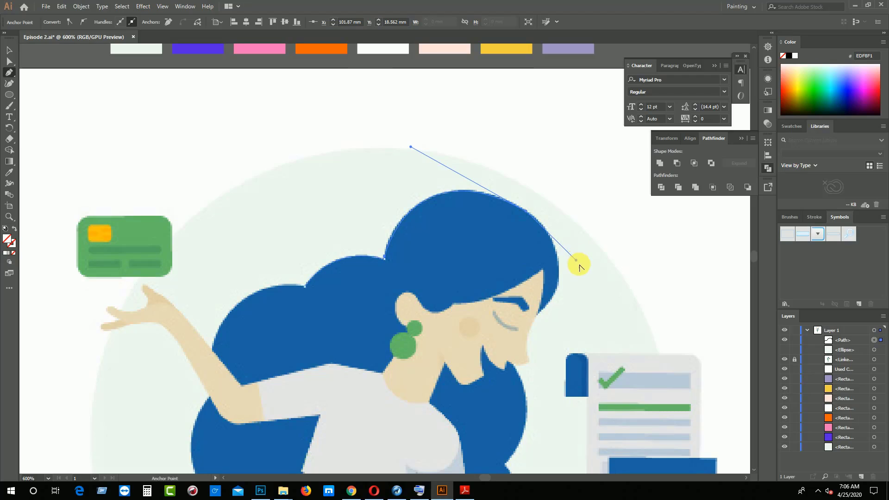
drag(579, 266, 580, 268)
Extend the hair path to the pointed tip in front of the forehead, adjusting the curve handles to follow the hair edge
scroll(581, 274, down, 1)
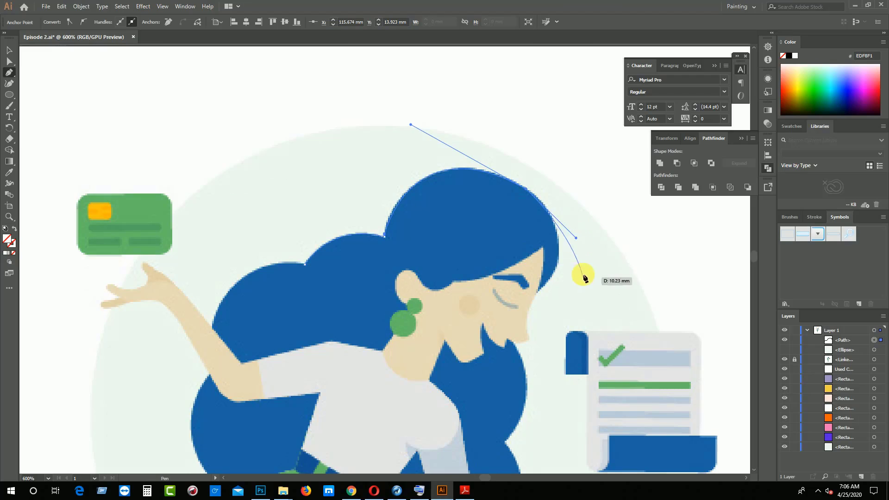
click(539, 293)
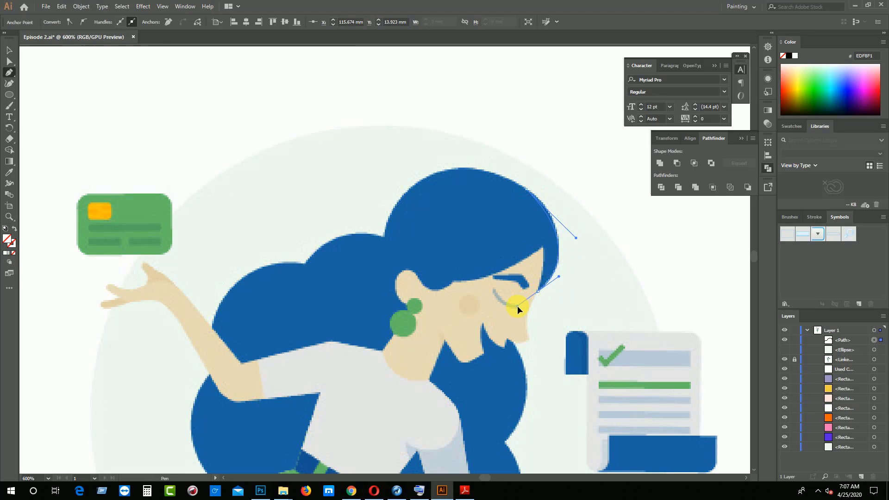
drag(518, 306, 518, 311)
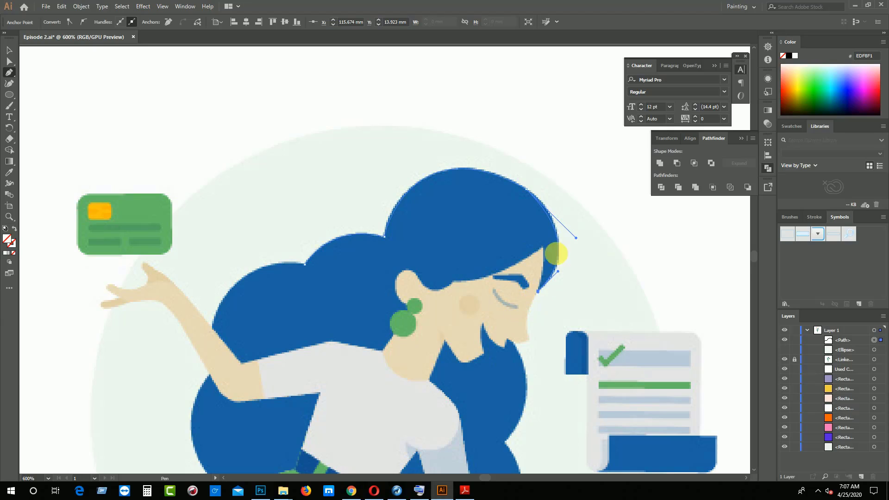
drag(576, 238, 575, 223)
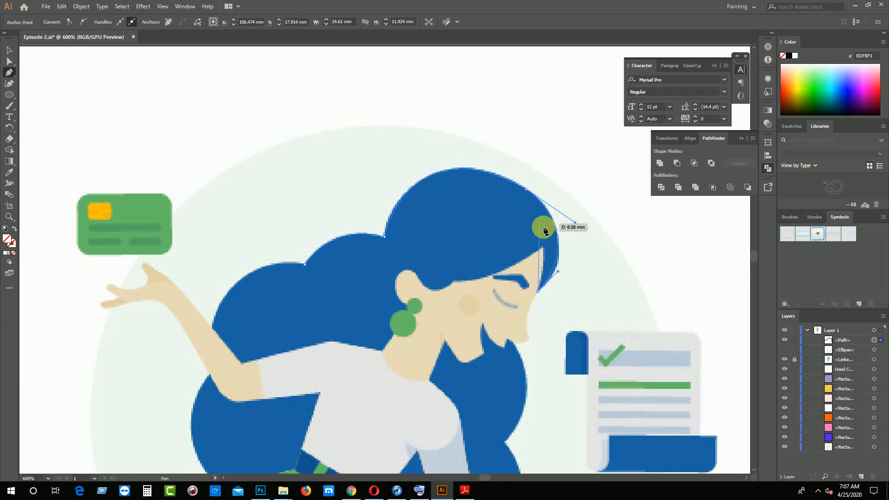
Trace from the hair tip up to the hairline point and back along the forehead hairline towards the ear
click(544, 250)
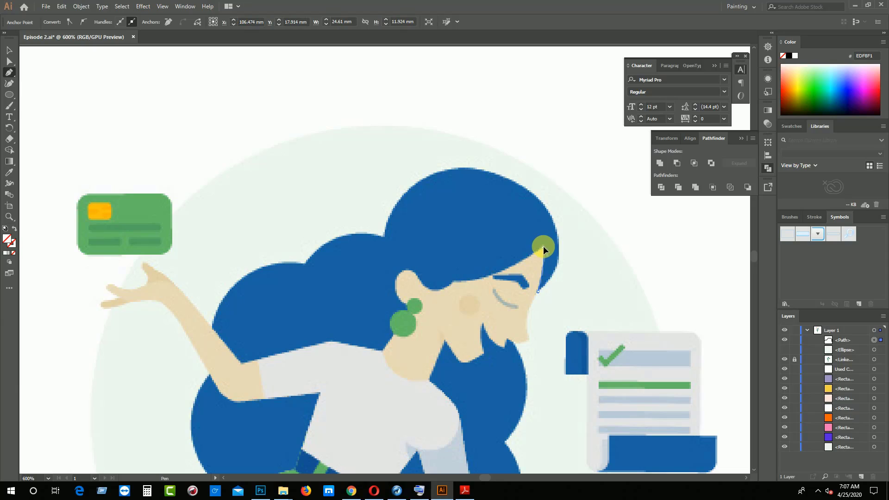
click(543, 245)
drag(453, 281, 436, 318)
key(ctrl+z)
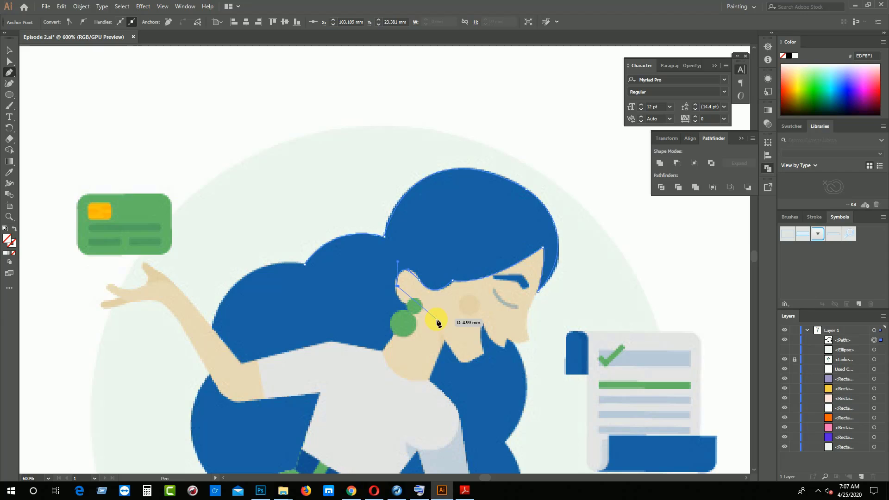
Redo the point at the ear's back edge and trace around the ear to a corner point on the small earring
scroll(427, 318, up, 2)
drag(406, 302, 428, 309)
key(ctrl+z)
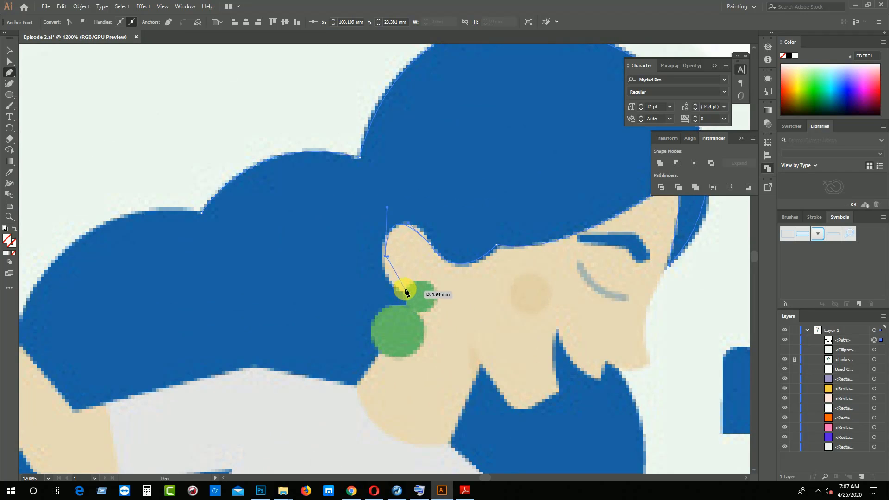
key(ctrl+z)
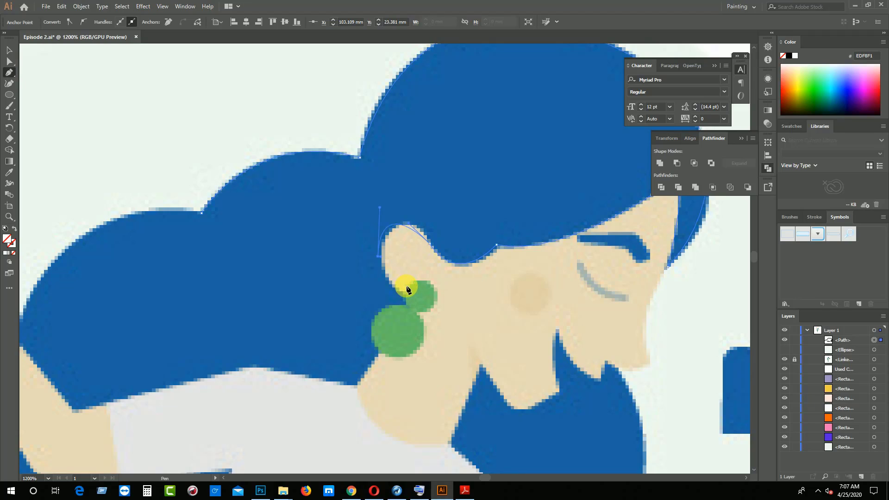
click(378, 258)
drag(416, 296, 430, 293)
drag(416, 296, 416, 296)
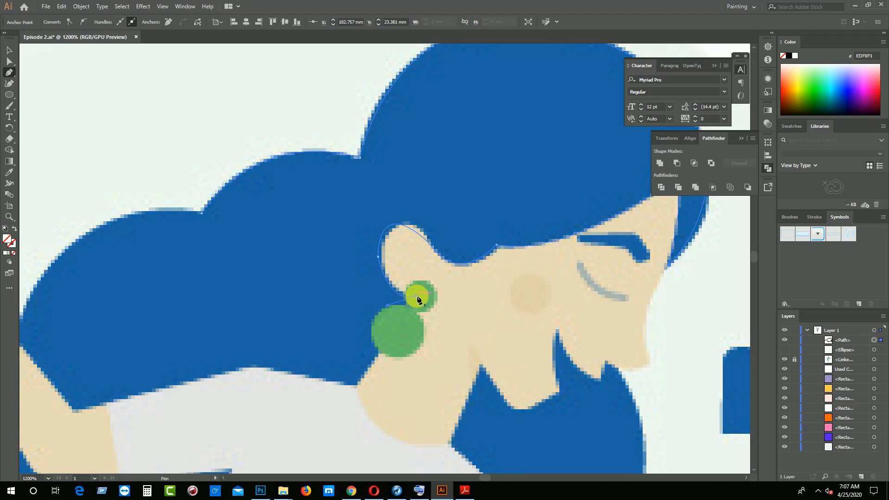
Trace the hair's lower edge along the neck, shoulder and raised arm, and close the path over the rear curl
click(357, 387)
key(space)
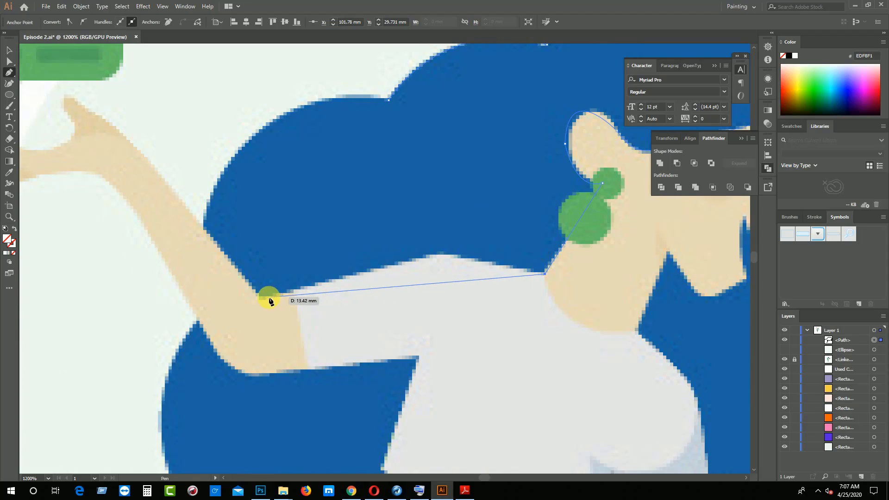
drag(269, 297, 215, 330)
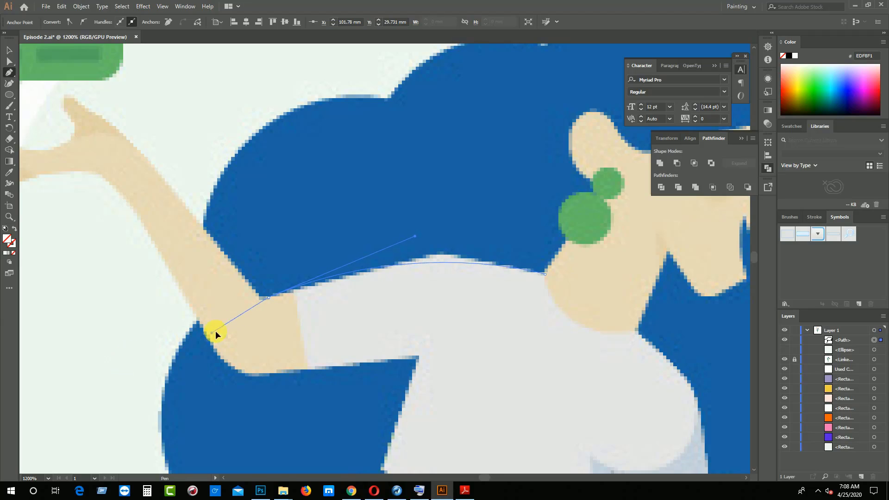
click(267, 297)
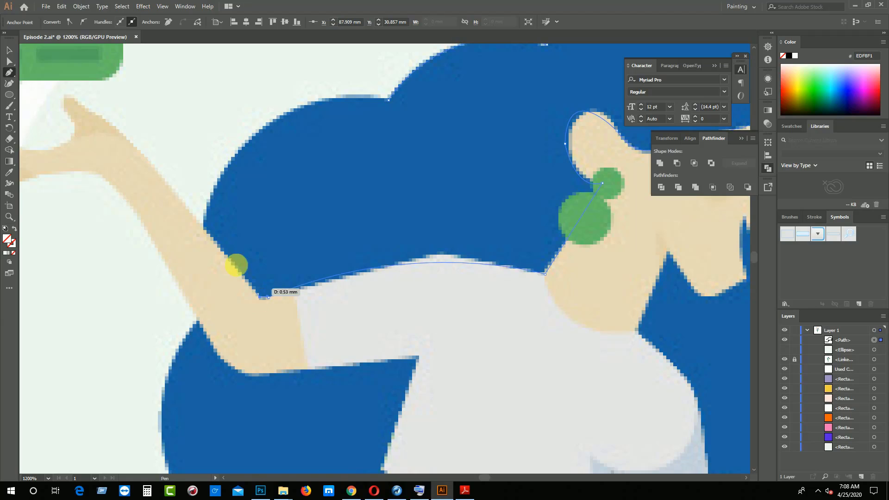
click(203, 227)
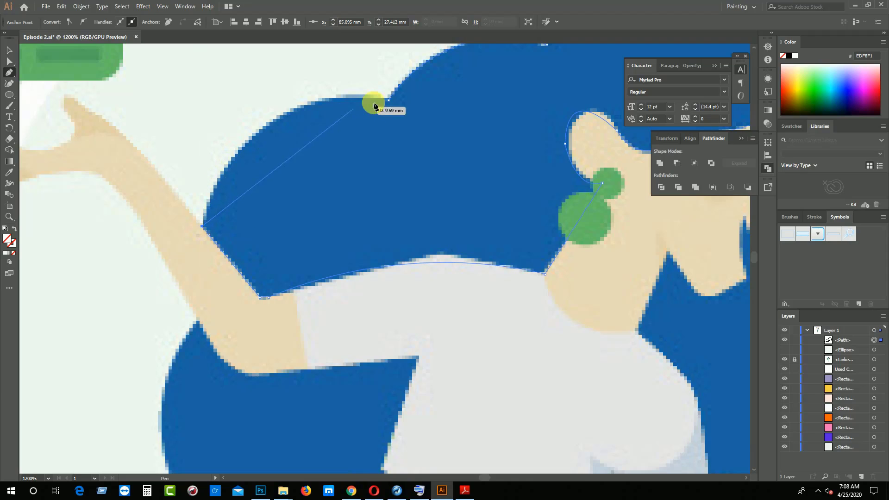
drag(389, 100, 558, 125)
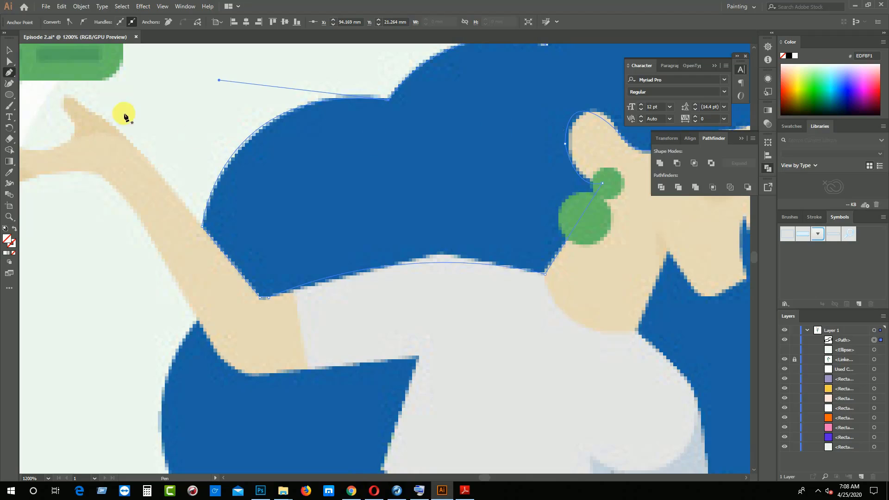
Fill the closed hair shape with the blue sampled from the reference hair and deselect it
click(9, 51)
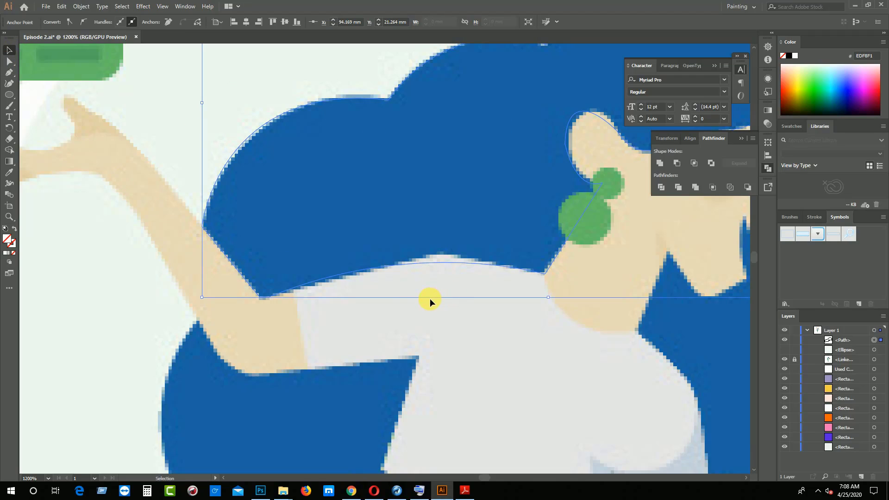
scroll(405, 301, up, 3)
click(8, 175)
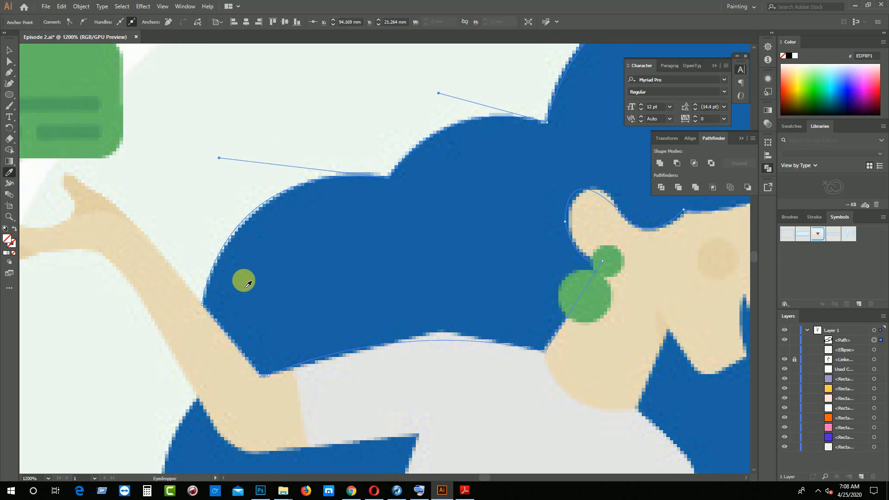
click(332, 284)
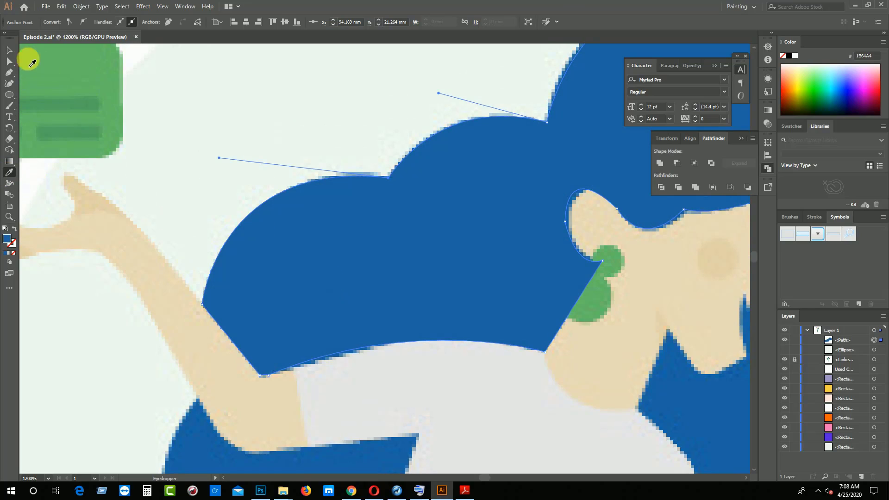
click(8, 50)
click(288, 116)
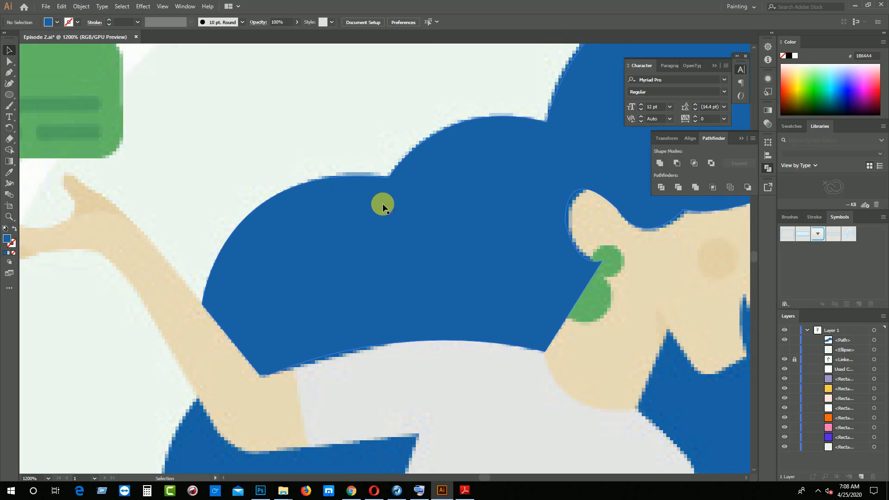
Draw a circle about 1.86 mm across over the small earring and fill it with the green sampled from the trousers
scroll(398, 217, down, 3)
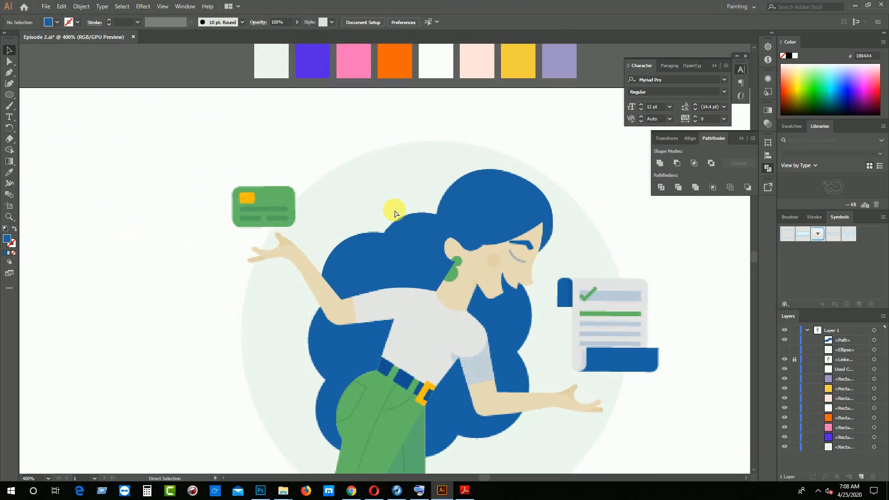
scroll(395, 213, up, 2)
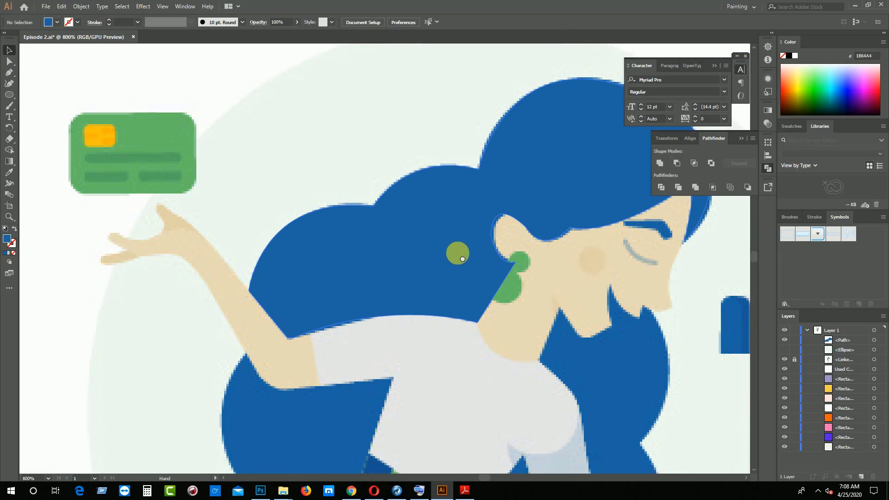
drag(456, 252, 391, 200)
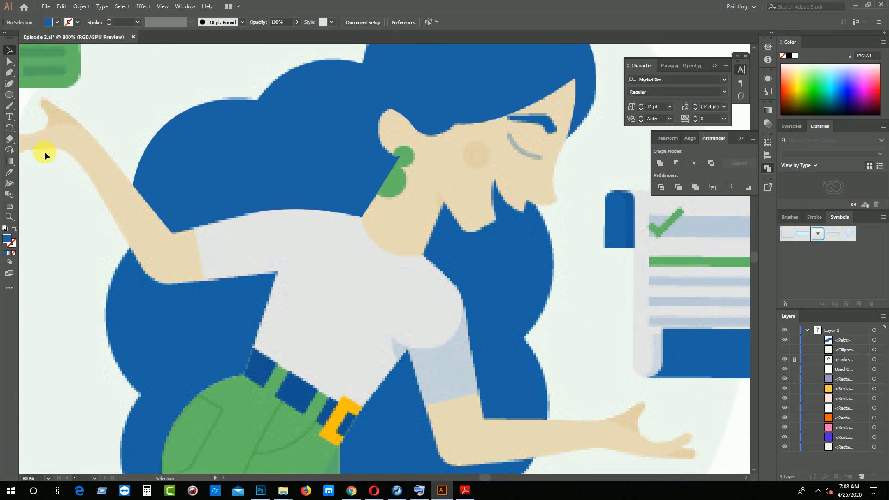
click(9, 95)
drag(397, 148, 420, 170)
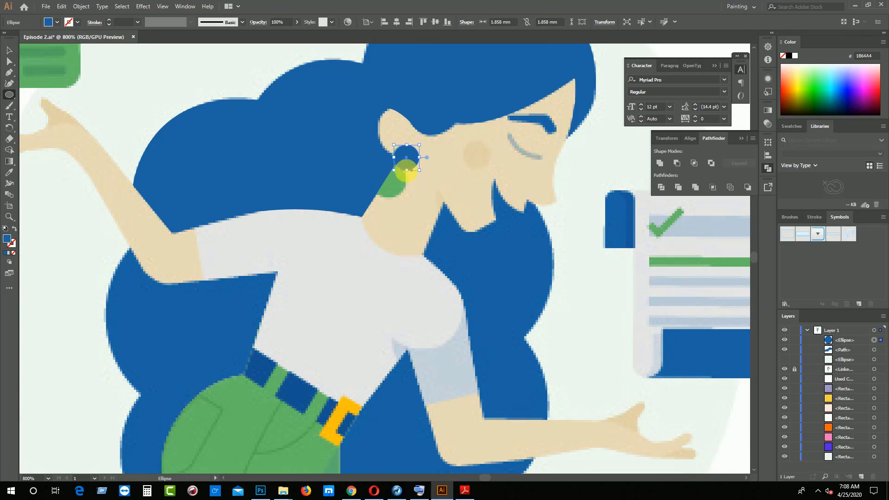
click(9, 173)
click(230, 401)
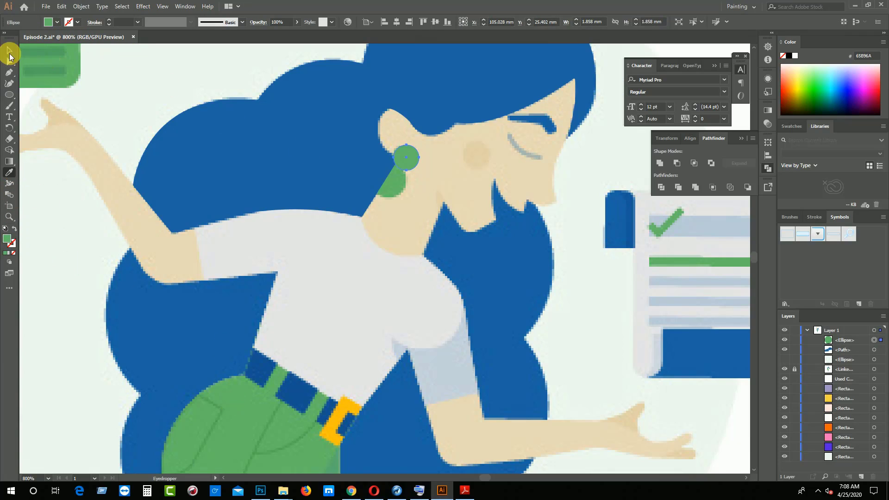
Shift the green circle slightly so it lines up with the upper earring dot
click(10, 49)
click(121, 69)
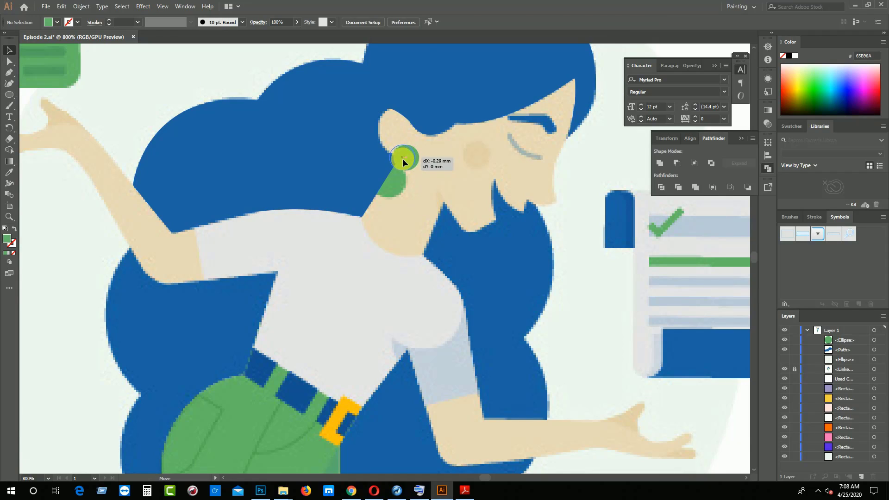
drag(403, 160, 402, 162)
Duplicate the green circle onto the lower earring dot and enlarge the copy to cover the larger circle
key(a)
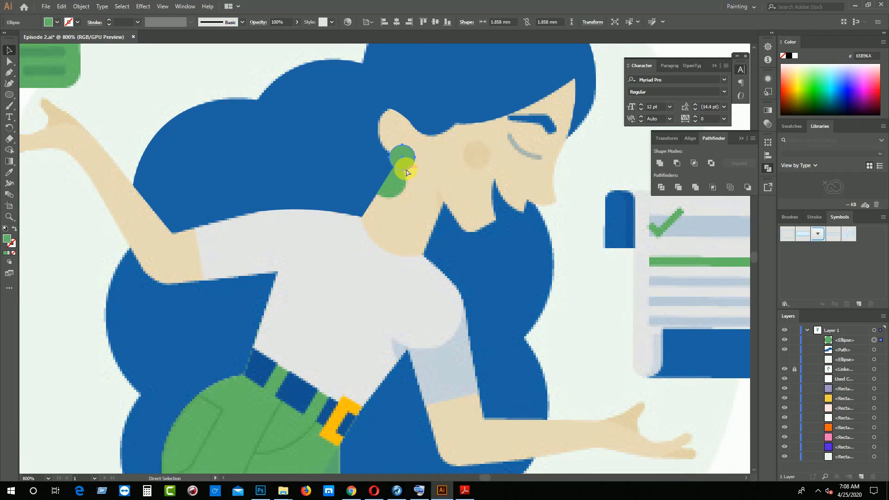
key(ctrl+f)
drag(404, 163, 394, 181)
key(v)
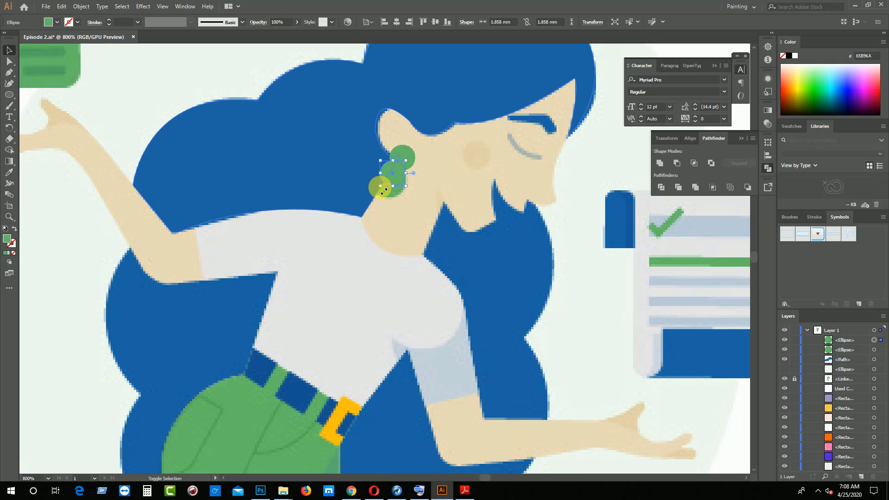
drag(384, 191, 368, 197)
click(392, 213)
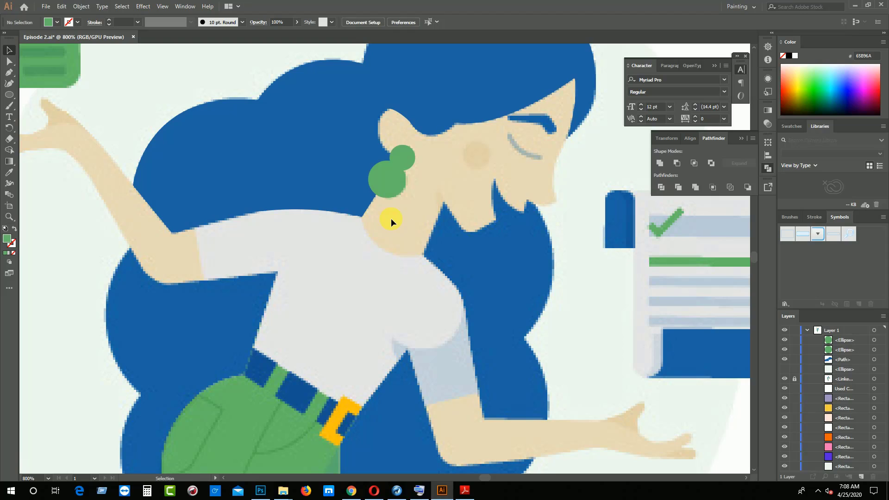
Start the lower hair outline at the neck's front base, trace the jaw and chin up to the lower lip, and remove the path's fill
key(space)
drag(470, 244, 353, 268)
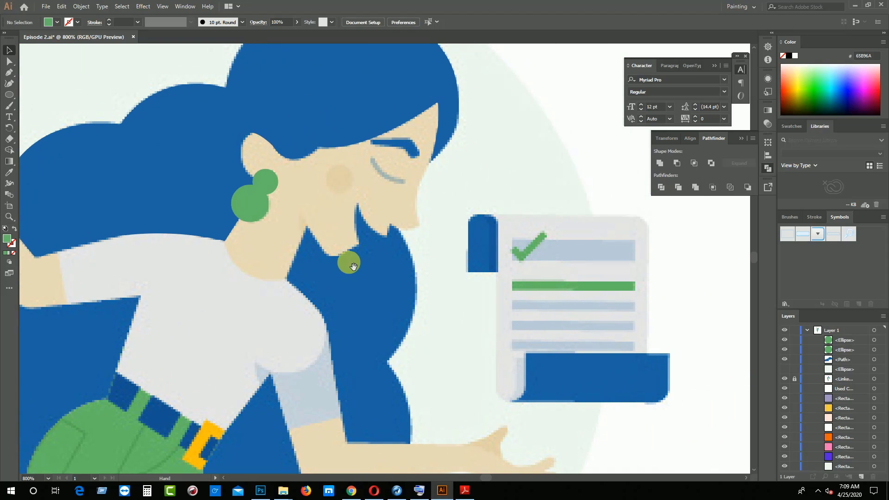
key(p)
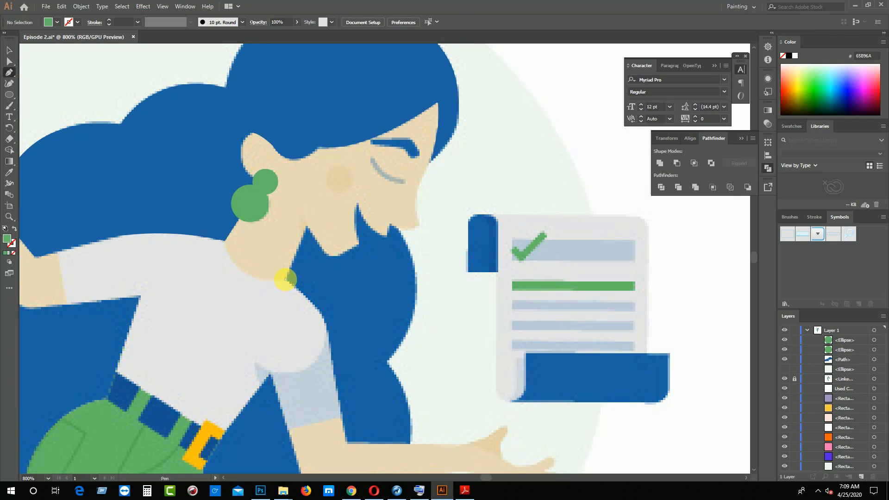
click(286, 279)
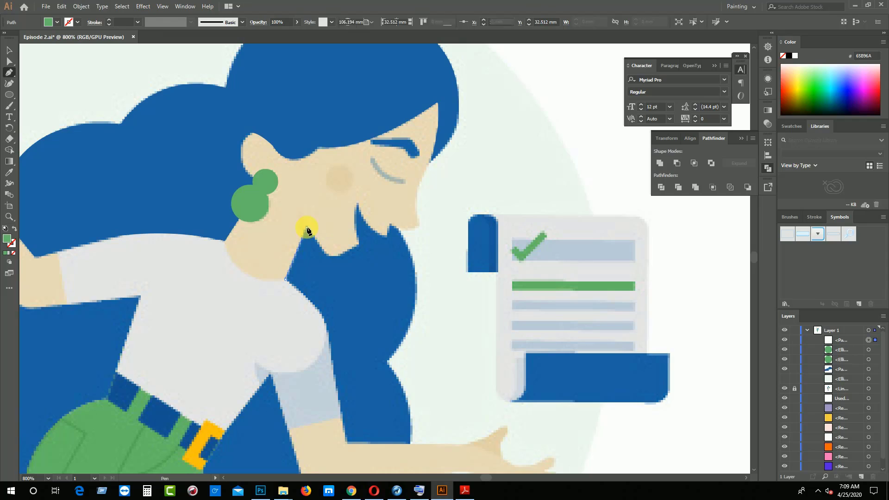
click(307, 228)
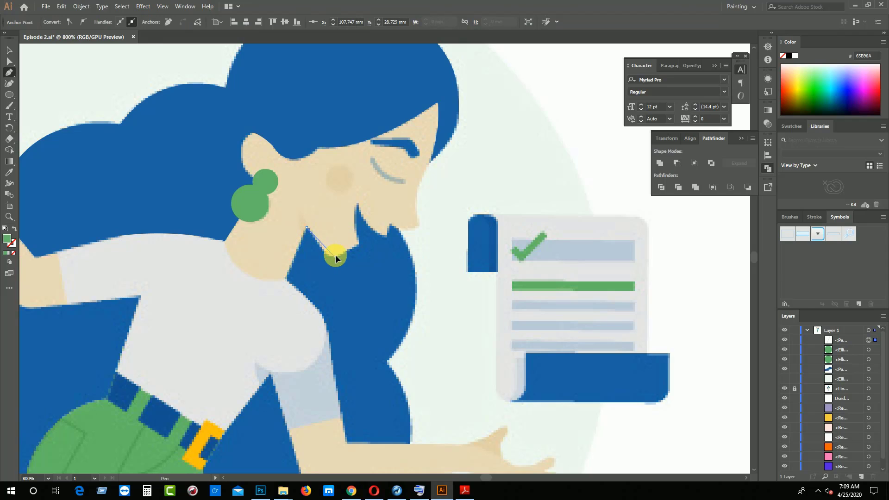
drag(336, 258, 344, 254)
click(359, 244)
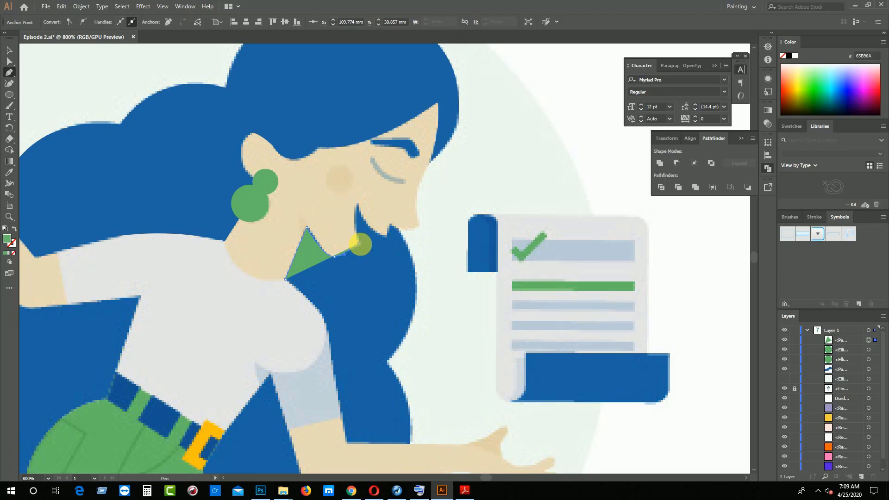
click(13, 254)
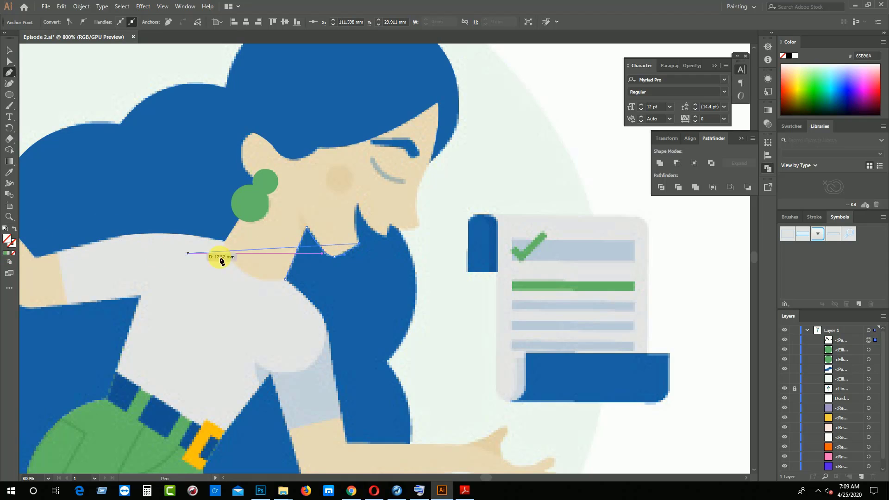
Continue the hair outline up into the mouth notch, around the upper lip and to the corner under the nose
drag(360, 204, 359, 203)
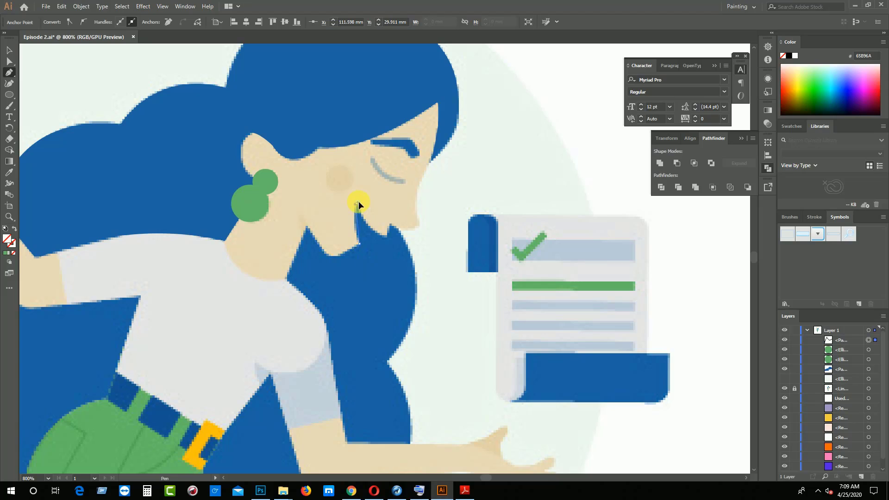
click(358, 204)
drag(388, 237, 387, 219)
key(ctrl+equal)
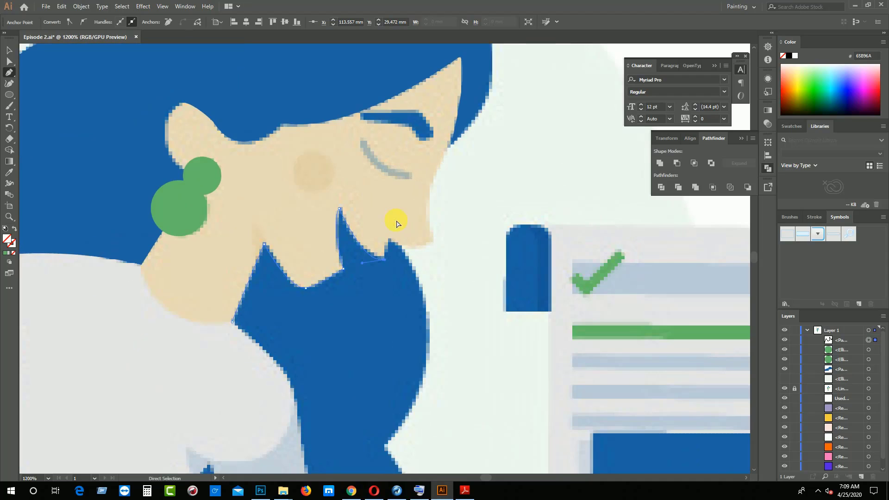
key(ctrl+equal)
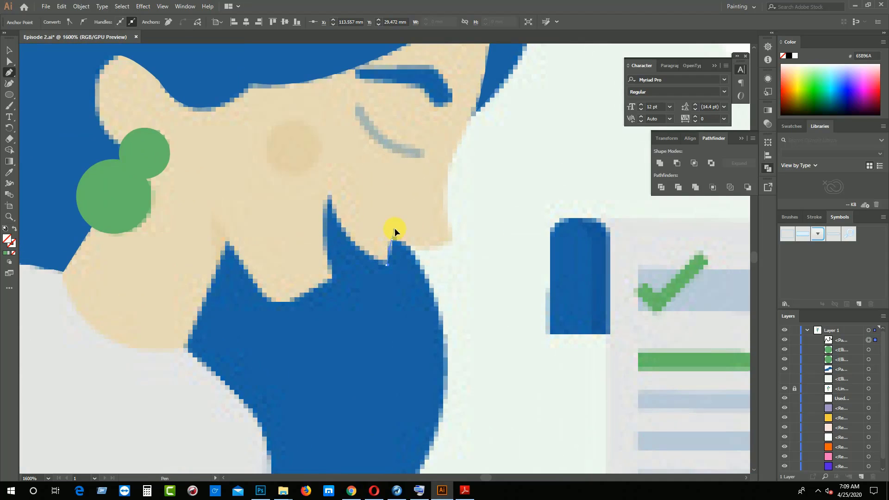
drag(395, 228, 391, 218)
drag(393, 238, 393, 238)
Trace the two curved hair lobes in front of the body, down to the notch below the bent elbow
key(ctrl+minus)
key(ctrl+minus)
key(ctrl+minus)
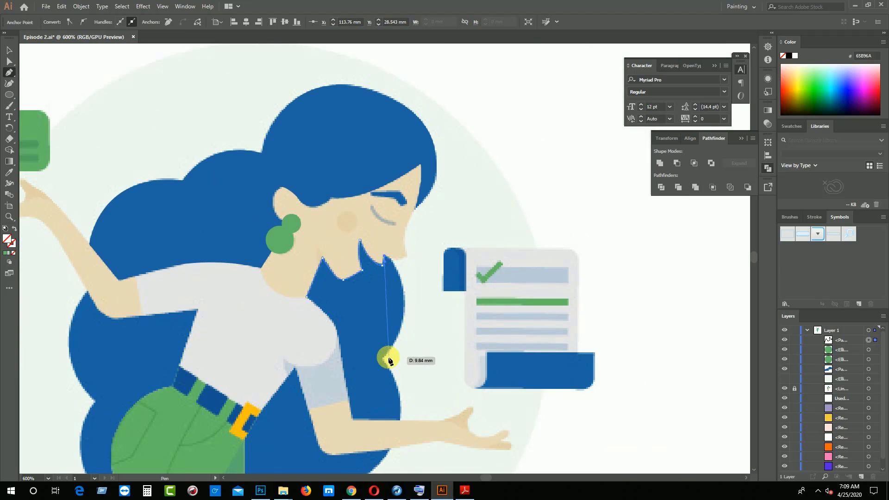
drag(384, 360, 337, 434)
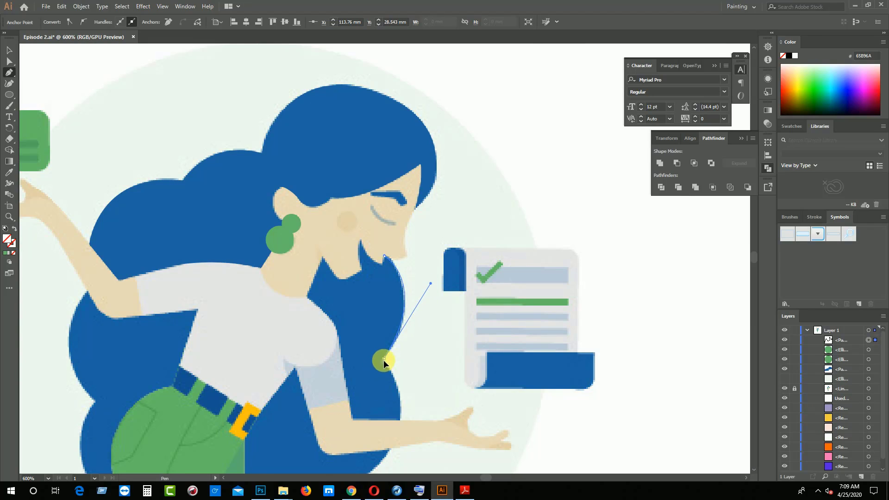
scroll(407, 357, down, 5)
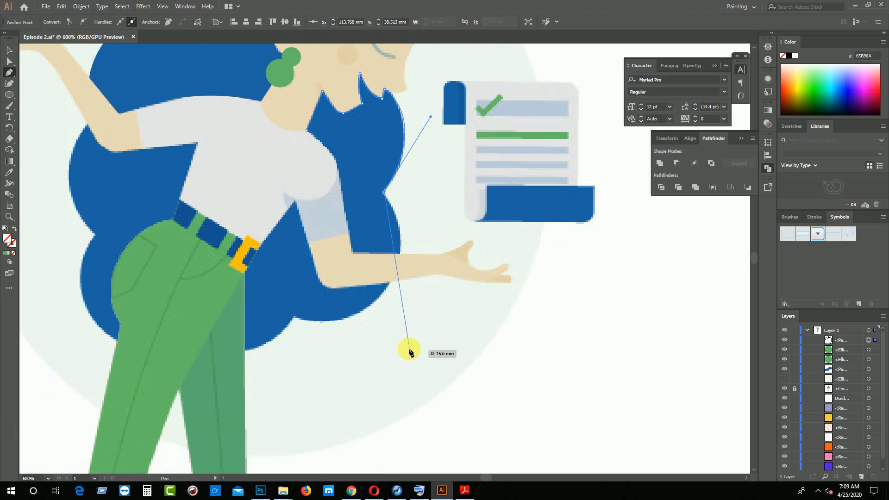
drag(294, 318, 230, 304)
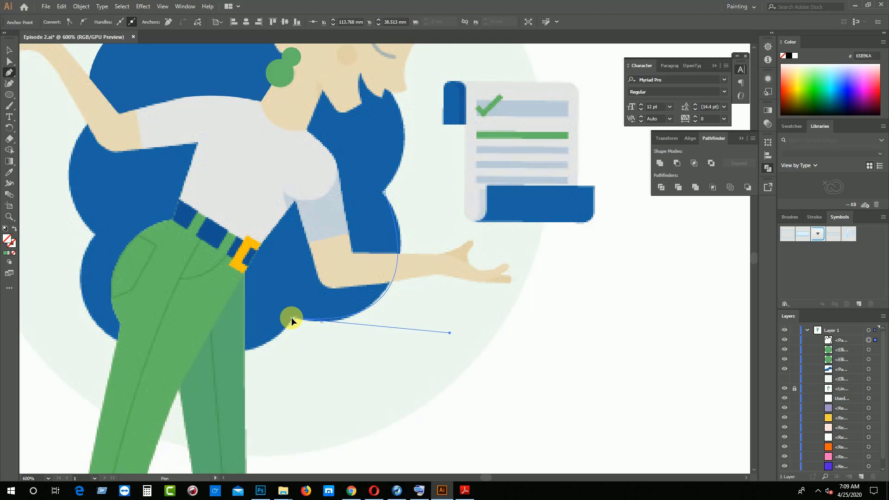
drag(293, 316, 267, 322)
Trace the bottom hair lobe across behind the trousers and the two back lobes up to the raised arm's lower edge
scroll(266, 322, up, 3)
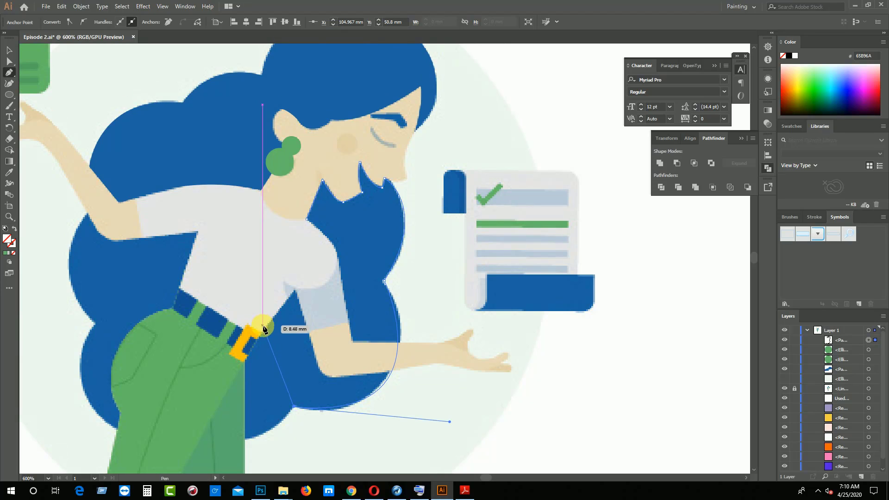
scroll(205, 370, down, 4)
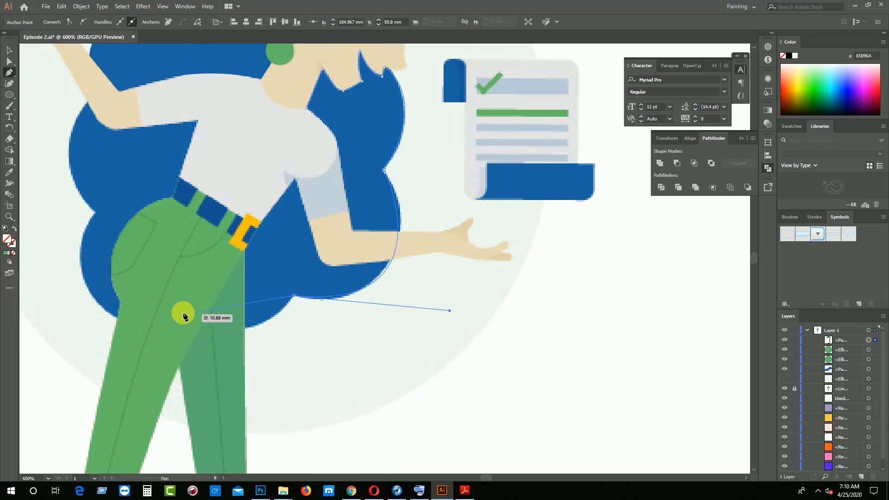
drag(179, 300, 138, 274)
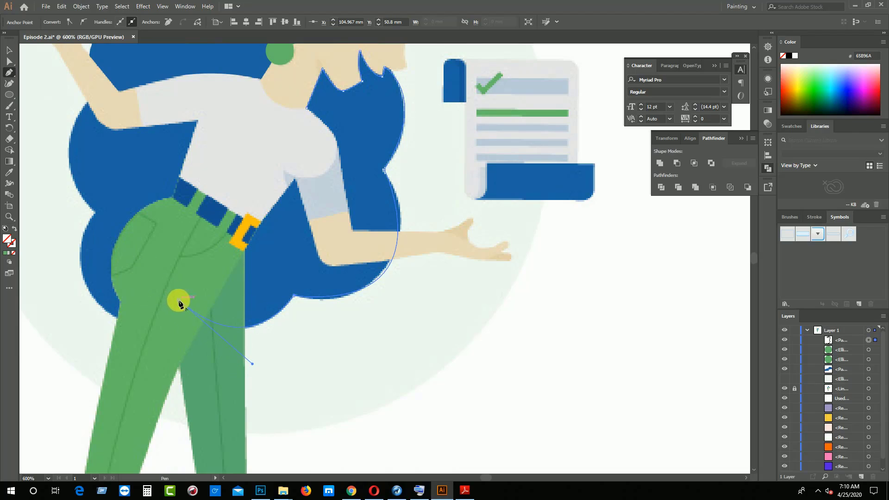
drag(119, 320, 94, 211)
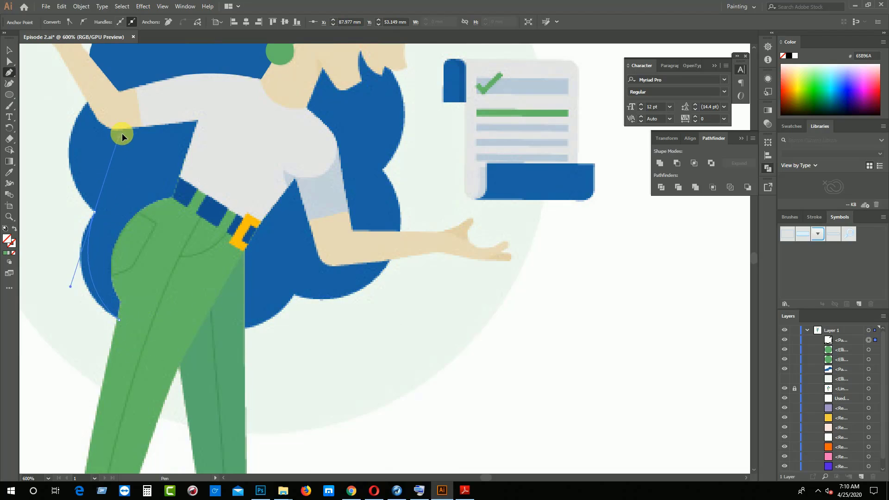
drag(122, 134, 221, 362)
mouse_move(184, 256)
mouse_down()
mouse_move(179, 248)
mouse_move(207, 207)
mouse_move(233, 195)
mouse_move(181, 250)
mouse_up()
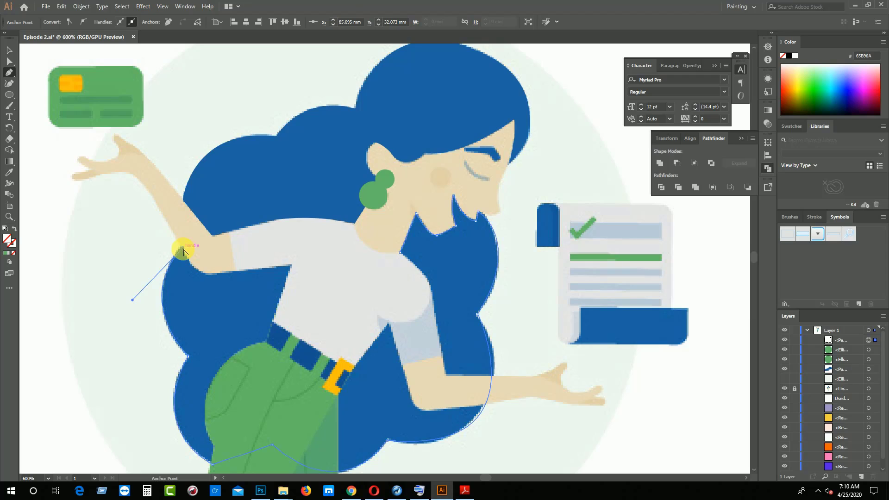
Close the lower hair outline by running it across the raised arm and upper shirt back to the starting point at the neck
click(193, 236)
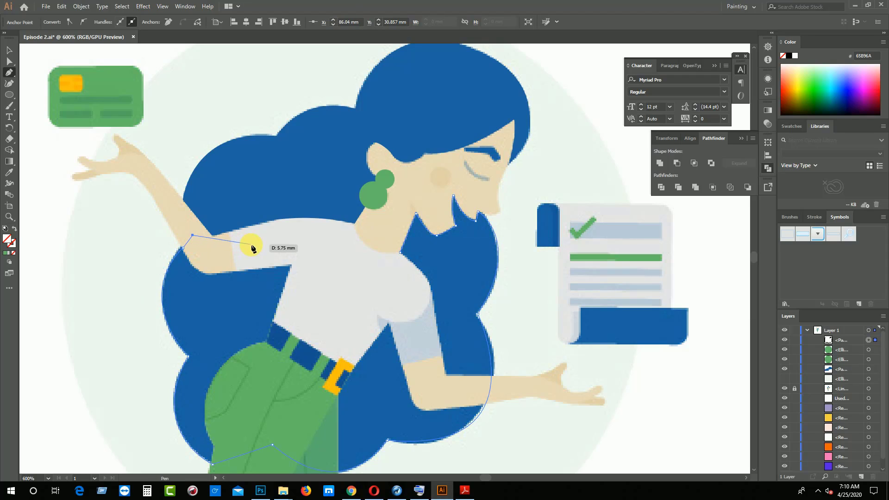
click(217, 254)
click(277, 248)
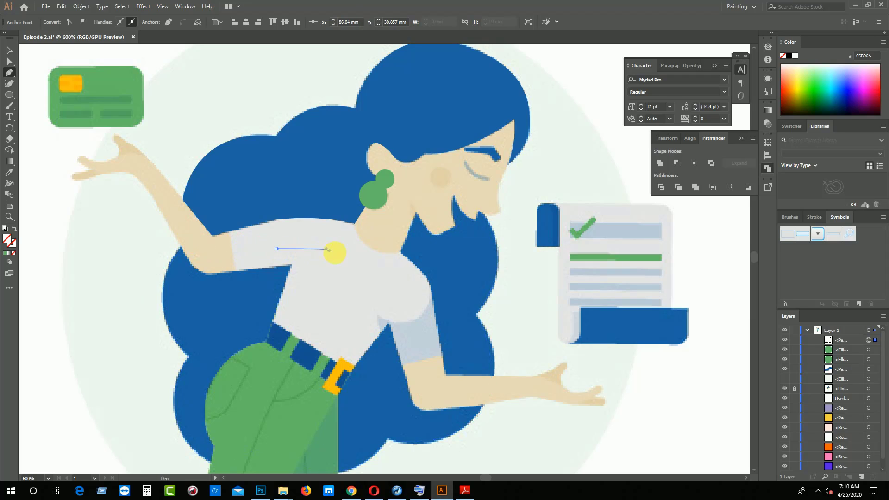
click(327, 249)
click(377, 257)
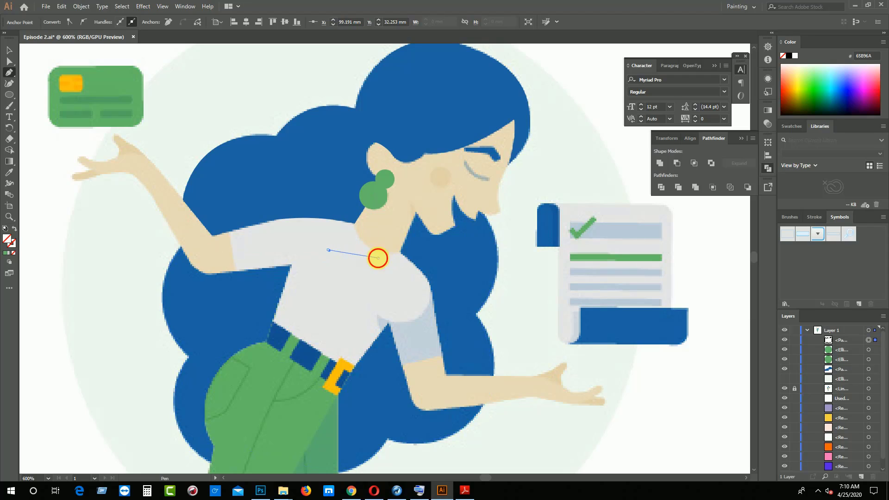
click(400, 254)
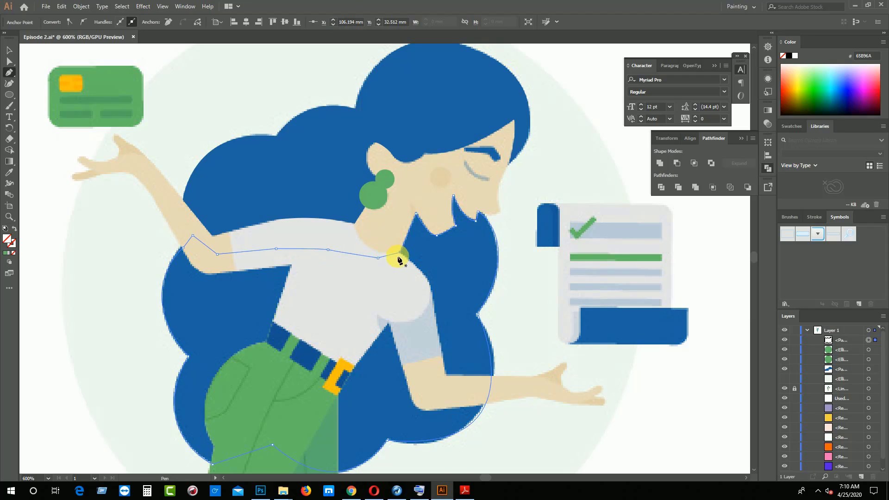
Fill the closed lower hair shape with the blue sampled from the reference hair and hide the shape
click(9, 172)
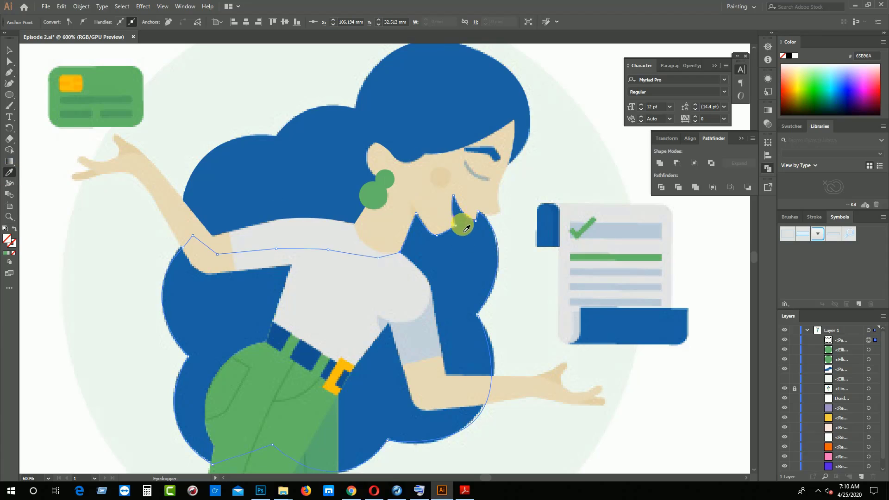
click(462, 245)
click(9, 50)
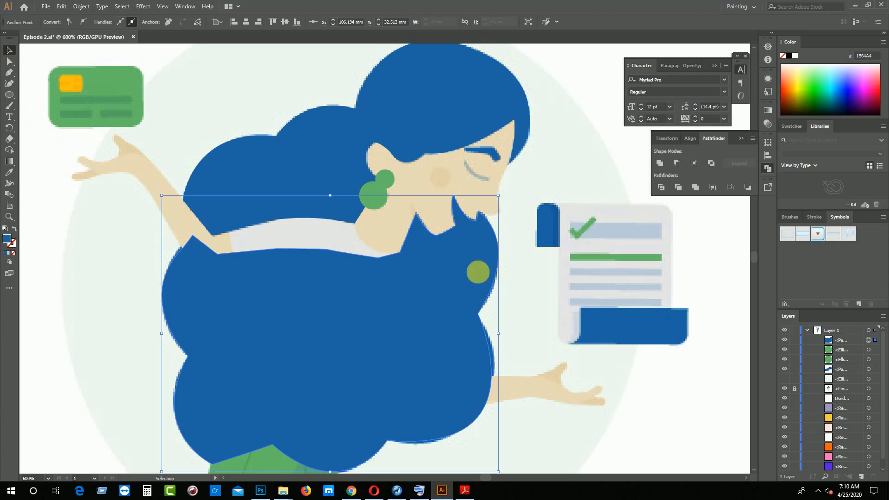
click(785, 340)
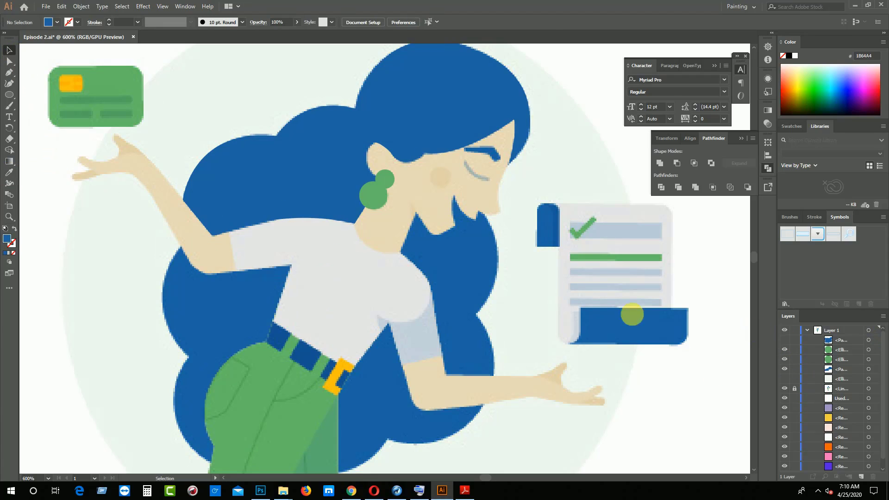
Start the raised arm's outline at the sleeve's upper edge and place an anchor at the inner elbow corner
scroll(423, 371, down, 4)
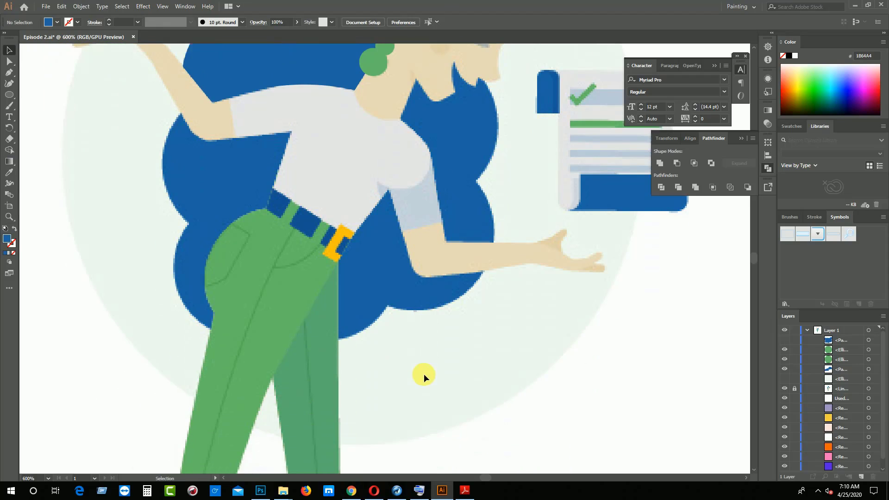
scroll(423, 373, down, 1)
scroll(424, 375, up, 6)
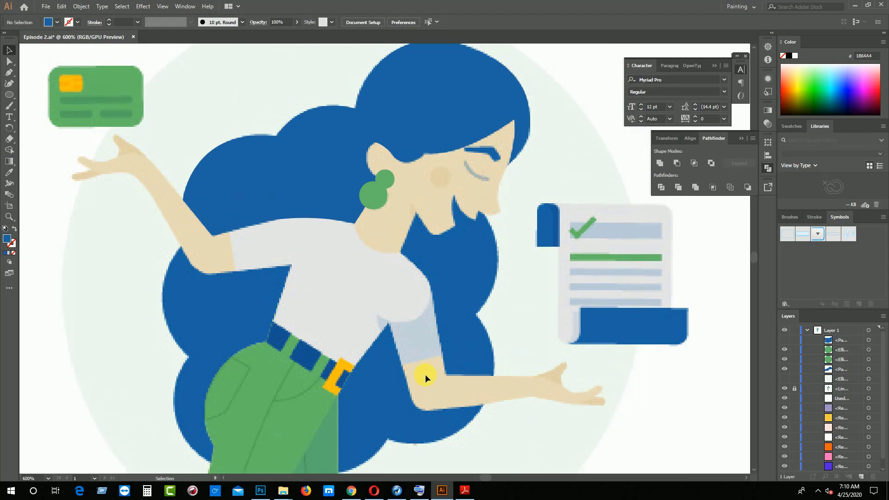
scroll(425, 375, up, 1)
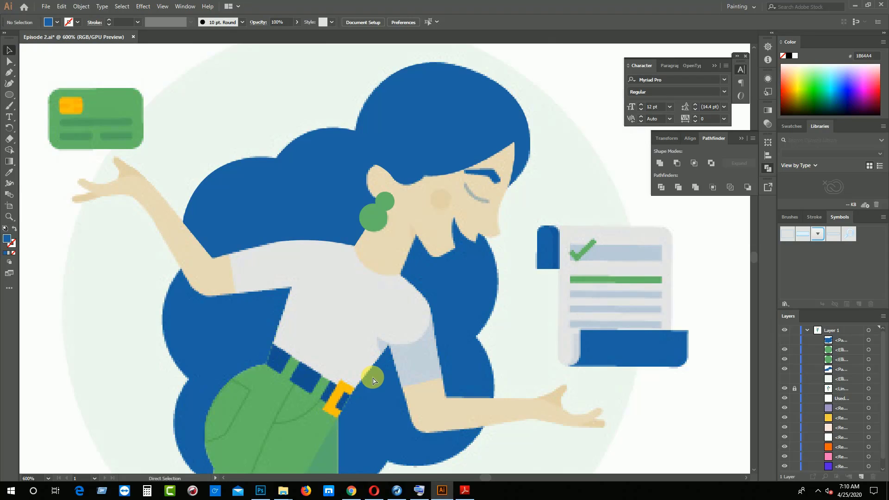
key(ctrl+plus)
key(ctrl+plus)
drag(275, 345, 600, 382)
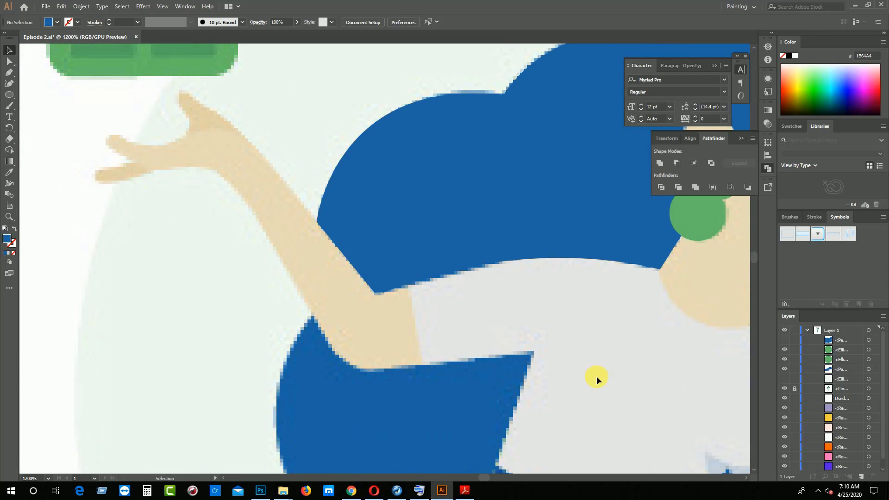
key(ctrl+minus)
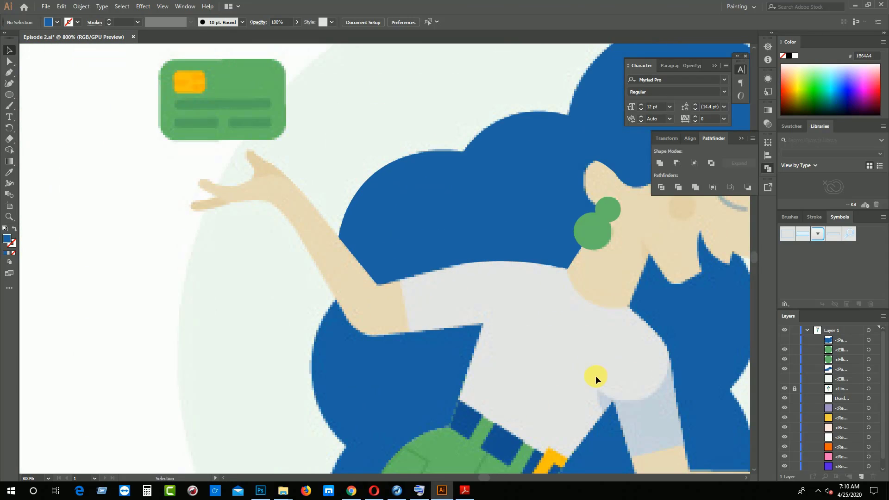
key(p)
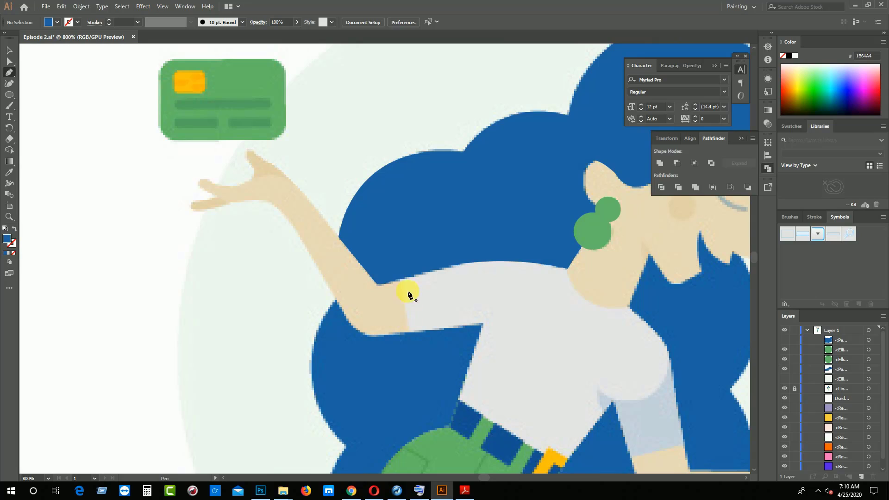
click(399, 279)
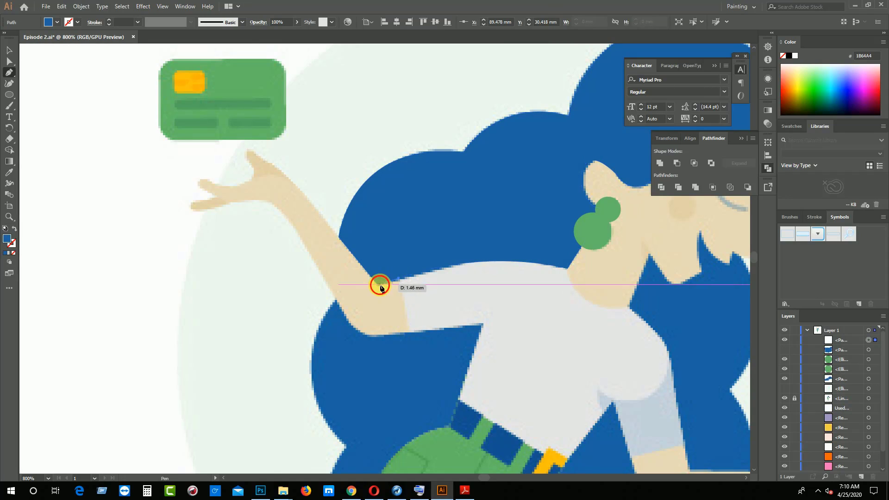
click(380, 284)
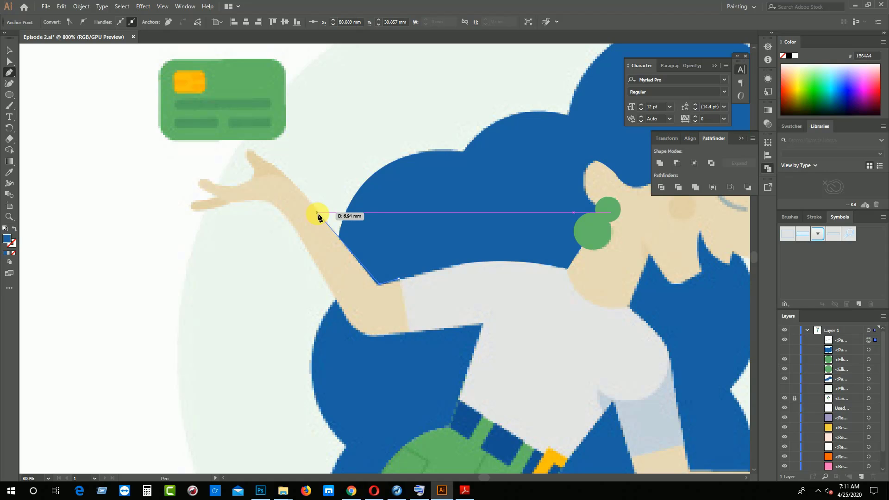
Undo the misplaced elbow anchor and place it again precisely on the inner corner of the raised arm's elbow
key(ctrl+equal)
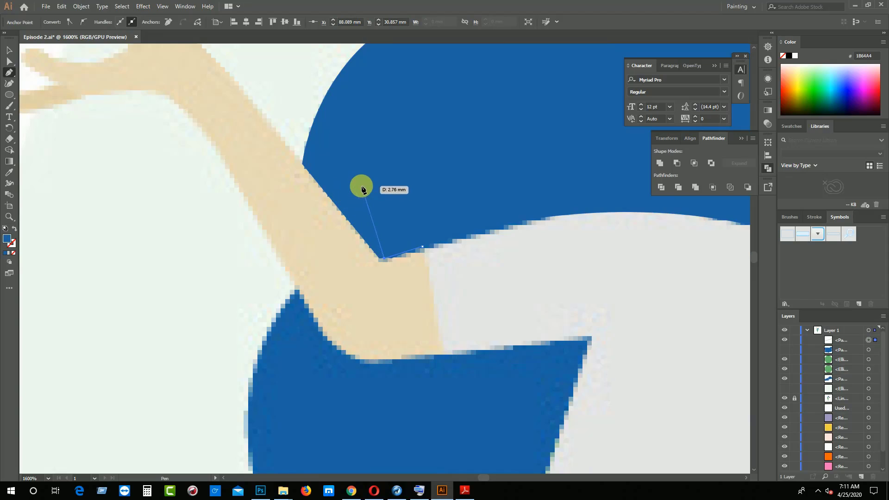
key(Left)
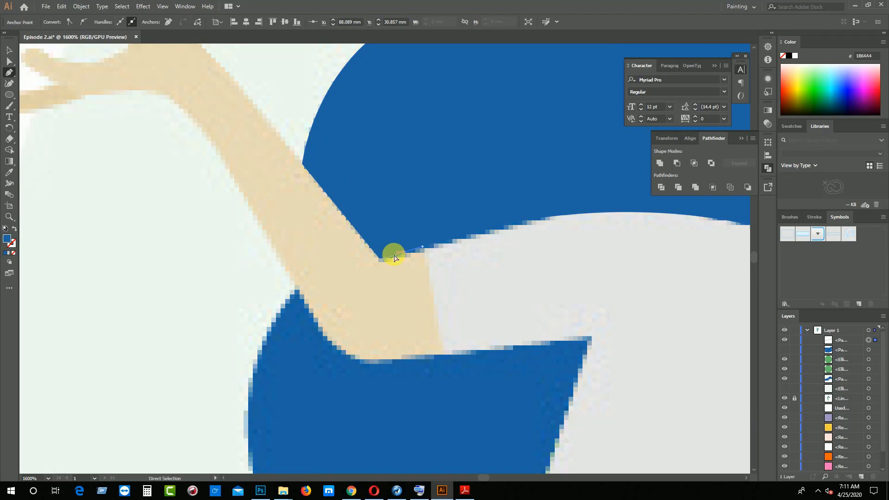
drag(394, 255, 385, 263)
key(ctrl+z)
key(ctrl+z)
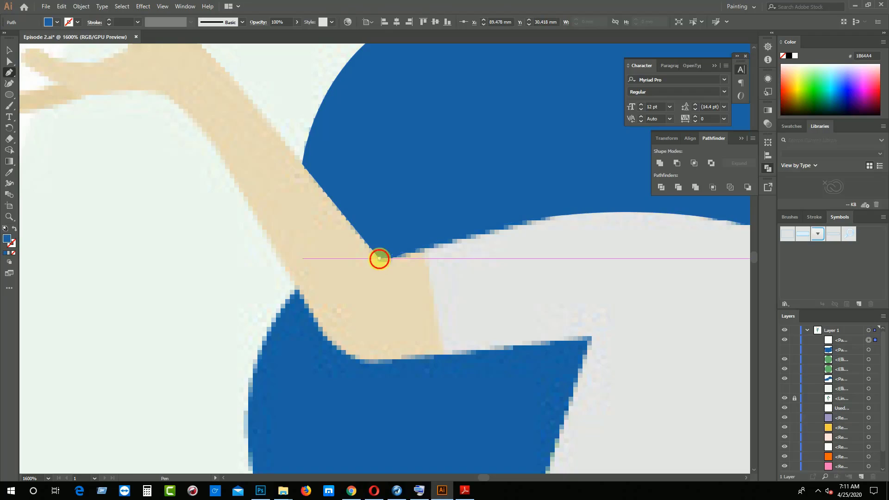
click(378, 258)
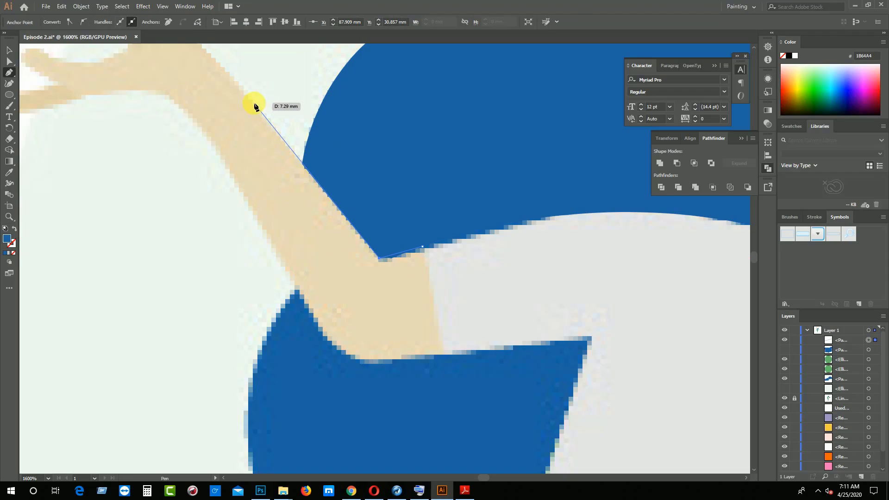
Trace the raised forearm's upper edge from the inner elbow to the base of the thumb, with the path's fill removed
click(254, 103)
key(space)
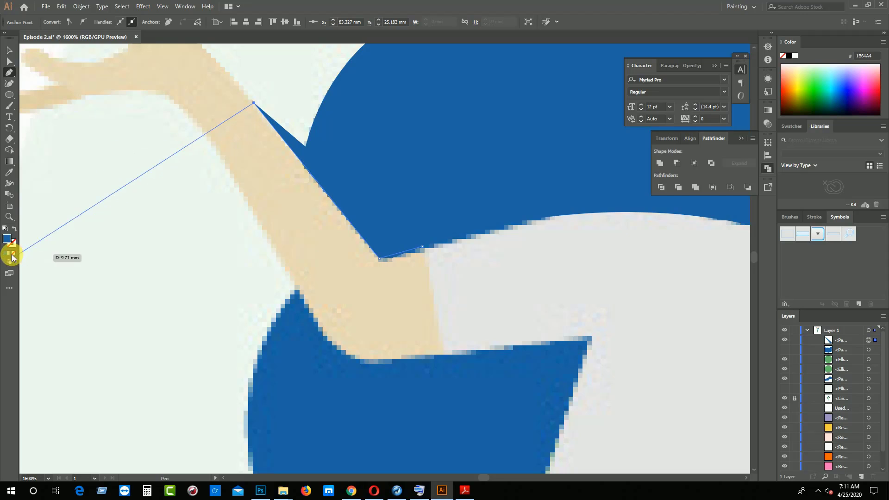
click(13, 253)
scroll(261, 252, up, 3)
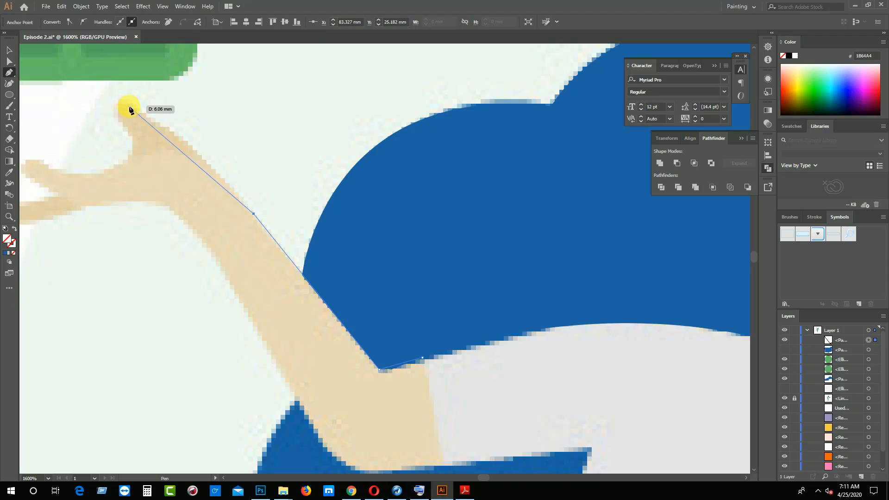
drag(179, 137, 166, 127)
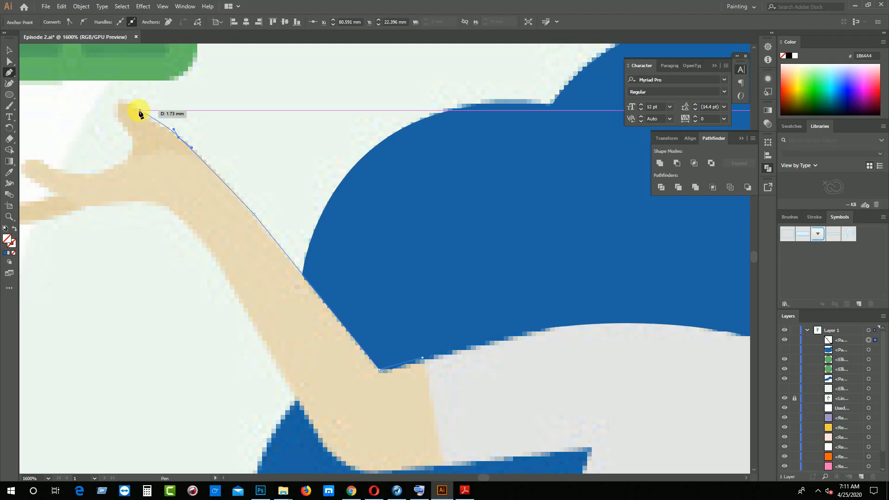
Outline the raised hand's thumb around its tip and curve the path down into the hollow before the fingers
click(123, 96)
drag(123, 94, 121, 88)
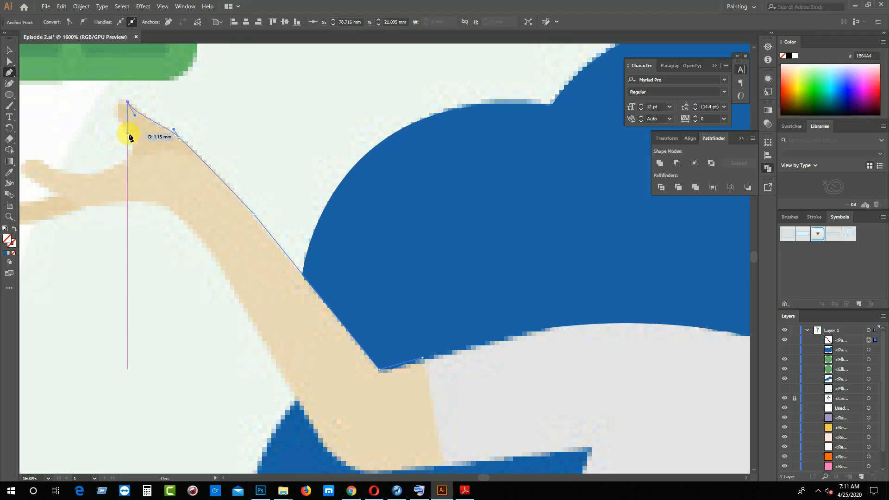
mouse_move(128, 134)
mouse_down()
mouse_move(146, 167)
mouse_move(128, 133)
mouse_up()
click(98, 172)
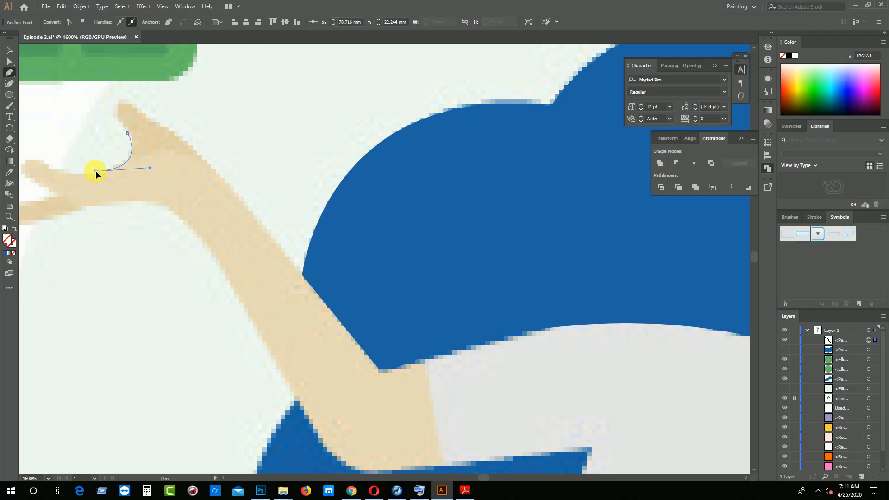
drag(95, 170, 96, 171)
Outline the raised hand's two fingers, rounding both tips and following the notch between them
drag(113, 204, 285, 287)
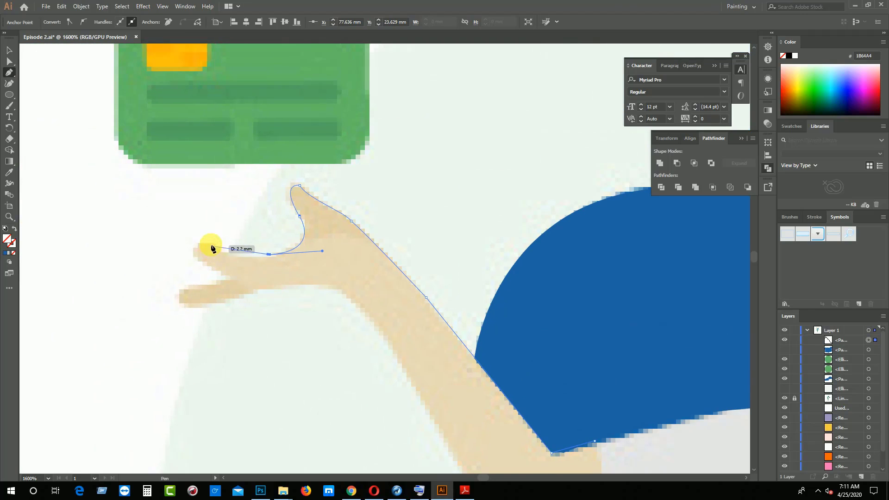
click(216, 244)
mouse_move(218, 227)
mouse_down()
mouse_move(208, 221)
mouse_move(212, 242)
mouse_up()
click(203, 263)
drag(219, 290, 192, 305)
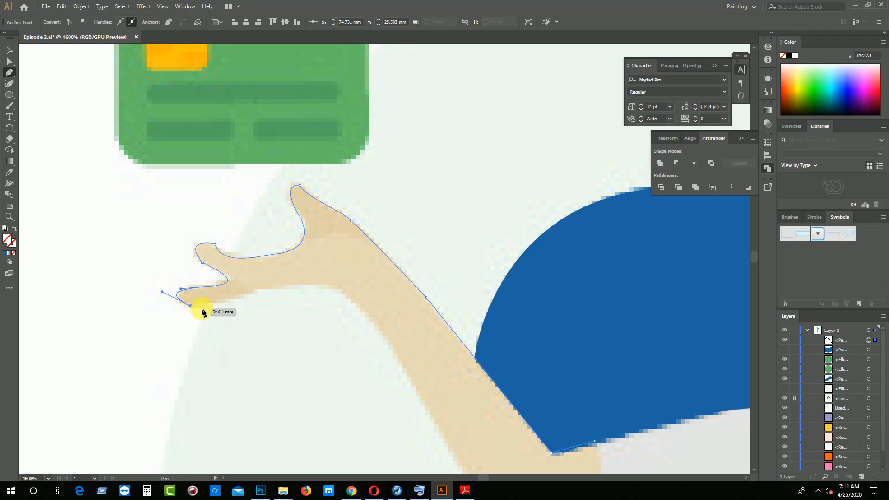
Trace the underside of the raised hand to the wrist and curve the path along the forearm's lower edge
drag(332, 287, 351, 293)
click(333, 286)
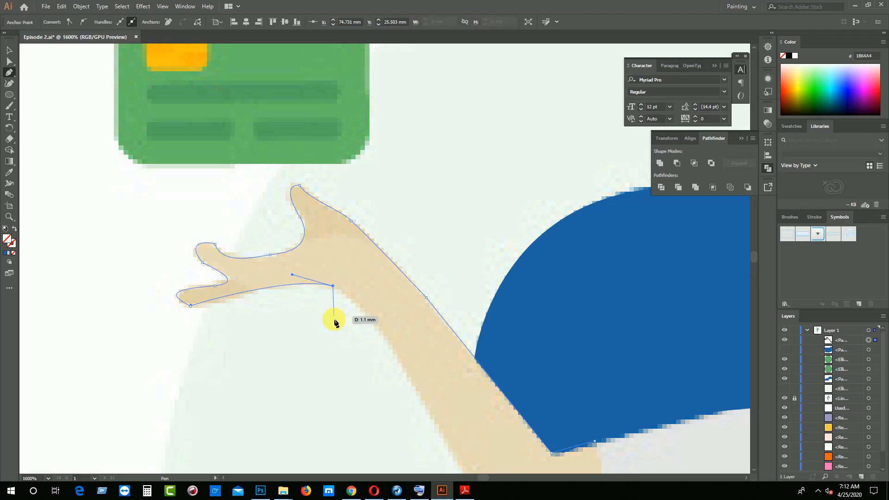
scroll(343, 324, down, 4)
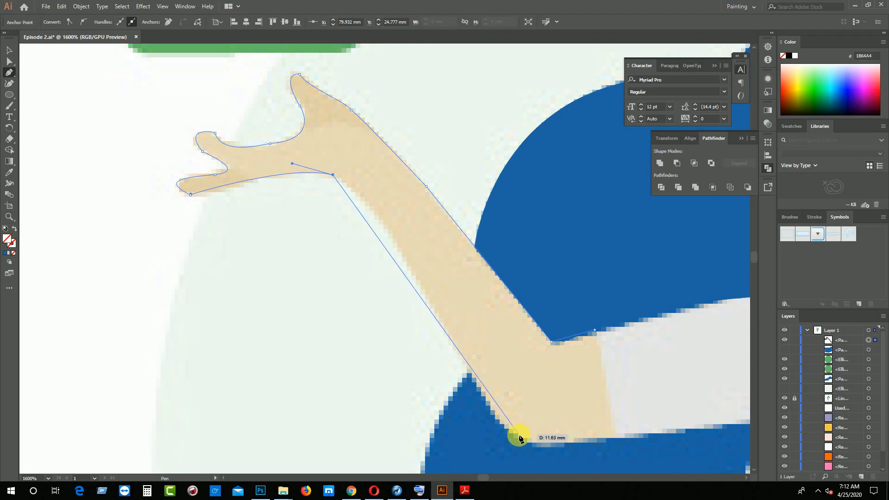
drag(449, 342, 499, 456)
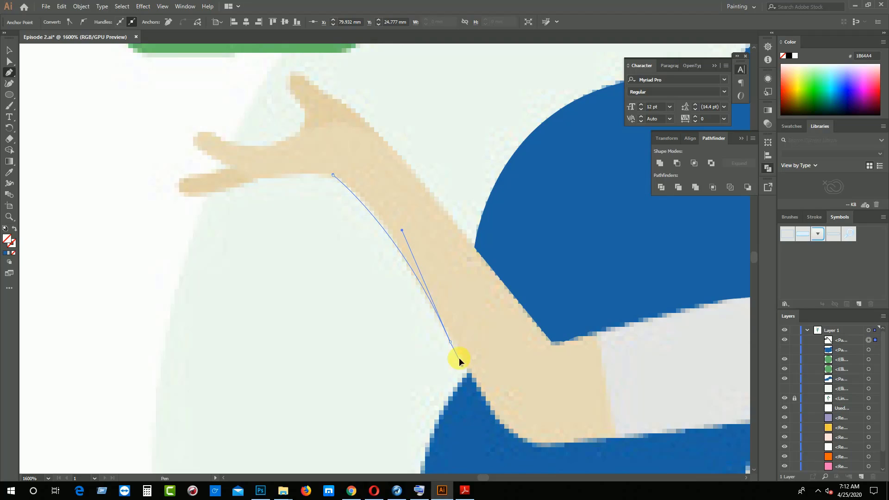
Round the raised arm's outer elbow, redoing the misplaced curve, and close the outline along the sleeve edge at its starting point
scroll(477, 354, down, 3)
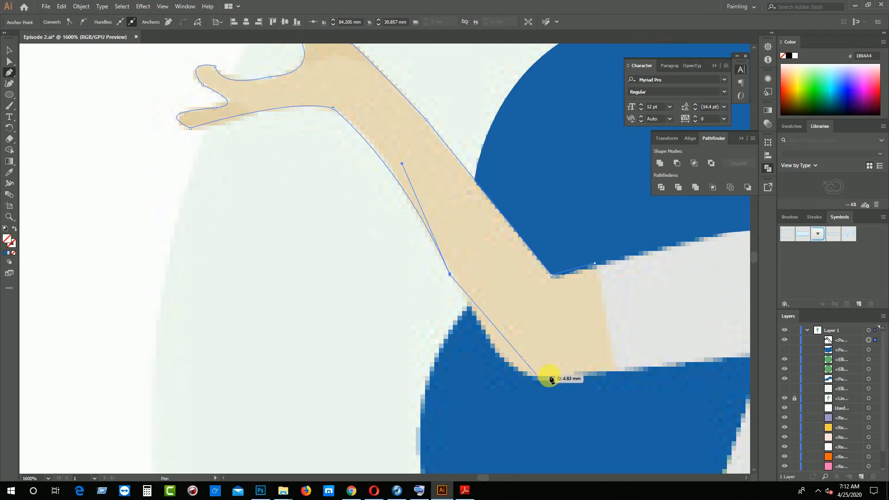
drag(565, 377, 636, 368)
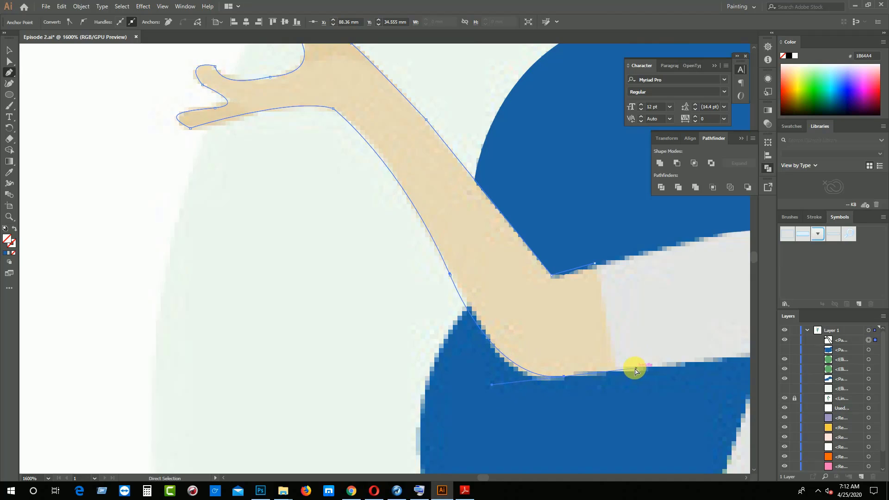
key(ctrl+z)
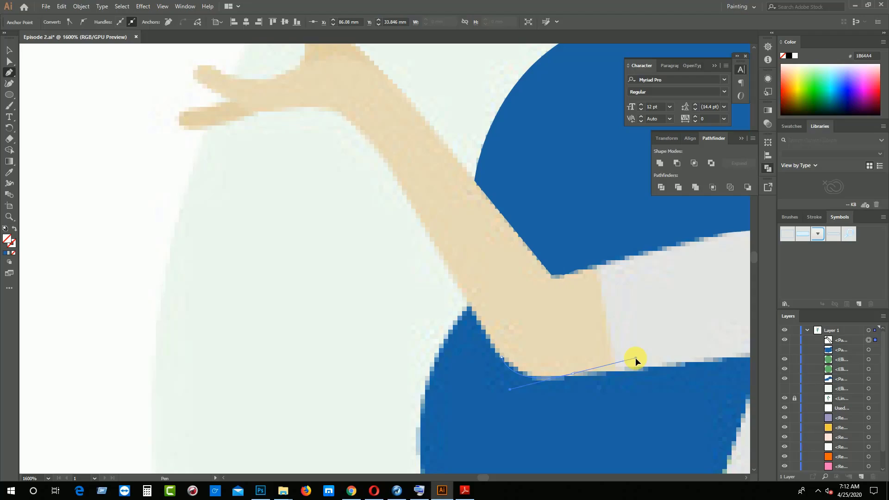
drag(635, 357, 618, 372)
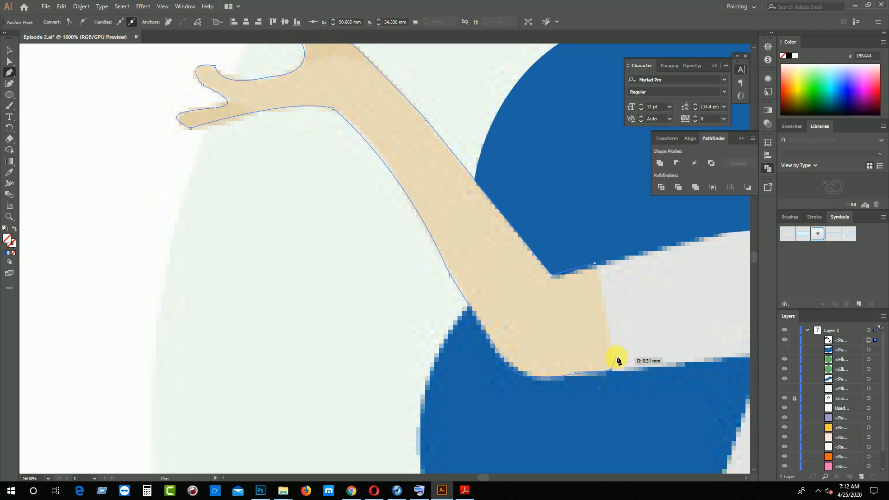
click(596, 264)
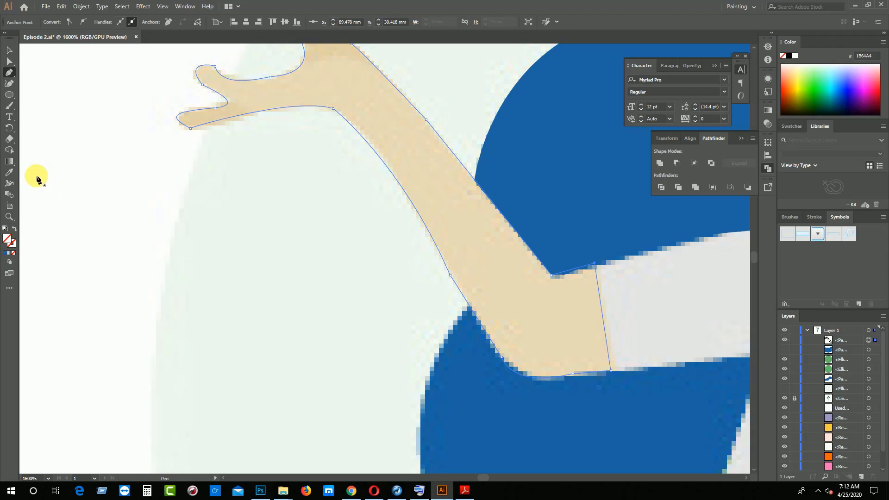
Fill the closed raised arm shape with the skin tone sampled from the reference arm
click(12, 171)
click(404, 149)
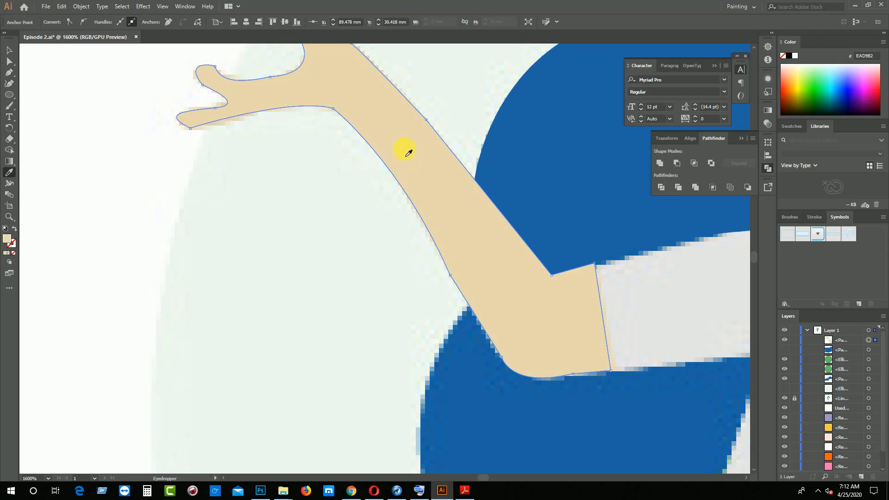
click(10, 50)
click(116, 173)
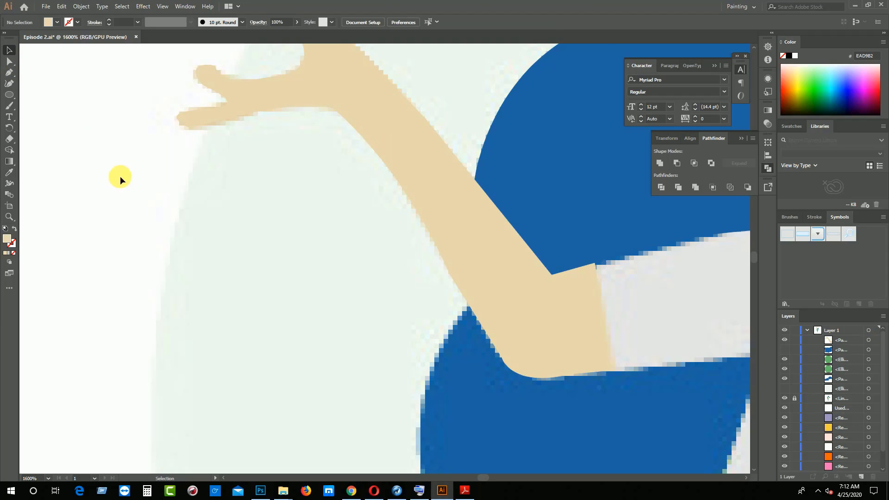
click(390, 133)
Start the other arm's outline with anchors at both ends of the grey sleeve's edge and at the inner elbow corner
key(space)
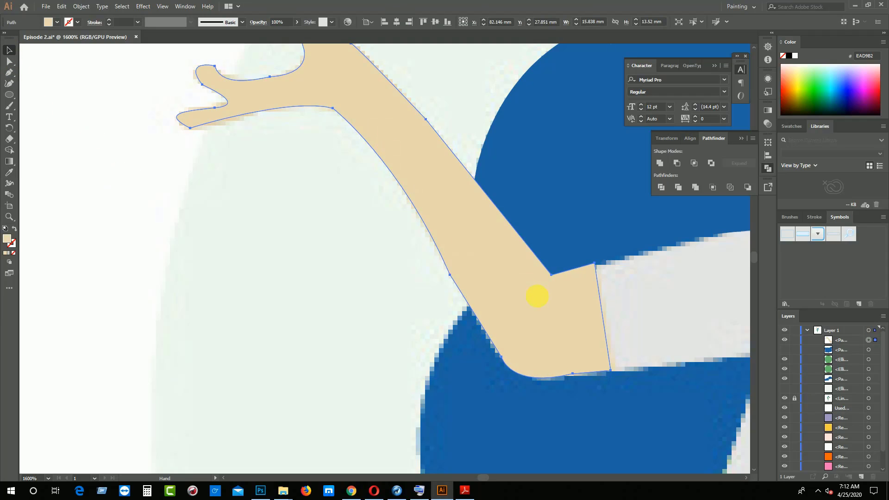
drag(620, 304, 415, 369)
drag(659, 407, 385, 238)
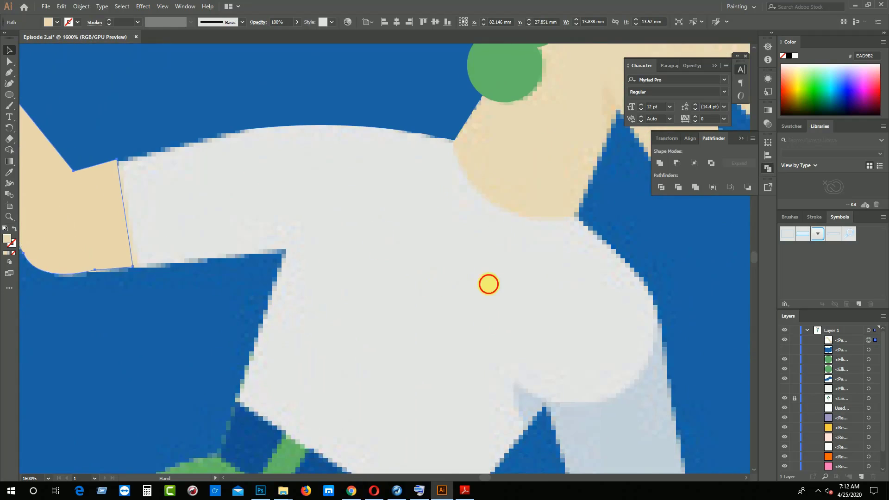
drag(557, 365, 416, 204)
drag(517, 259, 317, 298)
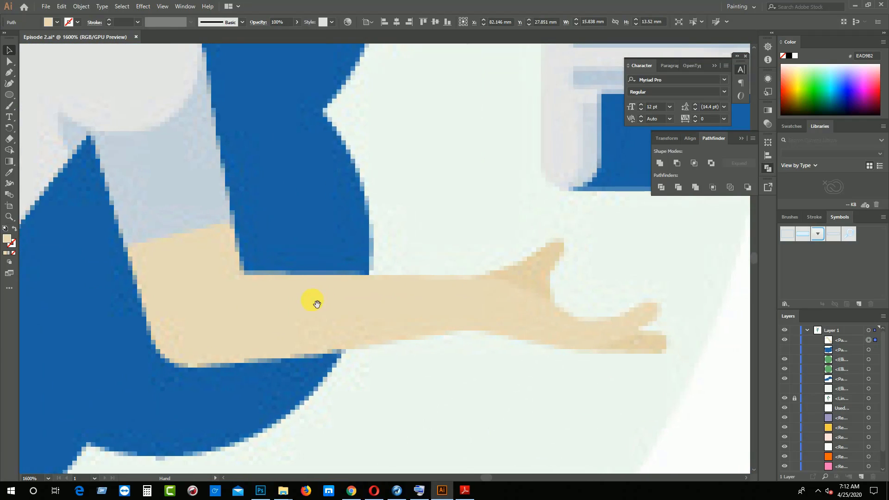
key(p)
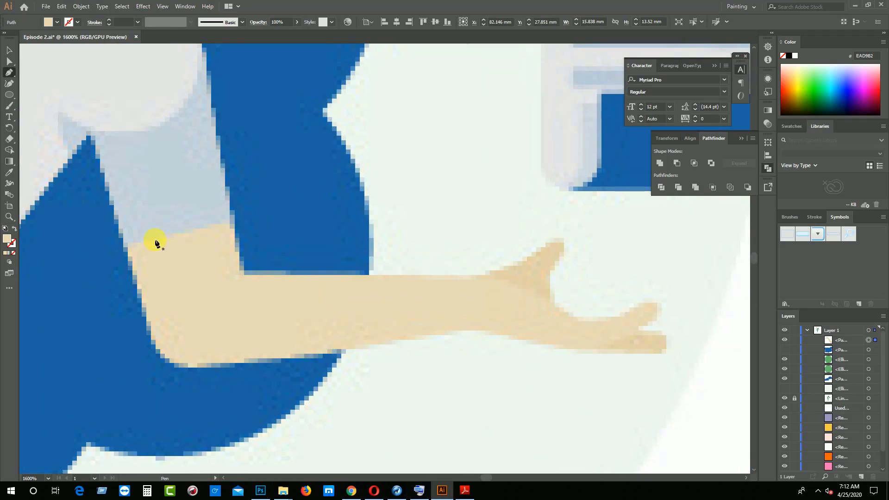
click(125, 243)
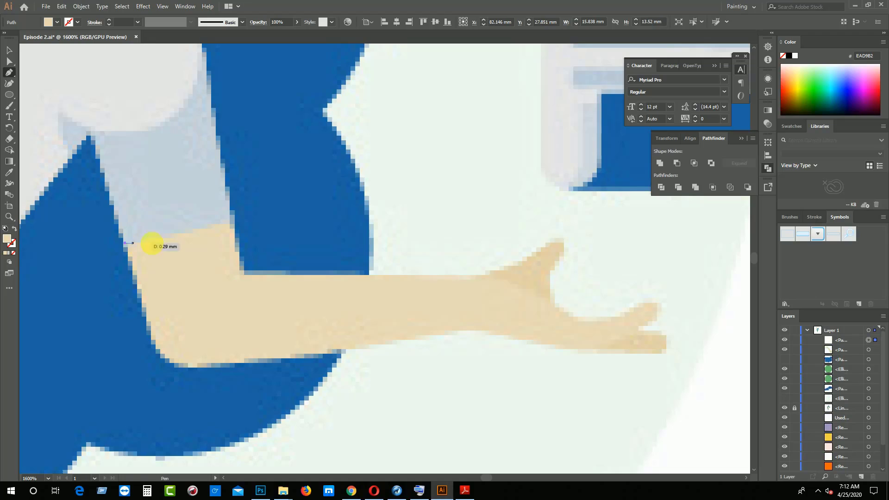
click(231, 220)
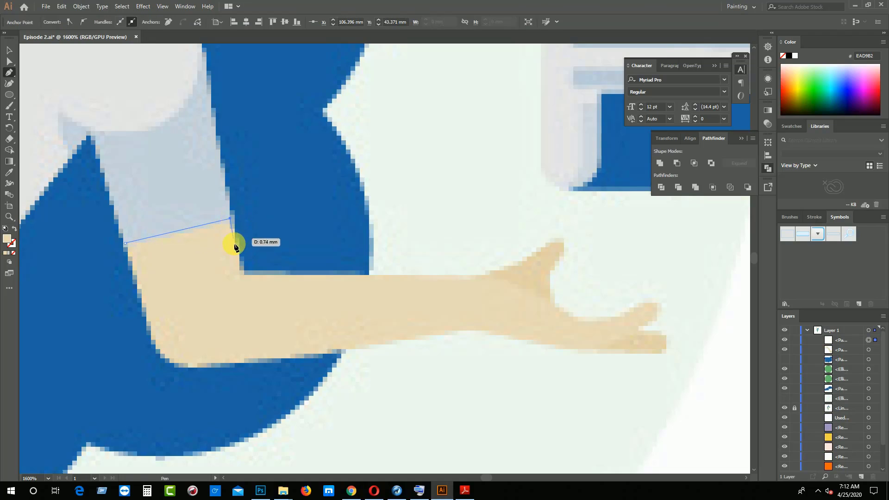
click(242, 273)
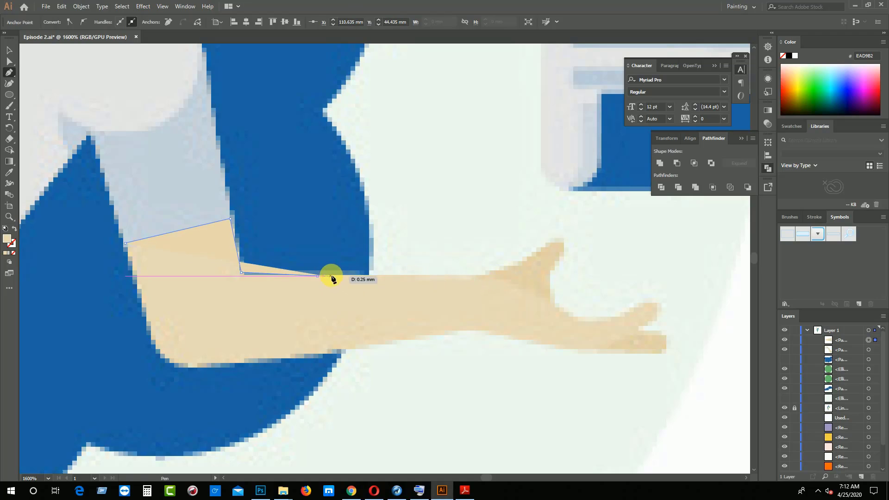
click(348, 275)
click(374, 274)
click(381, 275)
click(392, 275)
click(403, 275)
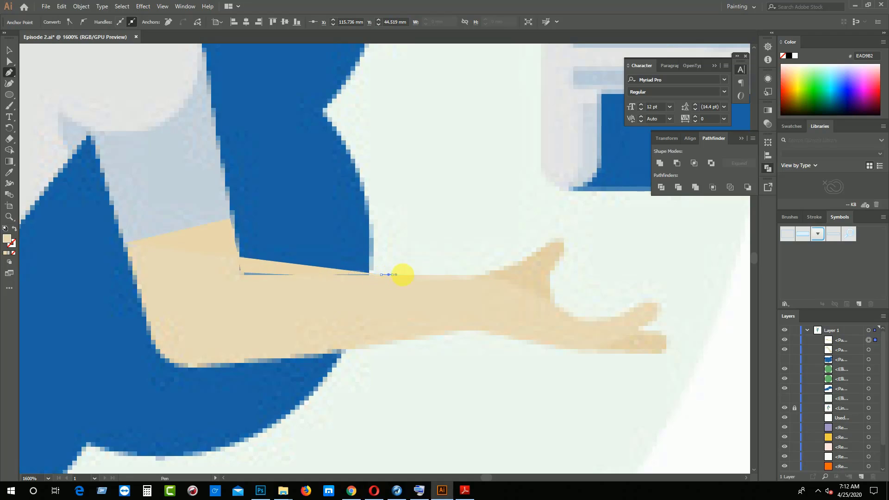
drag(419, 275, 423, 274)
click(432, 274)
click(458, 274)
click(471, 274)
click(473, 274)
click(483, 274)
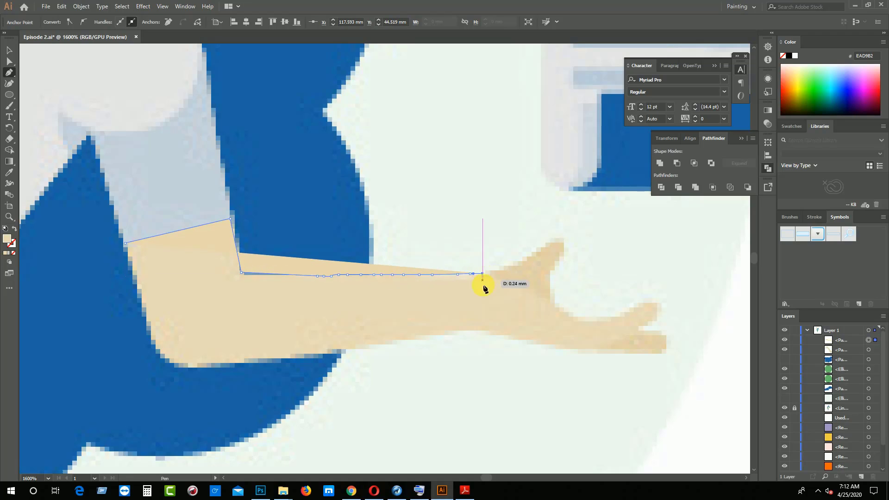
click(14, 253)
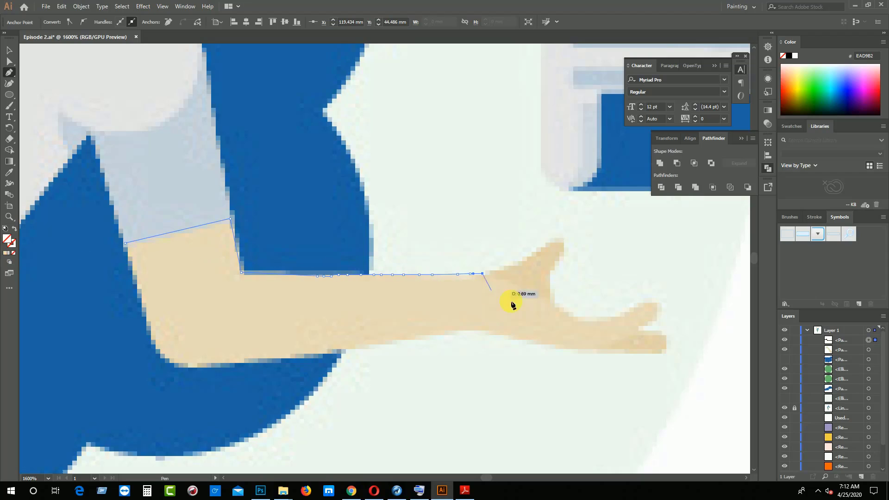
key(ctrl+z)
key(ctrl+z)
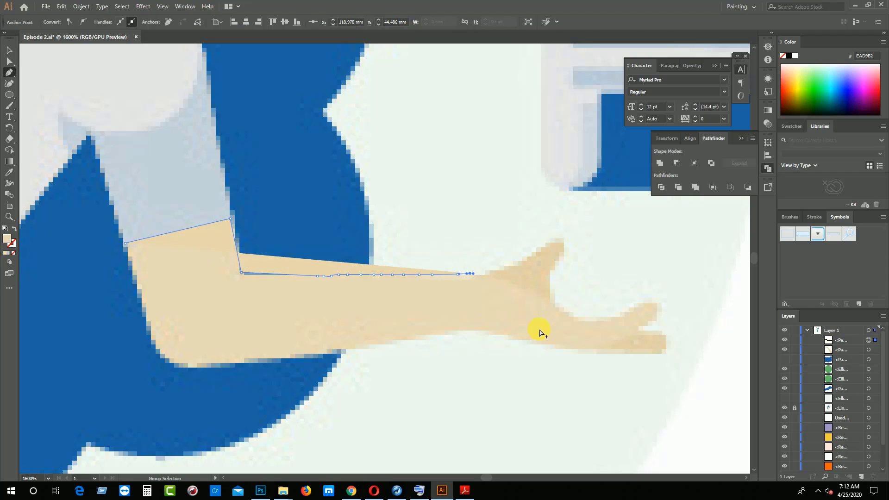
key(ctrl+z)
key(ctrl+z)
key(ctrl+z)
key(ctrl+z)
key(ctrl+z)
key(ctrl+z)
key(ctrl+z)
key(ctrl+z)
key(ctrl+z)
key(ctrl+z)
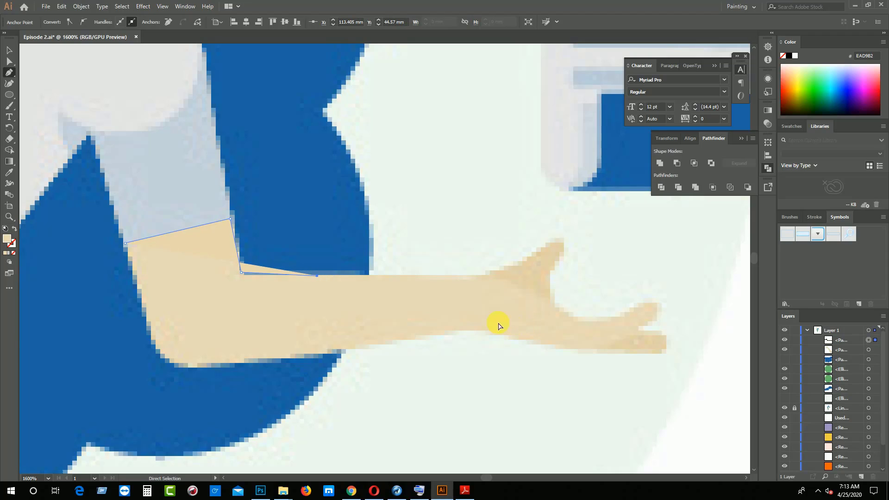
Remove the path's fill and trace the outstretched forearm's upper edge, around the thumb and into the hollow beside it
click(14, 254)
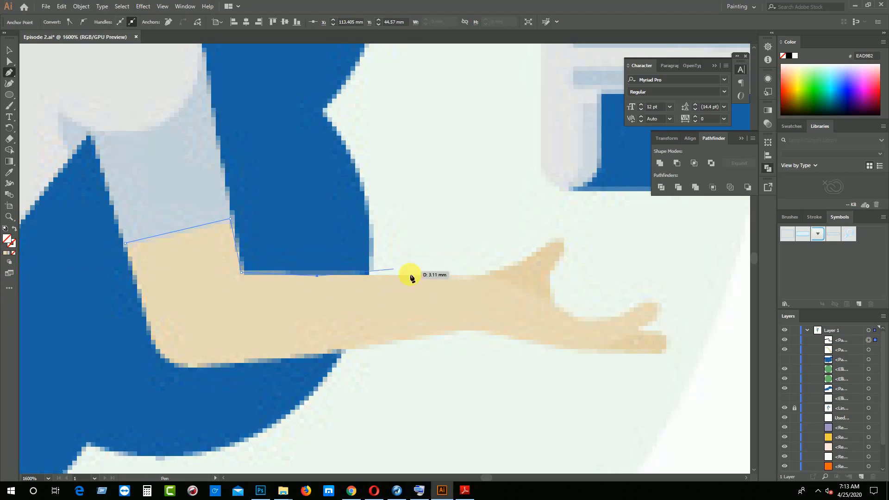
click(450, 275)
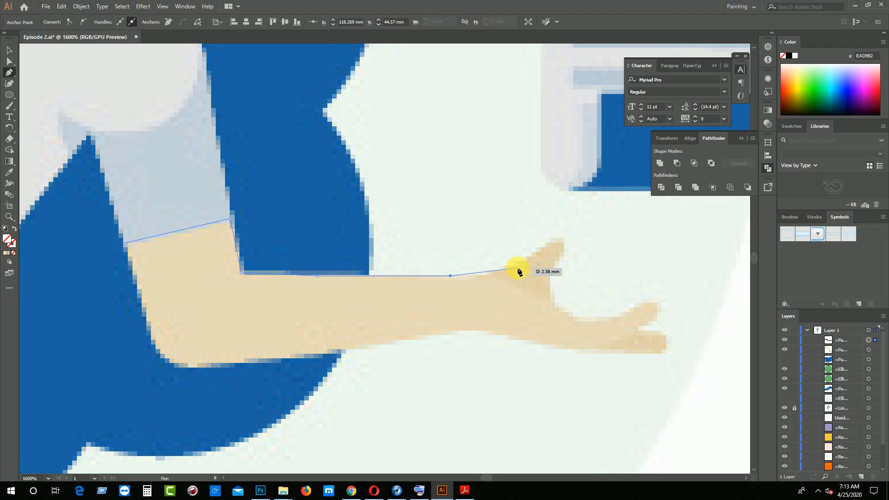
drag(540, 248, 550, 224)
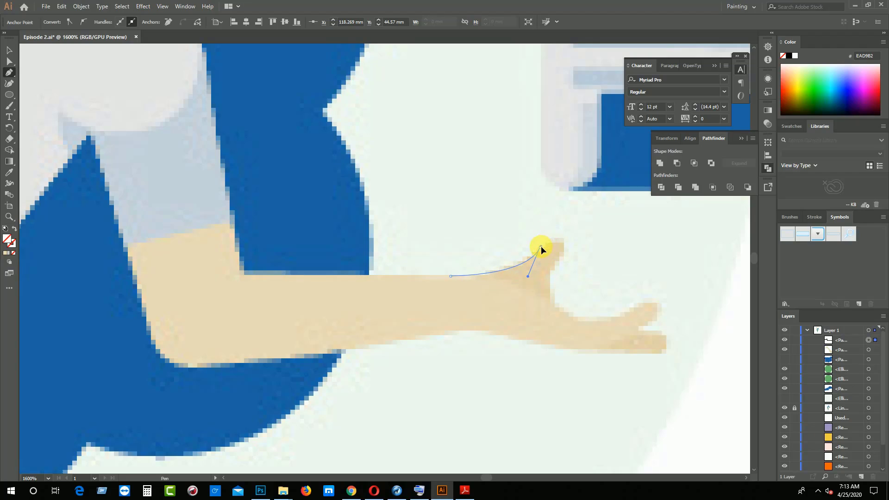
mouse_move(566, 255)
mouse_down()
mouse_move(561, 288)
mouse_move(566, 254)
mouse_up()
drag(562, 306, 582, 324)
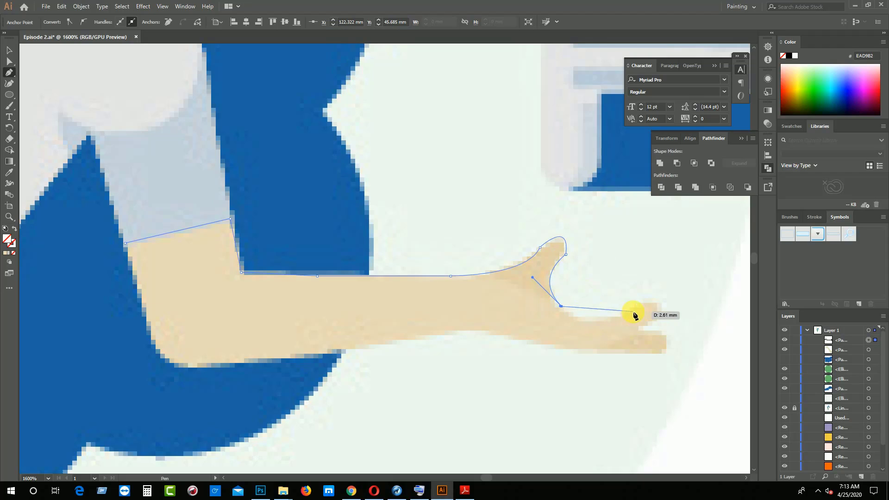
Outline the outstretched hand's two fingers and carry the path along the hand's underside toward the wrist
drag(630, 312, 636, 297)
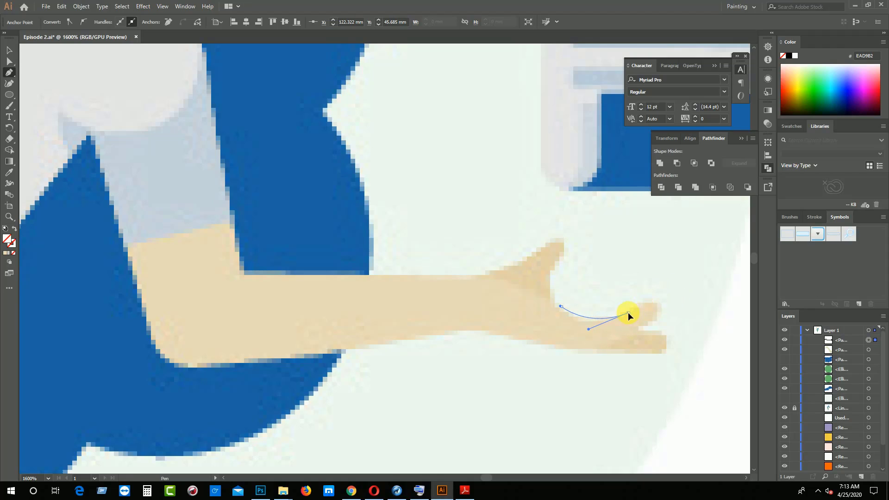
drag(628, 312, 657, 359)
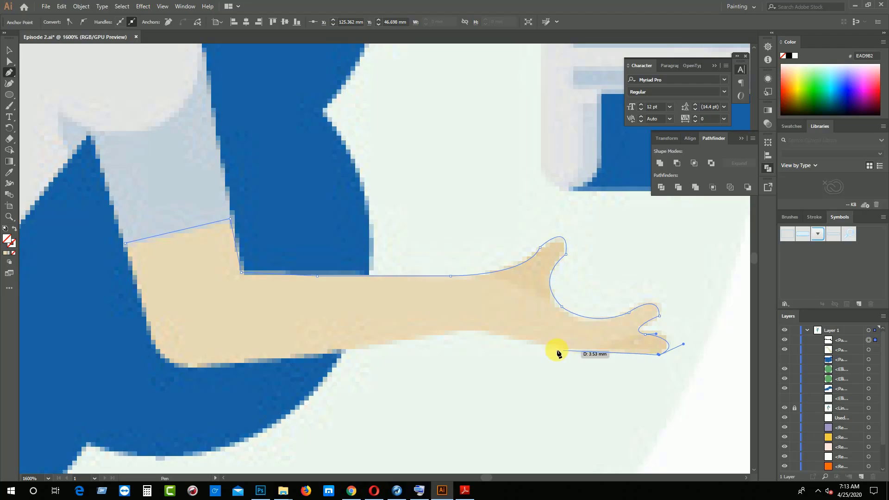
drag(533, 341, 493, 323)
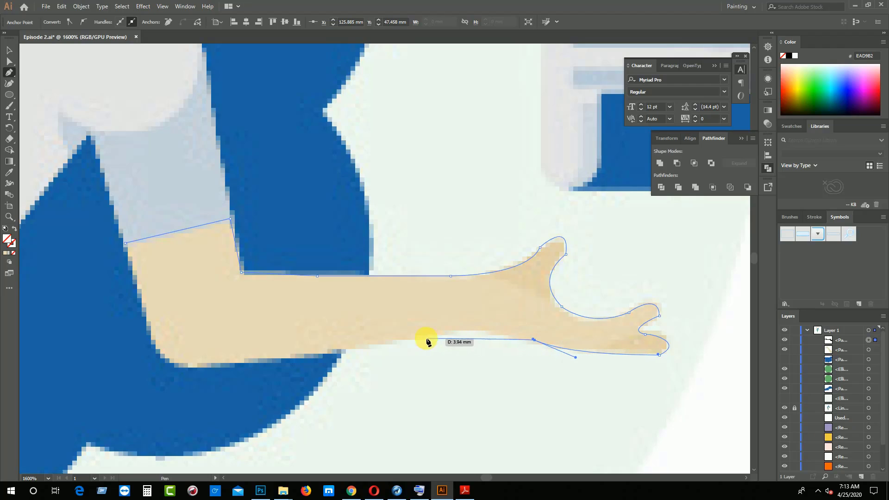
Trace the outstretched forearm's underside and the rounded elbow, and close the arm outline at the grey sleeve's outer corner
mouse_move(426, 338)
mouse_down()
mouse_move(374, 355)
mouse_move(427, 339)
mouse_up()
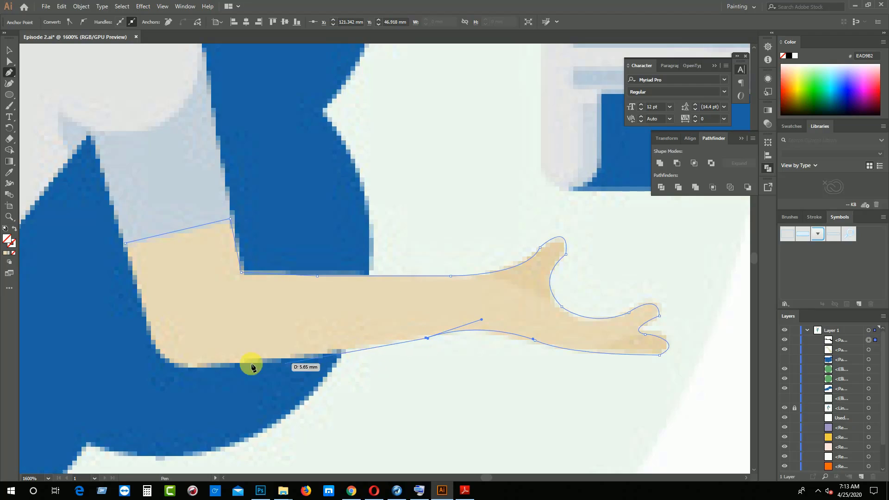
click(215, 364)
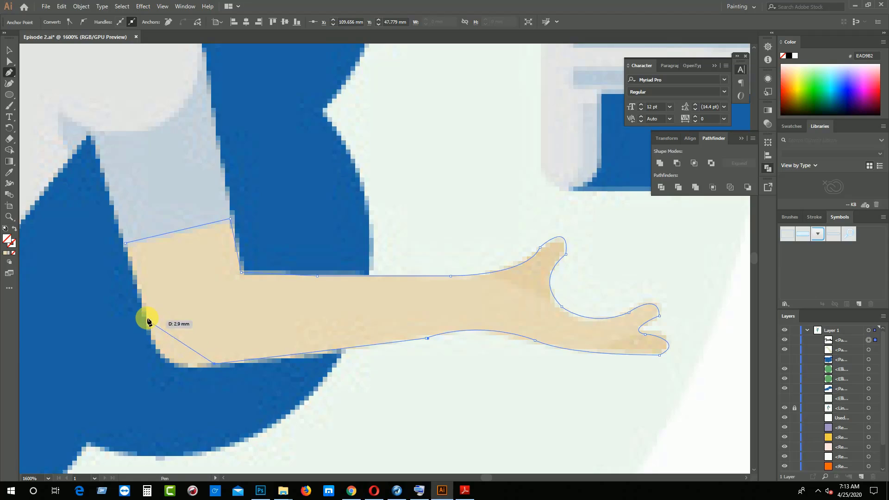
drag(140, 306, 129, 224)
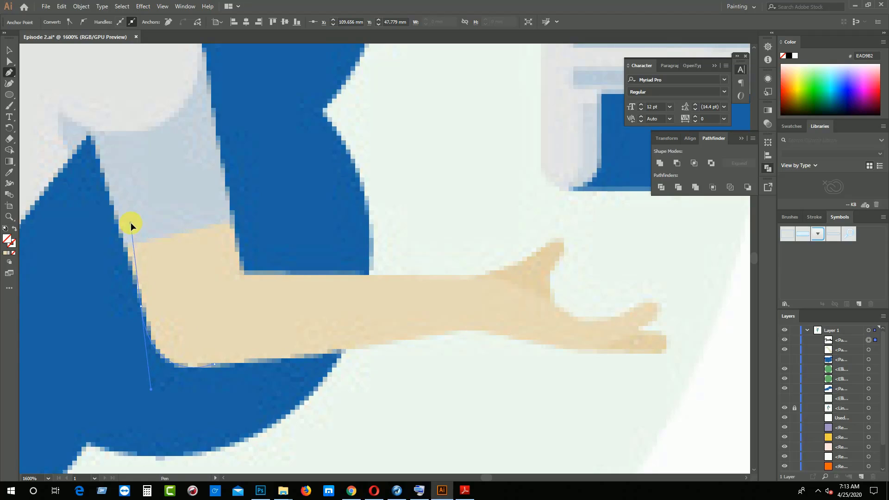
drag(137, 306, 140, 305)
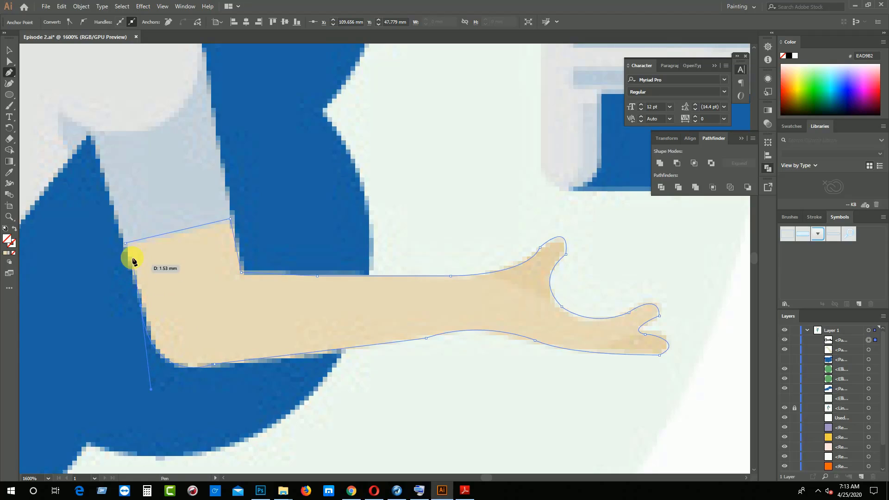
click(125, 242)
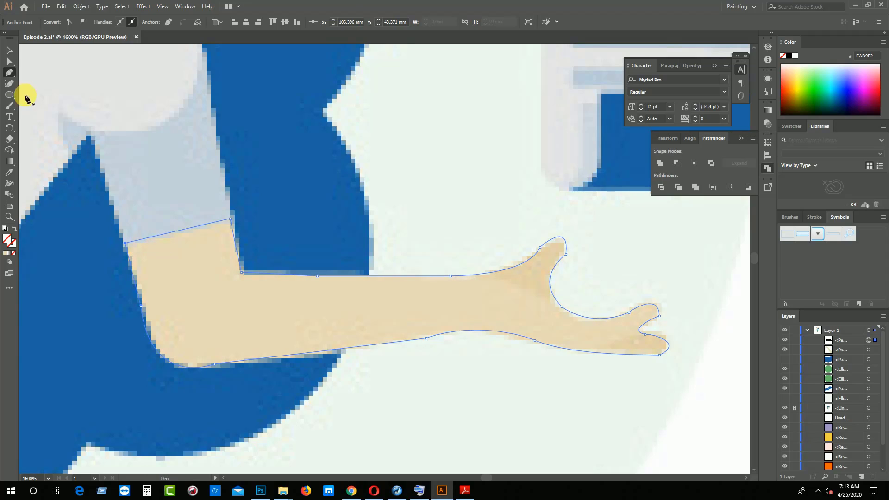
Fill the closed outstretched arm shape with the skin tone sampled from the reference arm
click(9, 173)
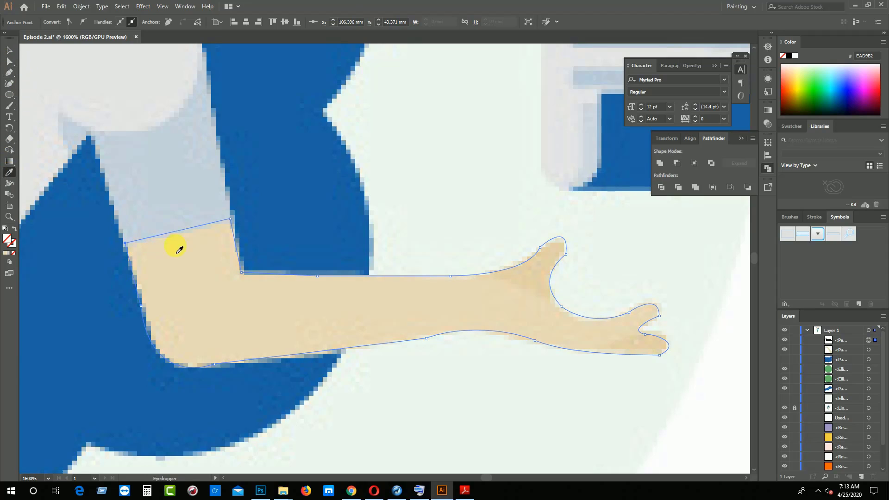
click(189, 264)
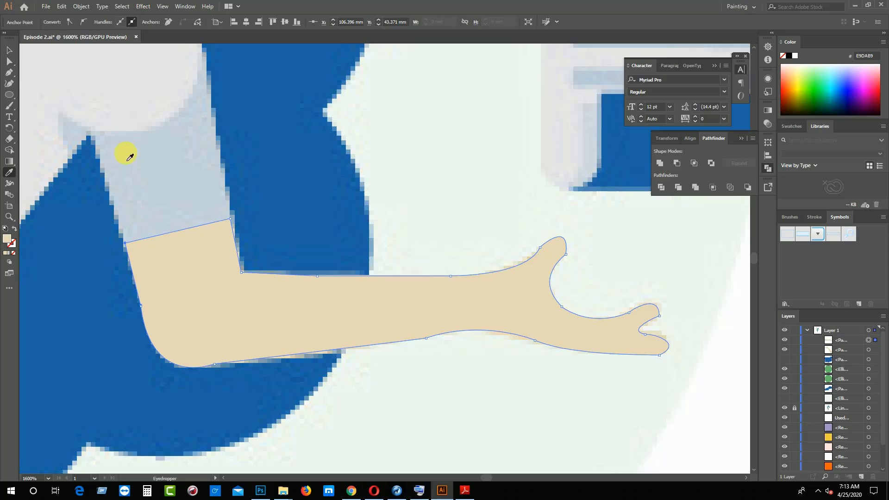
click(9, 49)
Recolour the pink swatch square above the artboard with the skin tone sampled from the raised arm
key(ctrl+minus)
key(ctrl+minus)
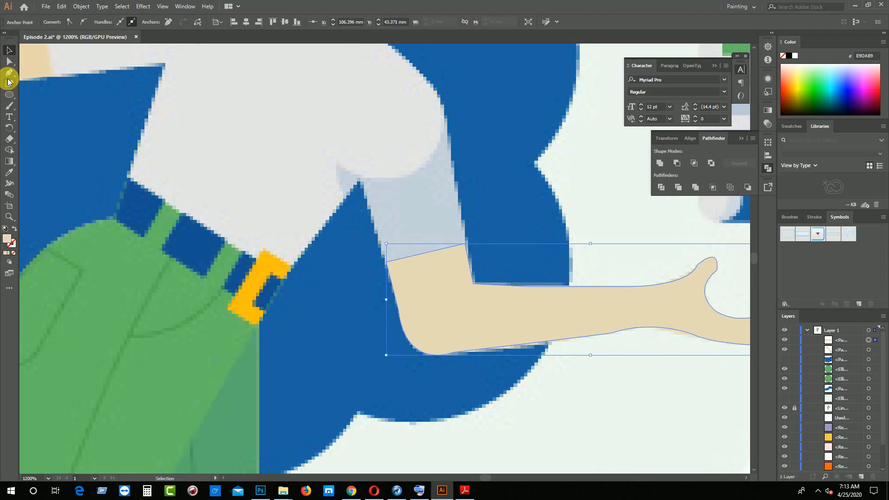
key(space)
drag(537, 396, 557, 406)
drag(459, 250, 490, 343)
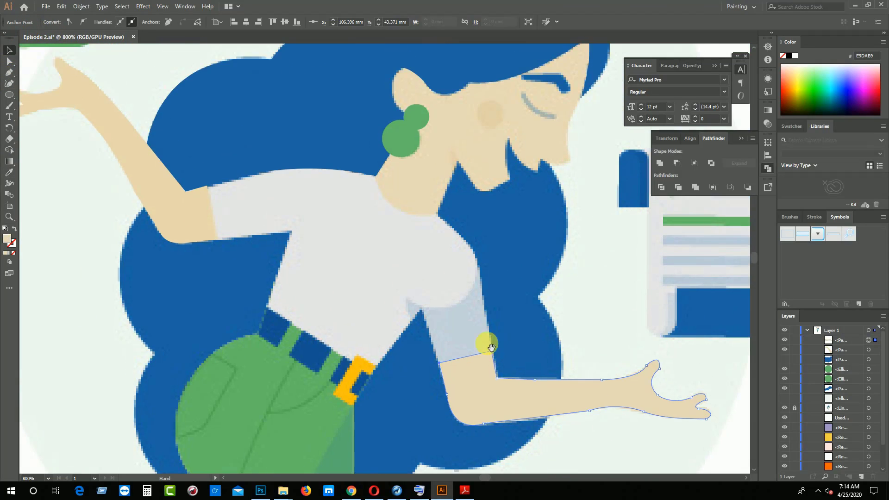
drag(398, 251, 391, 365)
mouse_move(376, 330)
mouse_down()
mouse_move(456, 393)
mouse_move(413, 391)
mouse_move(417, 317)
mouse_move(438, 381)
mouse_up()
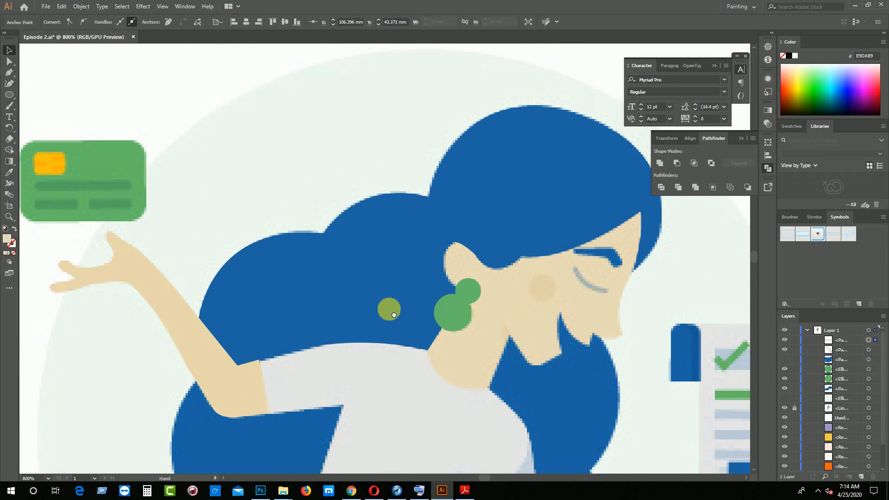
scroll(332, 222, up, 5)
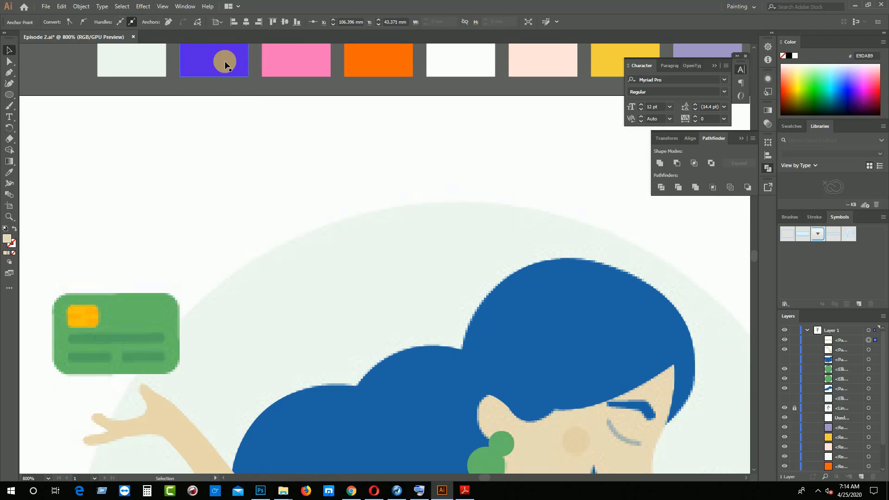
click(298, 64)
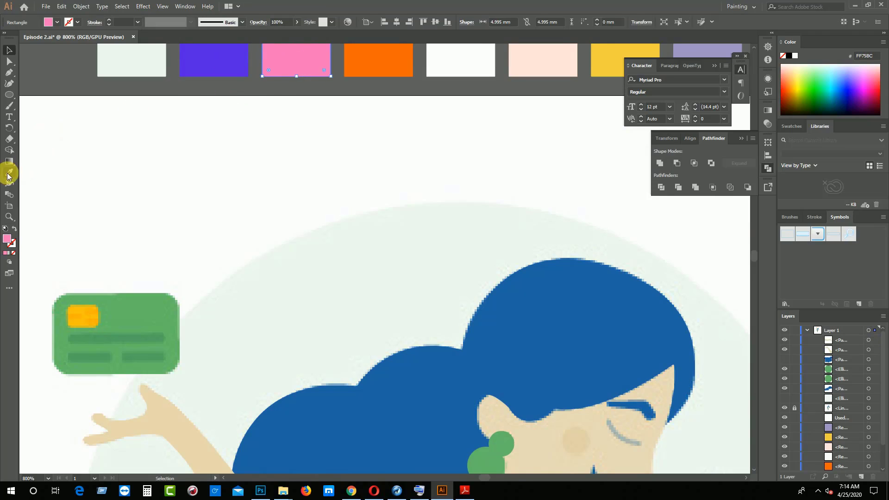
click(9, 172)
click(144, 393)
click(9, 50)
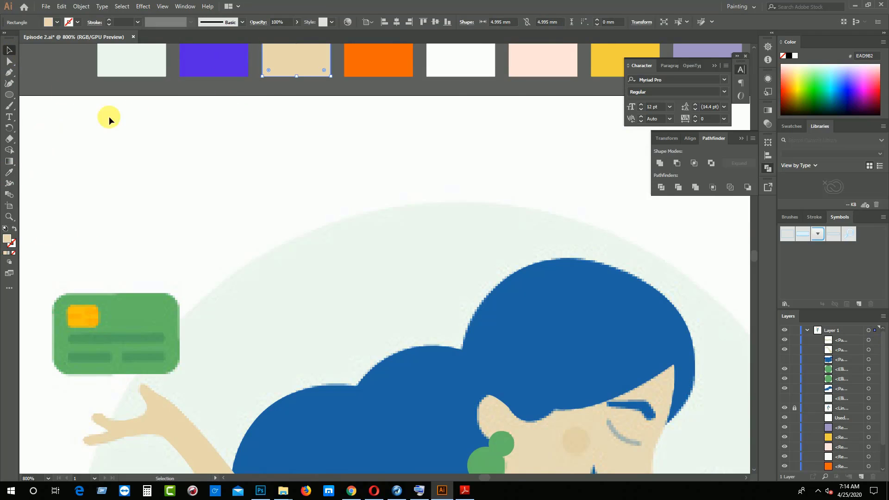
click(110, 116)
Start the face and neck outline at the neck's front corner and trace around the chin into the notch of the mouth
scroll(356, 204, down, 5)
scroll(364, 246, down, 5)
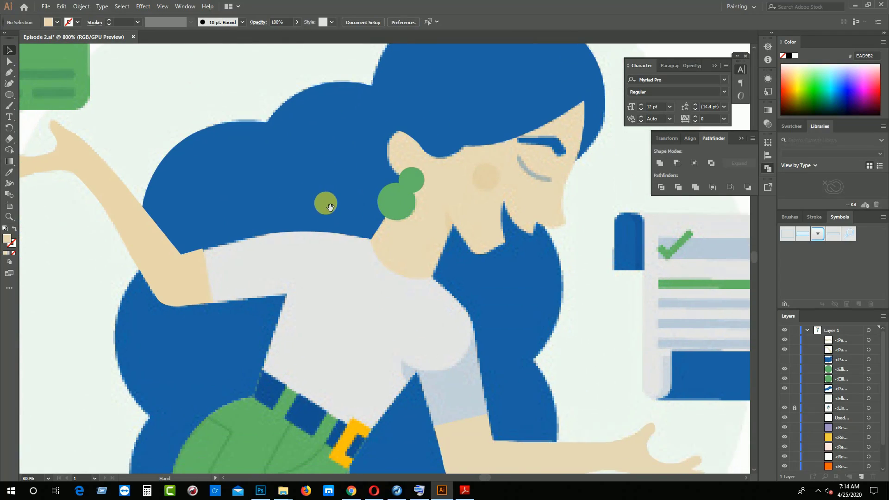
drag(330, 206, 332, 190)
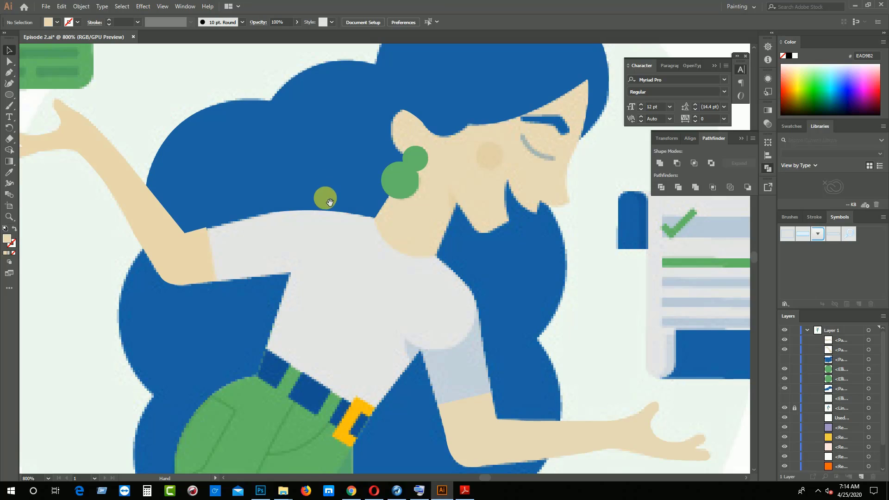
scroll(330, 192, down, 2)
drag(422, 217, 314, 273)
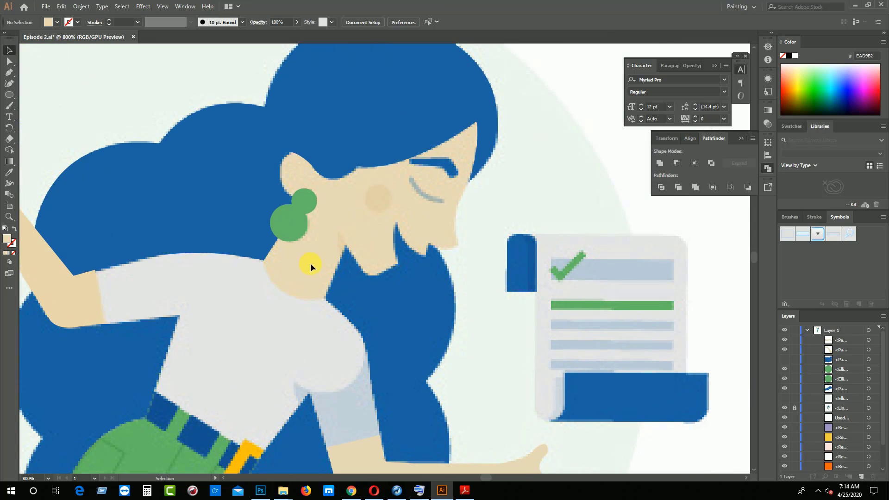
key(p)
key(ctrl+plus)
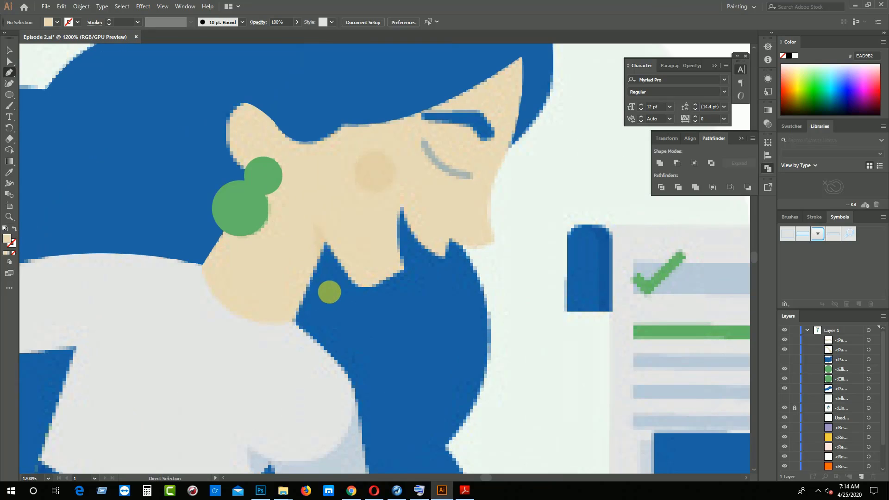
click(326, 242)
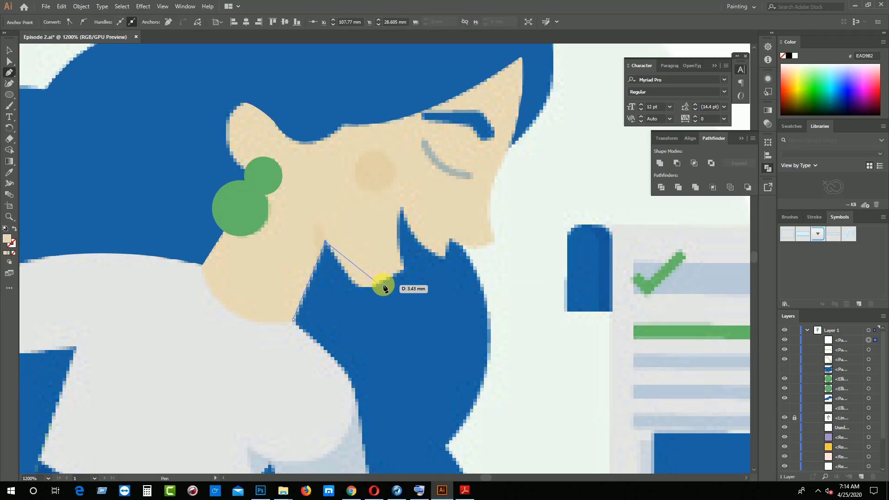
mouse_move(382, 282)
mouse_down()
mouse_move(415, 265)
mouse_move(396, 273)
mouse_up()
drag(400, 236, 392, 197)
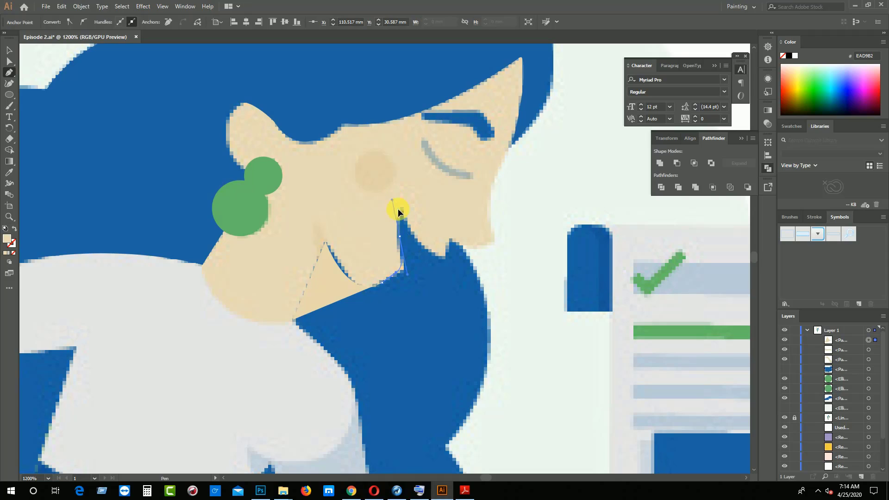
drag(401, 235, 409, 229)
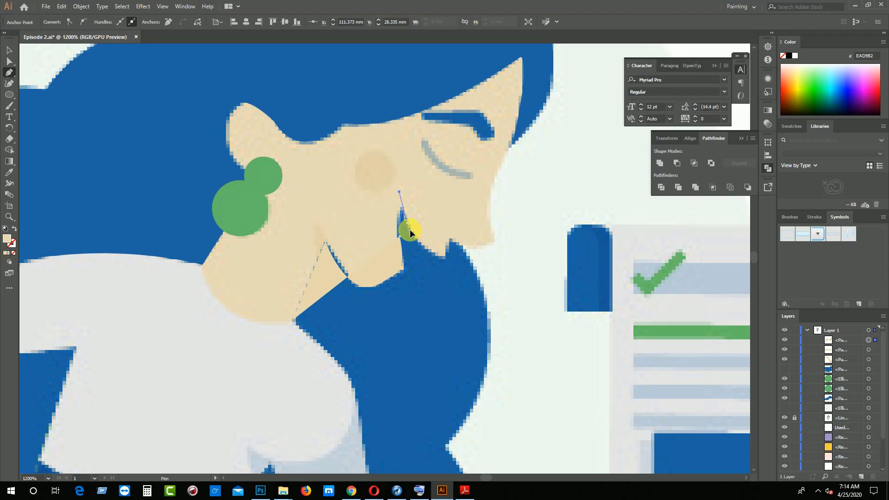
click(408, 222)
Continue the face outline along the upper lip, around the nose tip and up the forehead to the hairline's front point
click(450, 244)
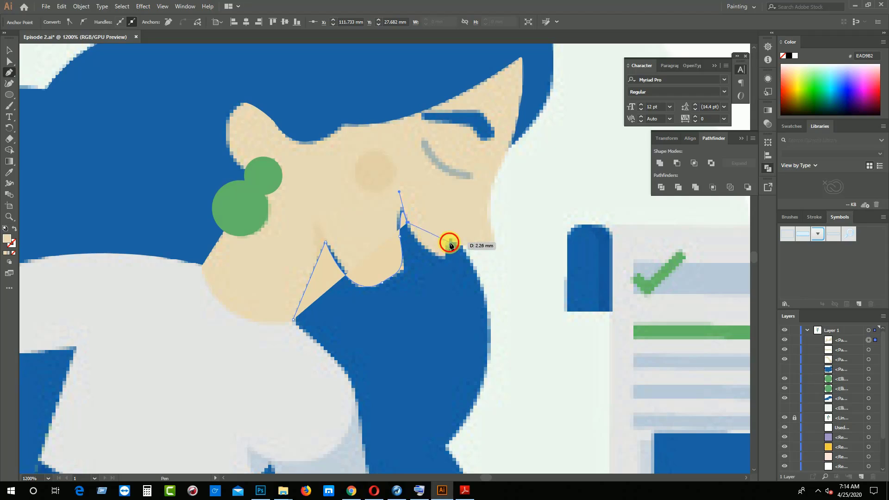
drag(451, 244, 461, 219)
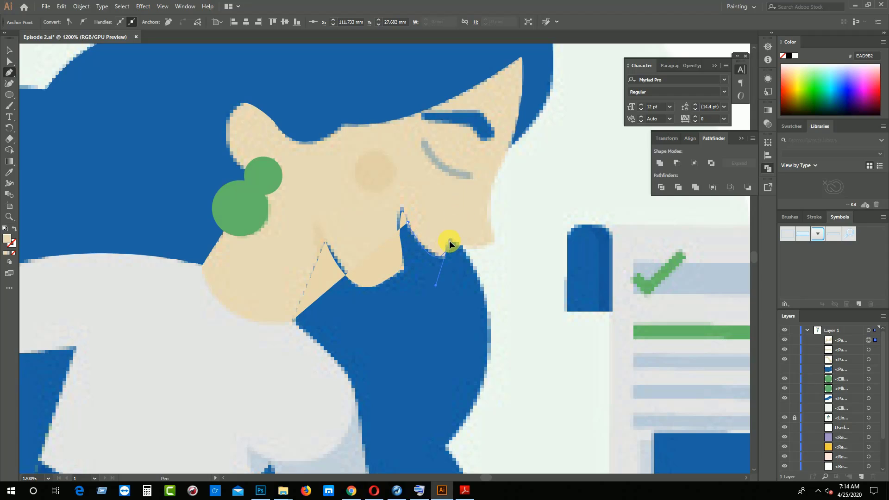
drag(494, 240, 538, 119)
click(510, 146)
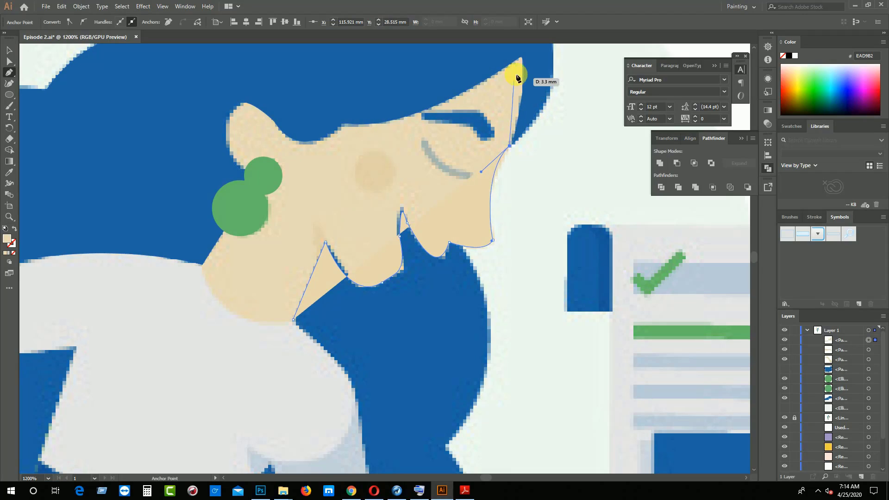
drag(521, 59, 517, 197)
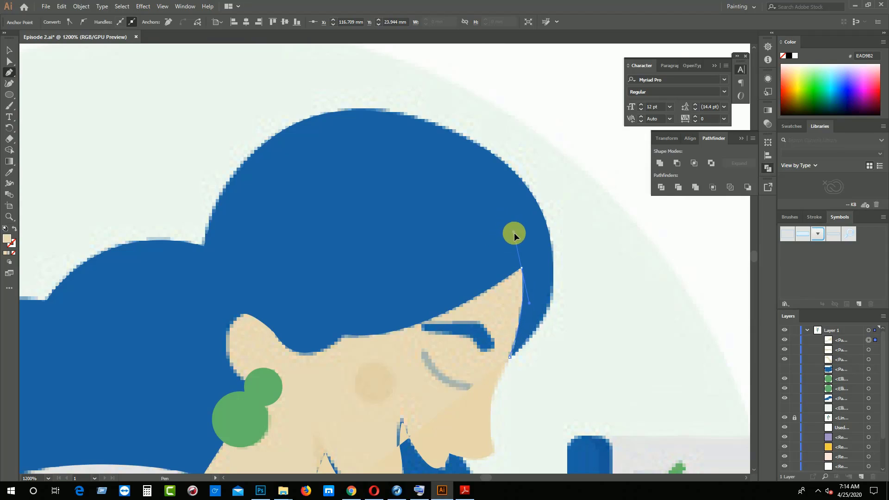
click(521, 267)
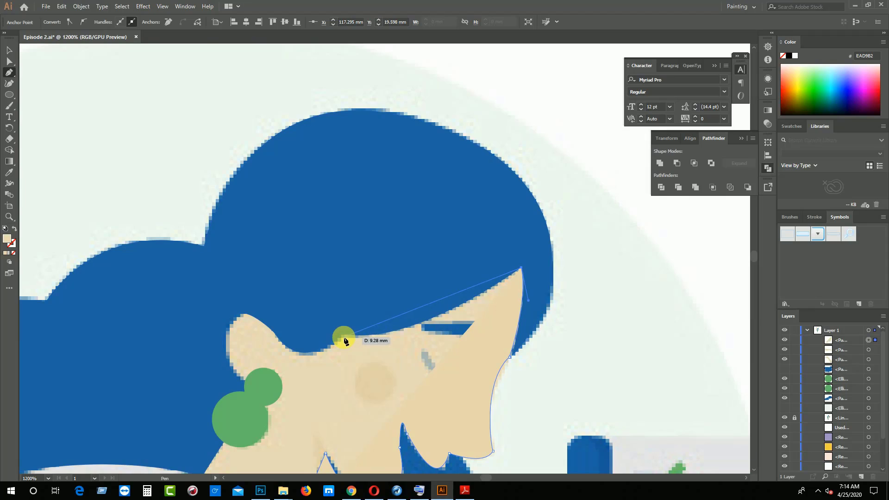
Curve the face outline back along the fringe's lower edge to its bend in front of the ear
drag(344, 334, 262, 333)
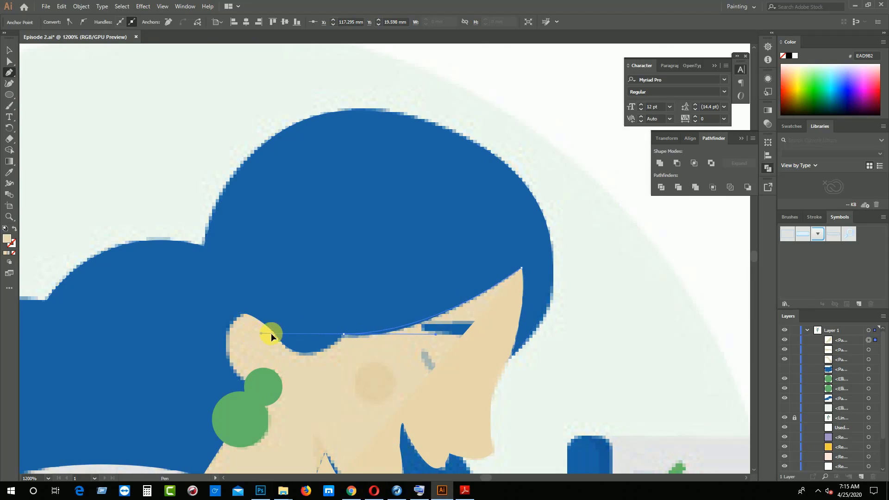
drag(327, 336, 342, 334)
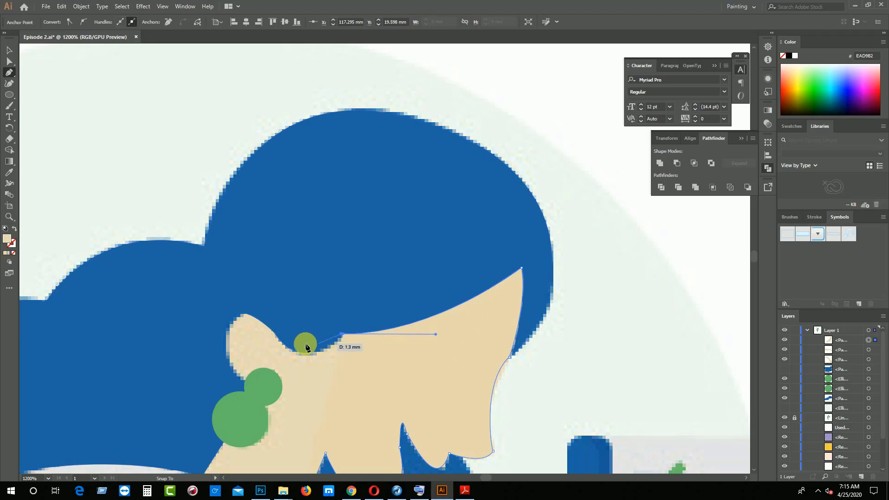
drag(268, 328, 235, 267)
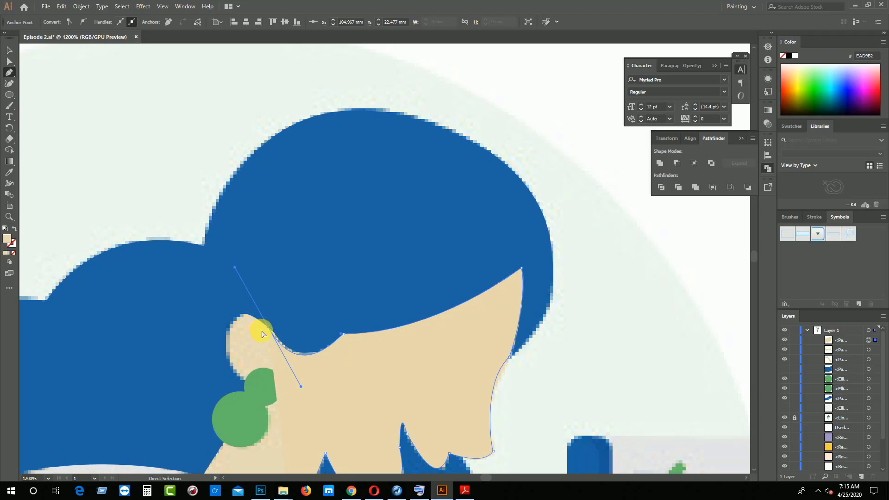
key(ctrl+z)
Carry the face outline roughly with straight segments above and behind the ear, through the hair and down onto the shirt's shoulder
scroll(341, 351, down, 4)
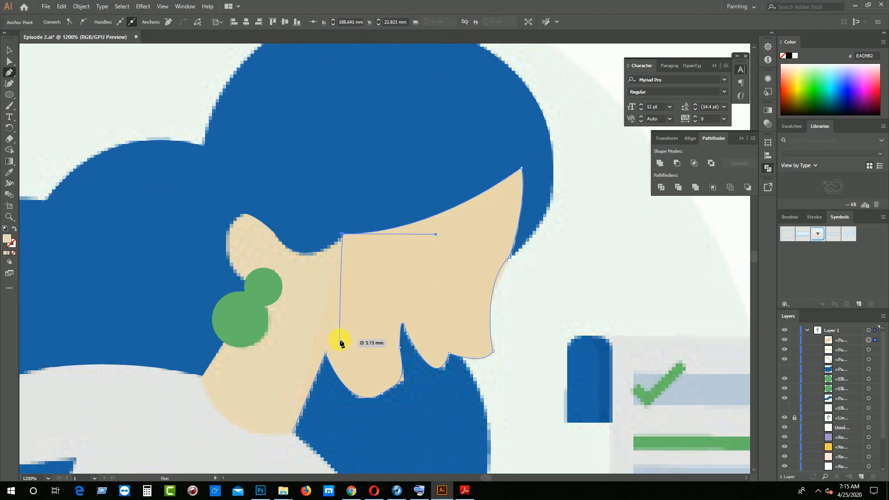
click(283, 195)
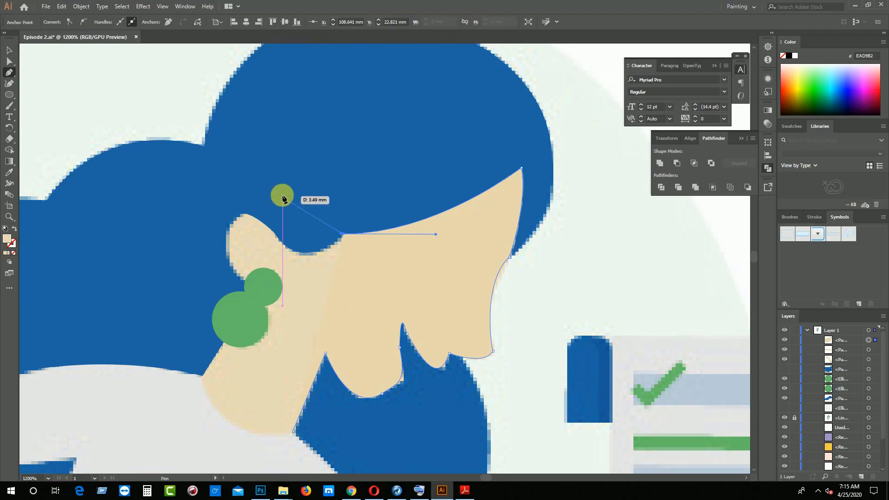
click(230, 190)
click(197, 197)
click(184, 253)
click(169, 281)
click(164, 305)
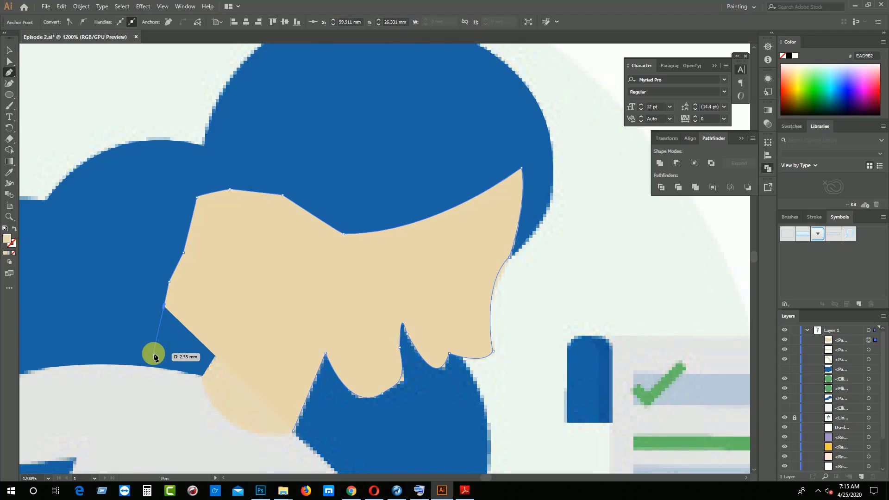
click(153, 353)
click(141, 361)
click(134, 402)
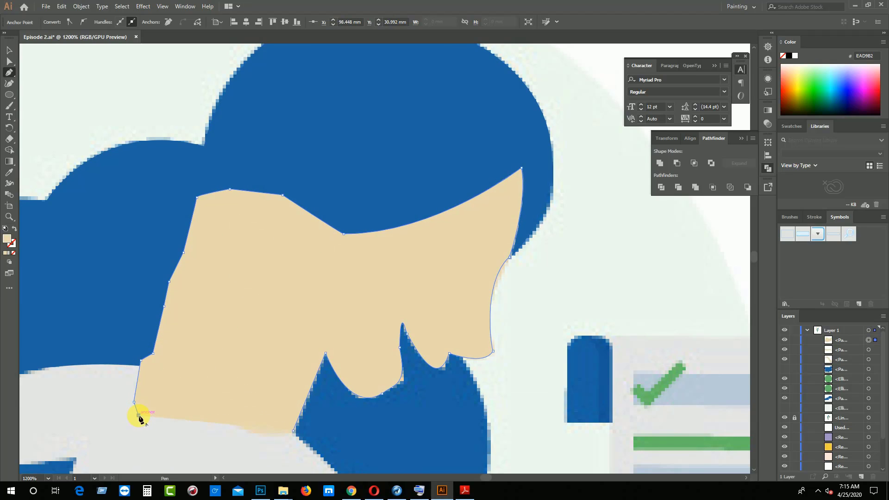
Run the outline with straight segments across the shirt below the neck and close it at the starting anchor
scroll(156, 399, down, 2)
click(153, 385)
click(206, 391)
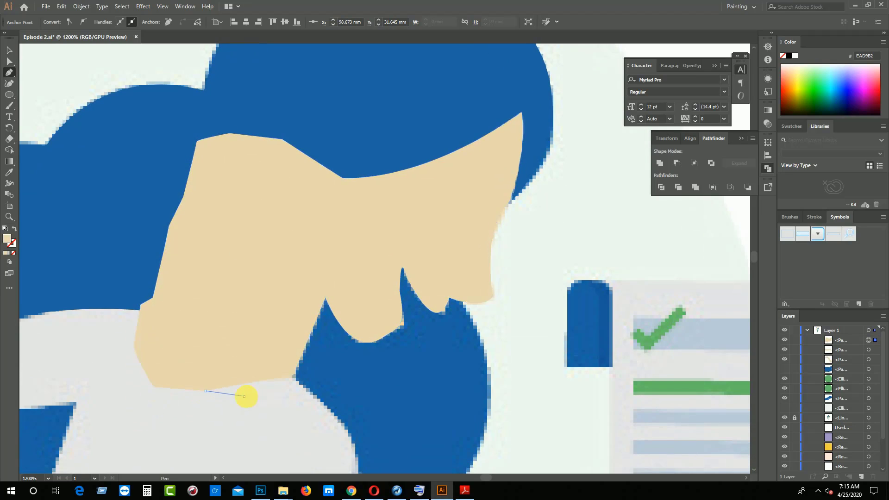
click(244, 397)
click(272, 397)
click(295, 389)
click(294, 376)
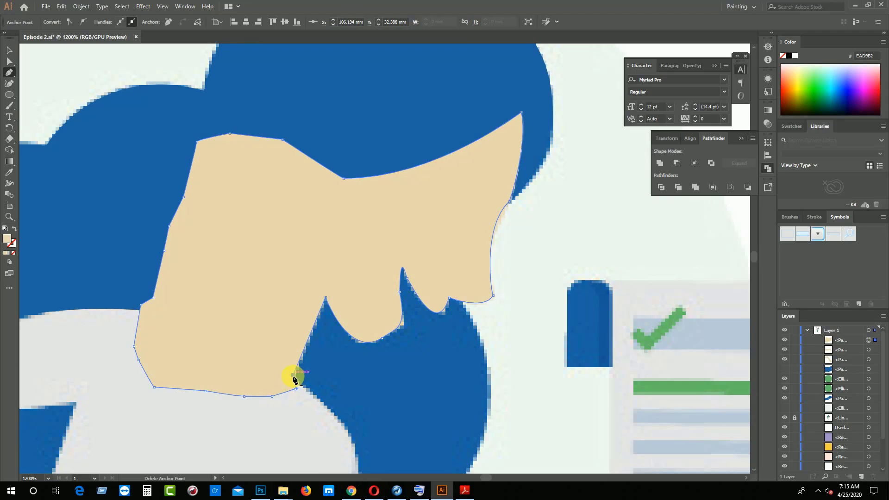
click(9, 50)
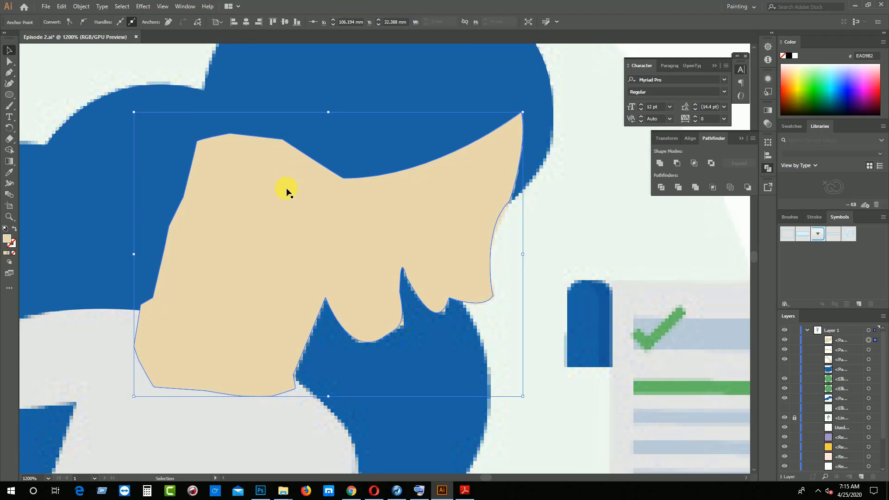
Make the hidden blue body shape below the face visible again and identify the head's hair path by toggling its visibility
click(358, 111)
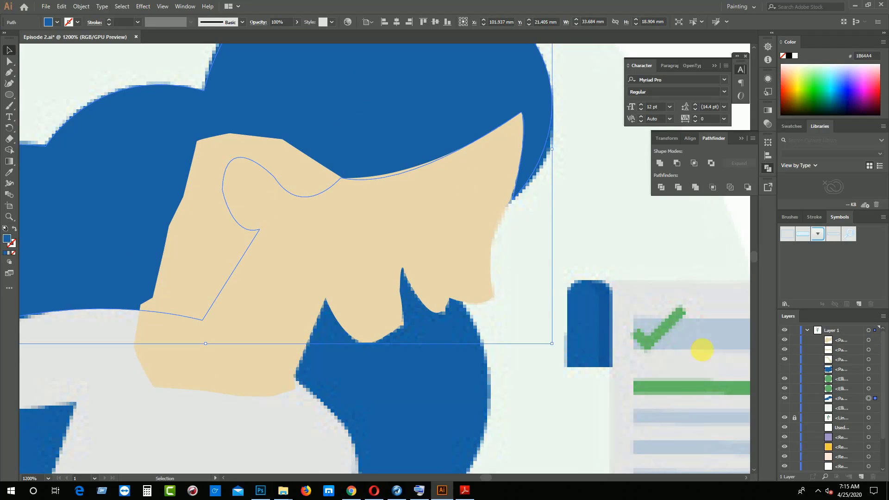
click(785, 369)
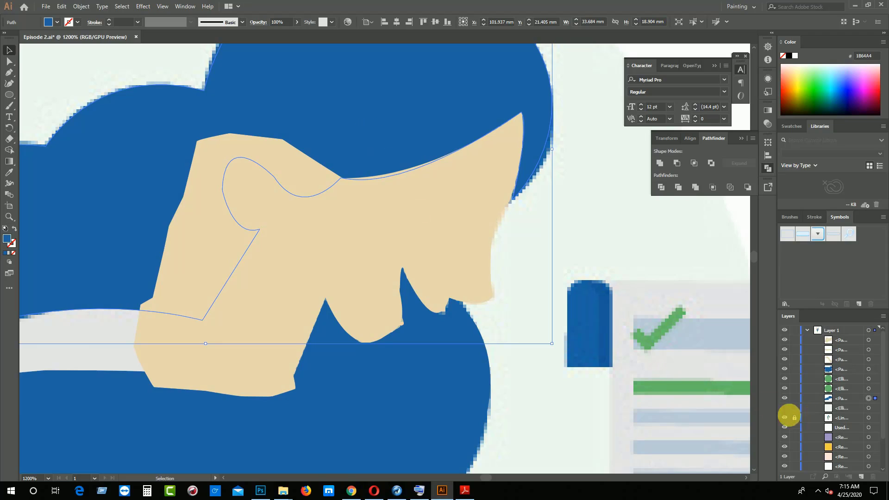
click(786, 398)
click(786, 399)
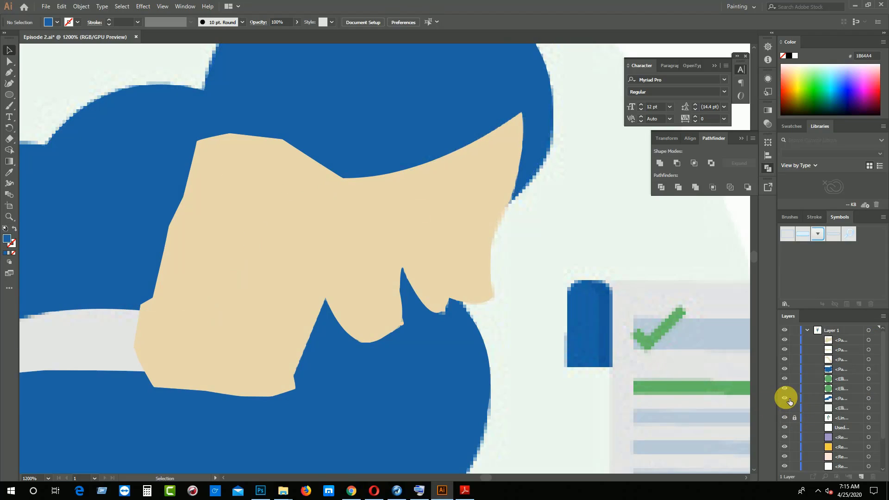
Bring the head's blue hair shape to the front so it covers the rough back part of the face shape
right_click(397, 121)
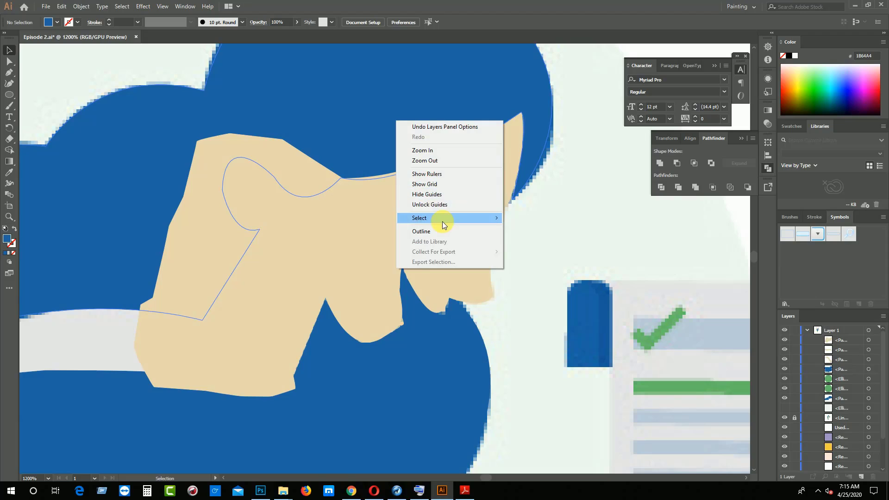
click(298, 101)
right_click(223, 88)
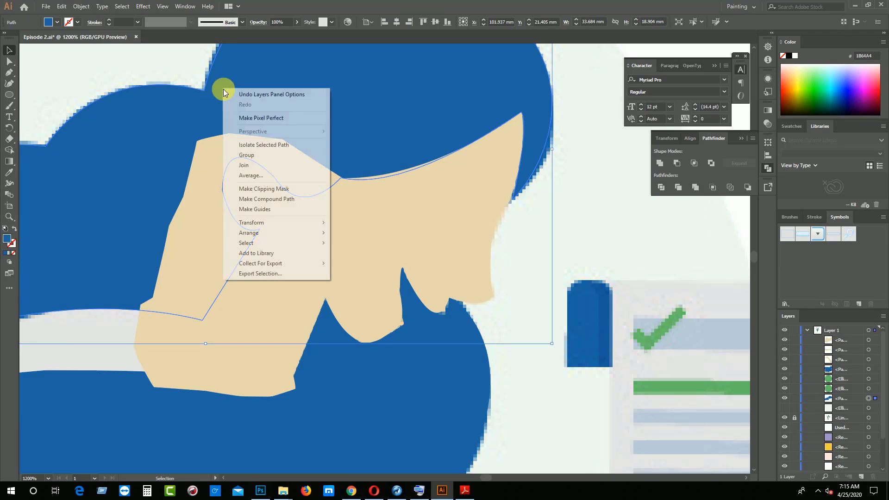
mouse_move(288, 234)
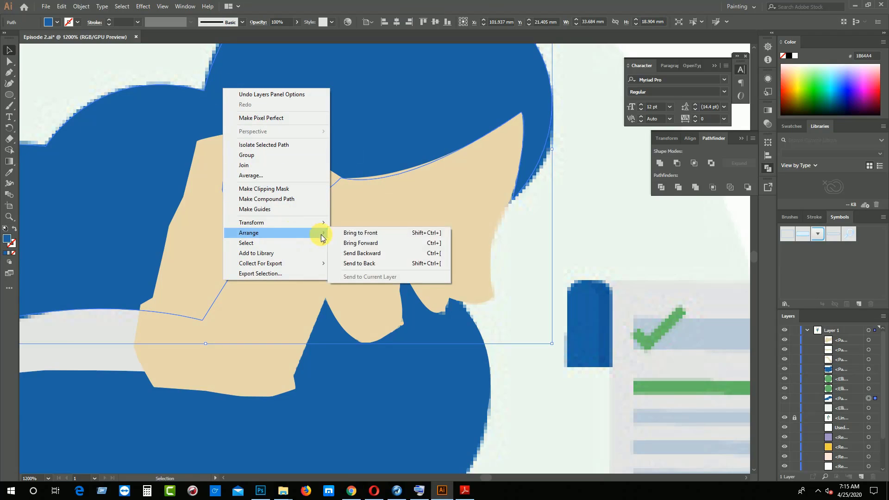
click(345, 233)
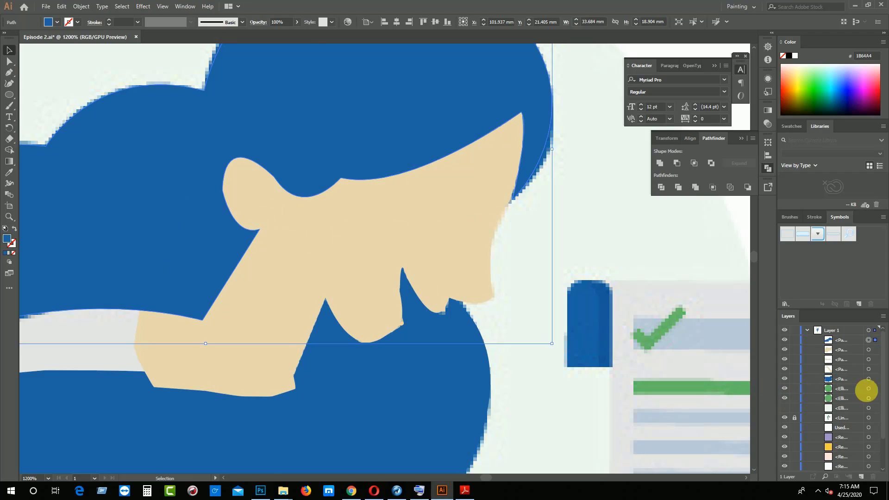
Select both green earring circles together and bring them to the front
click(880, 389)
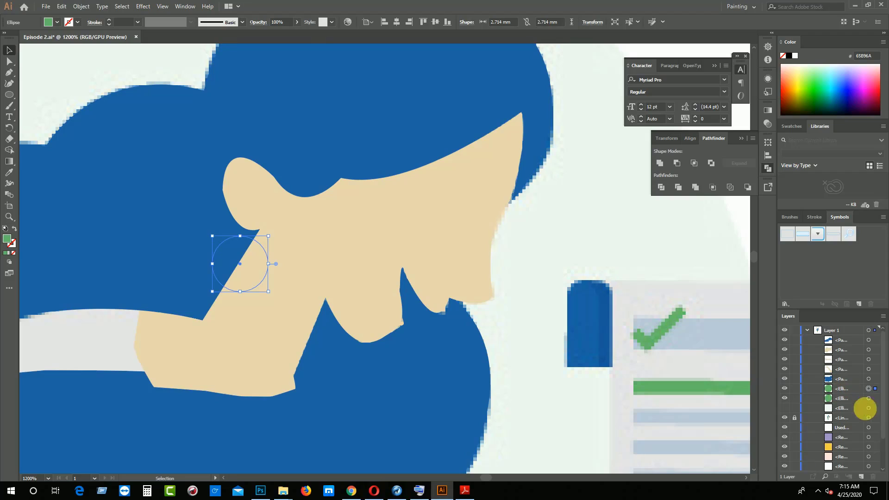
click(877, 398)
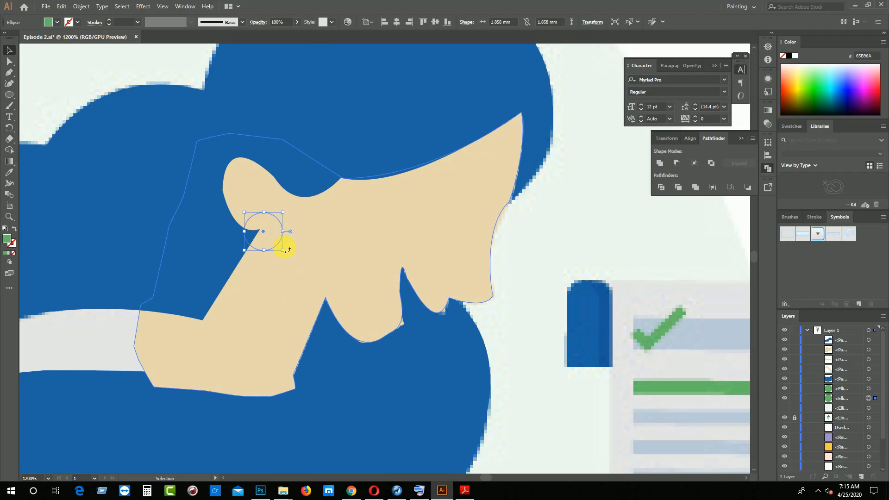
shift+click(876, 388)
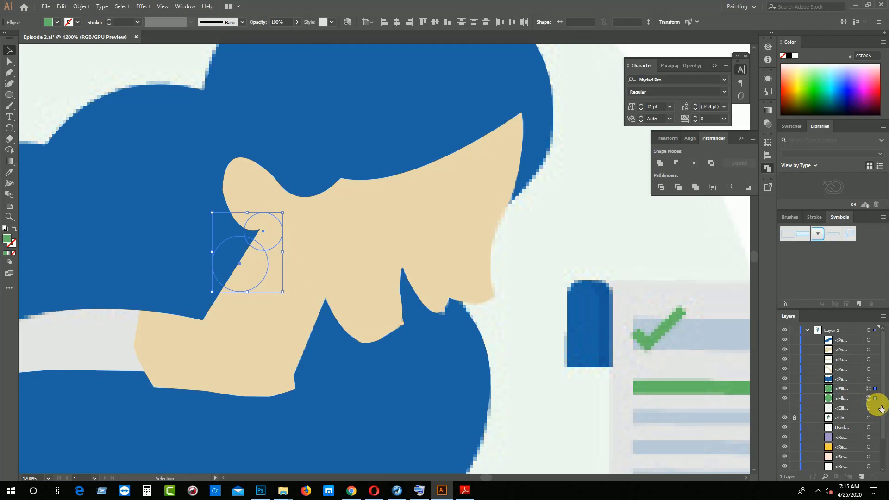
right_click(249, 260)
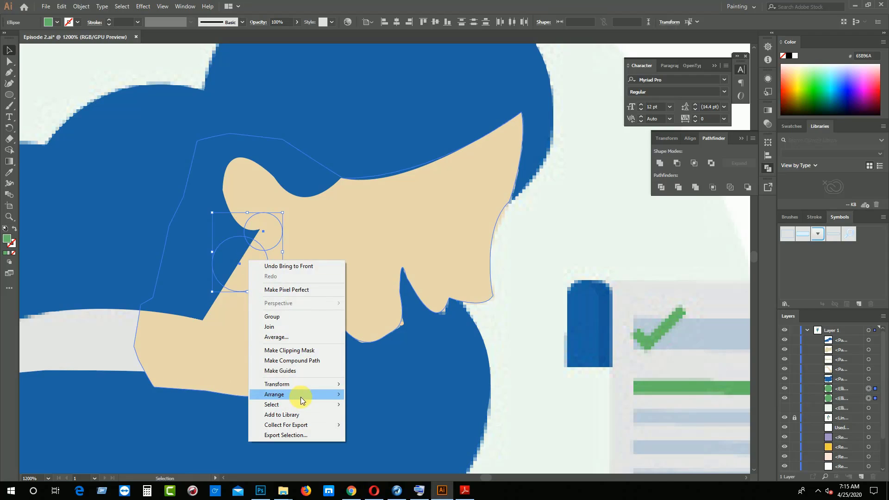
mouse_move(301, 397)
click(361, 392)
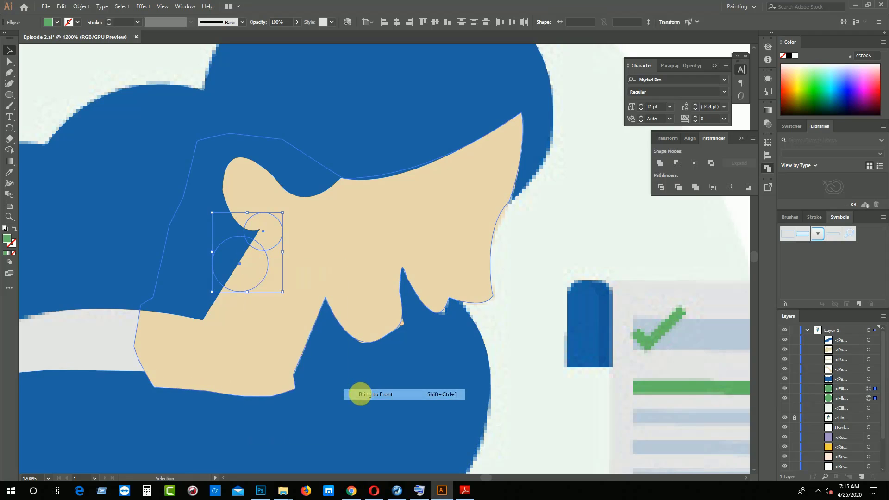
click(535, 332)
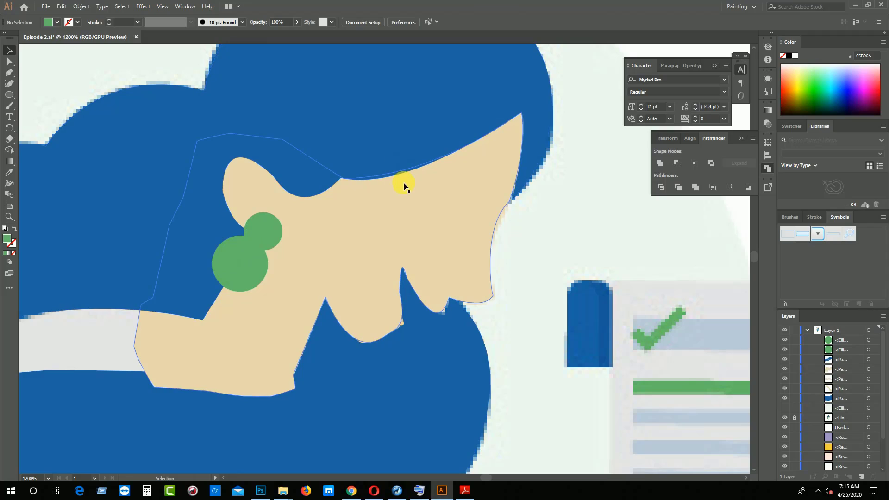
Hide the face shape and start the closed eye's outline with the Pen tool, curving along its upper edge to the inner corner
click(414, 224)
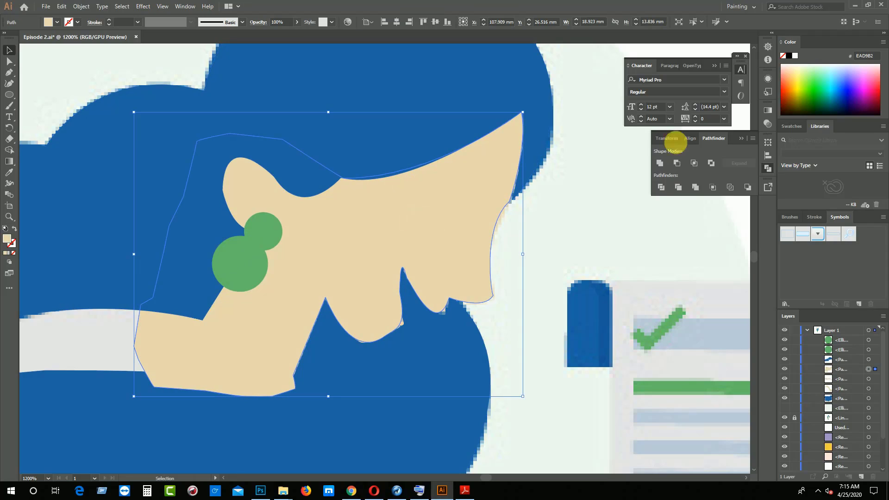
click(786, 369)
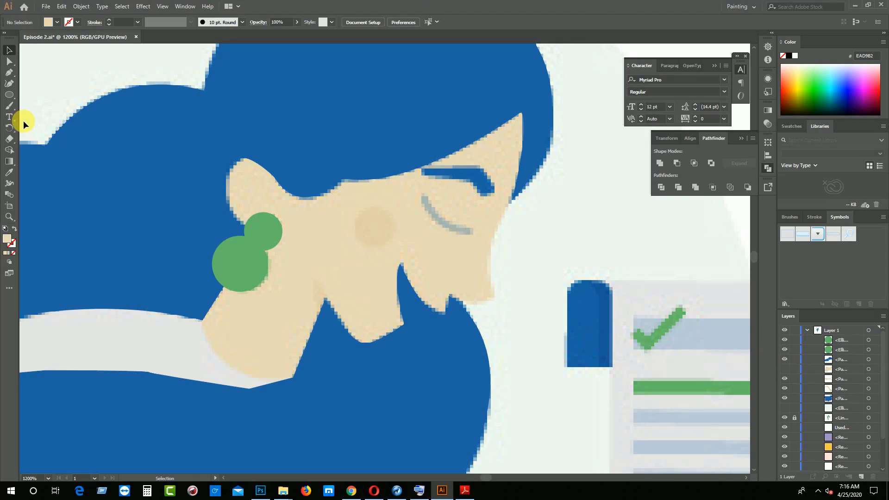
key(p)
click(427, 197)
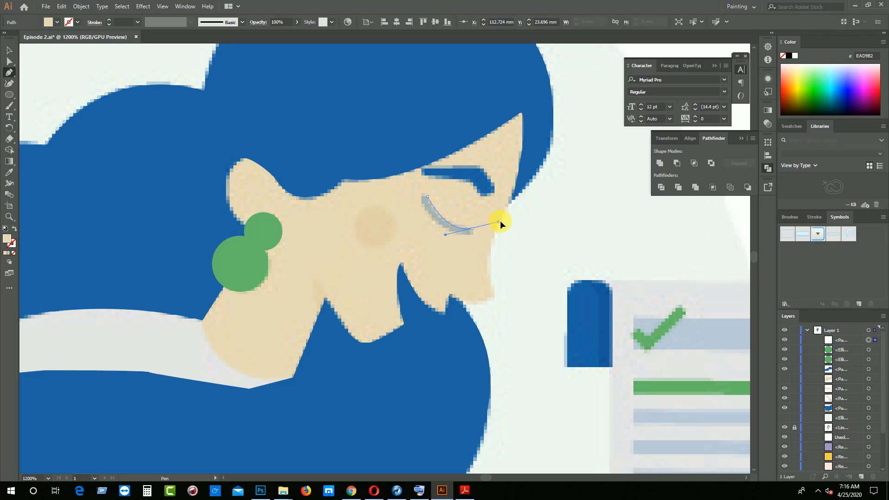
click(472, 228)
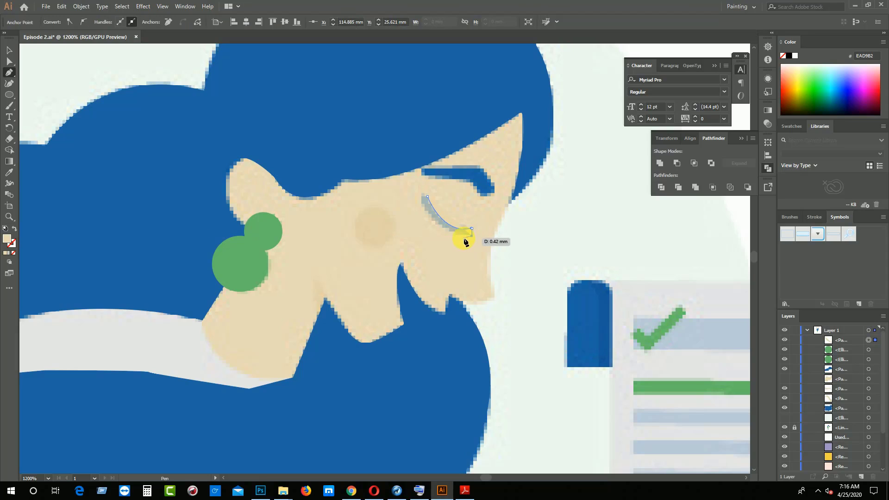
Complete the closed eye's outline with a curve along its underside and a rounded outer end, closing it at the starting anchor
click(421, 196)
mouse_move(422, 162)
mouse_down()
mouse_move(421, 151)
mouse_move(436, 160)
mouse_move(424, 163)
mouse_up()
key(ctrl+z)
key(ctrl+plus)
key(ctrl+plus)
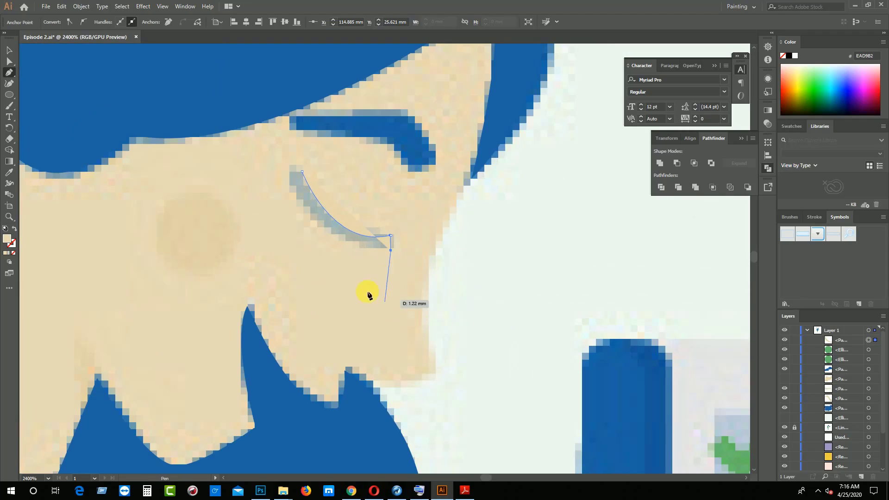
click(301, 200)
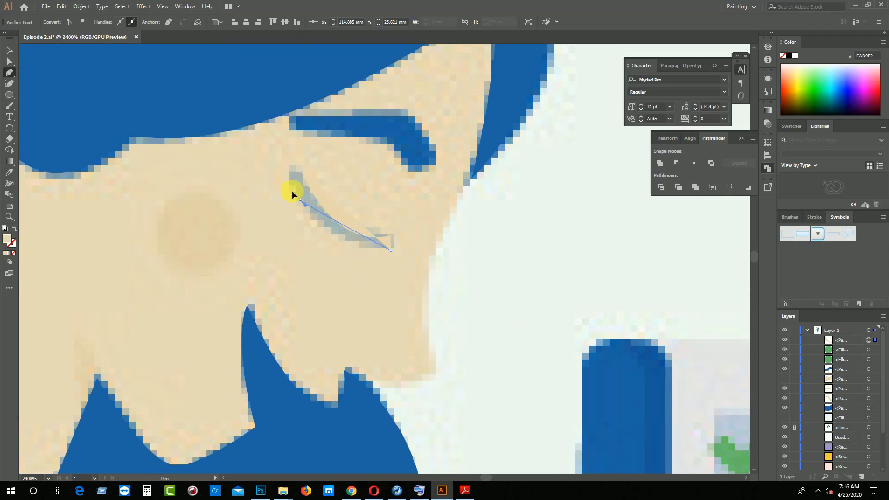
drag(266, 174, 290, 142)
drag(300, 201, 337, 191)
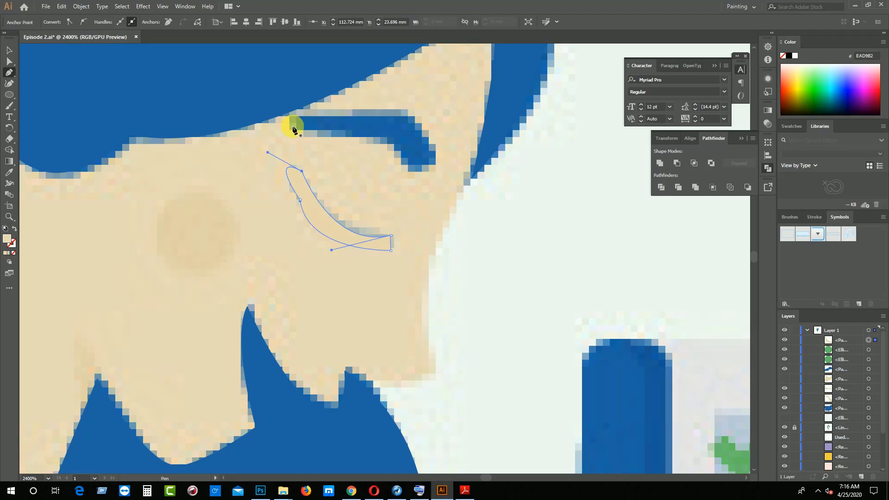
Trace the eyebrow as a closed curved shape, along its upper edge to the front tip and back along the underside
drag(295, 117, 414, 122)
drag(434, 154, 458, 223)
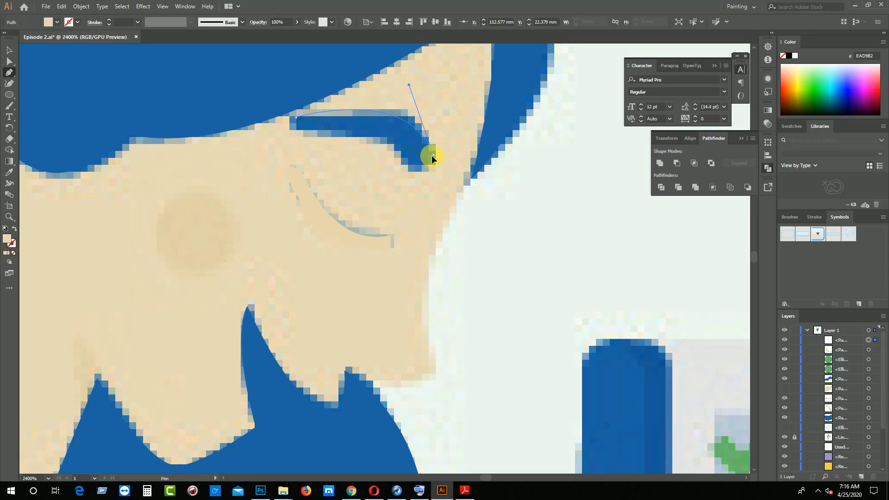
drag(433, 155, 391, 148)
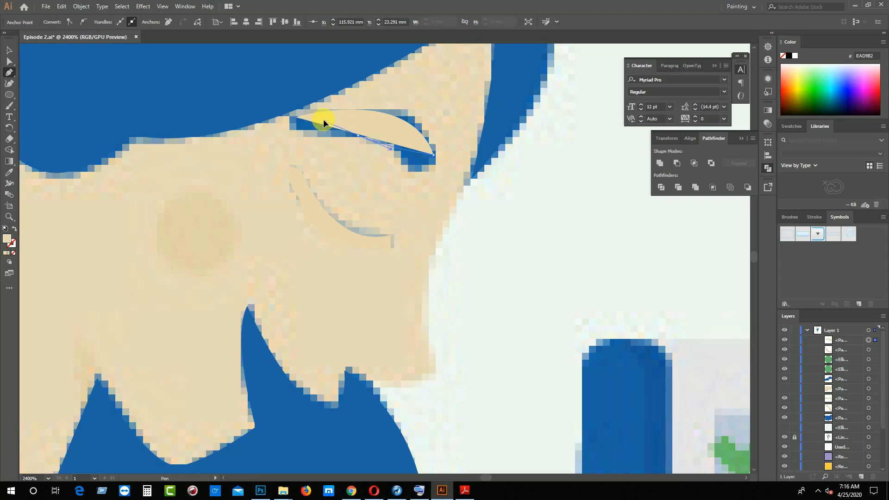
drag(324, 120, 339, 138)
drag(296, 120, 297, 122)
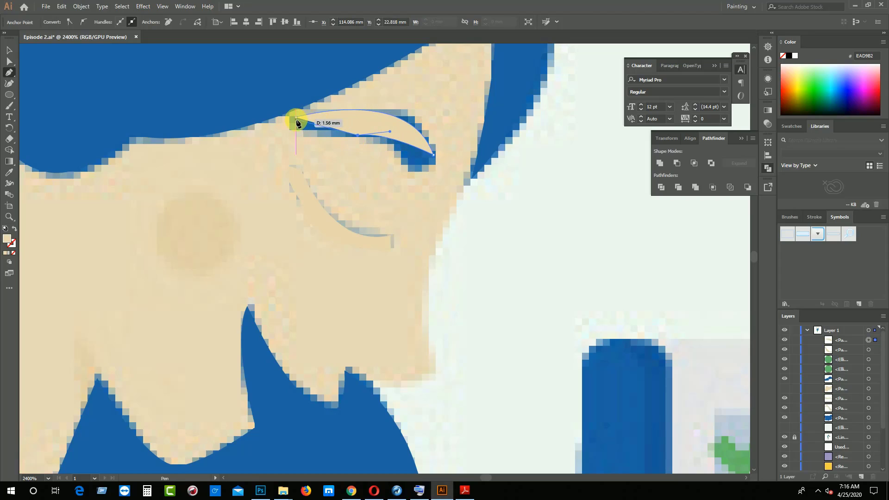
drag(336, 96, 9, 50)
click(9, 50)
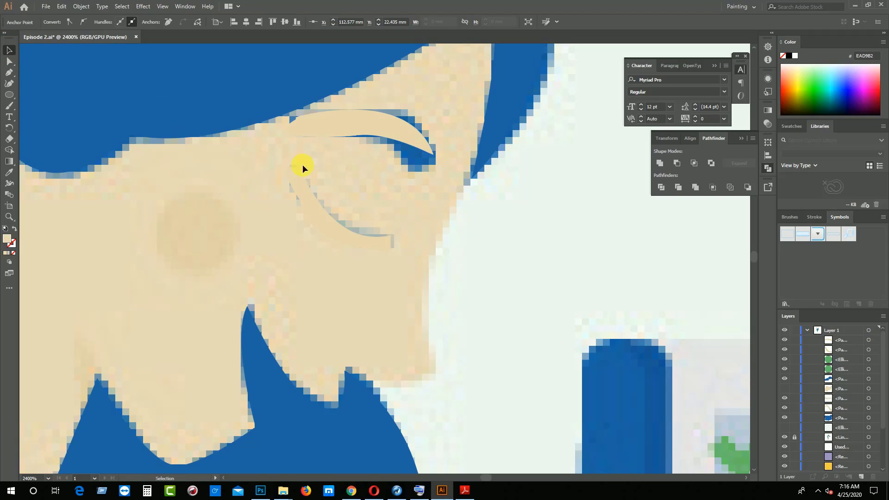
Fill the eyebrow and the closed-eye shape with the blue sampled from the hair using the Eyedropper
click(319, 137)
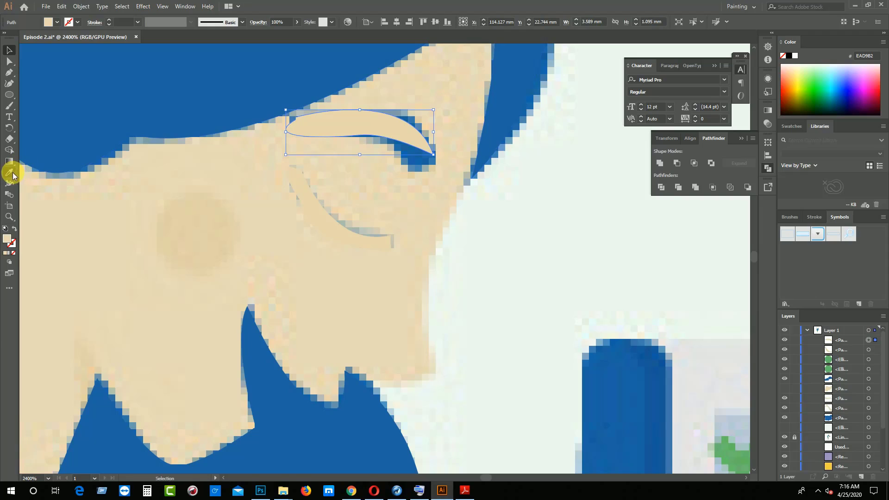
click(9, 173)
click(72, 148)
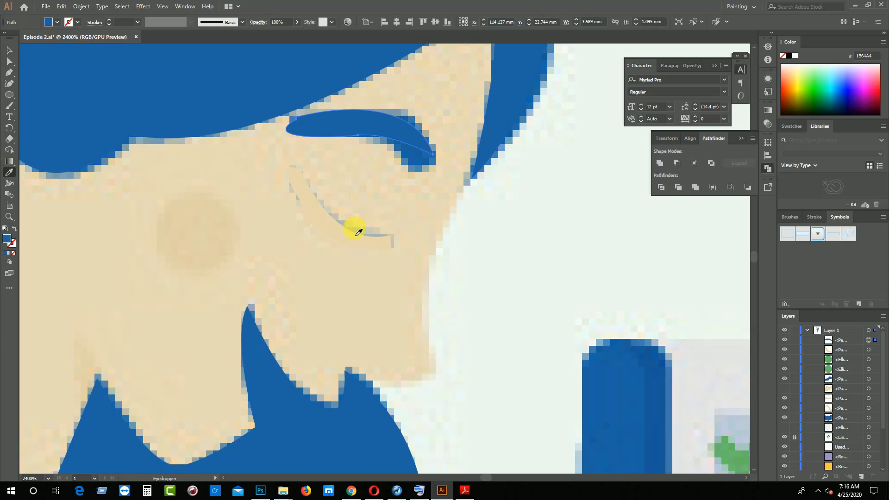
key(v)
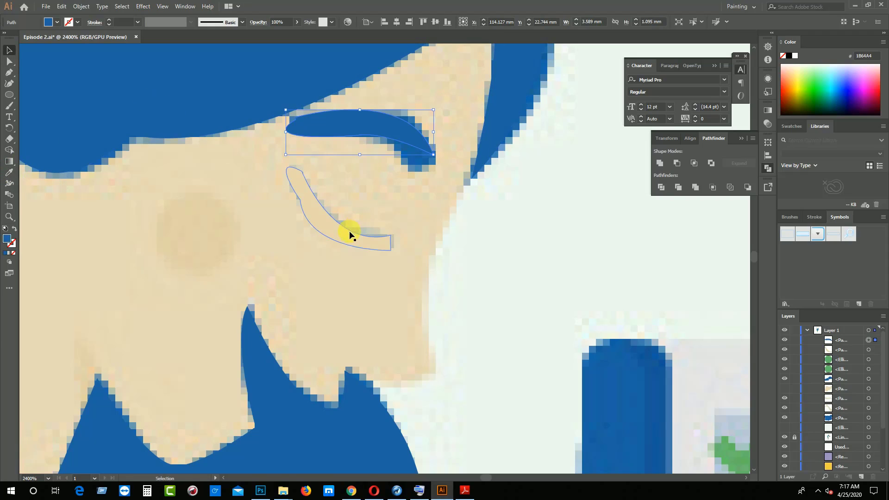
click(350, 235)
click(10, 172)
click(138, 118)
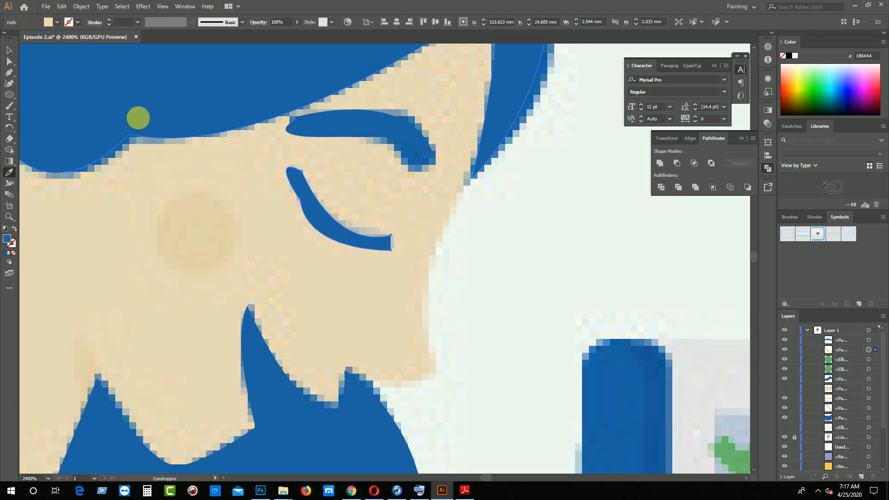
key(v)
click(132, 227)
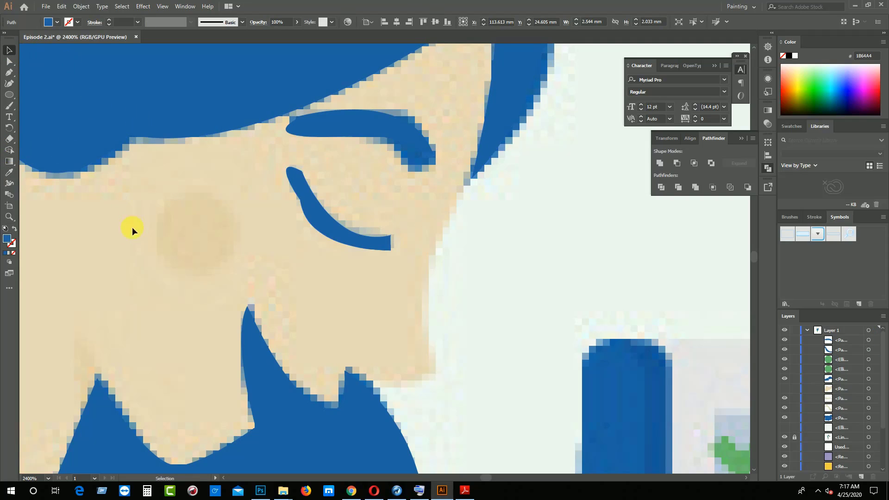
Review the traced hair, earrings, eyebrow and eye both close up and within the whole illustration
key(ctrl+minus)
key(ctrl+minus)
key(ctrl+minus)
key(ctrl+minus)
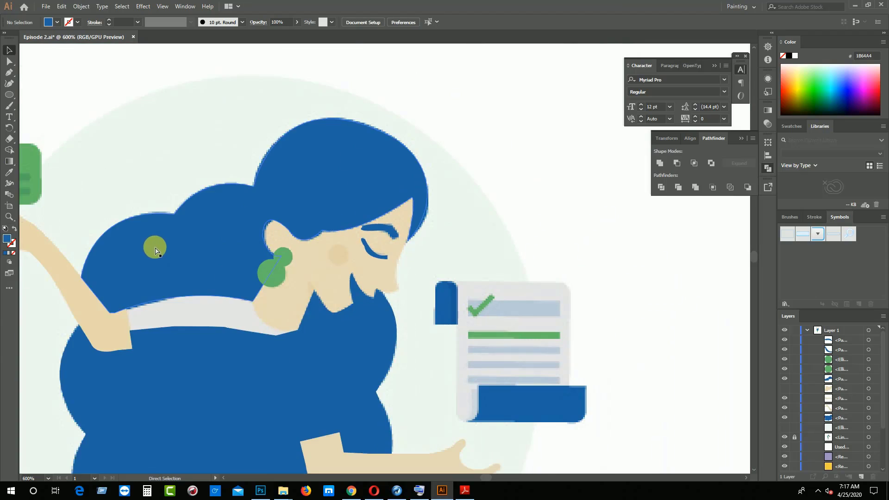
key(ctrl+minus)
key(ctrl+plus)
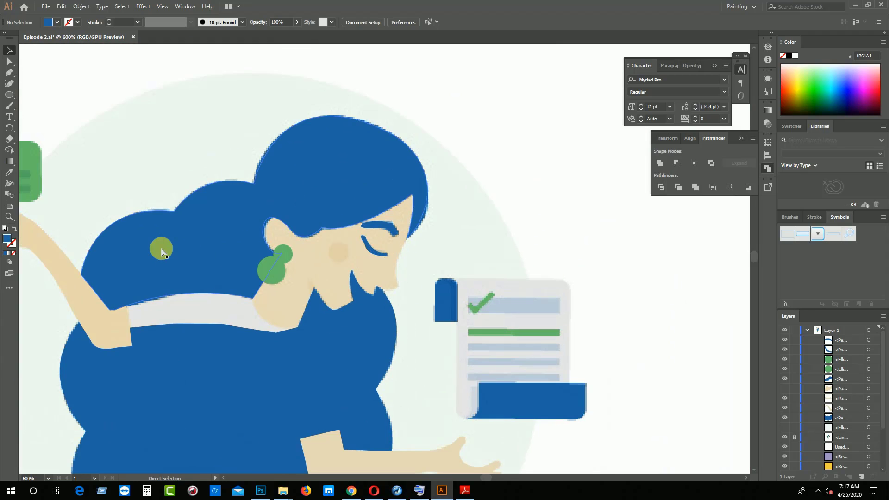
key(ctrl+plus)
key(ctrl+plus)
key(ctrl+plus)
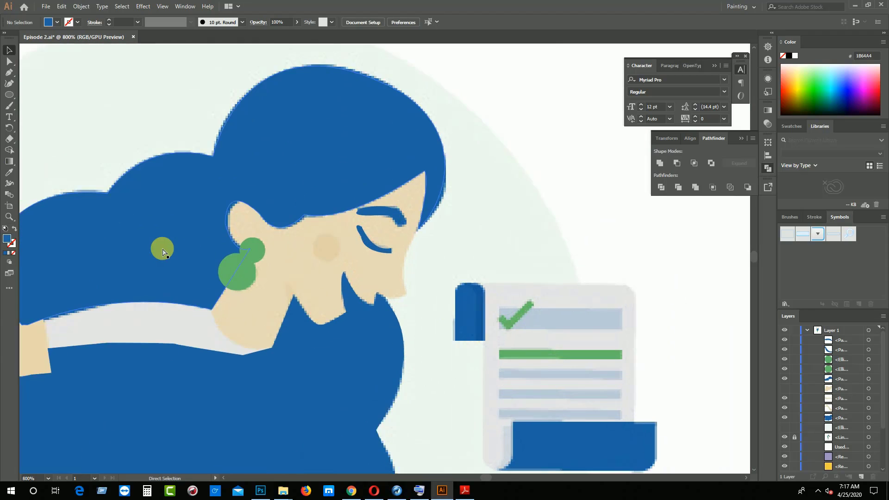
key(ctrl+minus)
key(ctrl+minus)
key(ctrl+minus)
key(ctrl+minus)
key(ctrl+minus)
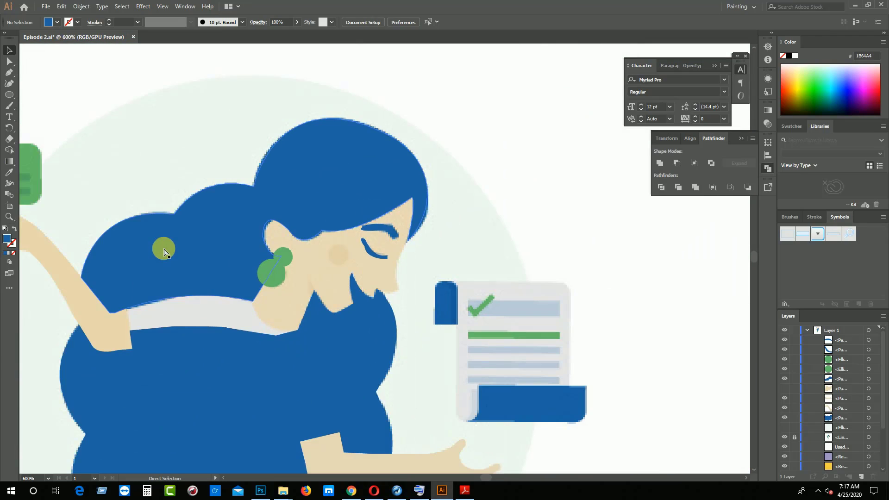
key(ctrl+minus)
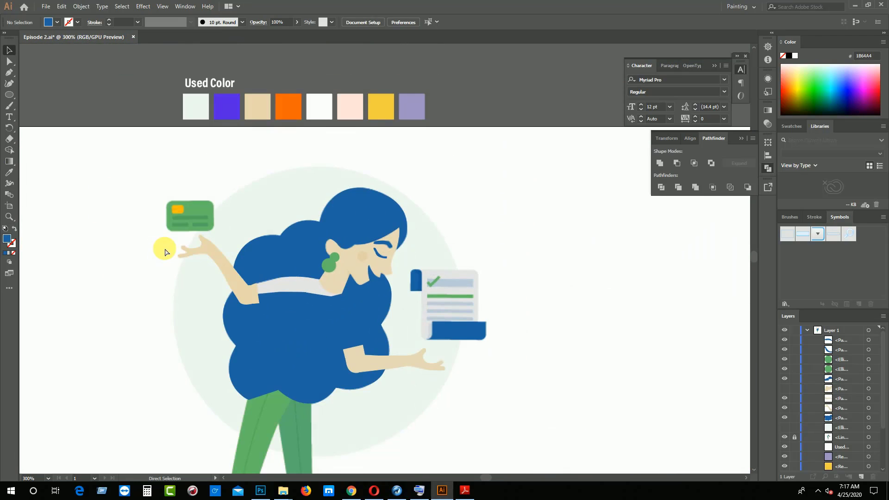
key(ctrl+plus)
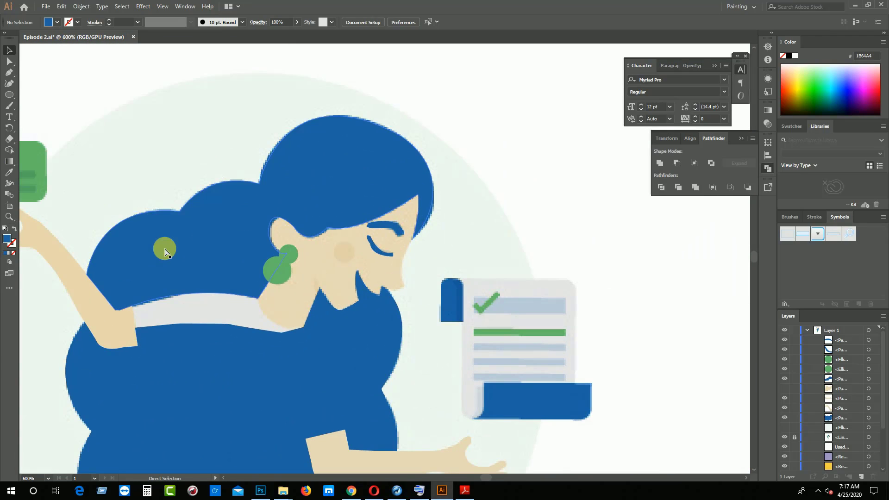
Draw a blush circle about 2.2 mm across on the woman's cheek and set its opacity to 8%
click(9, 94)
drag(334, 241, 358, 263)
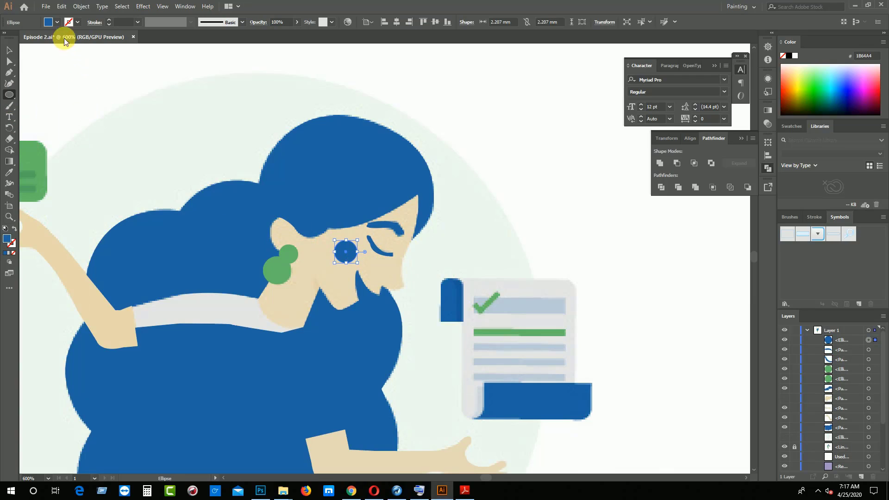
click(297, 21)
drag(296, 34, 260, 35)
click(9, 50)
click(53, 70)
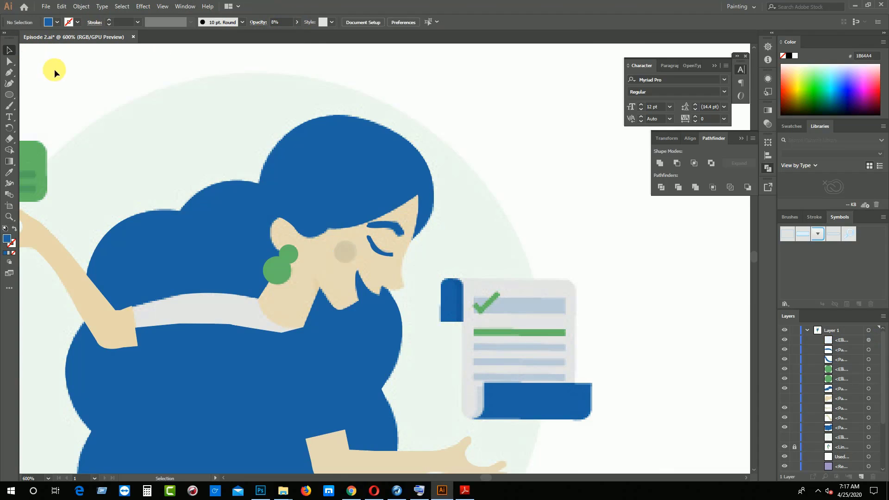
Send the large lower hair shape to the back so the clothing in the reference is uncovered for tracing
scroll(206, 369, down, 3)
scroll(204, 369, down, 1)
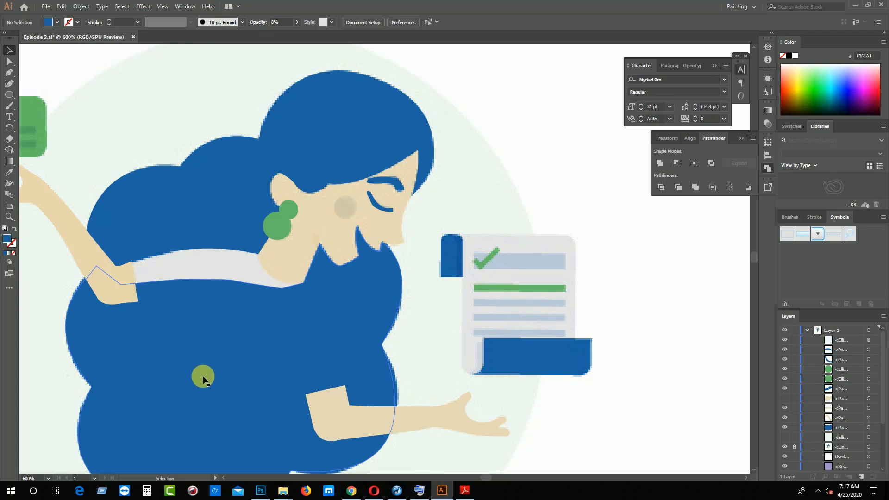
click(254, 348)
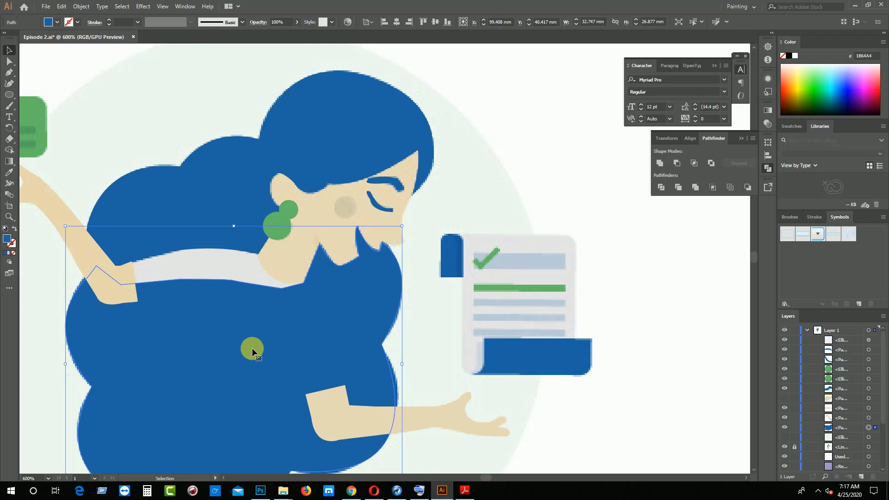
scroll(252, 348, down, 5)
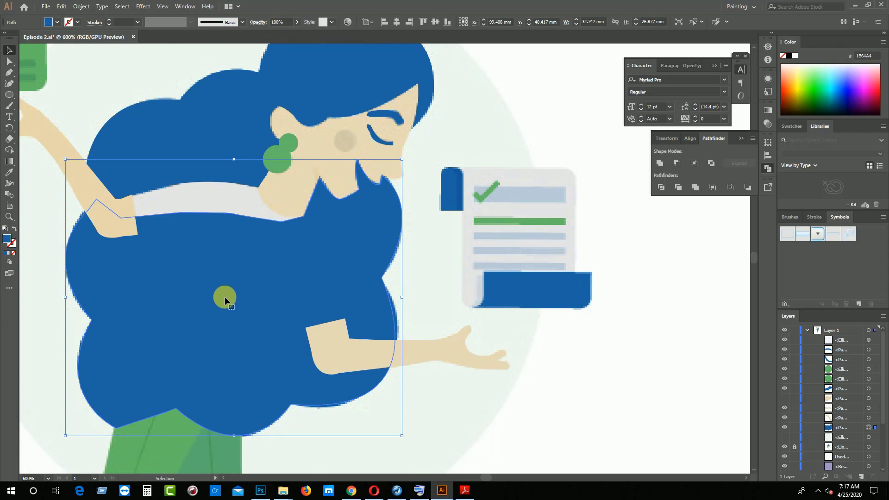
right_click(225, 299)
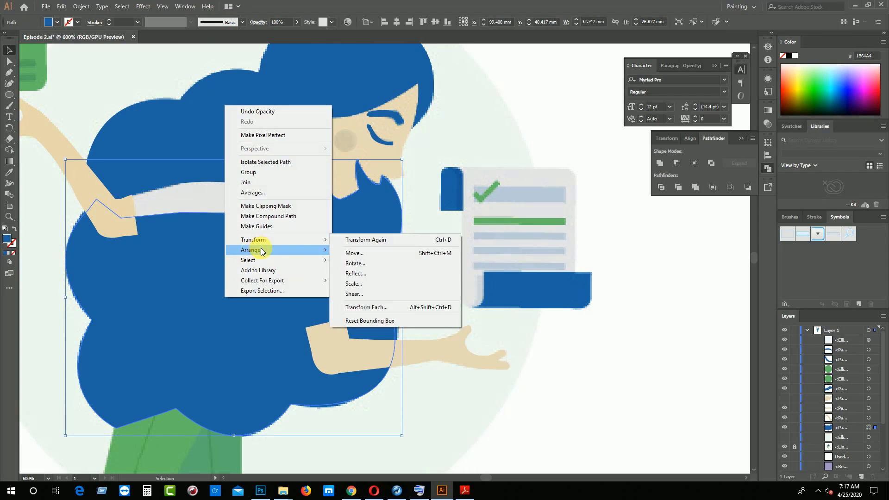
mouse_move(261, 250)
click(384, 283)
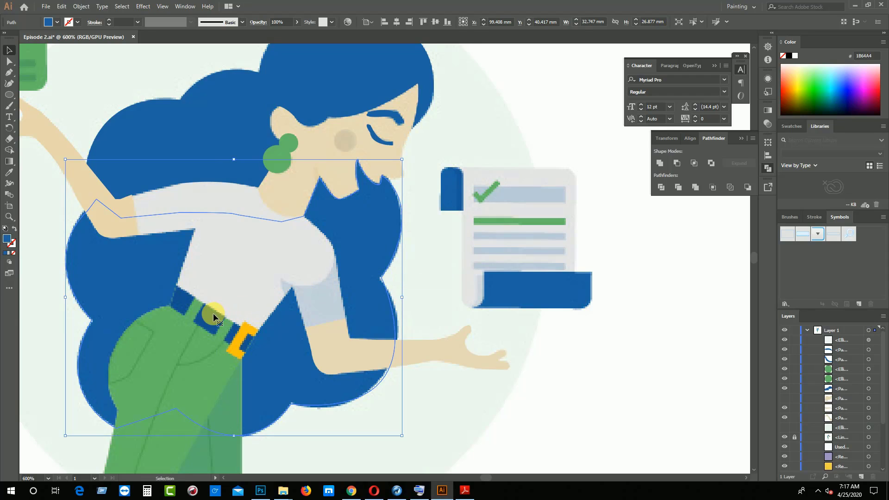
Start the shirt's outline with the Pen tool, running a straight edge from the back of the waist up to the underarm
key(ctrl+plus)
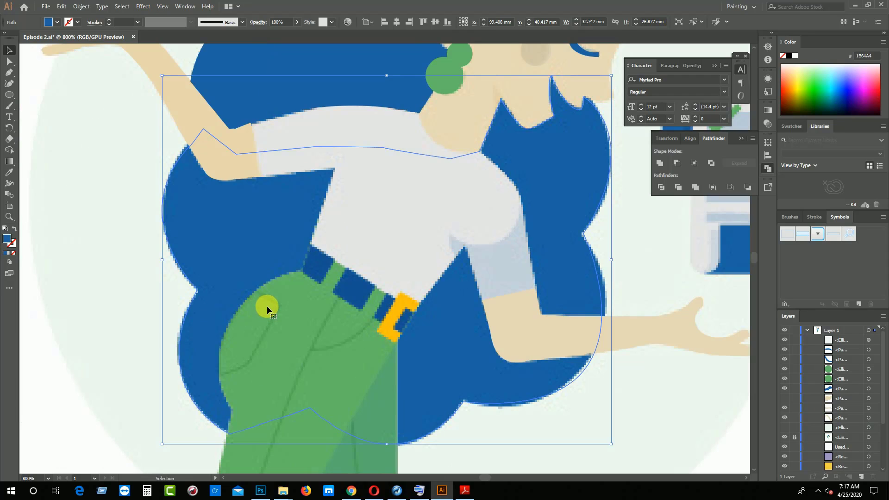
key(p)
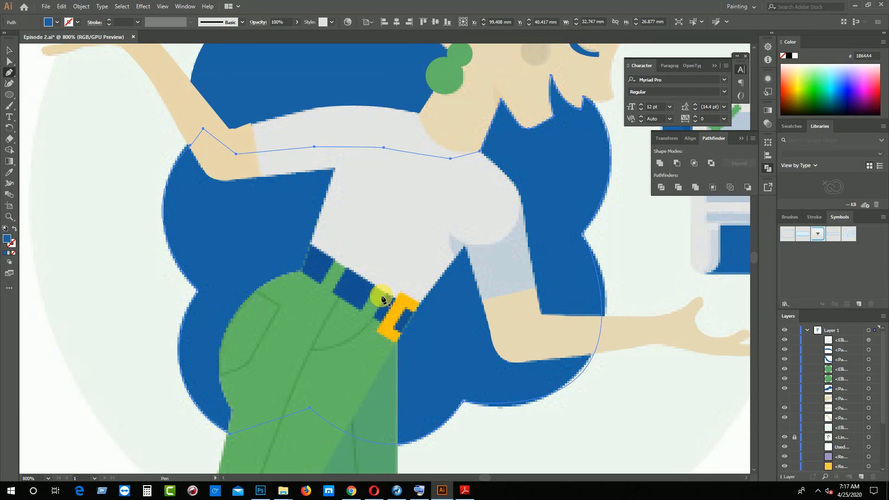
scroll(403, 299, up, 2)
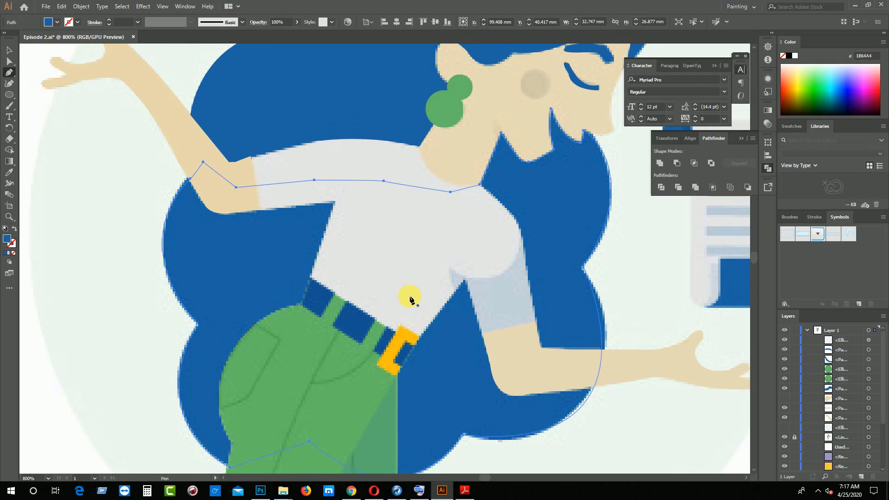
scroll(411, 299, up, 1)
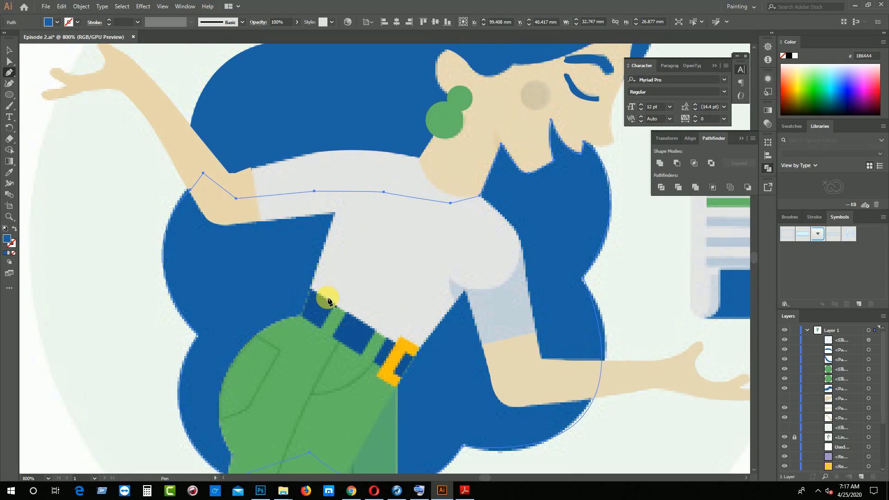
click(309, 288)
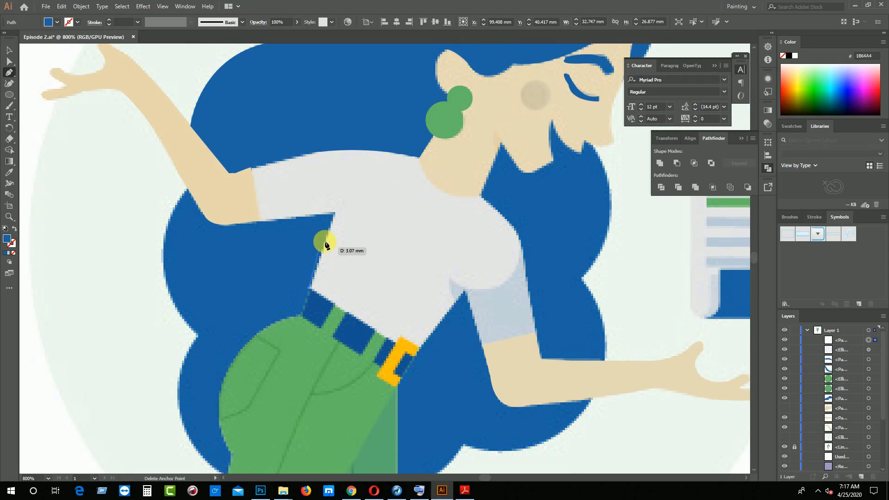
click(334, 213)
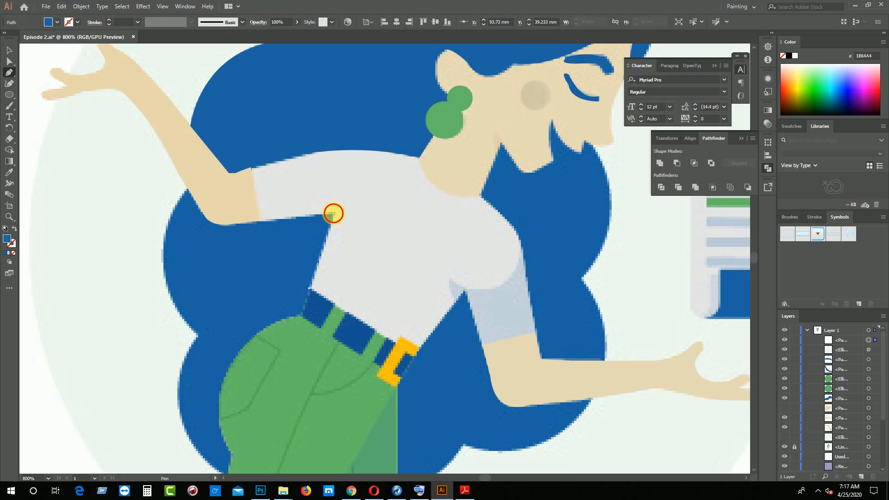
click(258, 220)
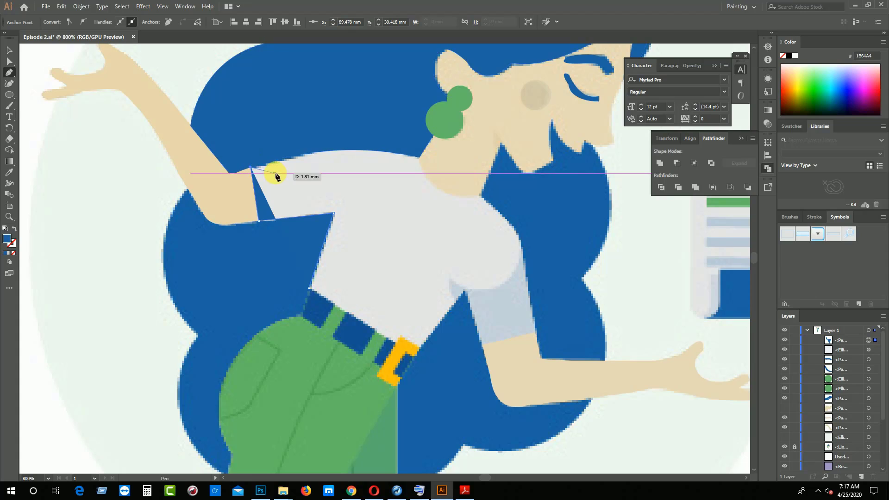
key(ctrl+z)
key(ctrl+z)
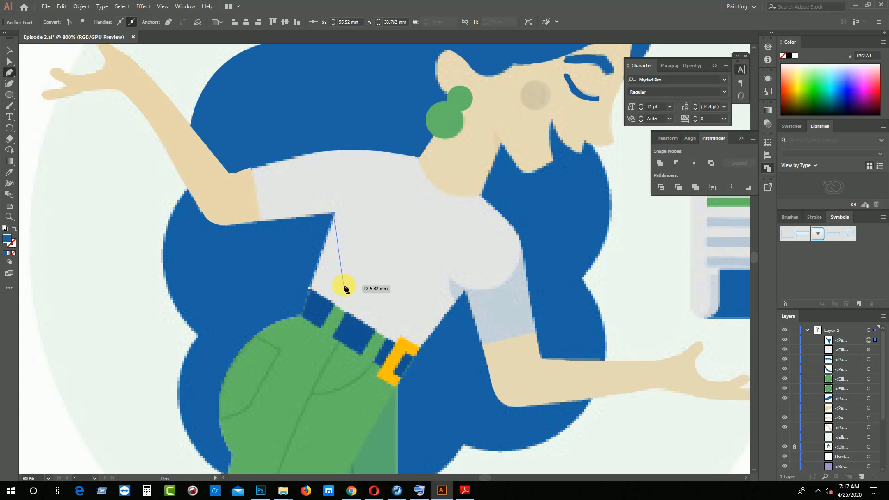
Continue the shirt's outline along the underside of the rear sleeve, up its cuff, over the curved shoulder and around the neckline
key(ctrl+equal)
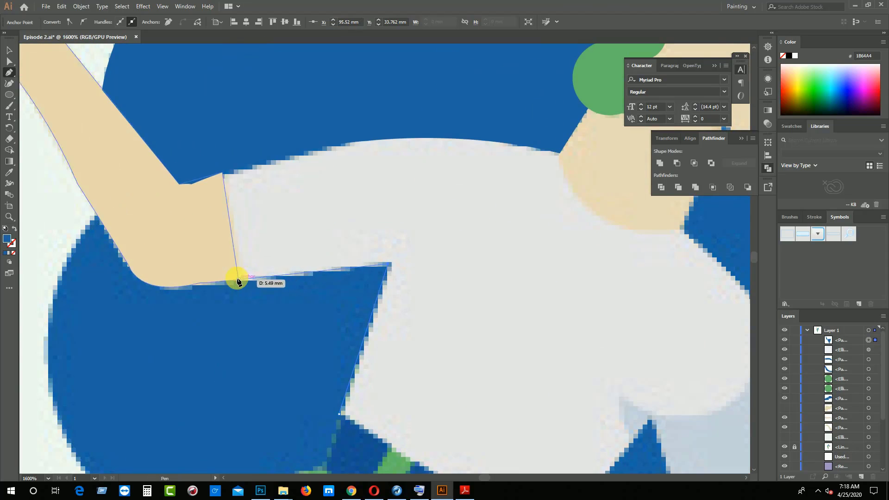
click(245, 278)
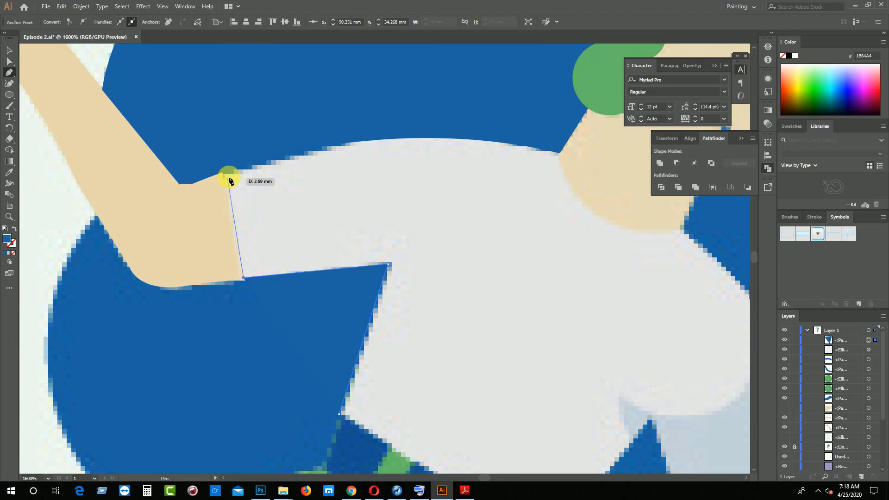
click(230, 175)
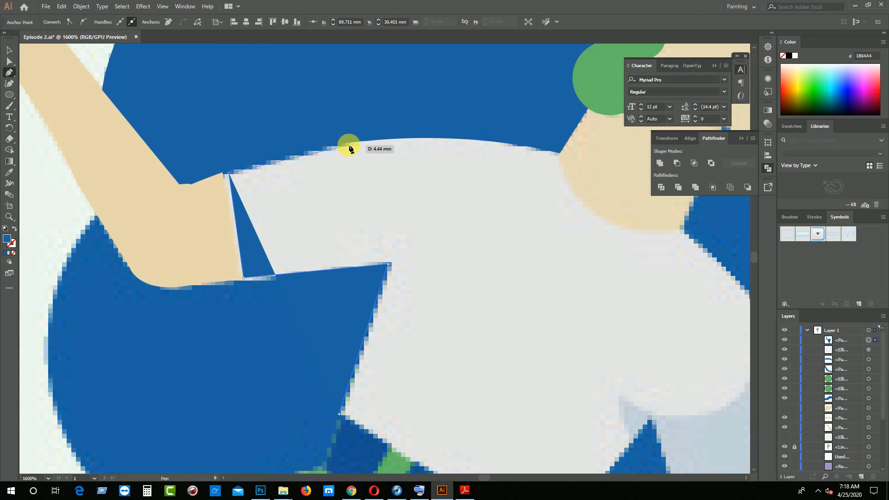
drag(561, 153, 568, 170)
drag(681, 229, 511, 231)
Remove the path's fill and curve the shirt's outline around the chest and back along its underside to the inner fold
click(14, 253)
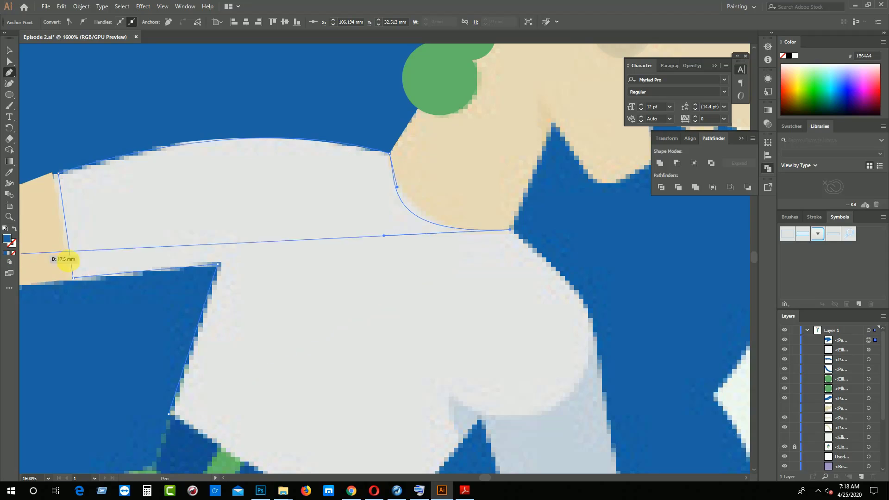
scroll(587, 331, down, 1)
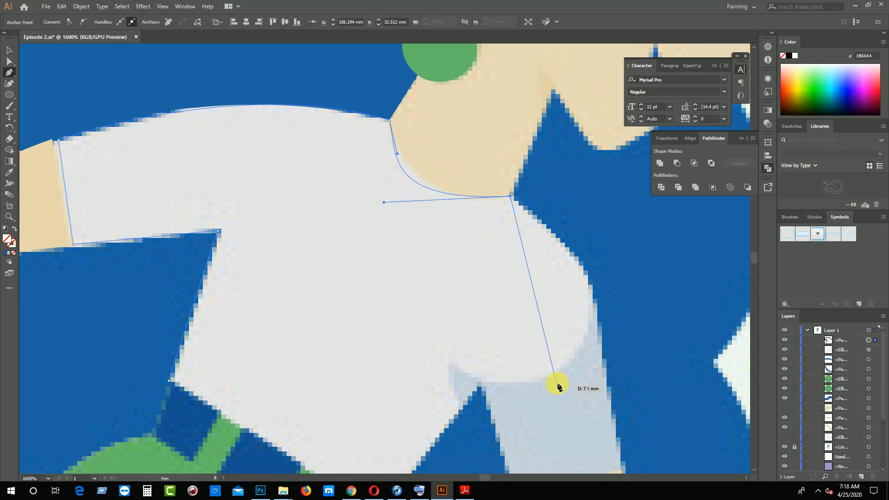
scroll(555, 378, down, 3)
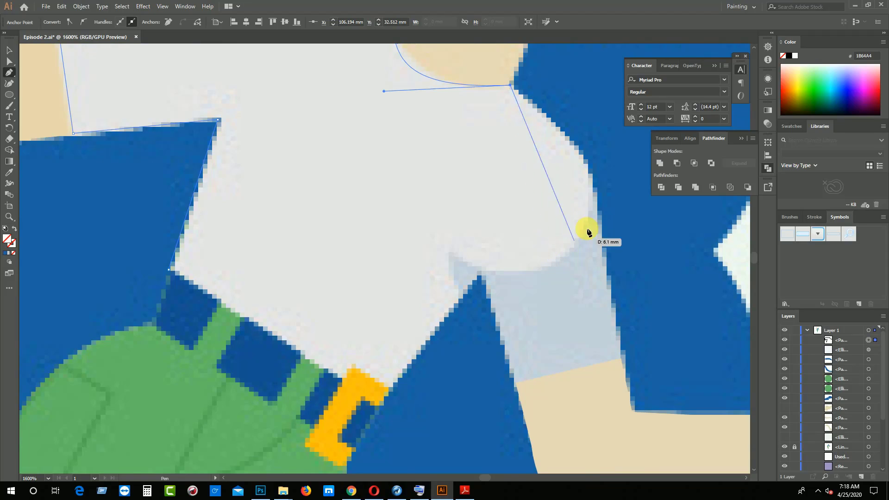
drag(581, 229, 559, 271)
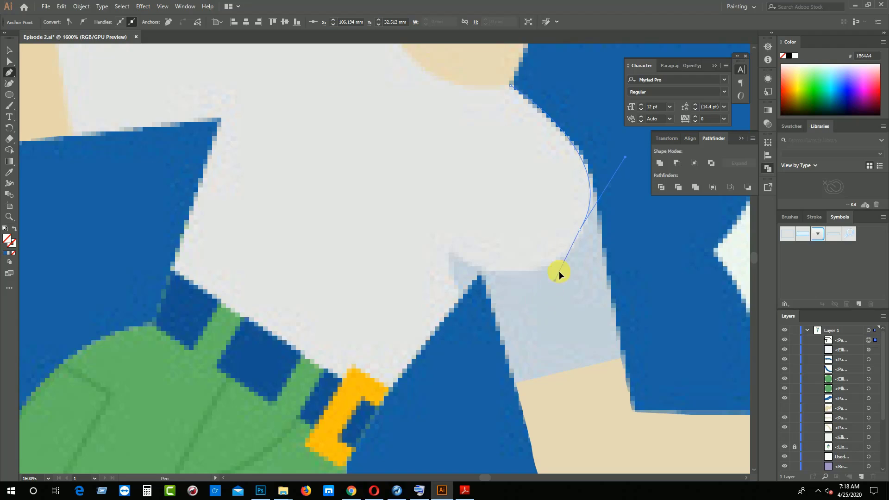
drag(575, 238, 556, 260)
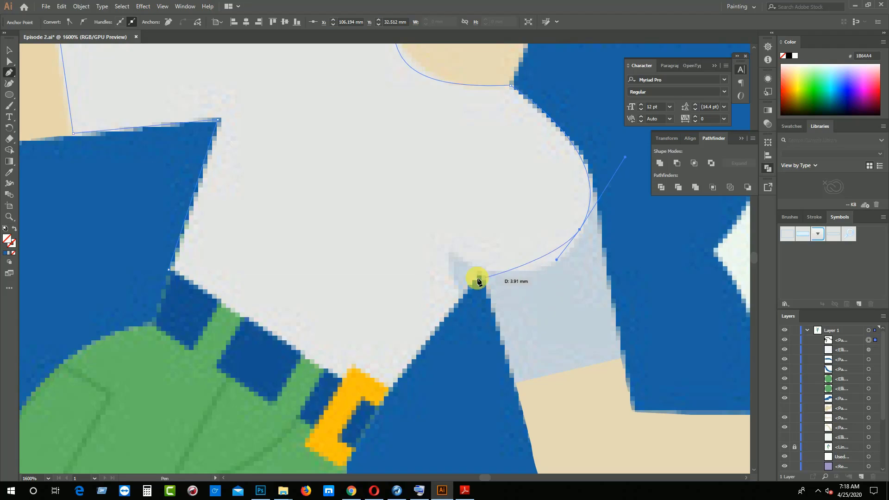
click(455, 253)
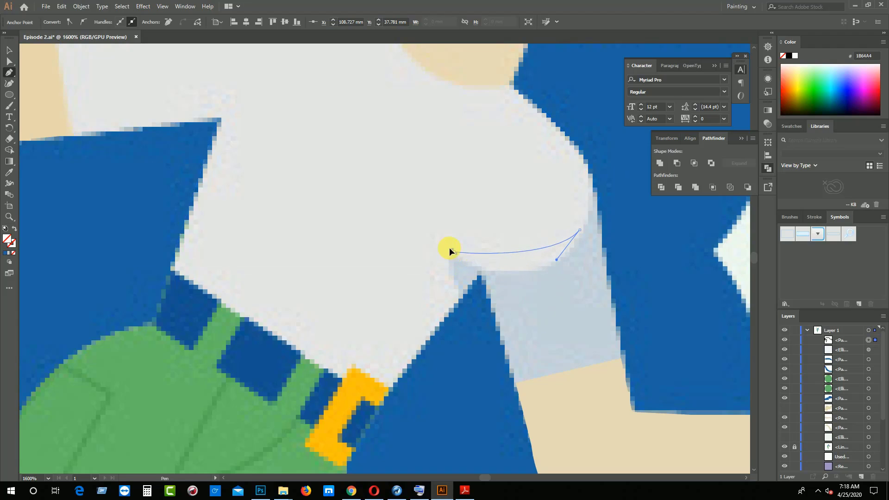
drag(421, 214, 436, 242)
click(455, 251)
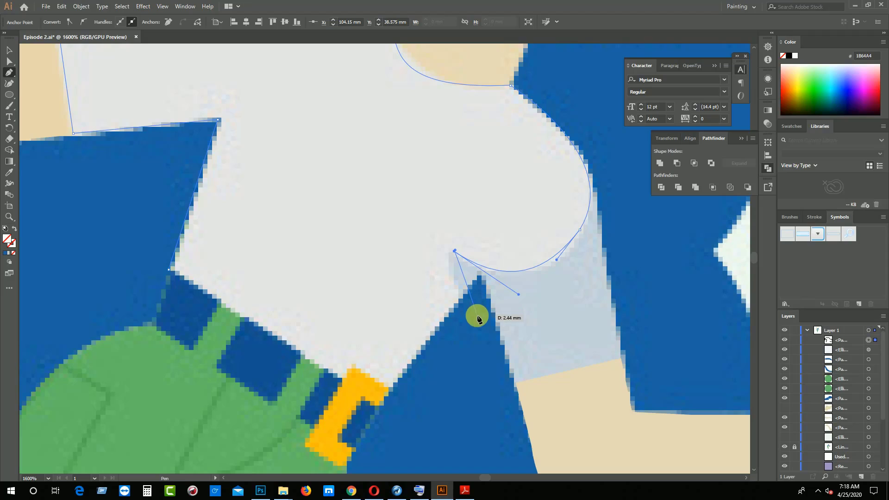
Complete the shirt's outline with the curved fold, the straight front edge and the hem above the belt, closing it at the starting anchor
mouse_move(476, 321)
mouse_down()
mouse_move(510, 349)
mouse_move(474, 320)
mouse_up()
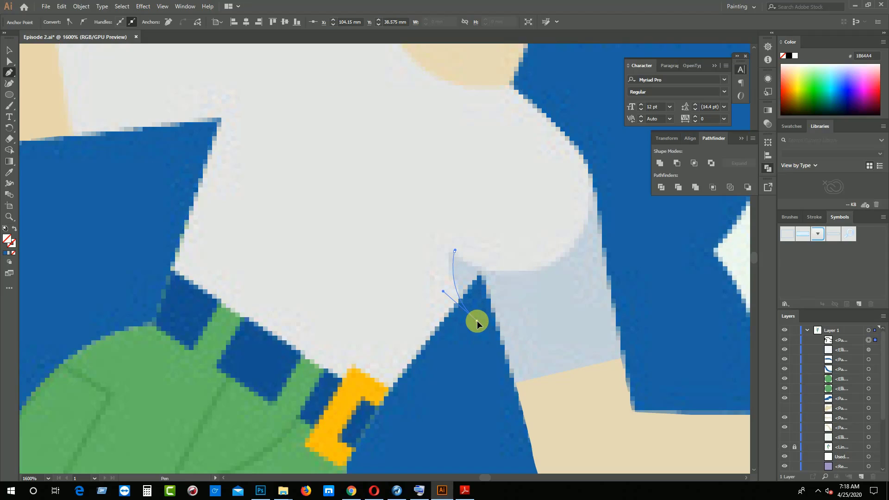
drag(477, 322, 462, 294)
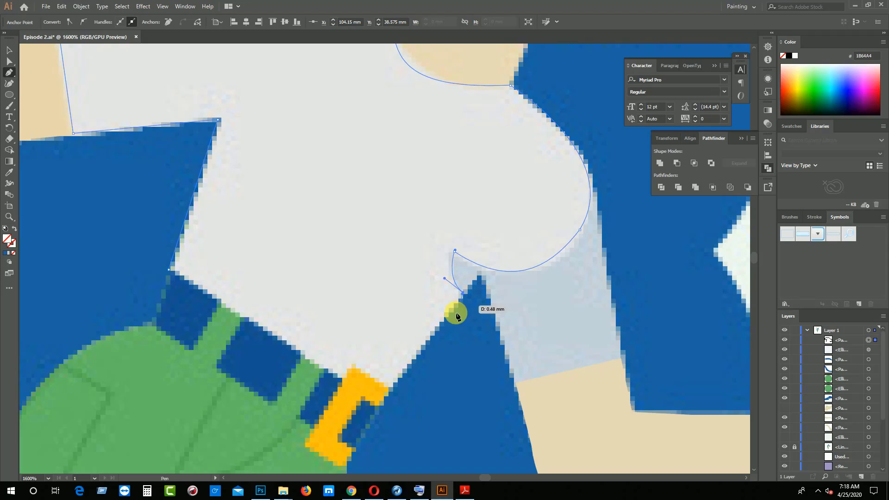
click(389, 395)
drag(391, 395, 380, 403)
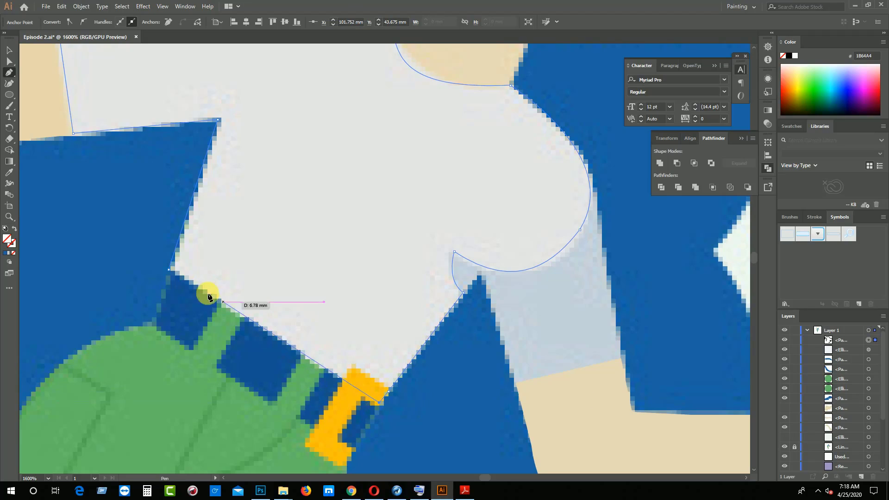
click(168, 269)
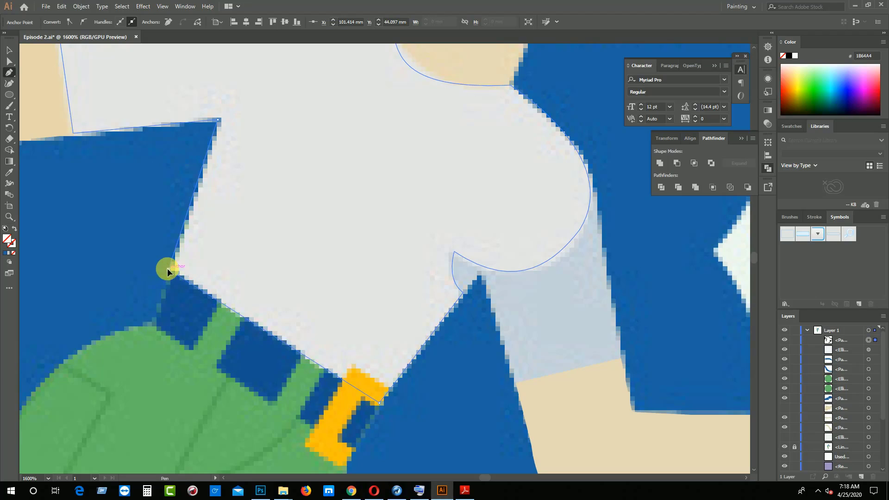
Fill the shirt shape with the light grey sampled from the reference shirt using the Eyedropper
click(9, 172)
click(259, 68)
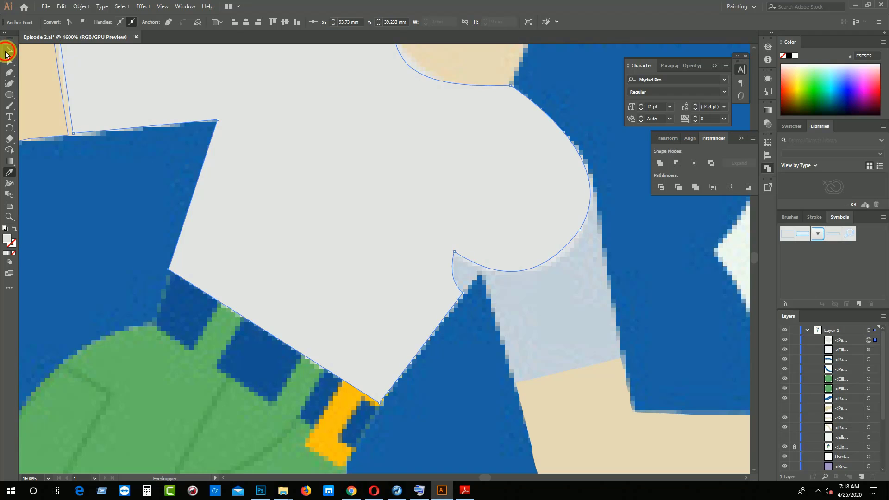
click(7, 52)
Trace the front sleeve's cuff and outer edge, continue back inside the shirt above the chest's underside, and remove the path's fill
drag(653, 377, 430, 353)
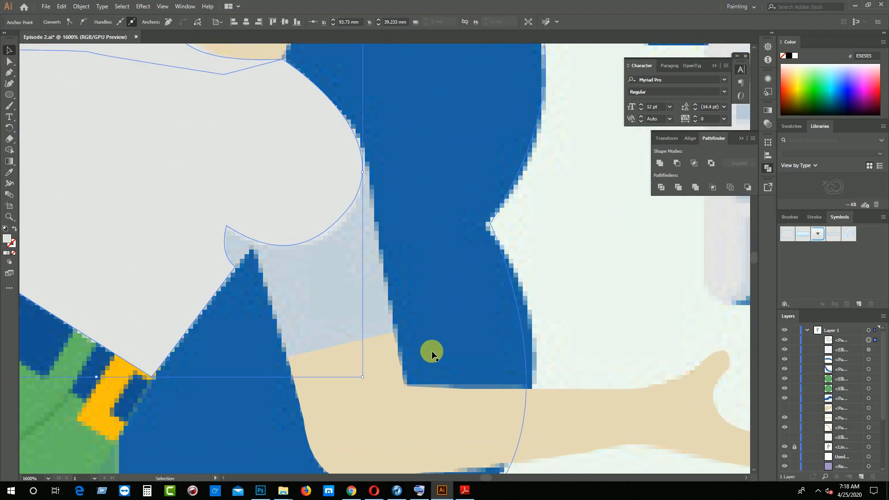
key(p)
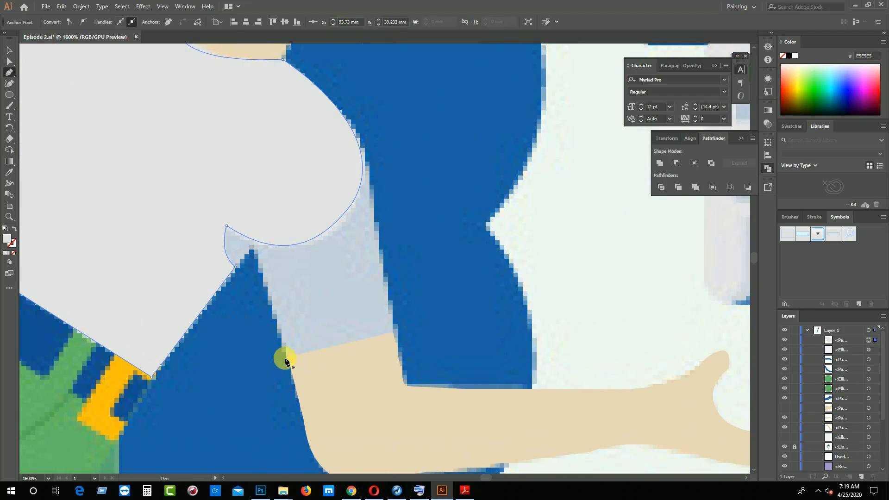
click(285, 354)
click(391, 328)
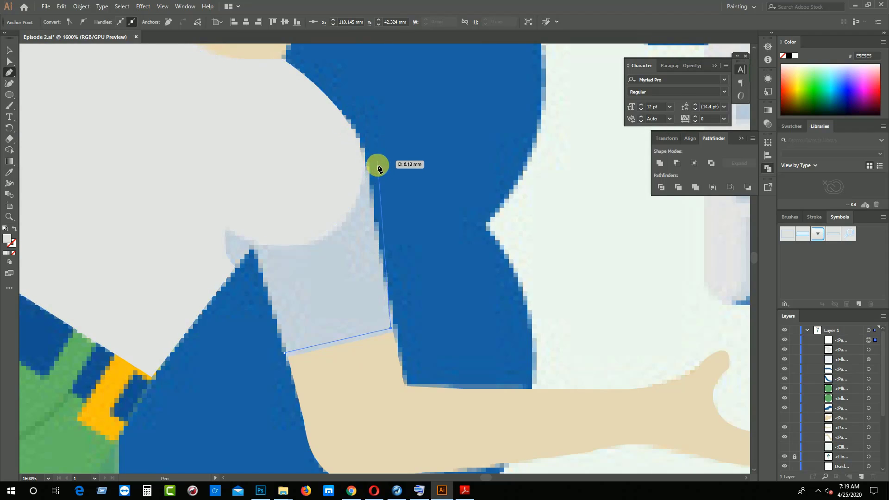
click(367, 164)
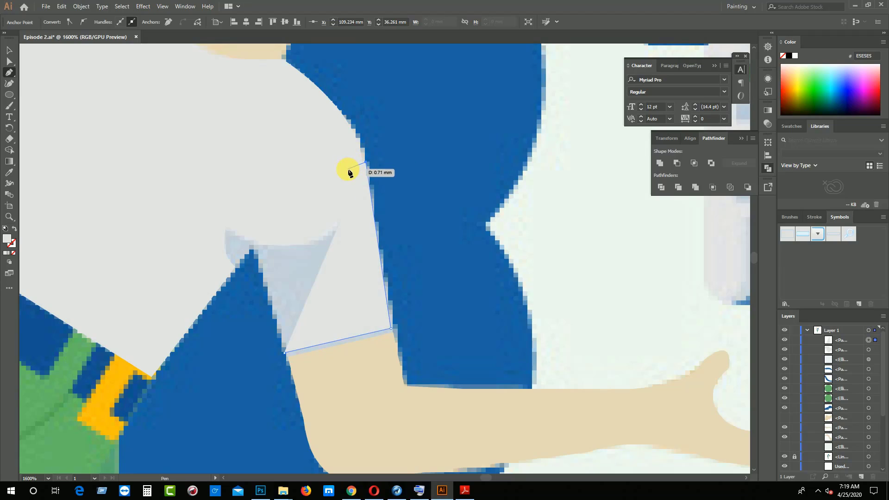
click(346, 172)
drag(337, 176, 333, 184)
click(295, 207)
click(255, 220)
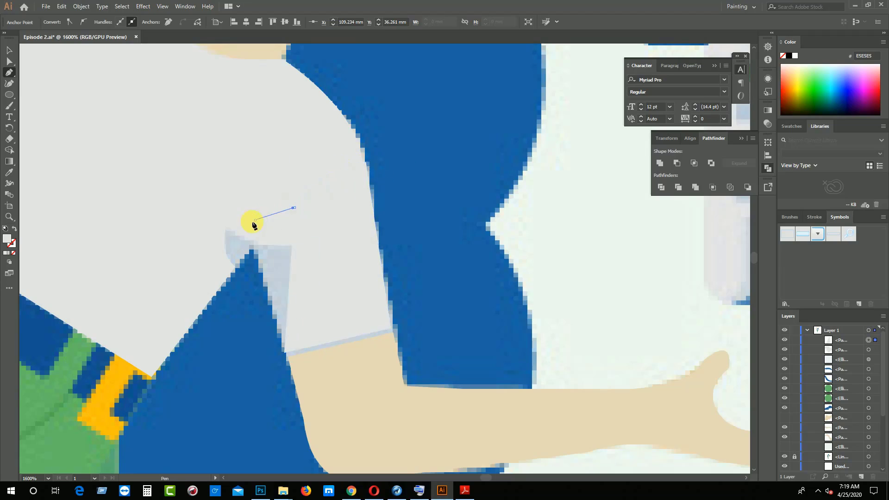
click(242, 223)
click(12, 253)
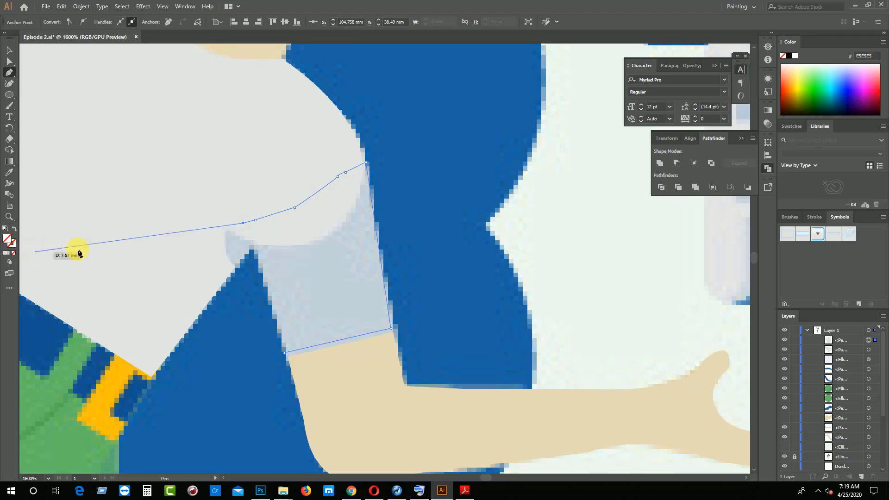
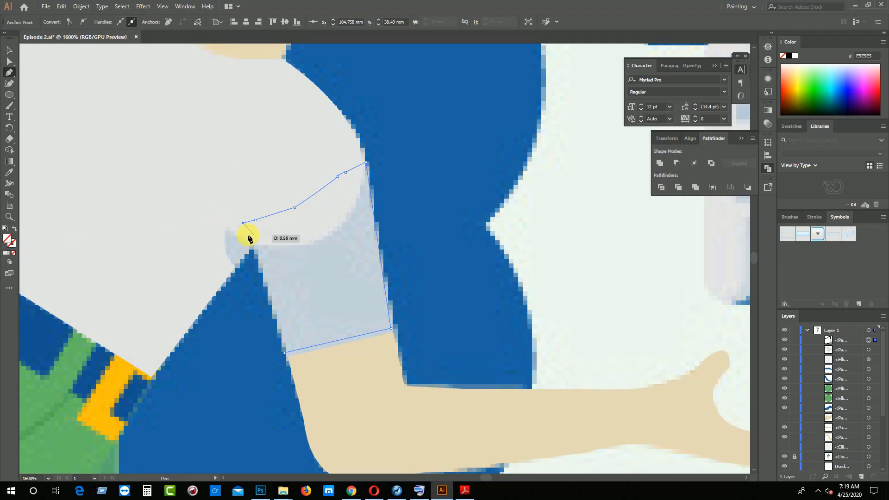
Extend the front sleeve's outline back inside the shirt and down around the underarm fold to the shirt's front edge
click(220, 223)
click(216, 231)
click(211, 258)
click(219, 276)
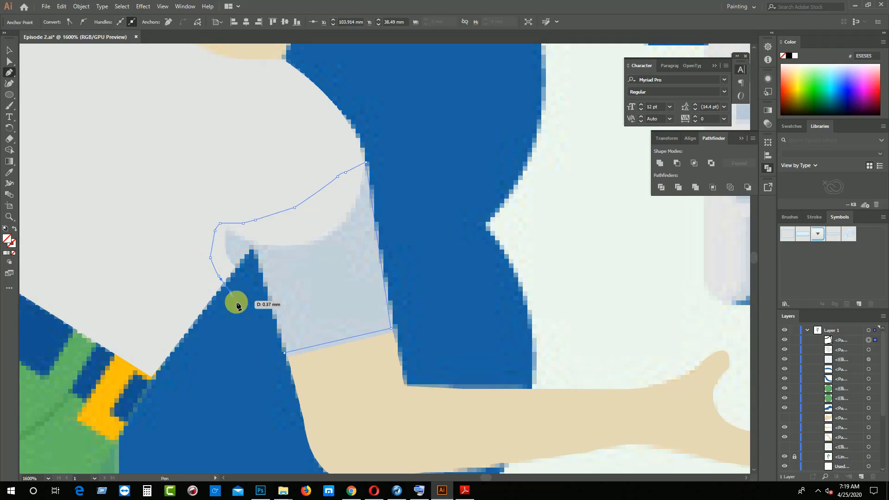
click(230, 292)
click(238, 306)
click(254, 331)
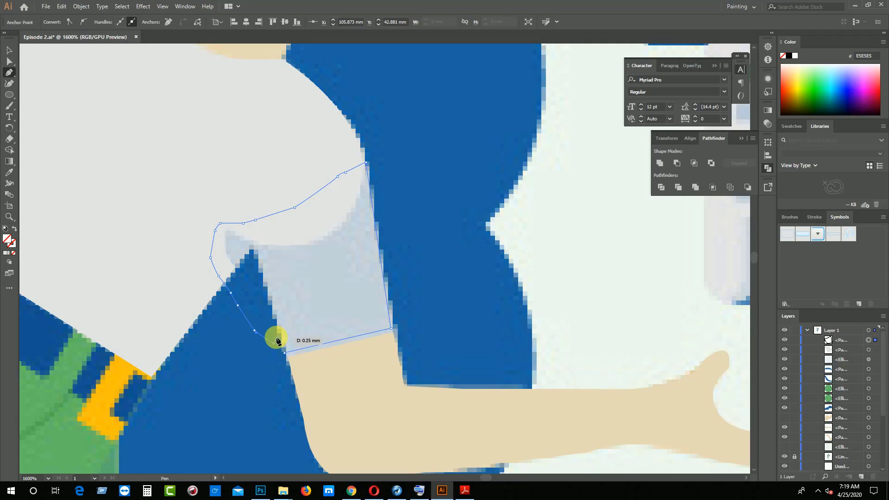
key(ctrl)
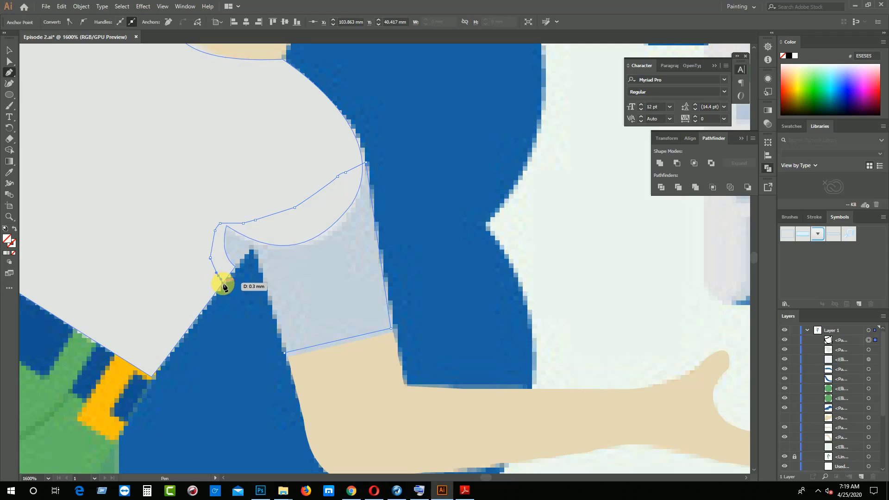
Finish the sleeve's outline through the armpit and fill it with the light blue-grey sampled from the reference sleeve using the Eyedropper
click(223, 283)
click(252, 250)
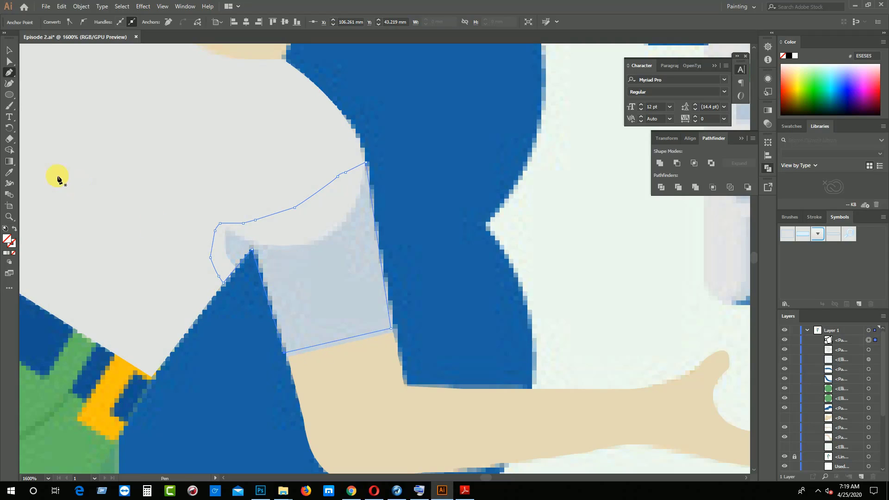
click(10, 173)
click(314, 259)
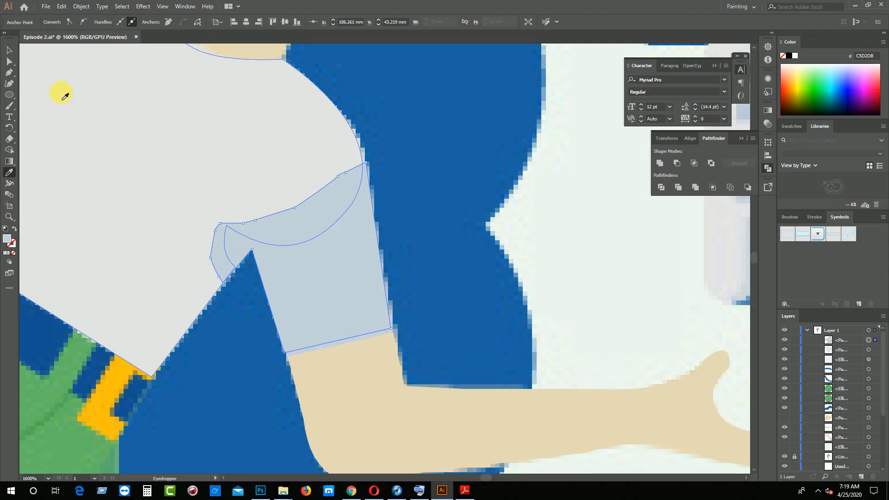
Bring the shirt shape forward one level so it overlaps the front sleeve
click(5, 53)
click(60, 155)
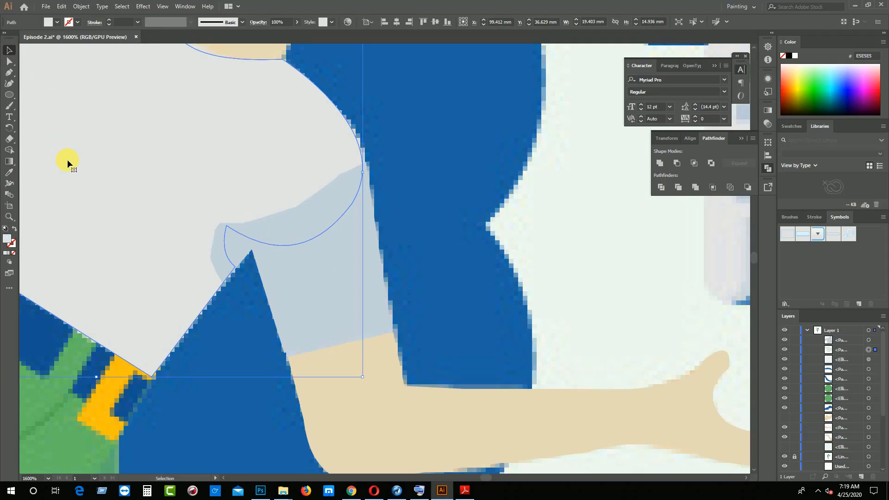
right_click(171, 210)
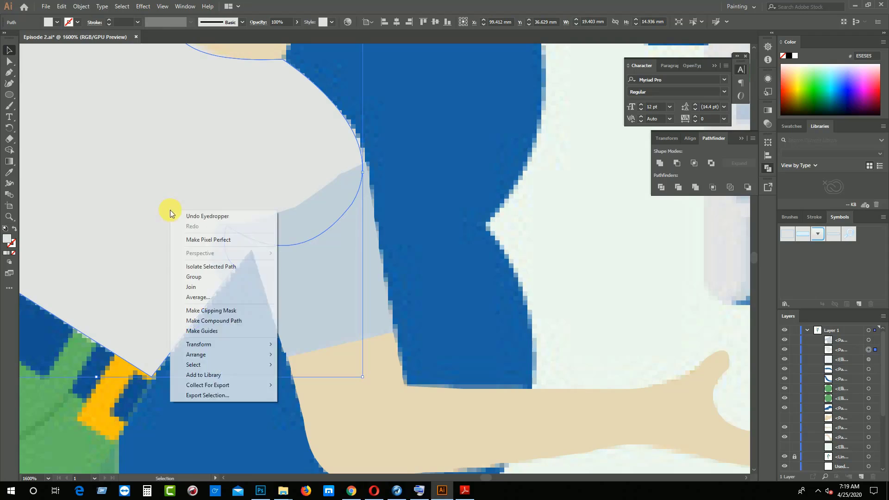
mouse_move(220, 348)
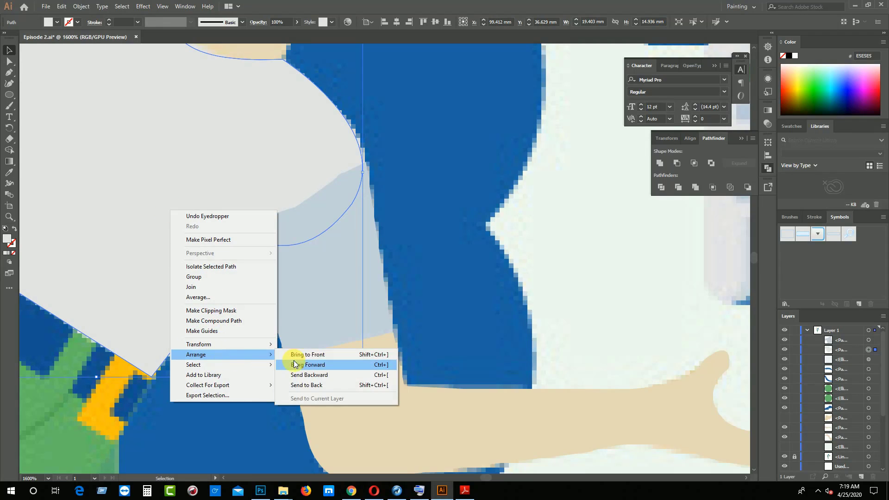
click(299, 363)
click(488, 351)
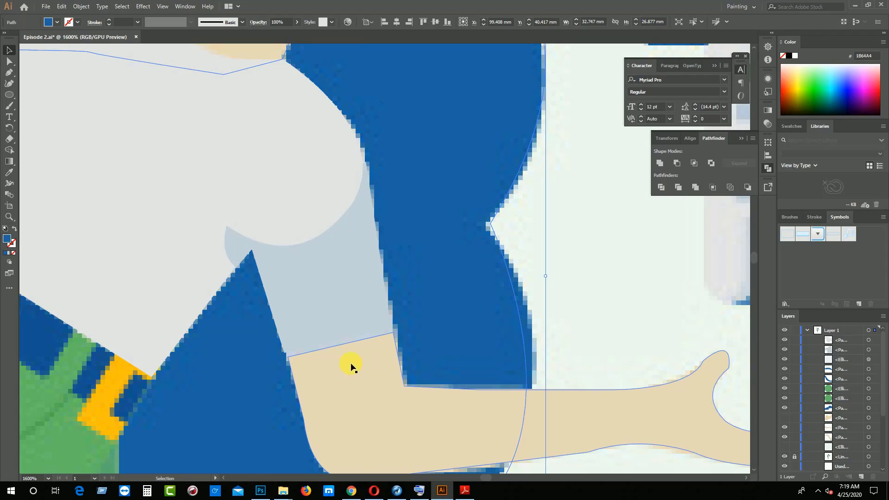
Move the two cuff corners of the front sleeve with Direct Selection so they meet the forearm's upper edge
key(ctrl+equal)
key(ctrl+equal)
key(ctrl+equal)
drag(451, 364, 86, 328)
drag(454, 315, 393, 171)
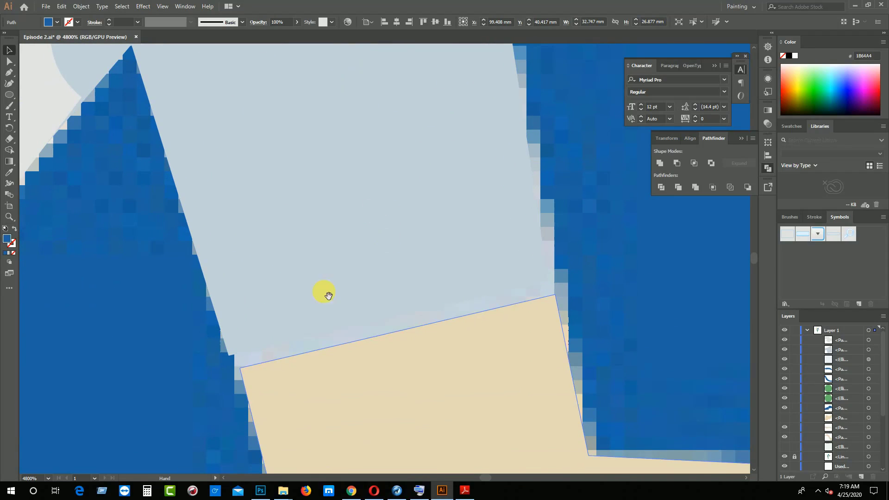
click(307, 318)
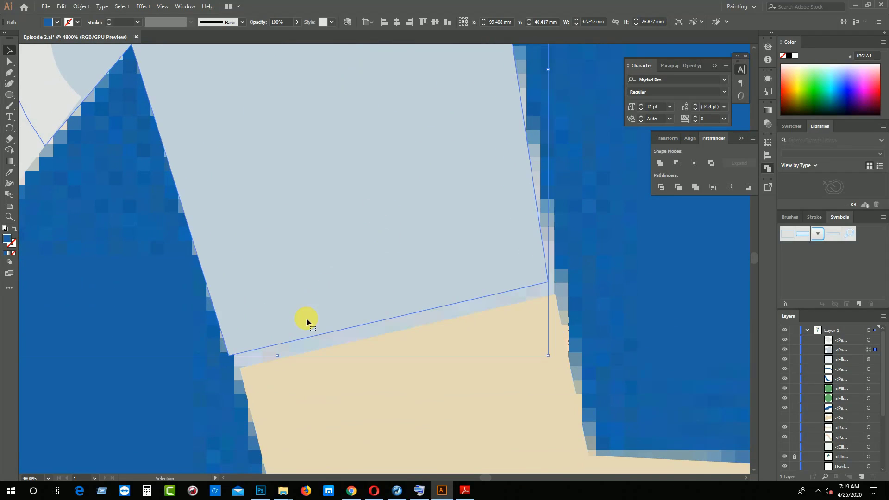
click(12, 66)
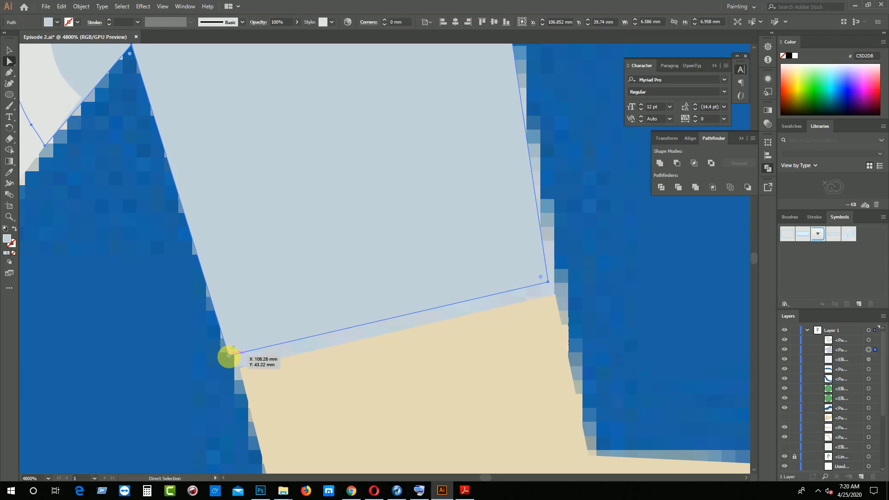
drag(229, 356, 240, 371)
drag(549, 282, 556, 294)
Move the shirt's rear sleeve edge corners with Direct Selection to close the gap to the raised arm
key(space)
drag(357, 311, 664, 312)
drag(278, 324, 642, 334)
drag(273, 339, 709, 326)
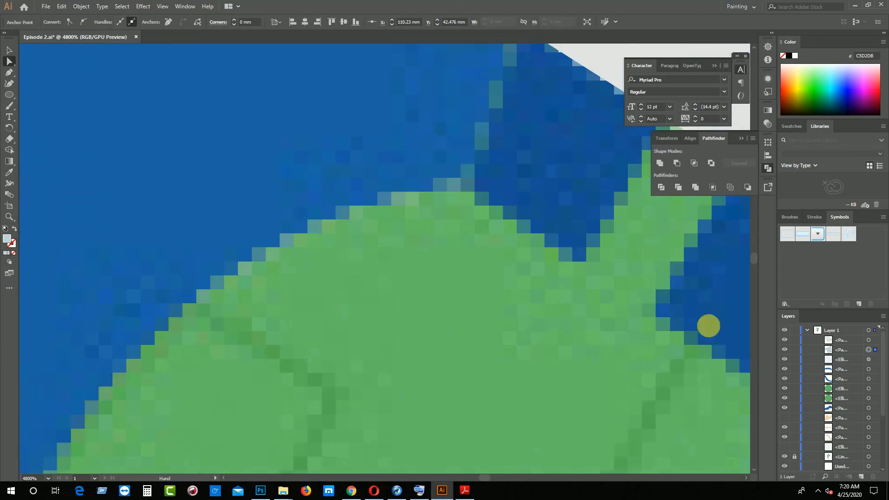
drag(259, 322, 723, 329)
drag(320, 321, 545, 336)
drag(494, 367, 732, 361)
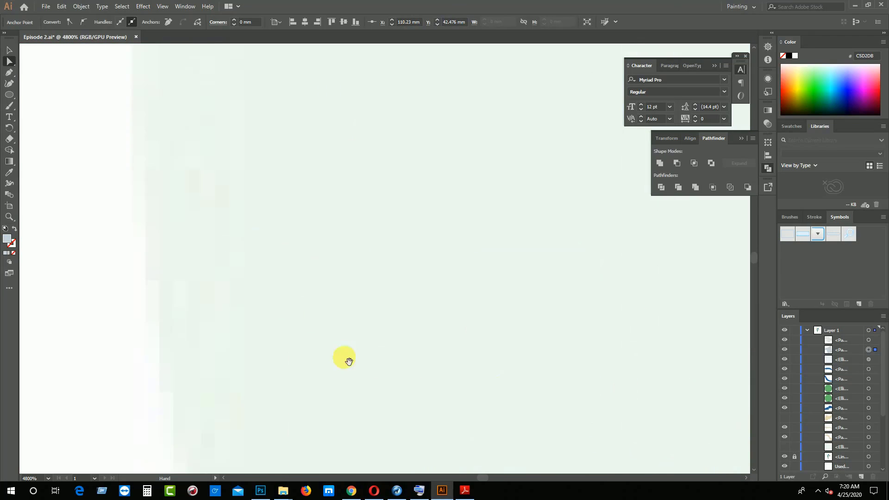
drag(344, 360, 595, 382)
drag(370, 242, 241, 374)
mouse_move(307, 166)
mouse_down()
mouse_move(240, 370)
mouse_move(118, 367)
mouse_up()
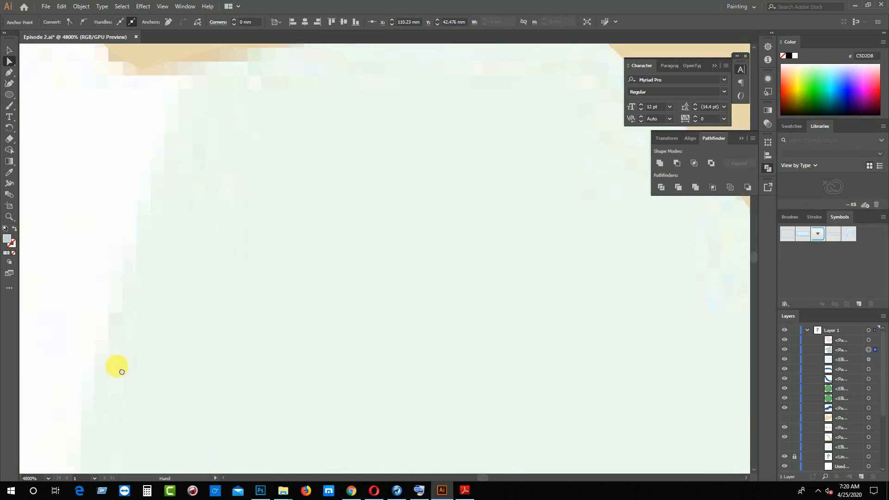
drag(468, 138, 230, 348)
mouse_move(565, 392)
mouse_down()
mouse_move(426, 380)
mouse_move(166, 56)
mouse_up()
drag(403, 403, 307, 182)
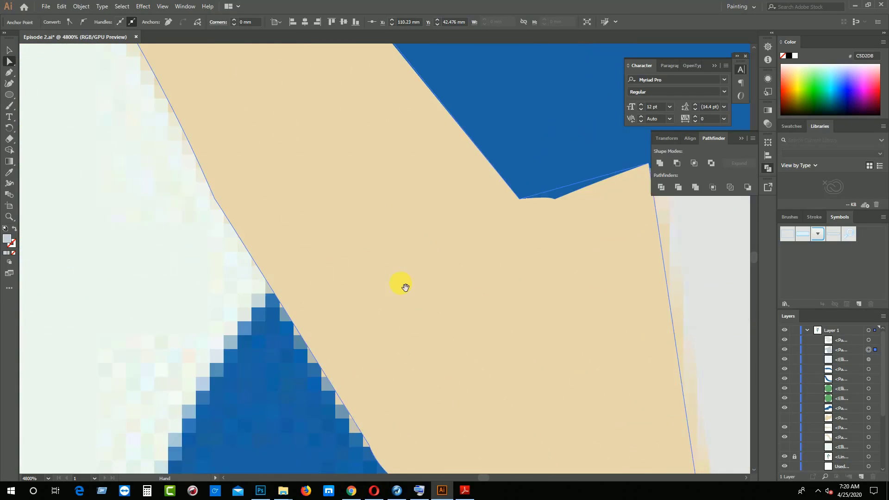
drag(522, 330, 313, 213)
click(498, 355)
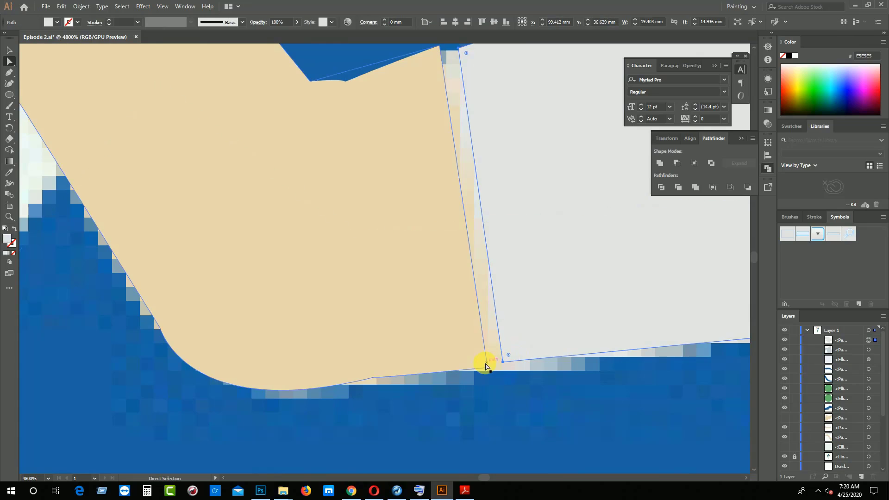
drag(500, 365, 479, 369)
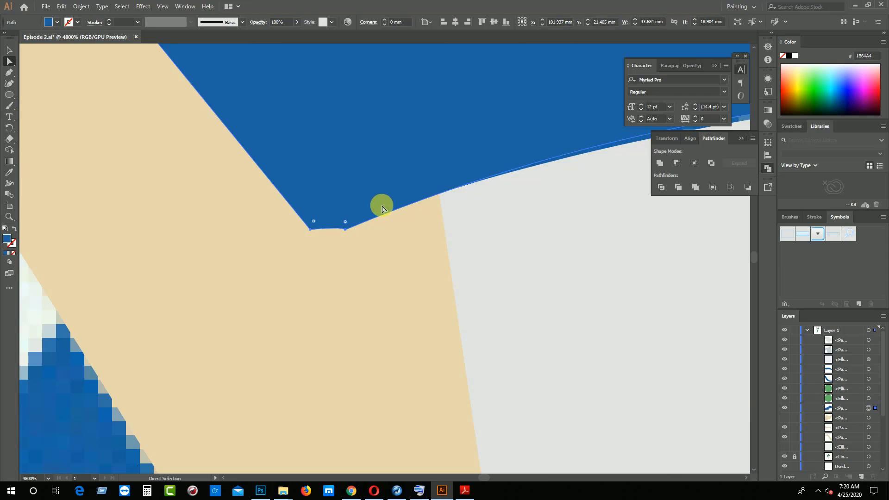
Start the trousers' outline with the Pen tool by tracing the hem of the darker far leg above the ankle
scroll(382, 208, down, 8)
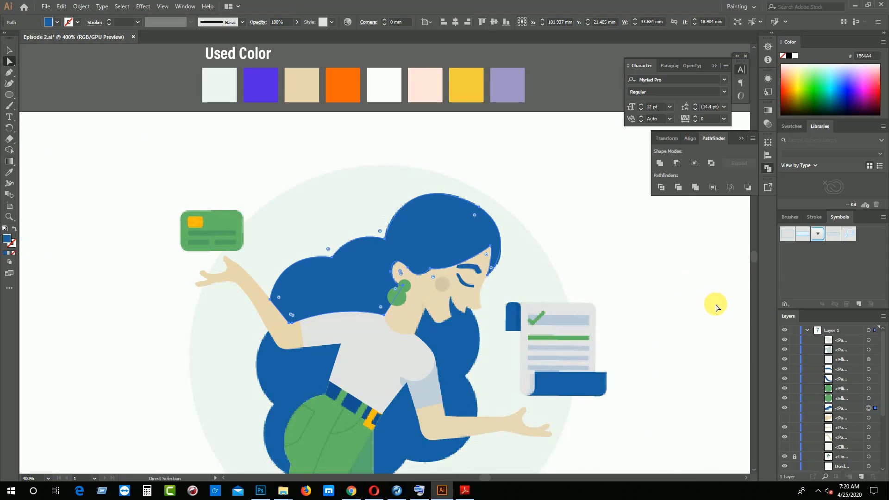
scroll(633, 304, down, 4)
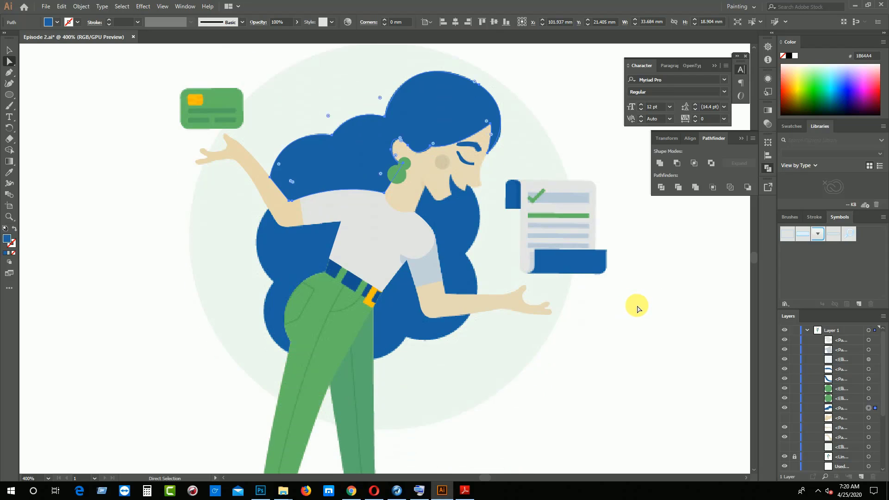
key(ctrl)
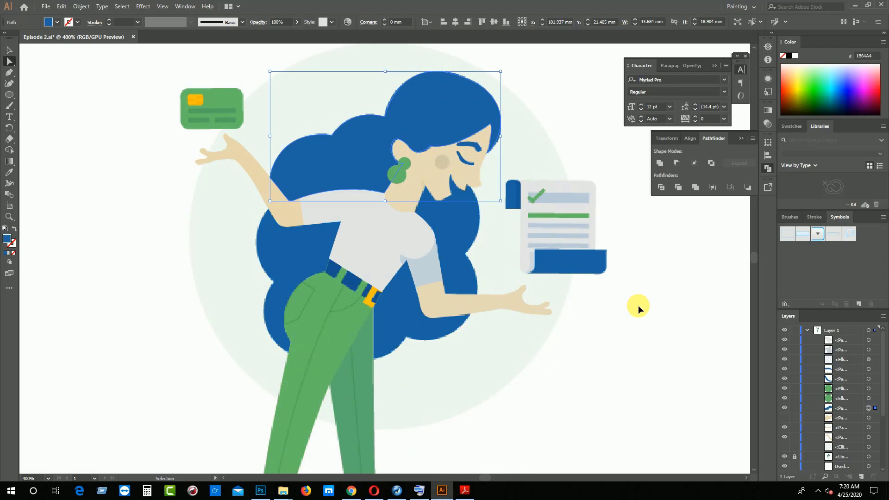
key(ctrl+plus)
scroll(638, 305, down, 5)
scroll(433, 306, down, 6)
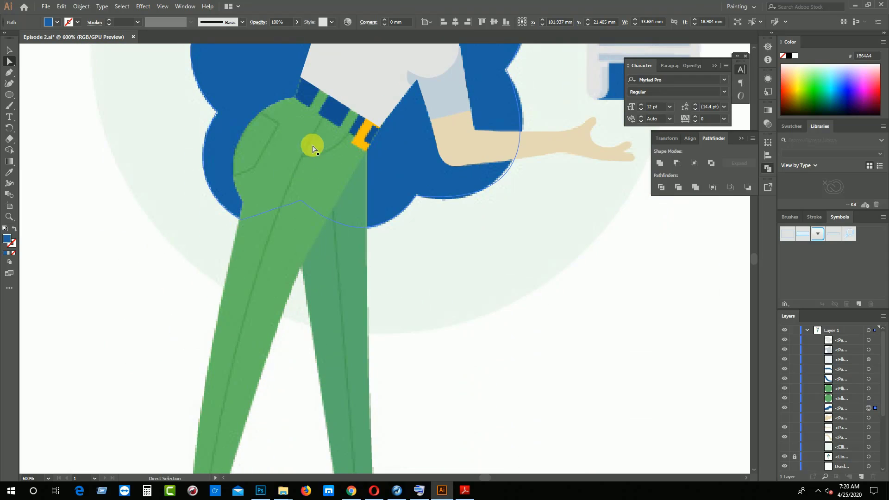
key(p)
scroll(331, 206, down, 2)
scroll(335, 221, down, 5)
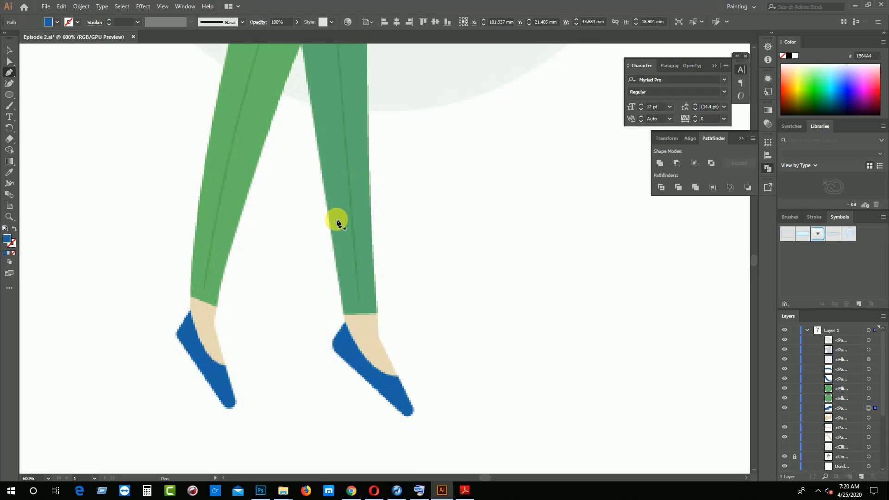
click(343, 314)
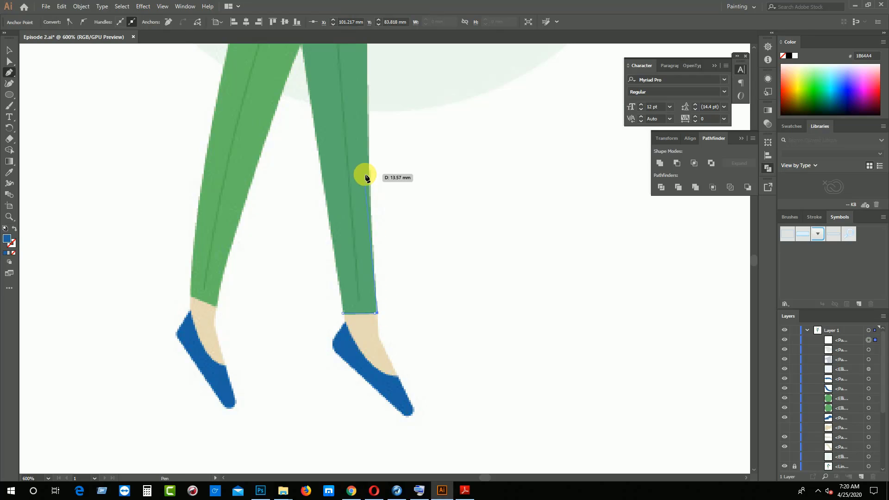
key(ctrl+z)
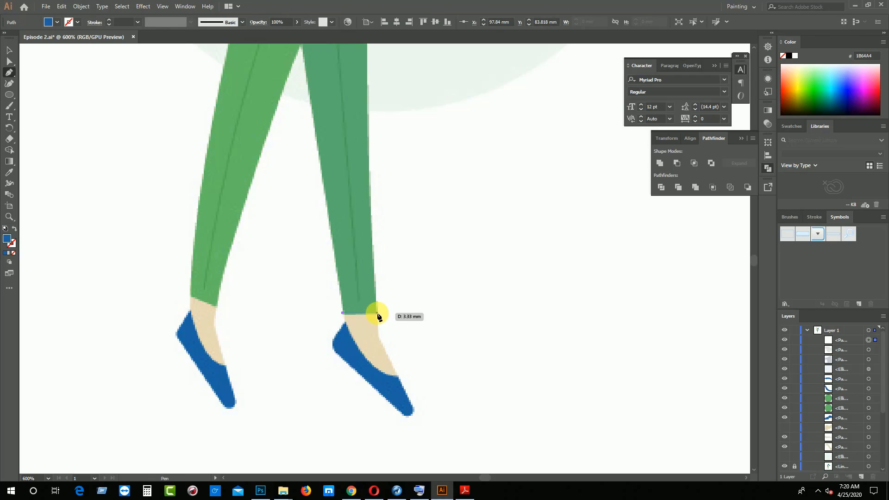
click(376, 314)
Trace the far leg's front edge from the hem up to the hair's lower edge
scroll(383, 298, up, 8)
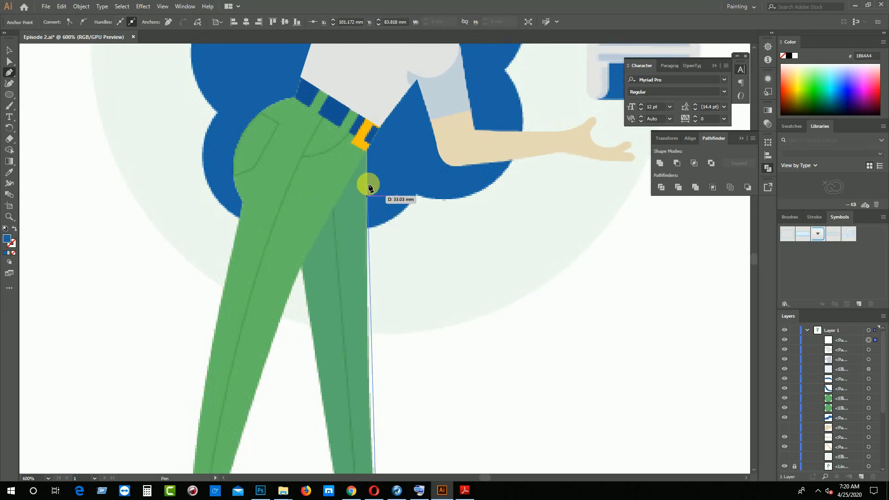
scroll(369, 187, up, 2)
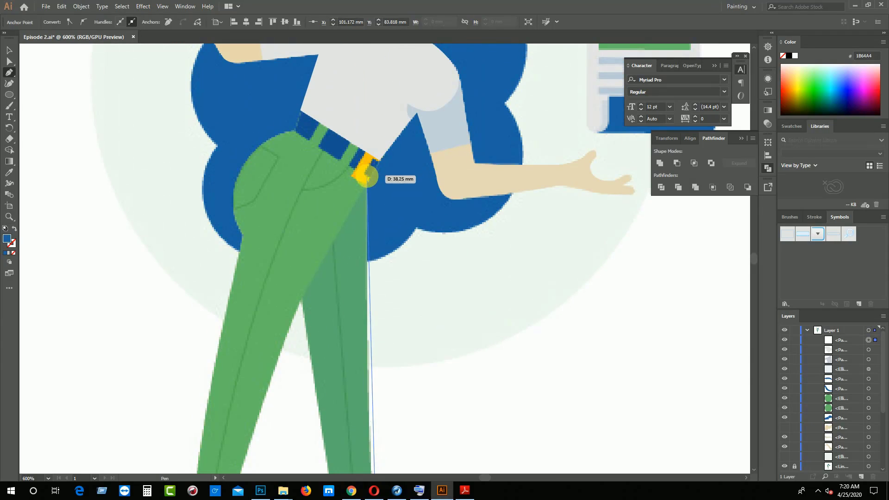
key(ctrl+minus)
key(ctrl+minus)
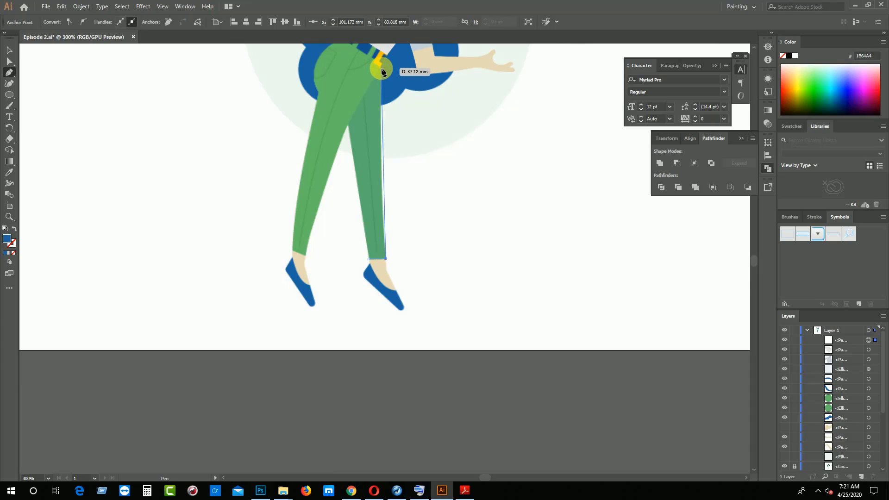
click(380, 104)
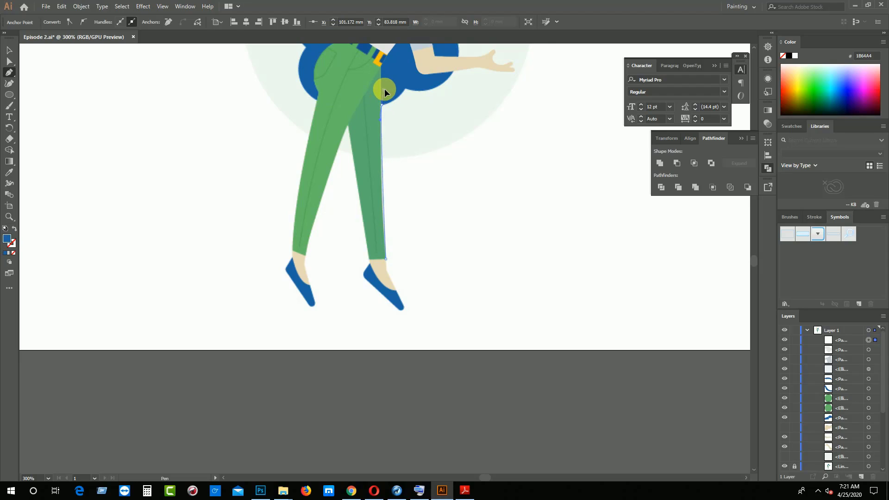
drag(385, 88, 384, 68)
click(382, 107)
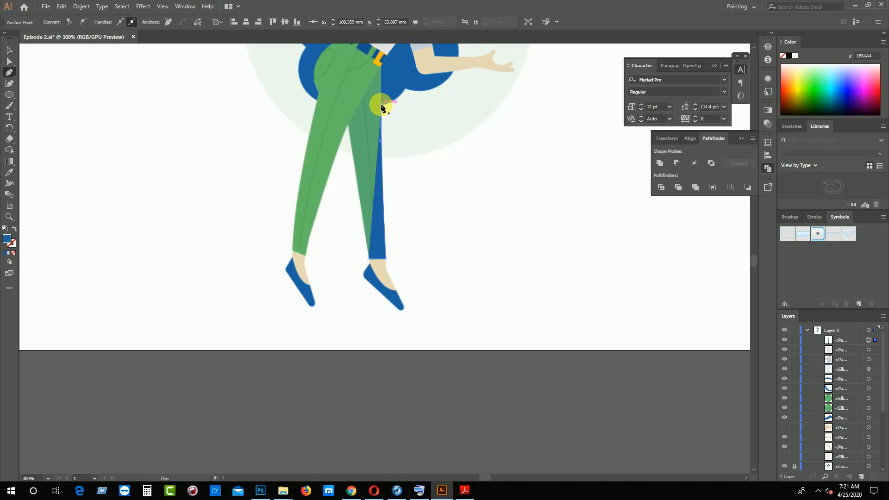
Continue the trousers' outline up the front edge to the belt buckle and along the belt's lower edge to the back of the waist
key(ctrl+equal)
key(ctrl+equal)
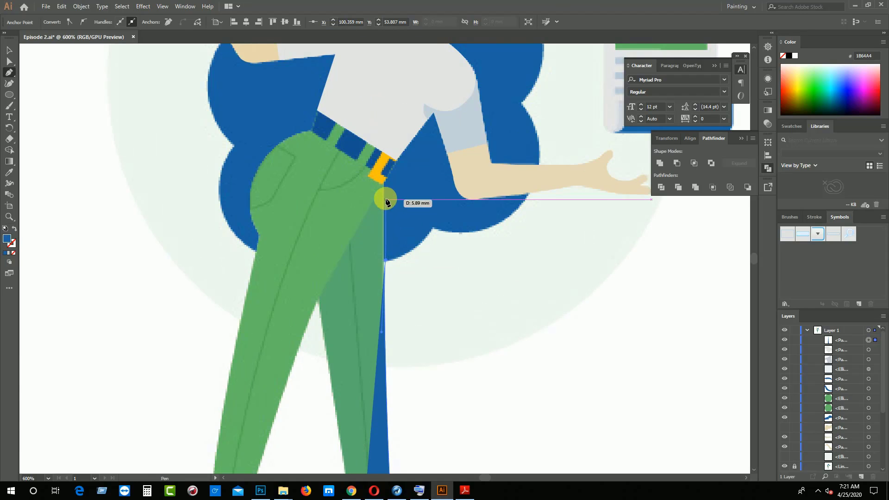
drag(388, 190, 388, 184)
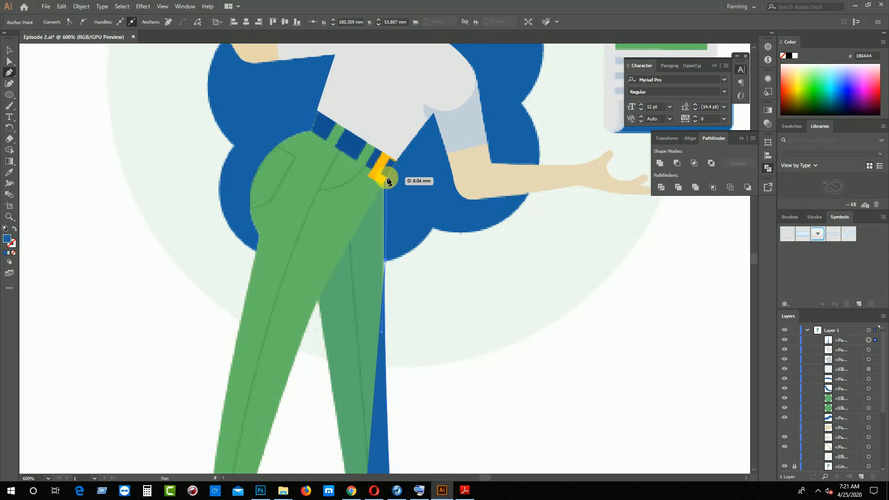
click(385, 178)
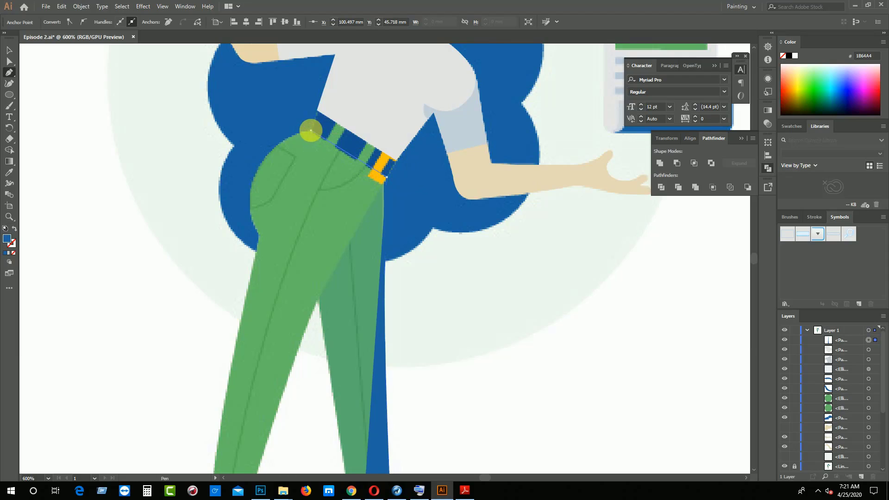
click(310, 131)
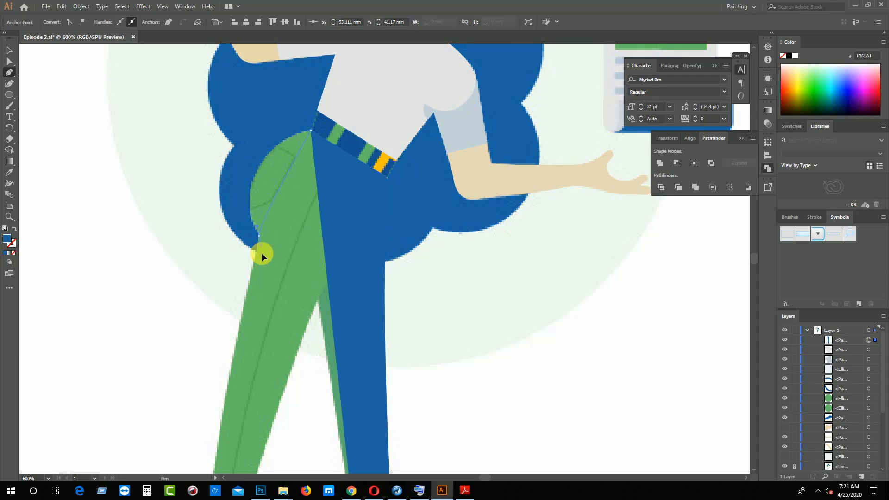
Trace the curved seat and the near leg's rear edge down to the back corner of its hem, ending in a corner point
drag(291, 323, 294, 319)
click(261, 236)
scroll(258, 260, down, 10)
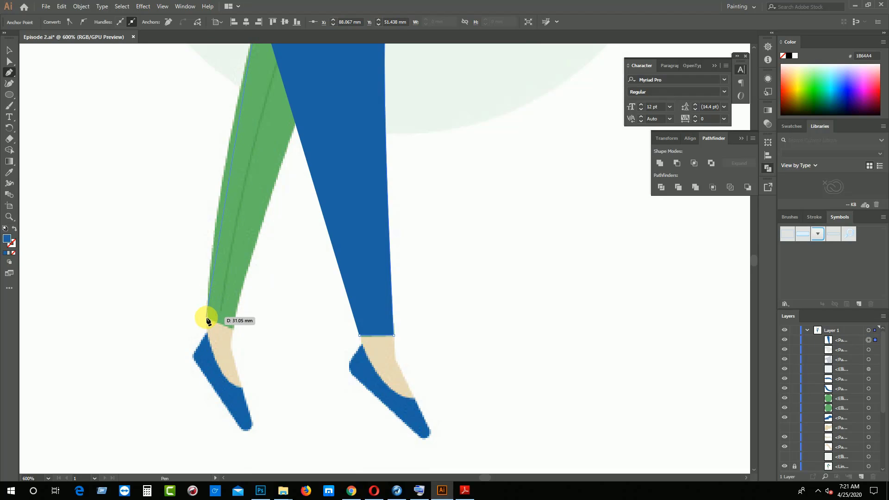
key(ctrl+minus)
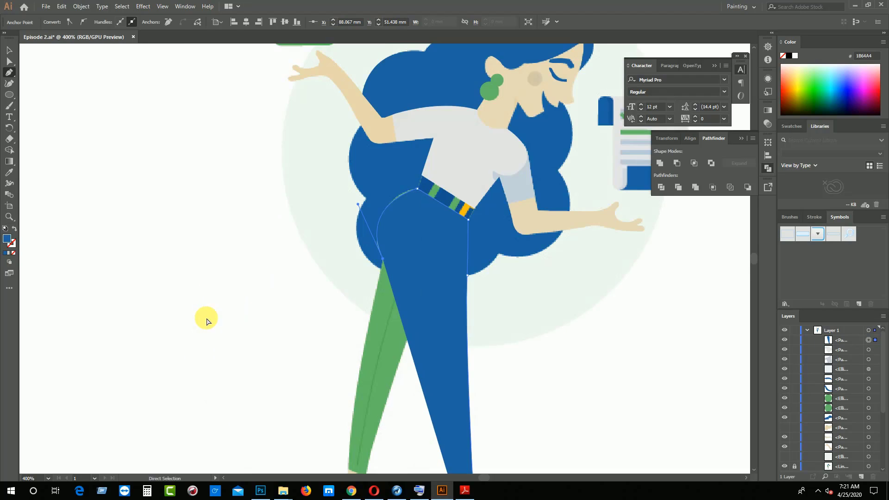
scroll(370, 313, down, 4)
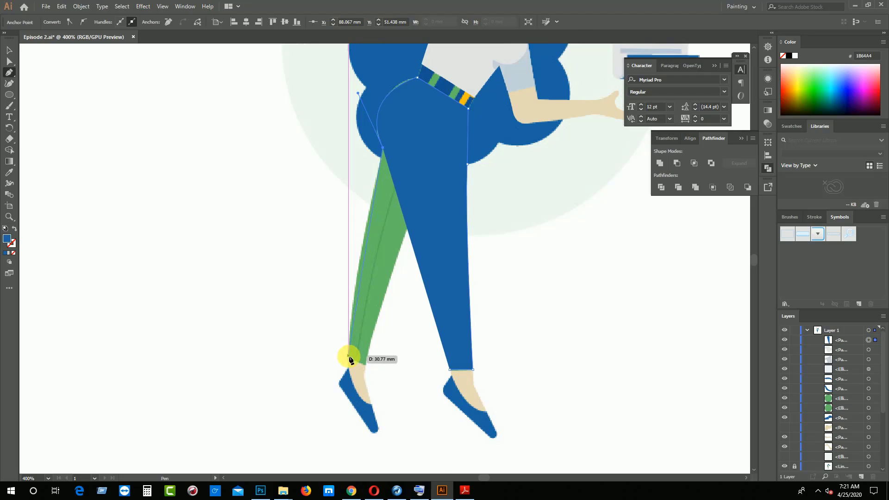
click(349, 356)
drag(357, 378, 350, 387)
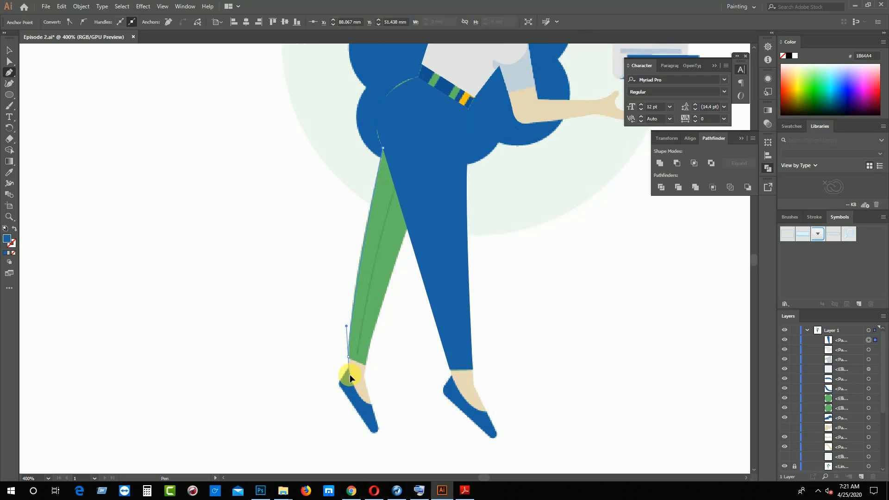
drag(349, 356, 348, 357)
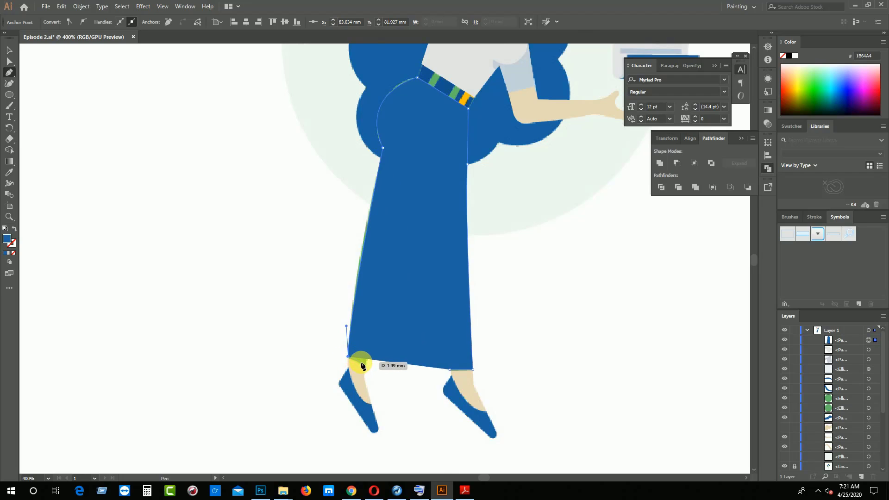
Remove the trousers' fill and close the outline by tracing the near hem and both inner leg edges through the crotch
click(363, 364)
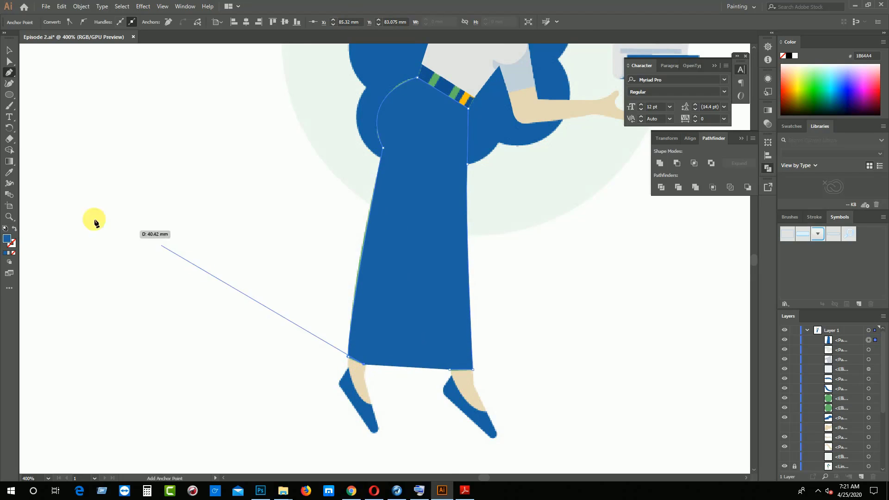
click(11, 254)
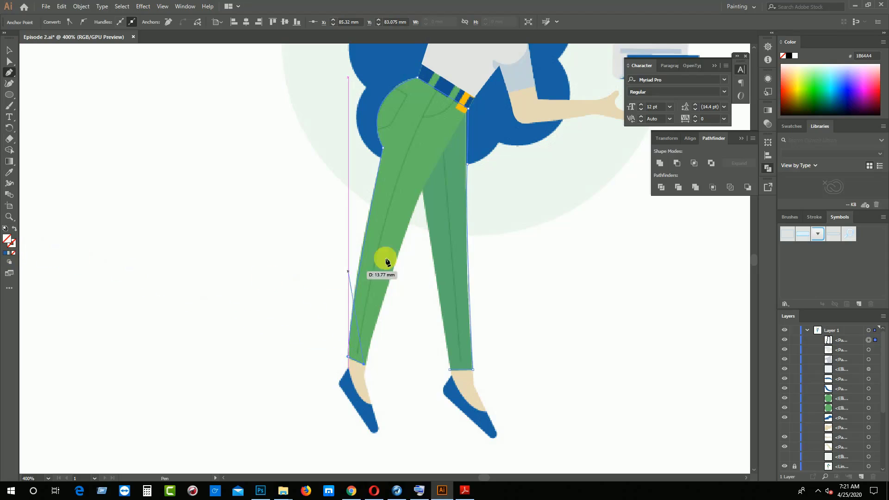
click(423, 190)
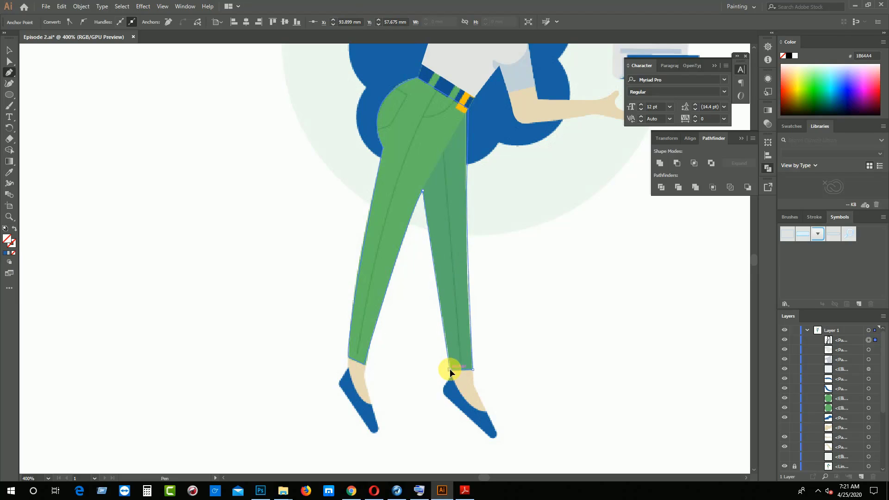
click(449, 369)
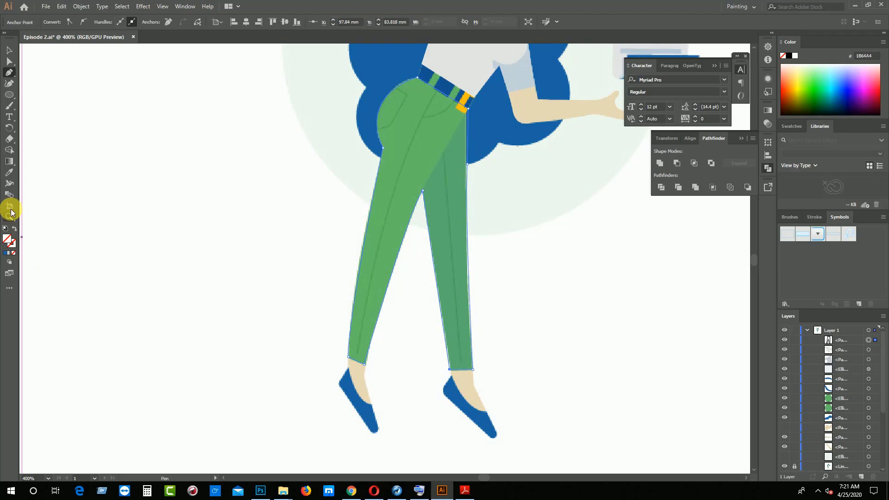
Fill the trousers with the green sampled from the reference's near leg, and compare the shape with the reference by hiding and showing it
click(9, 172)
click(407, 174)
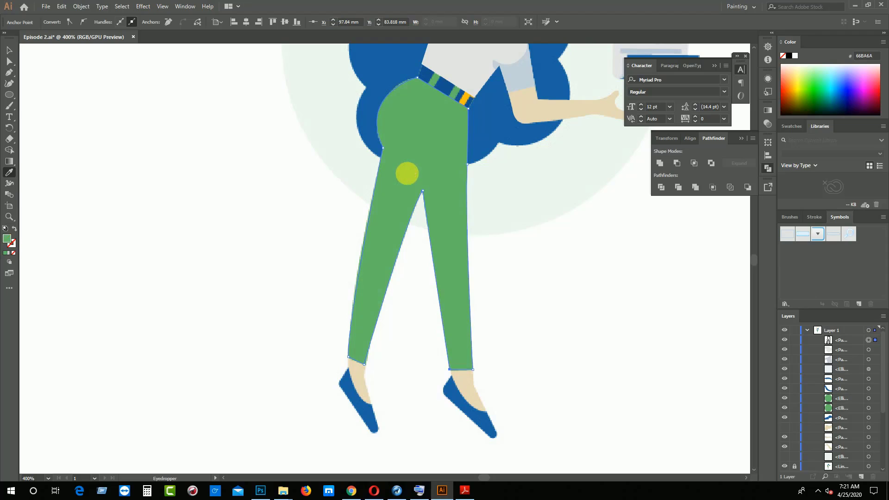
click(9, 50)
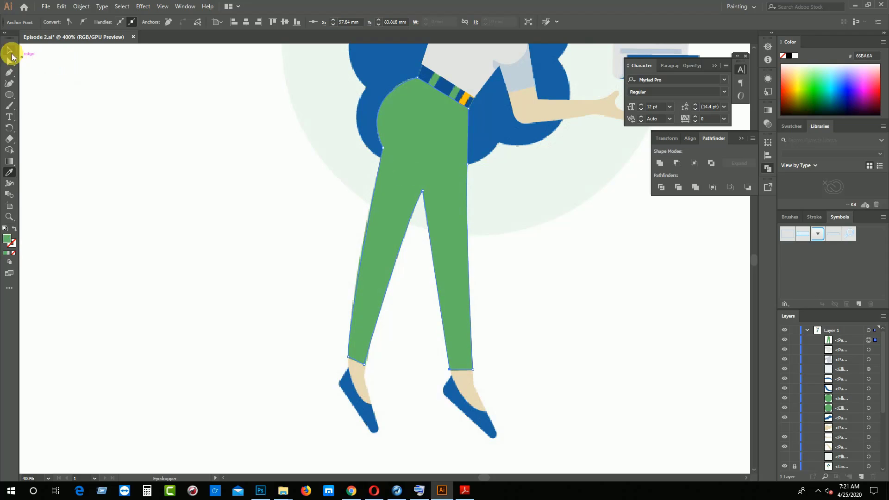
click(107, 92)
click(434, 170)
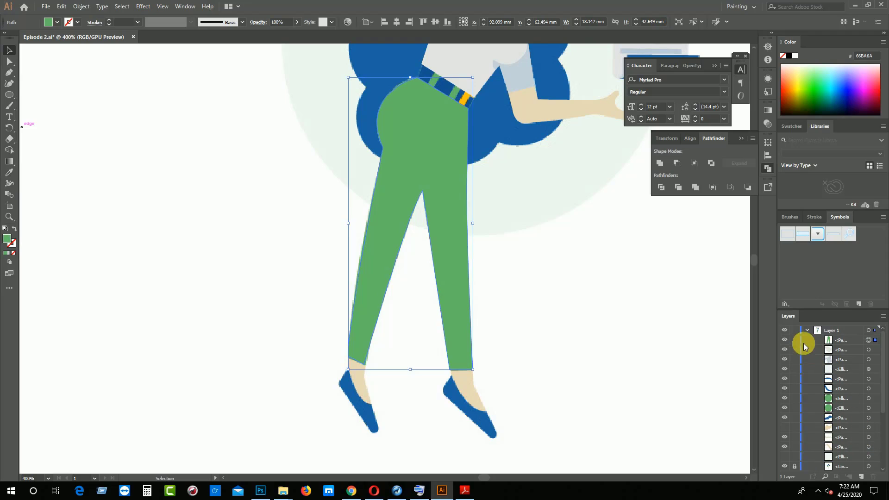
click(789, 342)
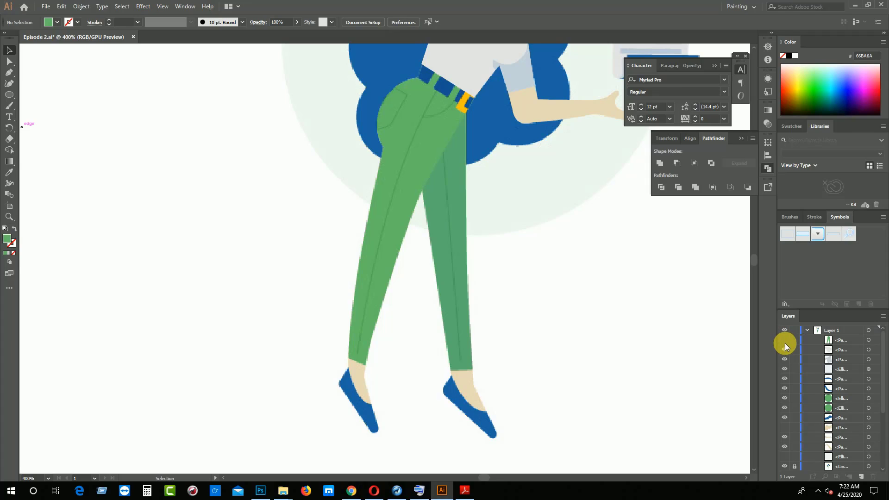
click(789, 343)
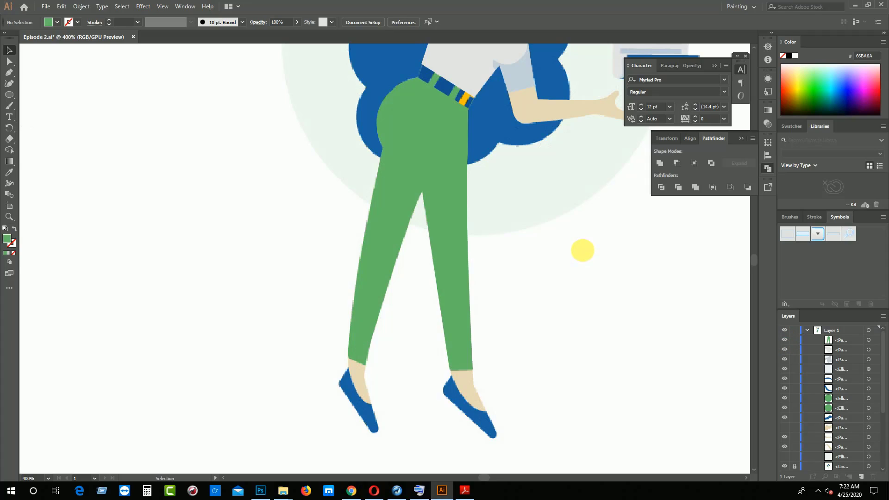
Draw the belt with the Pen tool as a closed four-cornered band between the shirt's hem and the trousers' waist
key(ctrl+plus)
key(ctrl+plus)
key(ctrl+plus)
drag(554, 198, 418, 397)
drag(501, 129, 369, 472)
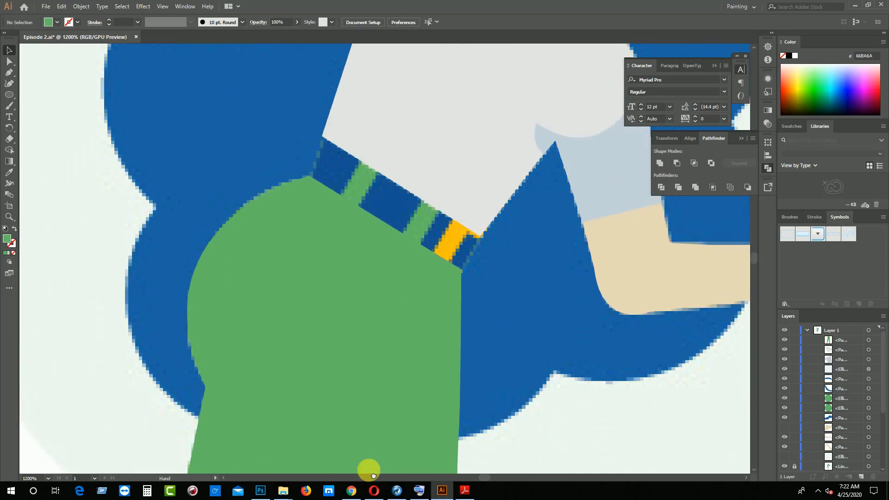
drag(344, 320, 333, 454)
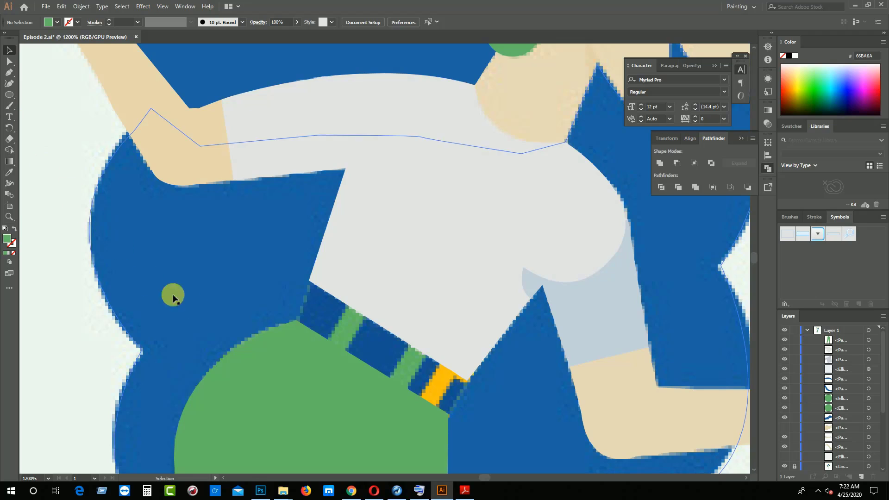
key(p)
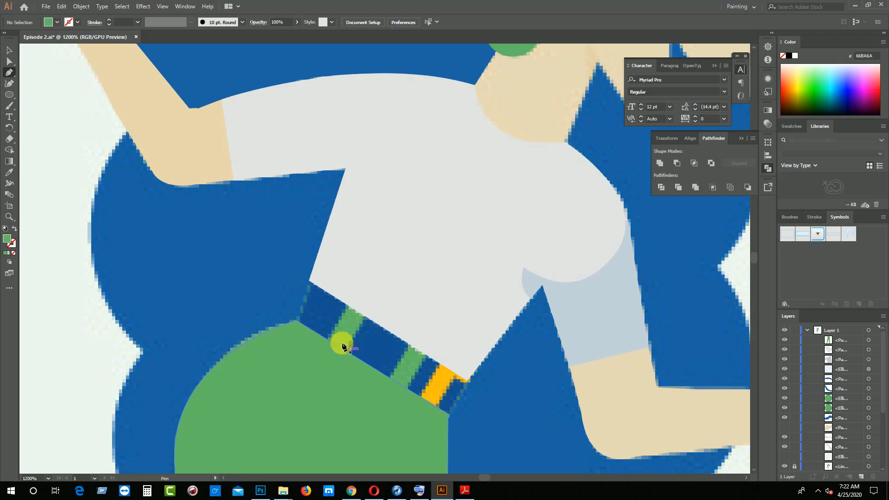
click(309, 281)
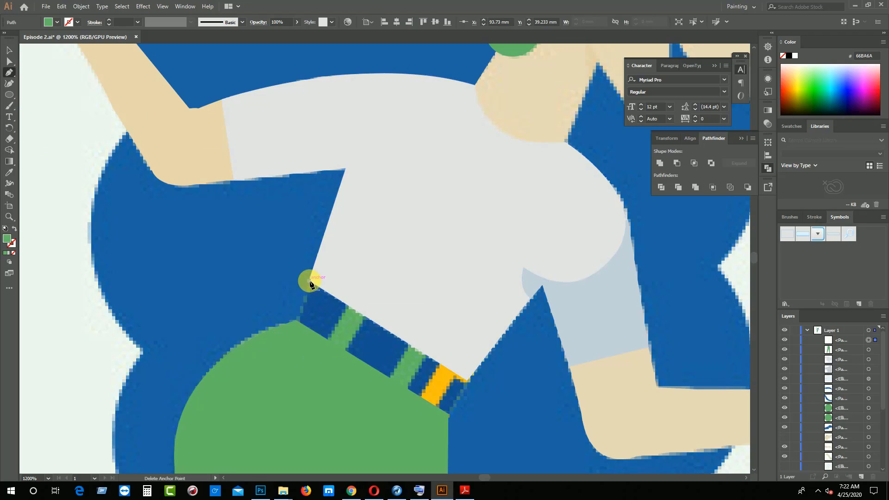
click(297, 321)
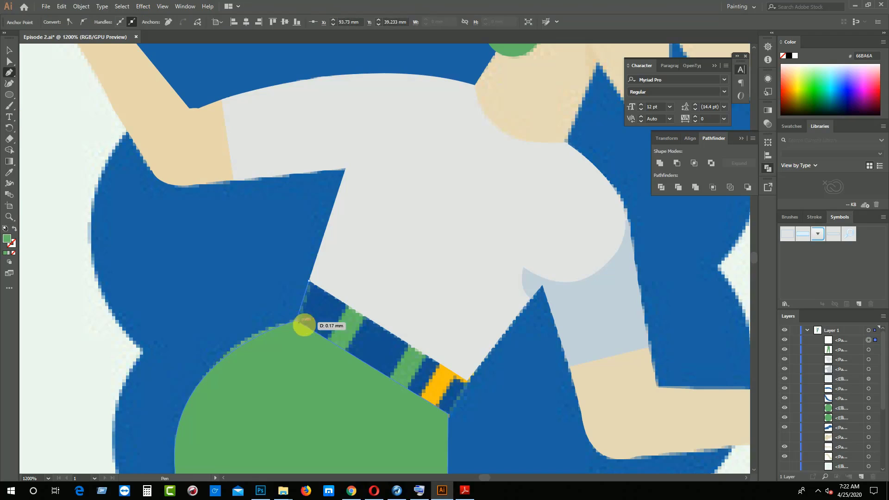
click(449, 414)
click(470, 380)
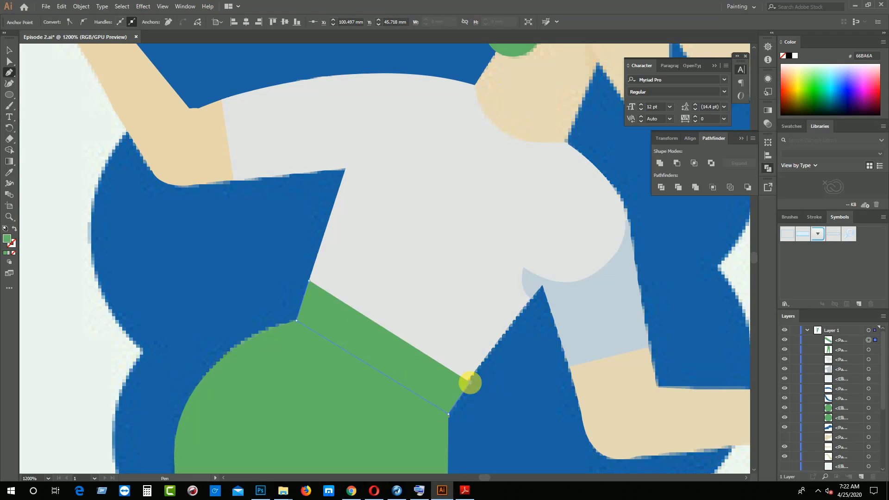
click(308, 281)
Fill the belt band with bright blue 0D09FF and compare it with the reference by hiding and showing it
click(850, 92)
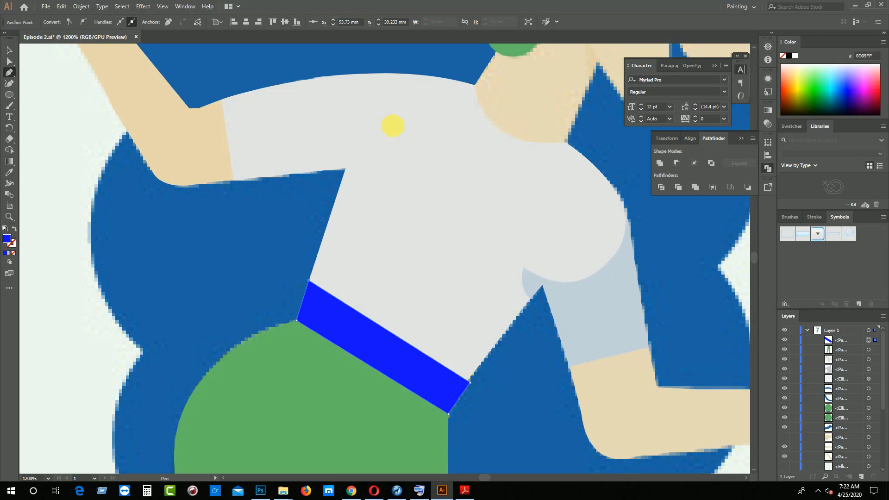
click(9, 50)
click(99, 164)
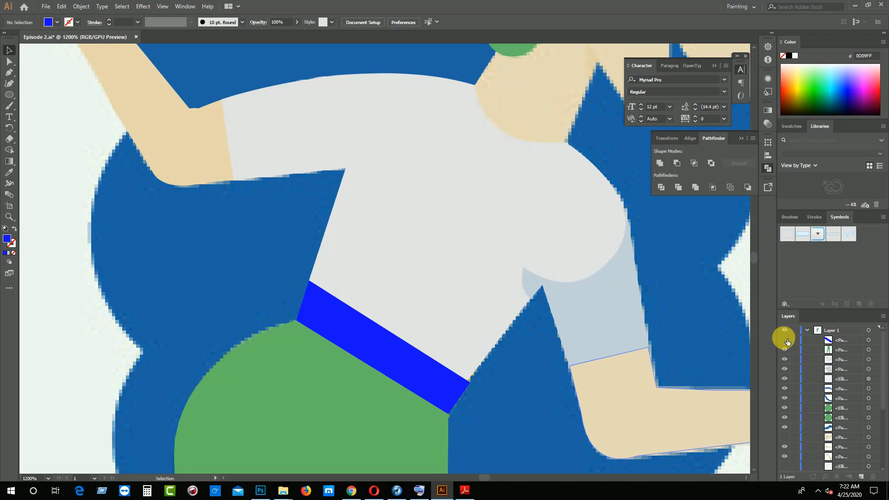
click(785, 340)
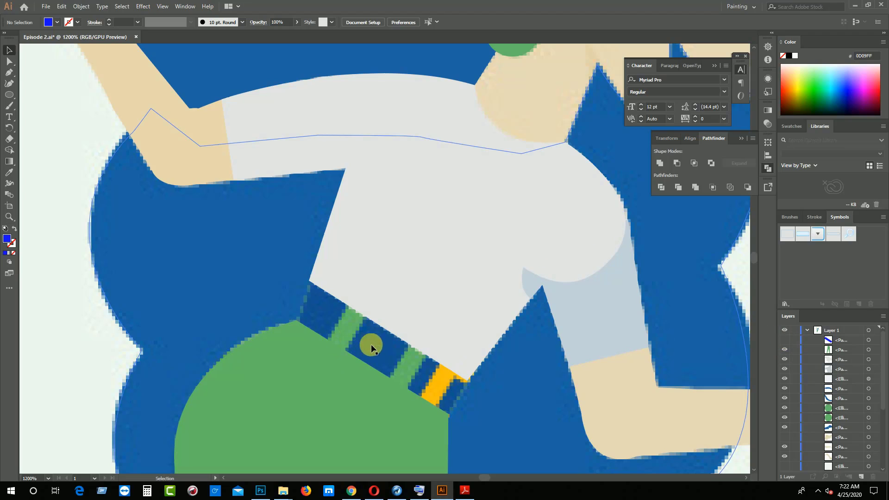
click(788, 338)
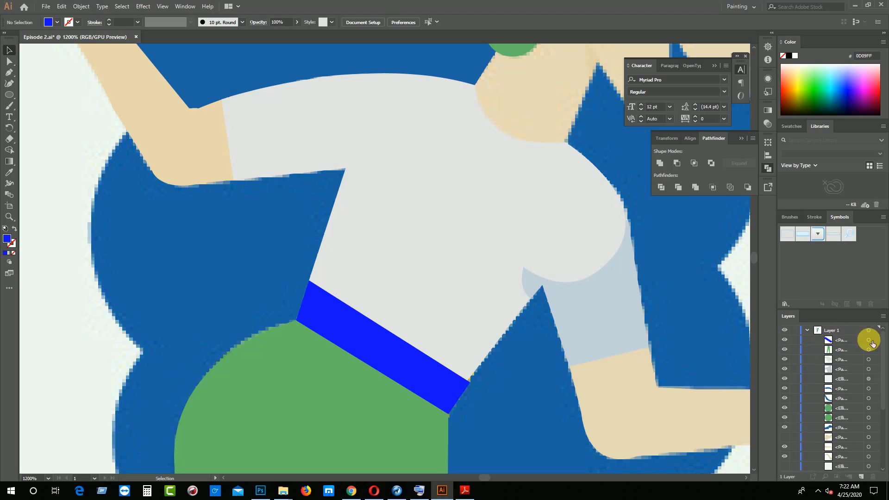
Select the belt band and set its opacity to 0%
click(871, 341)
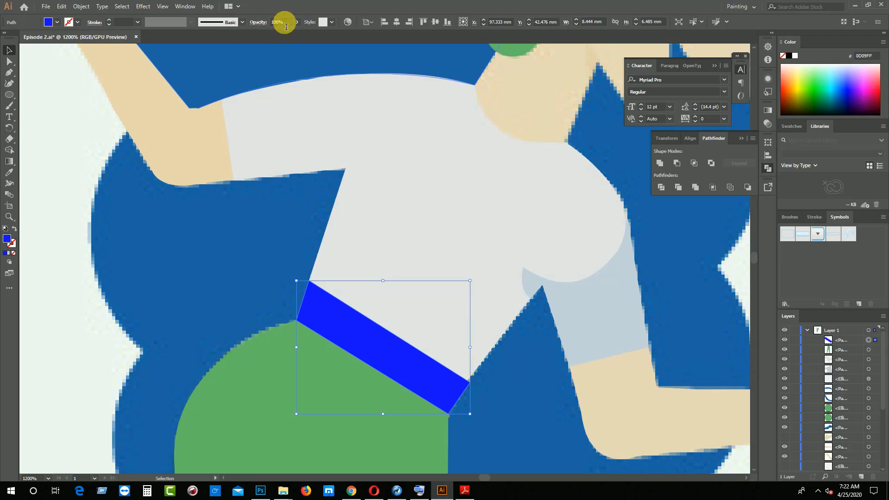
click(296, 23)
drag(290, 37, 258, 38)
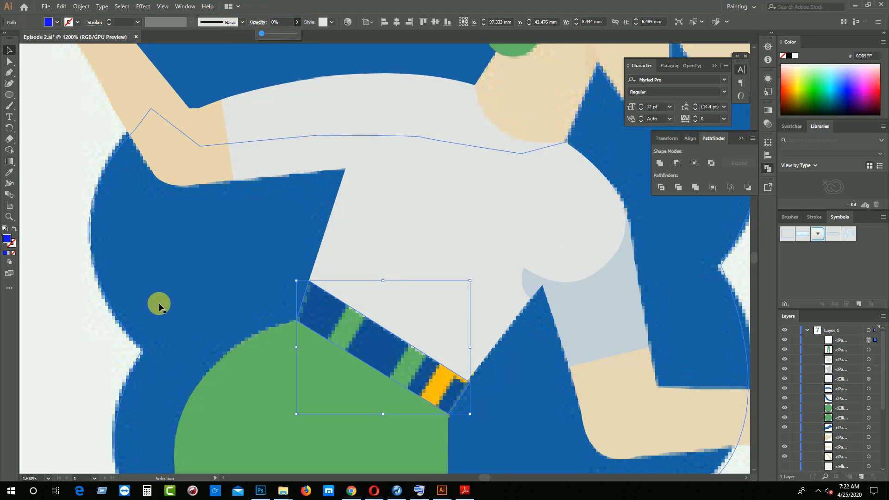
click(346, 329)
Draw the first belt loop with the Pen tool as a closed four-cornered strip across the belt, over the reference's upper green loop
key(p)
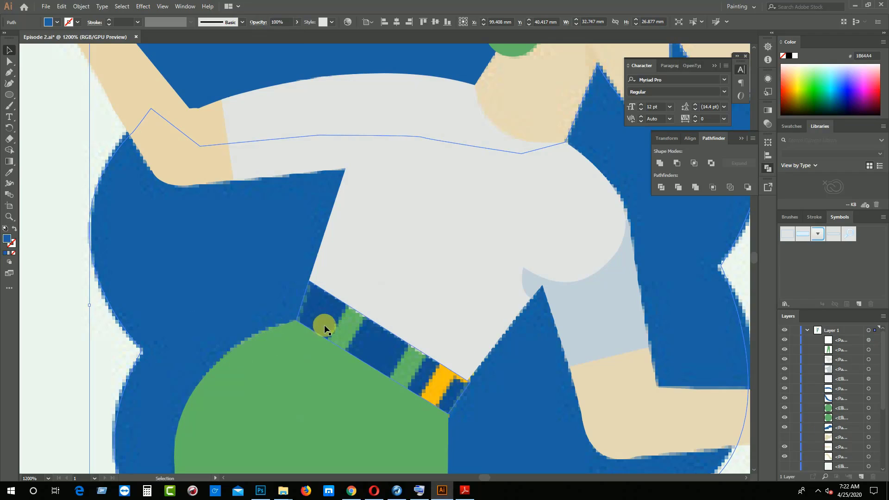
scroll(340, 329, up, 2)
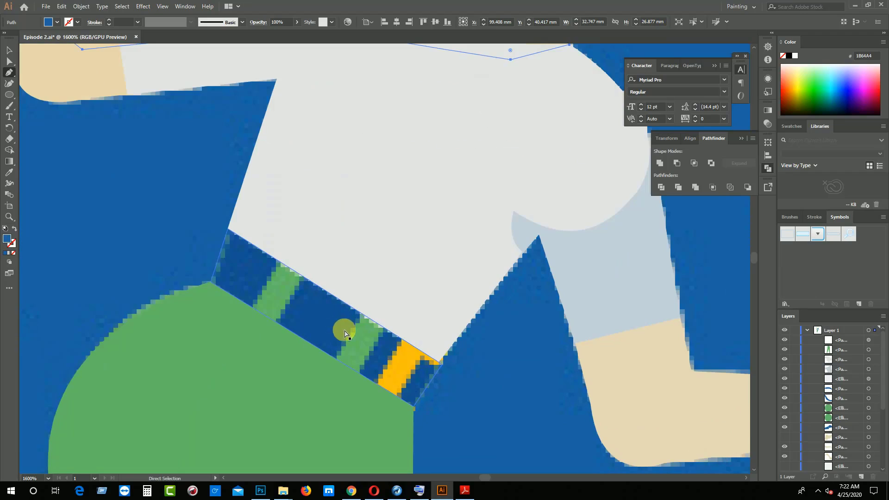
click(172, 330)
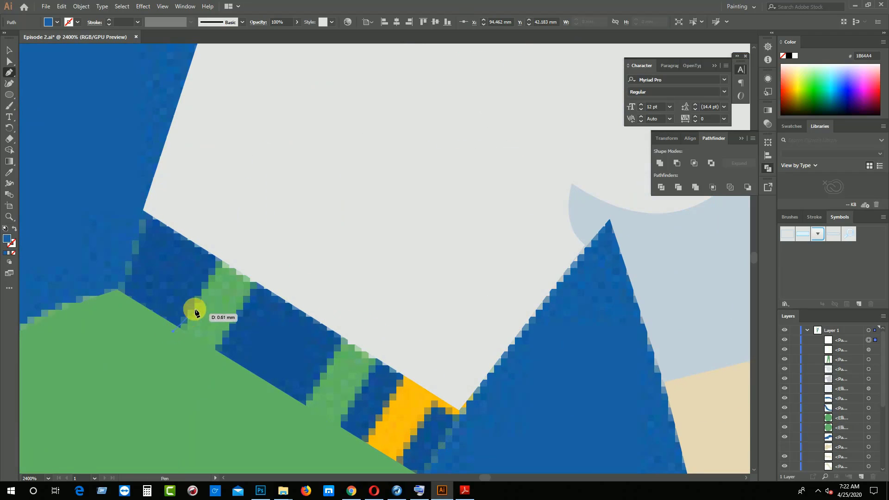
click(221, 262)
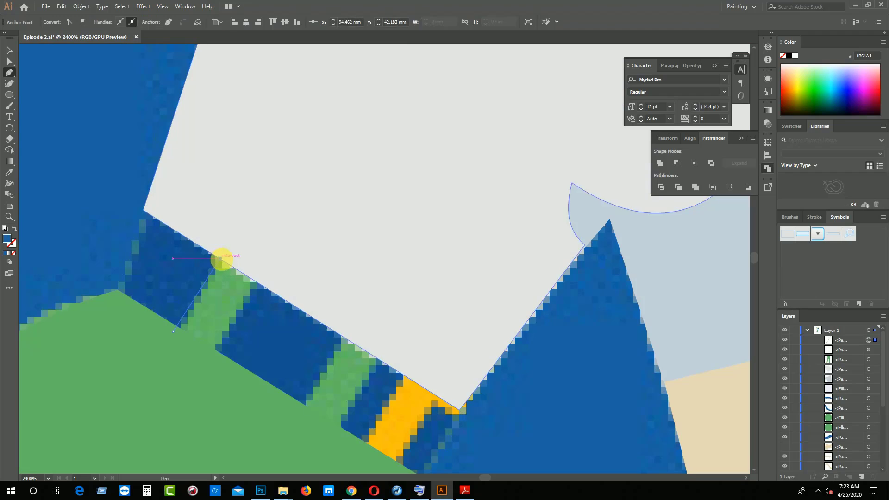
click(255, 282)
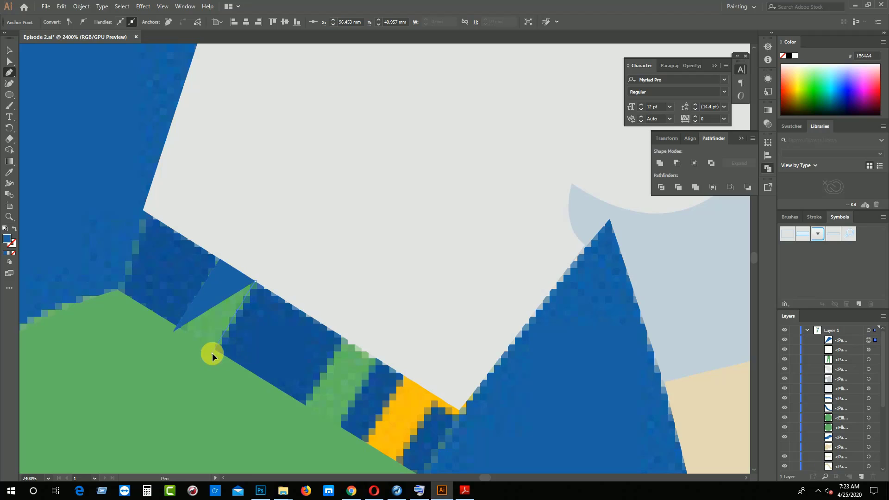
click(212, 354)
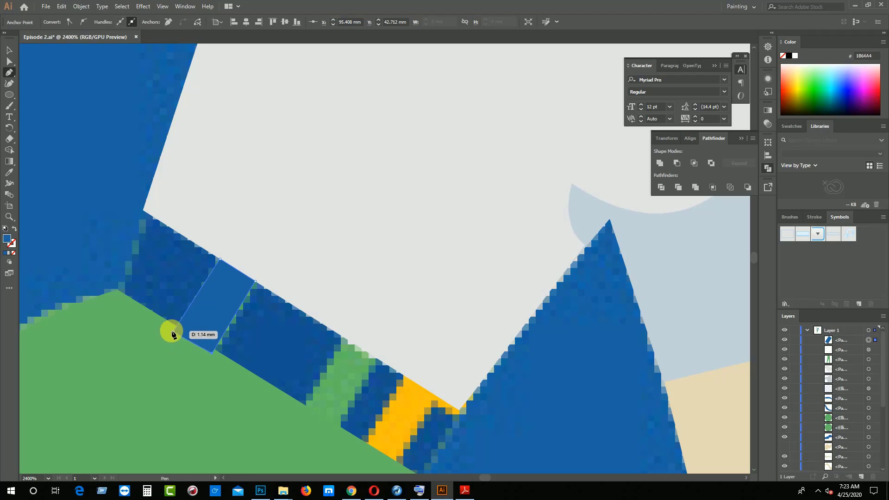
click(173, 331)
click(9, 50)
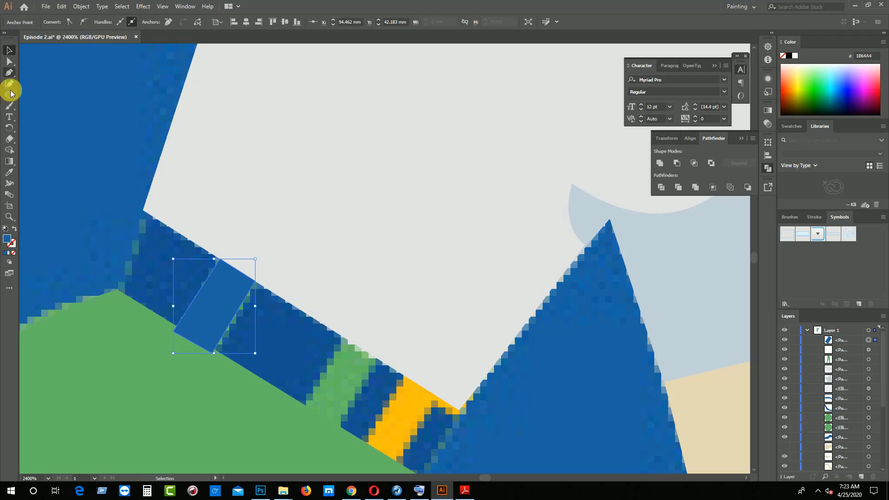
Fill the belt loop with the trousers' green and place two copies along the belt, over the reference's second loop and yellow strip
click(10, 174)
click(73, 340)
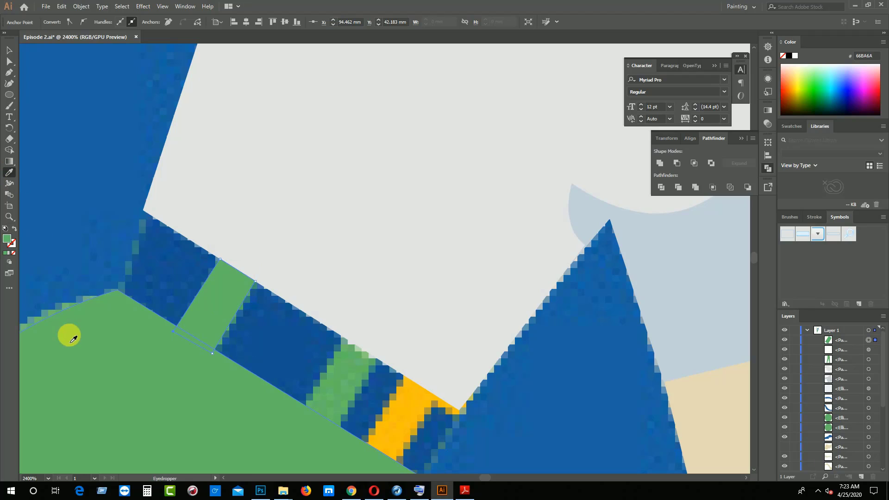
click(9, 49)
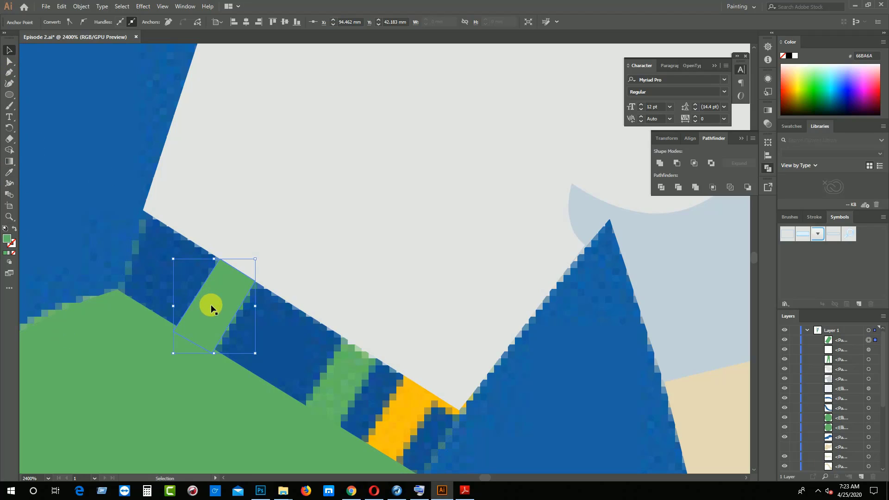
drag(211, 307, 399, 429)
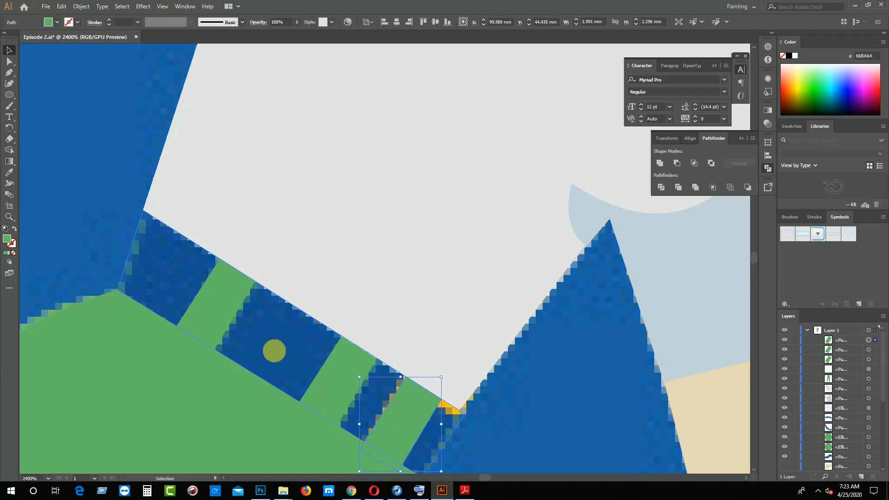
Try to fill the strip copy nearest the belt's lower end with the yellow sampled from the reference
click(10, 172)
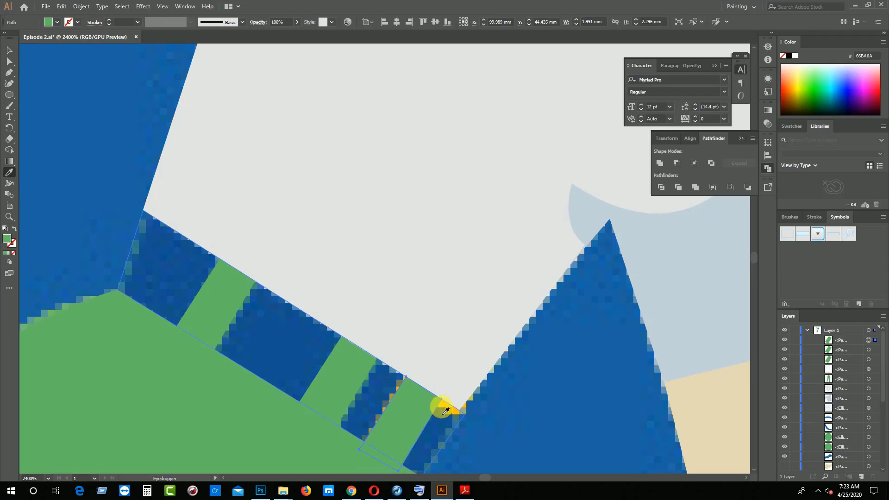
click(445, 405)
click(9, 50)
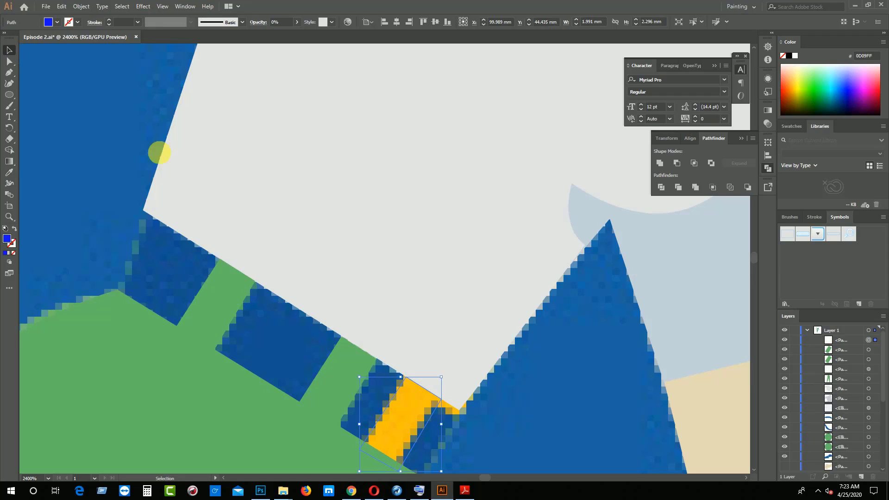
Select the belt band and set its opacity to 100%
click(875, 369)
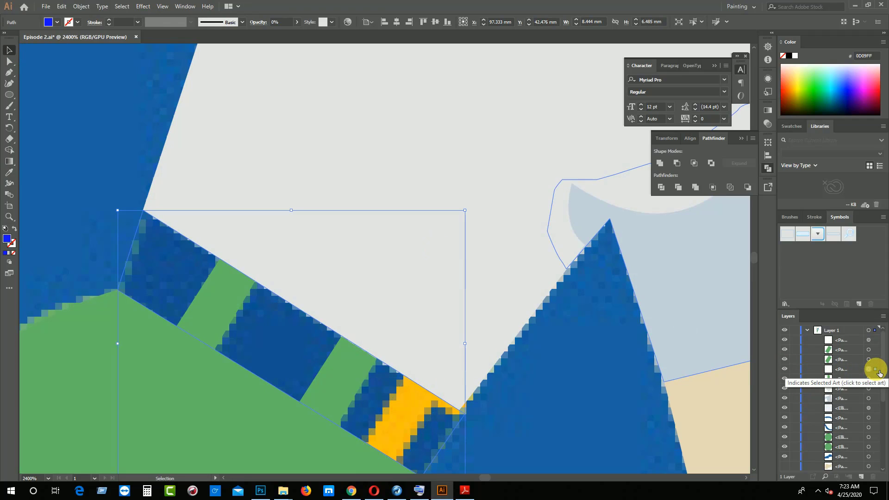
click(296, 25)
drag(264, 33, 342, 40)
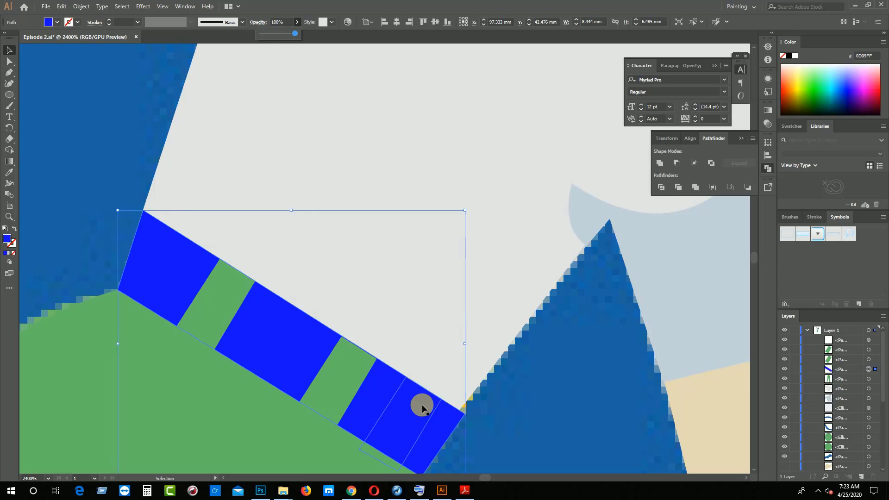
Select the transparent strip near the belt's lower end and bring it to the front
key(a)
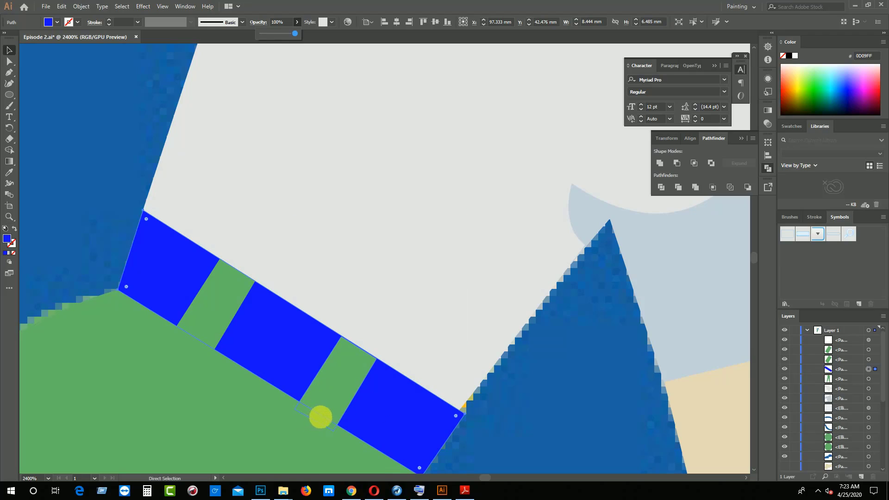
click(414, 415)
key(v)
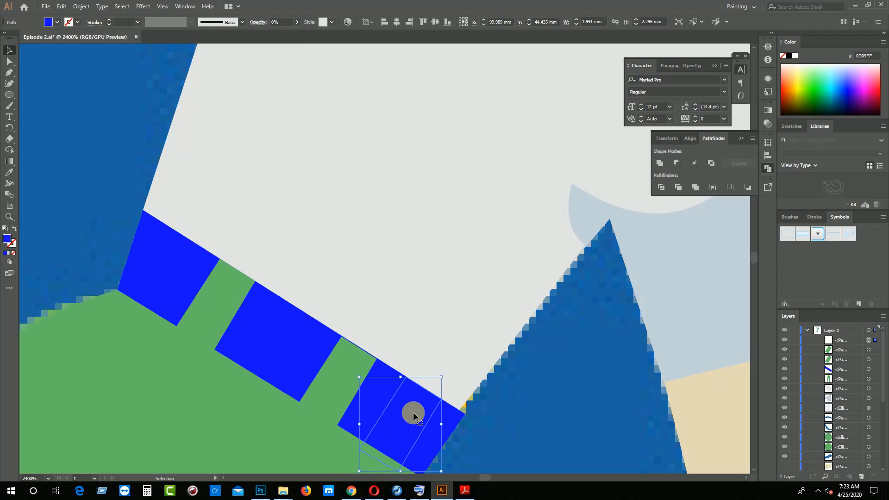
right_click(413, 412)
mouse_move(453, 366)
click(529, 366)
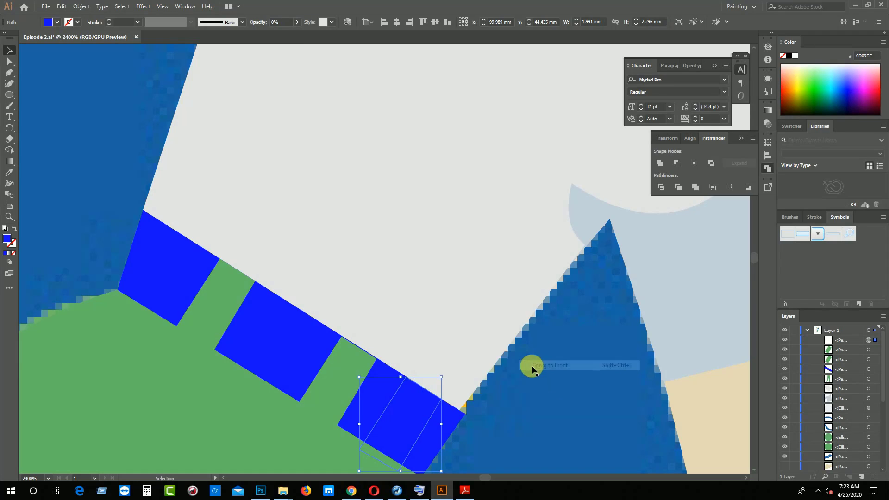
Fill the strip near the belt's lower end with yellow FFC022, sampled from the reference's yellow pixels beside the shirt's hem
click(9, 173)
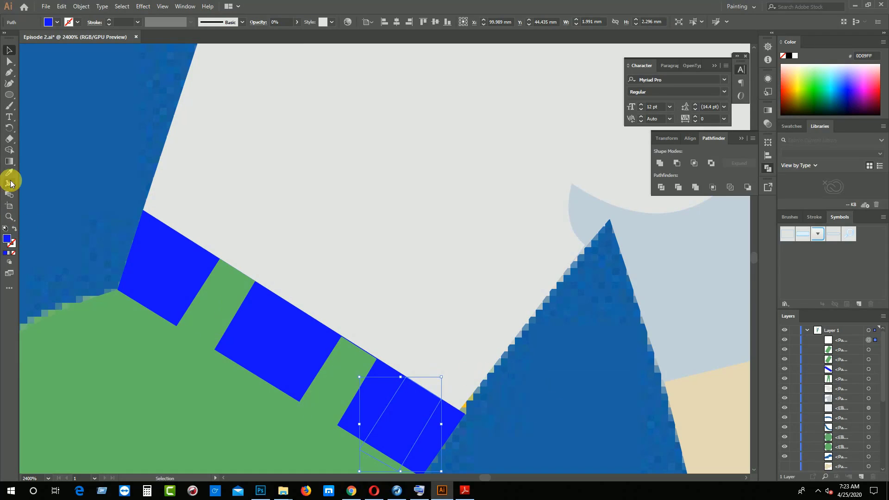
click(467, 407)
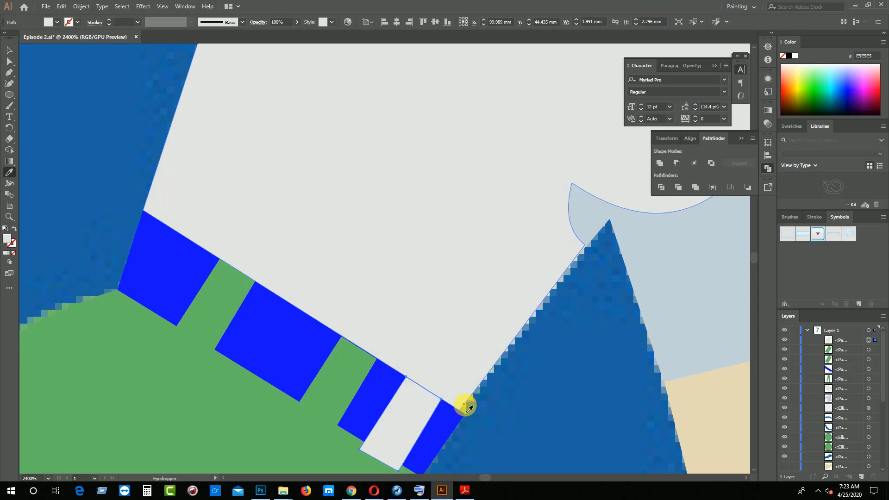
click(466, 407)
click(9, 50)
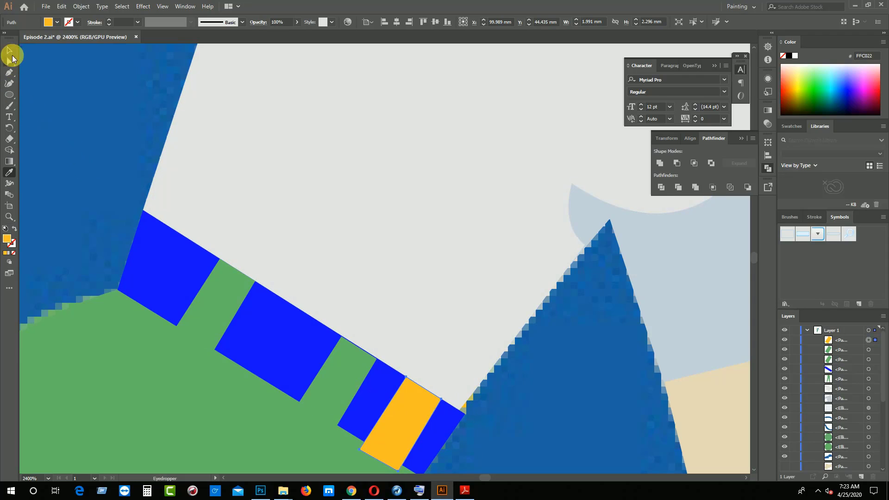
Move the yellow strip's two lower corner anchors up to the belt's lower edge with the Direct Selection tool
click(281, 238)
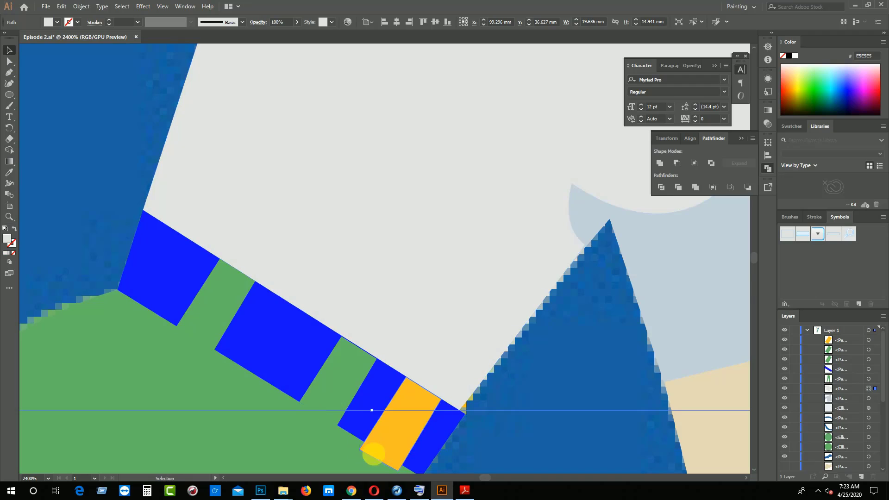
click(380, 461)
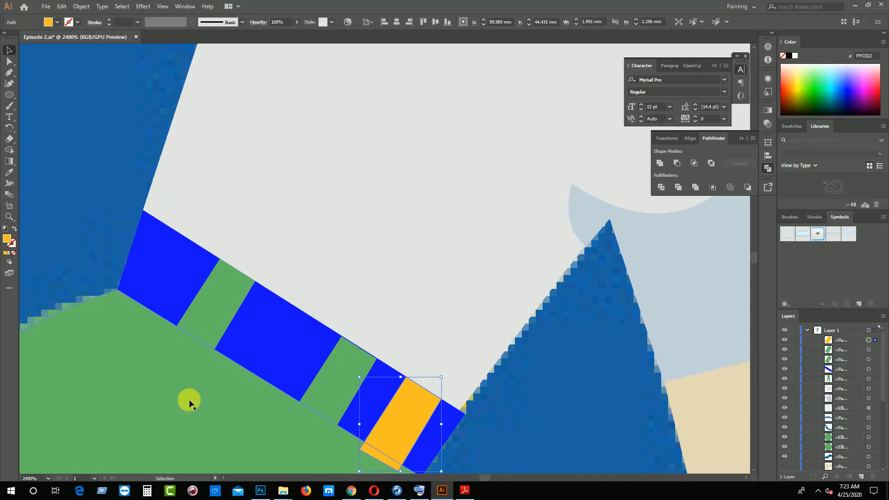
scroll(195, 394, down, 5)
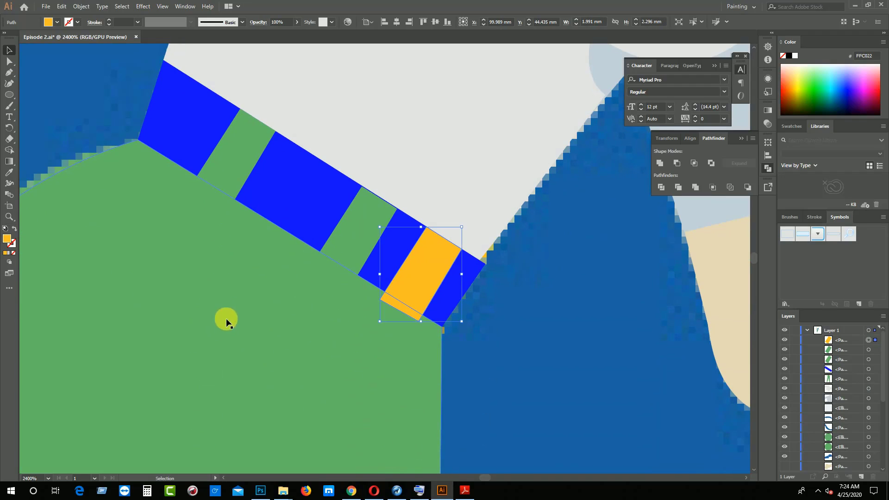
click(9, 61)
click(419, 320)
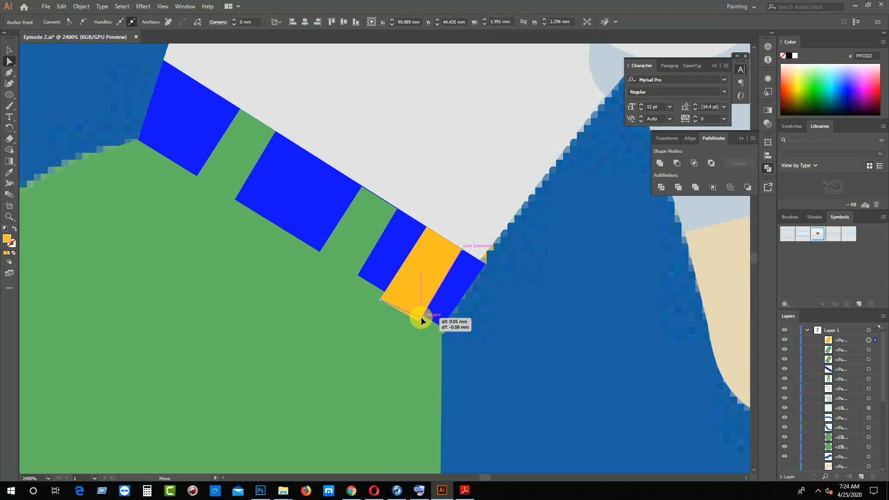
click(380, 300)
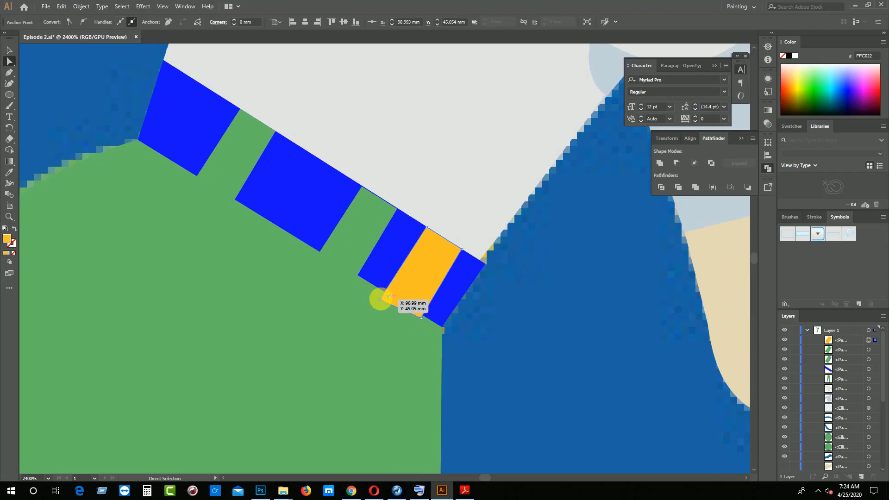
drag(381, 301, 383, 292)
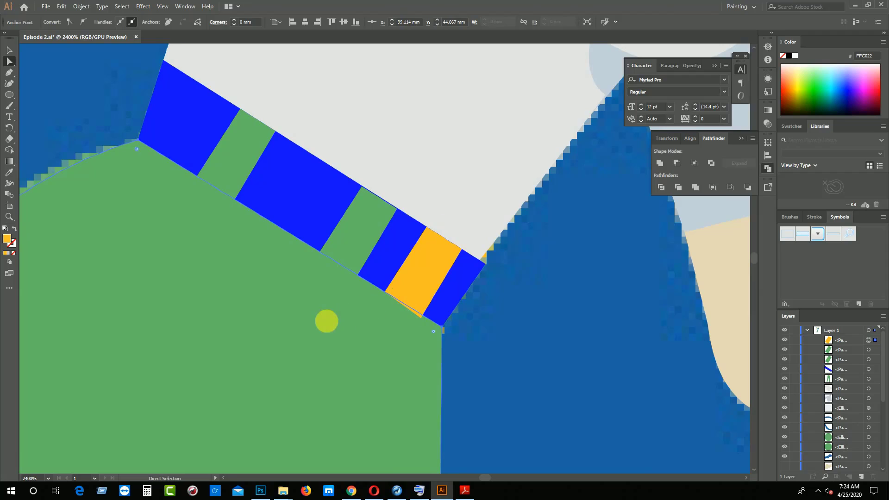
click(338, 324)
key(ctrl+plus)
key(ctrl+plus)
key(ctrl+plus)
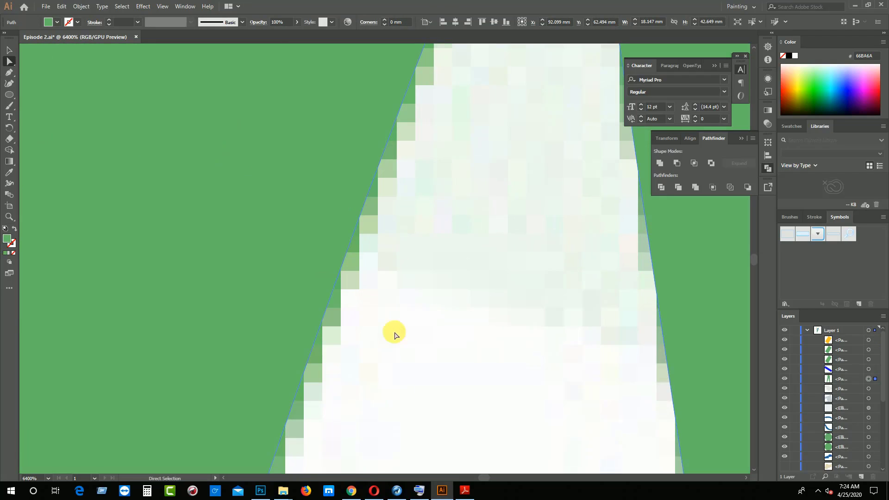
scroll(447, 322, up, 10)
scroll(468, 320, down, 15)
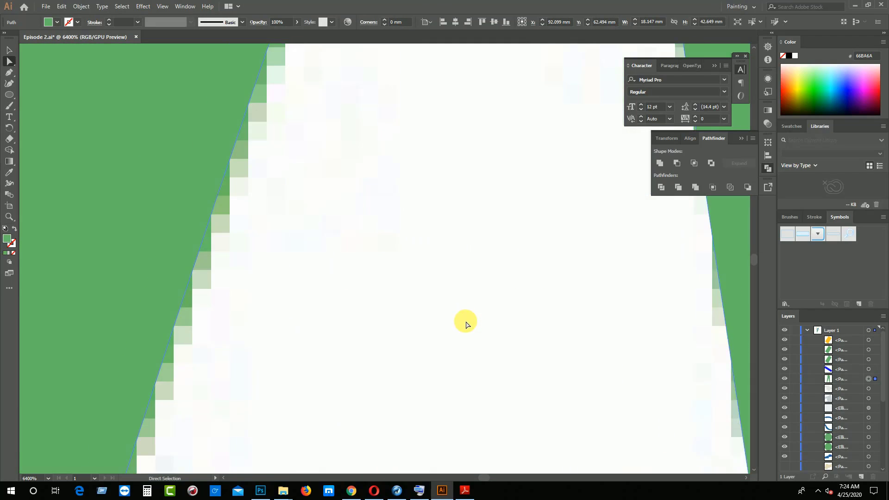
scroll(466, 325, down, 5)
key(ctrl+minus)
key(ctrl+minus)
key(ctrl+minus)
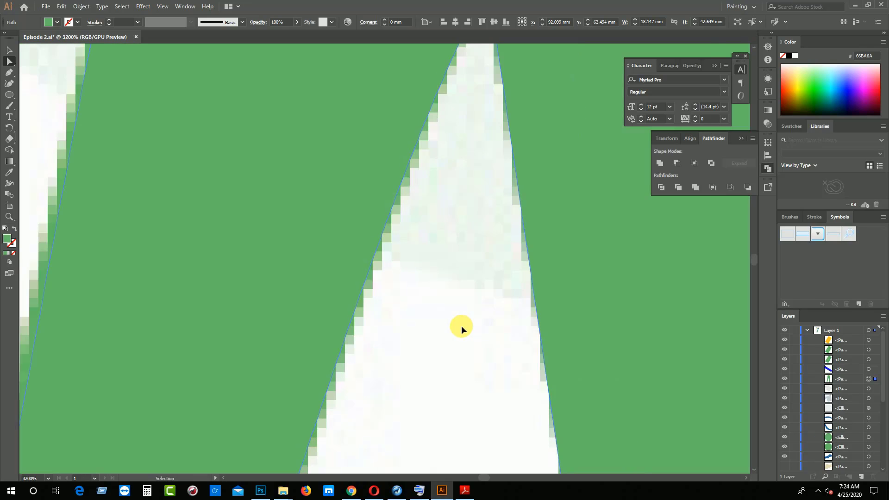
scroll(461, 326, up, 11)
scroll(452, 324, up, 12)
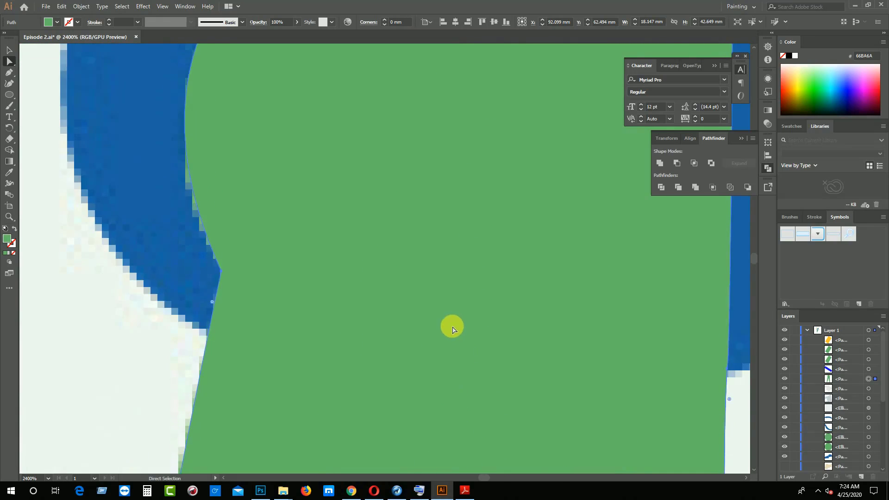
drag(502, 272, 231, 330)
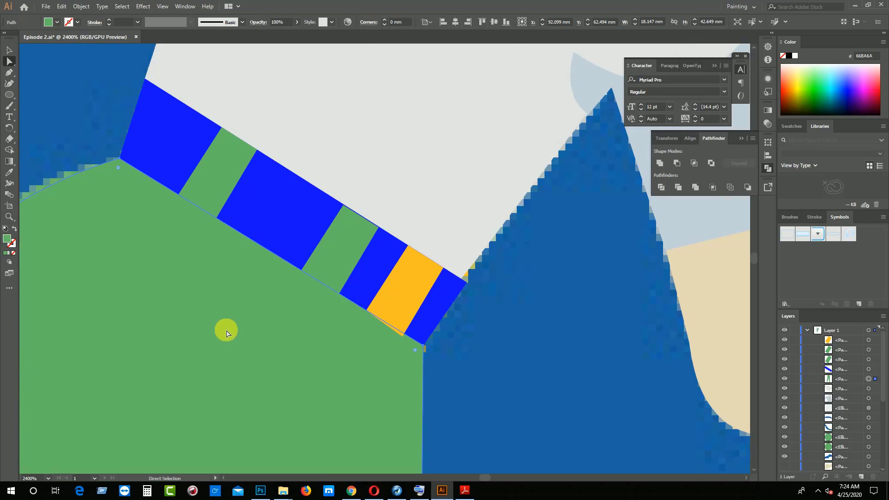
Move the yellow strip's lower corner anchor nearest the belt's end exactly onto the belt's lower edge and save the document
key(ctrl+plus)
key(ctrl+plus)
drag(344, 327, 328, 497)
mouse_move(345, 301)
mouse_down()
mouse_move(263, 498)
mouse_move(225, 498)
mouse_up()
mouse_move(648, 134)
mouse_down()
mouse_move(433, 315)
mouse_move(116, 448)
mouse_up()
mouse_move(313, 259)
mouse_down()
mouse_move(75, 341)
mouse_move(19, 345)
mouse_up()
mouse_move(695, 403)
mouse_down()
mouse_move(393, 320)
mouse_move(348, 215)
mouse_move(342, 97)
mouse_up()
mouse_move(231, 65)
mouse_down()
mouse_move(397, 185)
mouse_move(398, 479)
mouse_move(396, 383)
mouse_up()
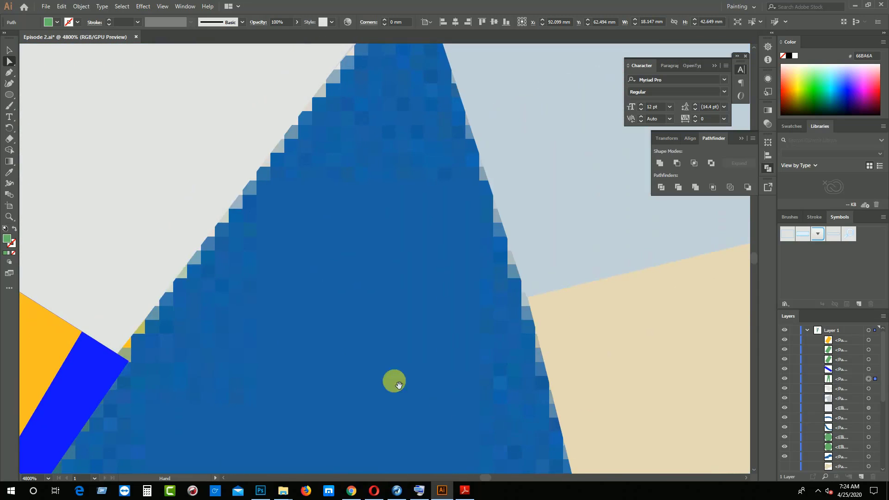
drag(156, 382, 429, 412)
drag(322, 467, 356, 371)
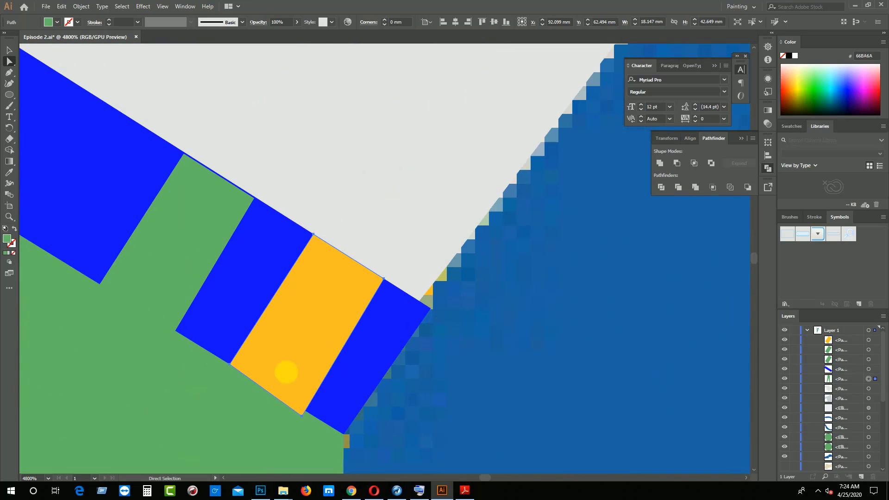
click(286, 372)
drag(302, 416, 305, 412)
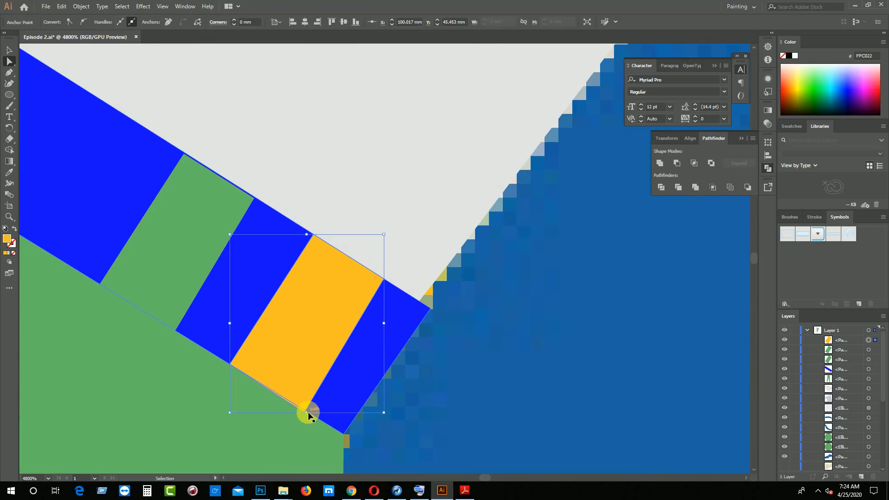
key(ctrl+plus)
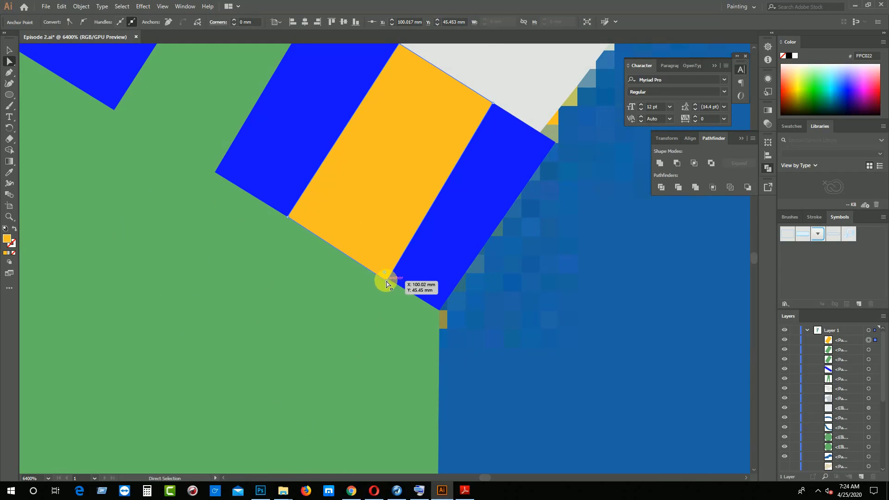
drag(388, 281, 391, 280)
click(375, 314)
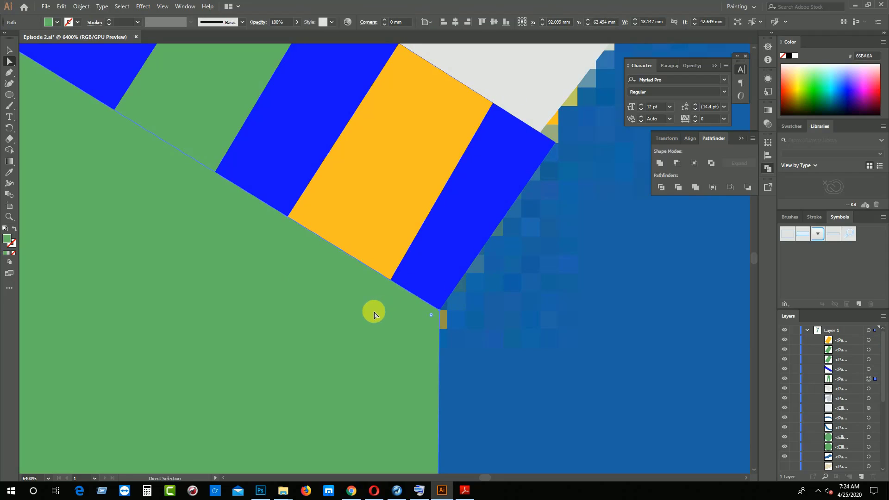
key(ctrl)
key(ctrl+s)
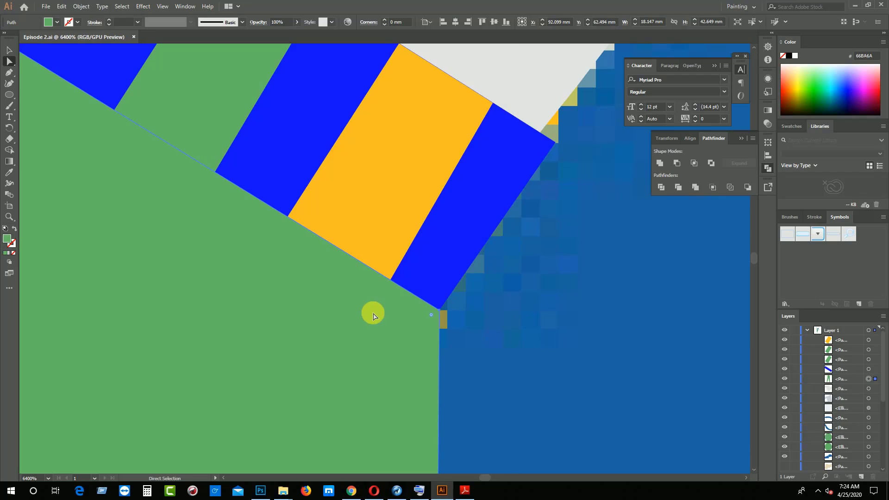
Trace the left shoe's outline as a closed, unfilled path with the Pen tool, following the curved heel, toe and foot opening
key(ctrl+minus)
key(ctrl+minus)
key(ctrl+minus)
key(ctrl+minus)
key(ctrl+minus)
key(ctrl+minus)
key(ctrl+minus)
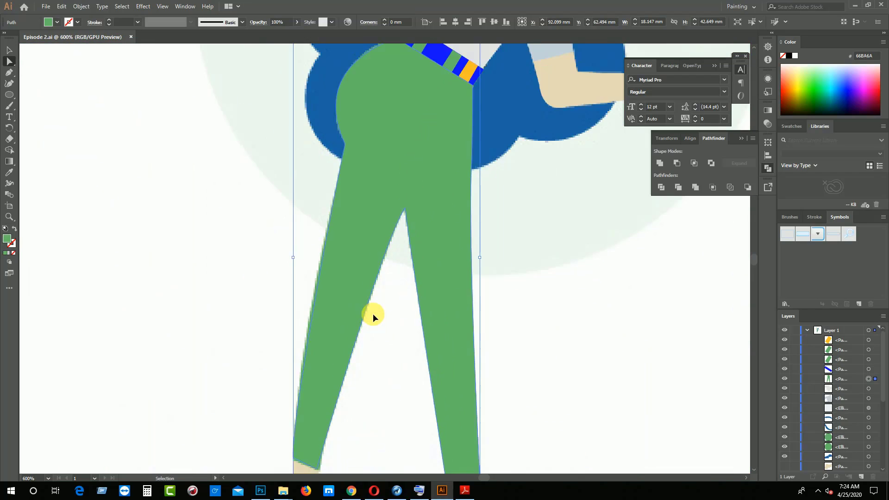
scroll(396, 339, down, 2)
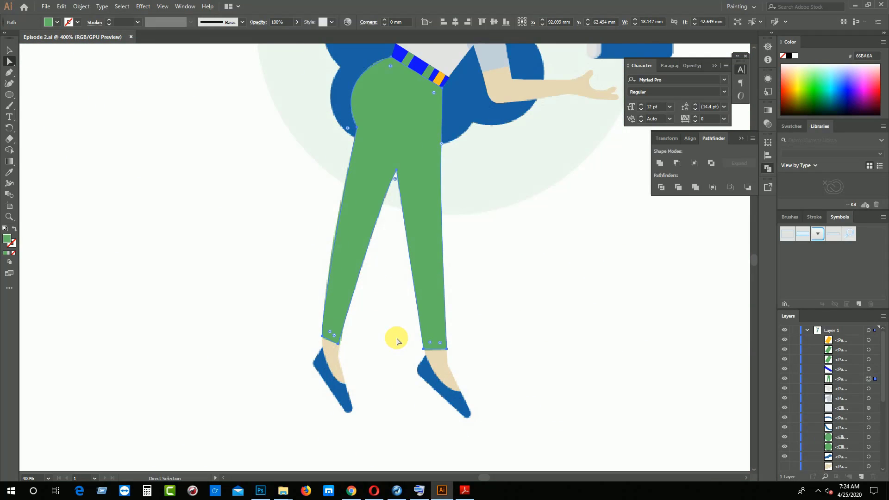
scroll(397, 341, up, 5)
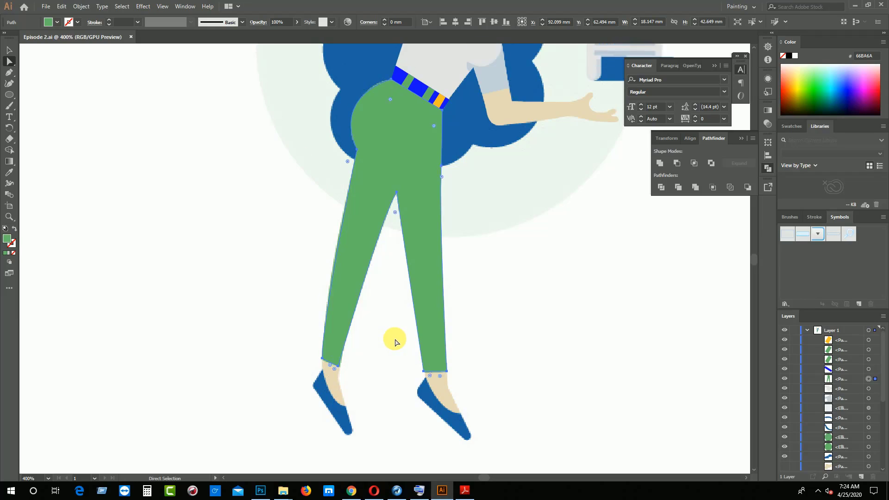
scroll(393, 346, down, 2)
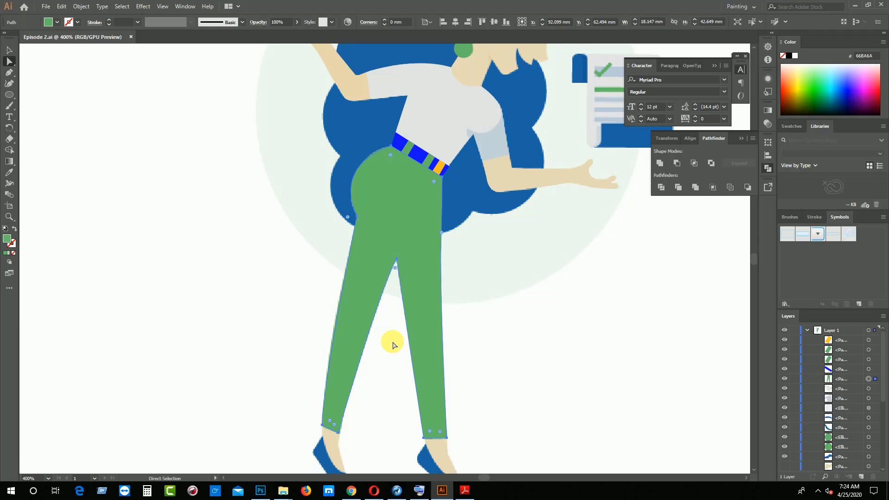
key(ctrl+plus)
key(ctrl+plus)
key(ctrl+plus)
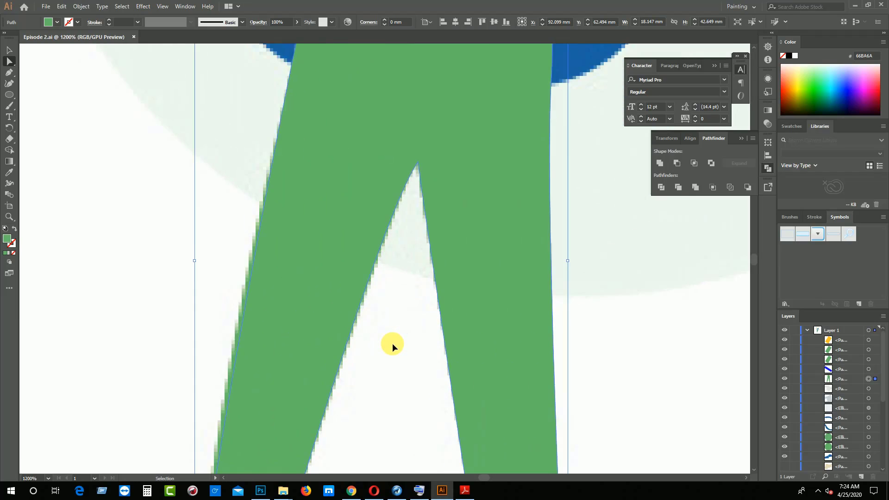
scroll(391, 358, down, 20)
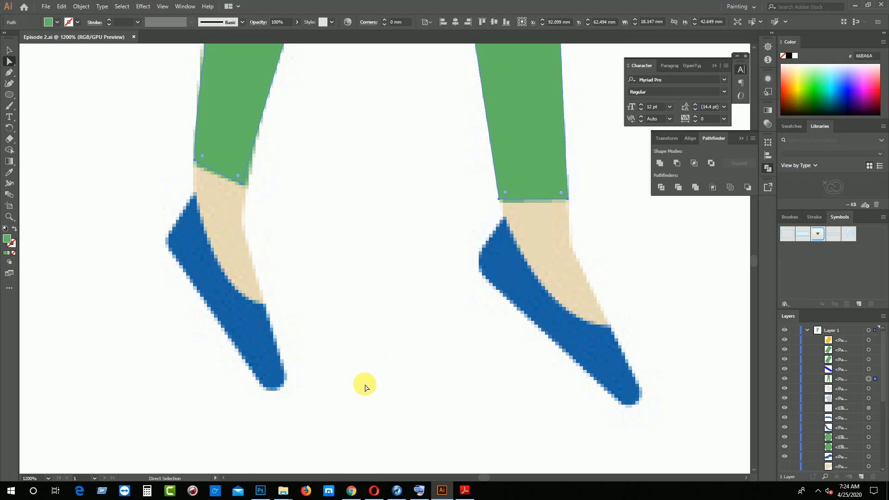
key(p)
click(193, 193)
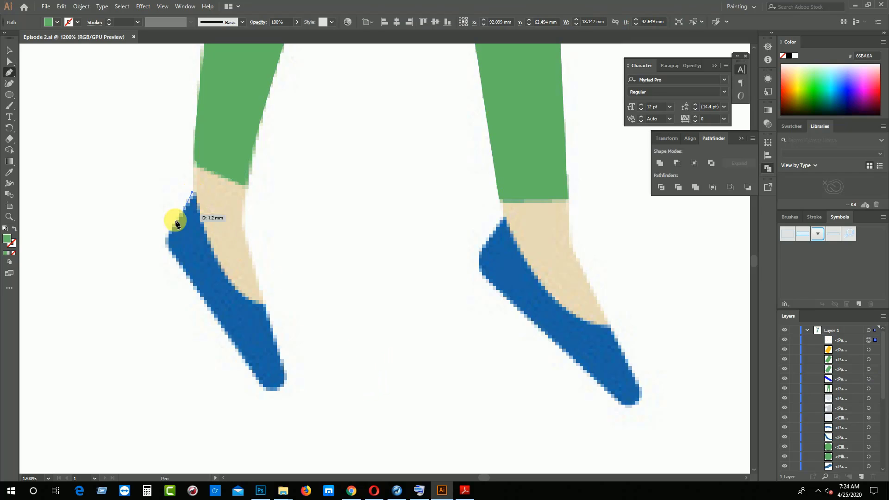
click(173, 255)
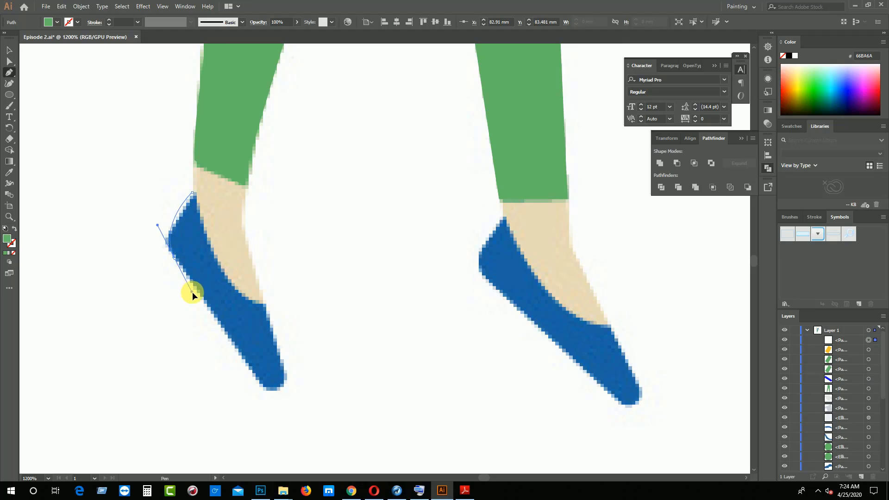
drag(193, 292, 168, 251)
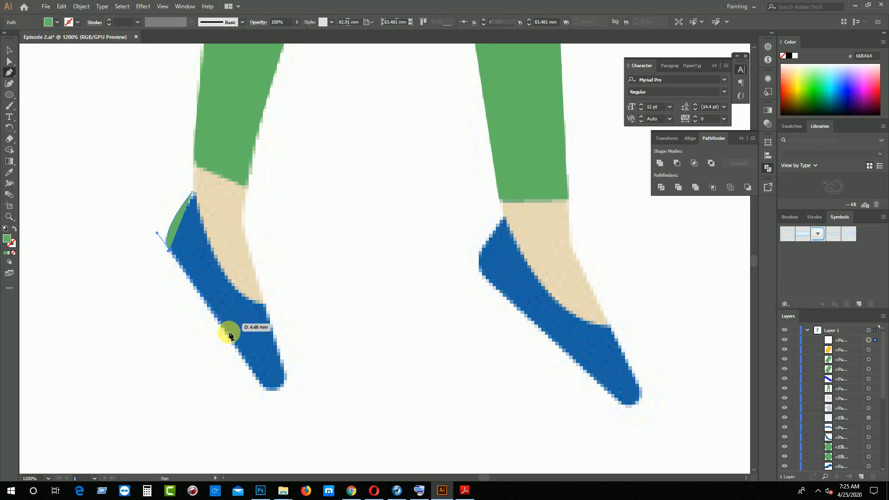
click(262, 386)
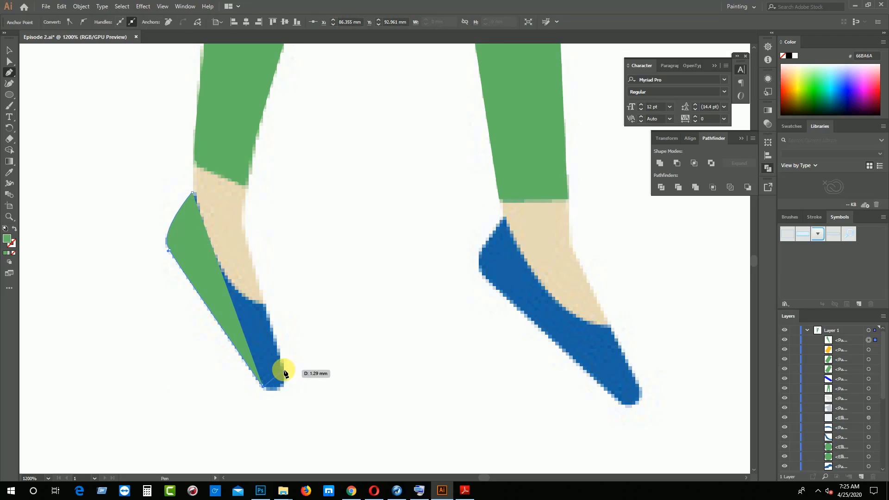
drag(277, 329, 282, 366)
click(265, 304)
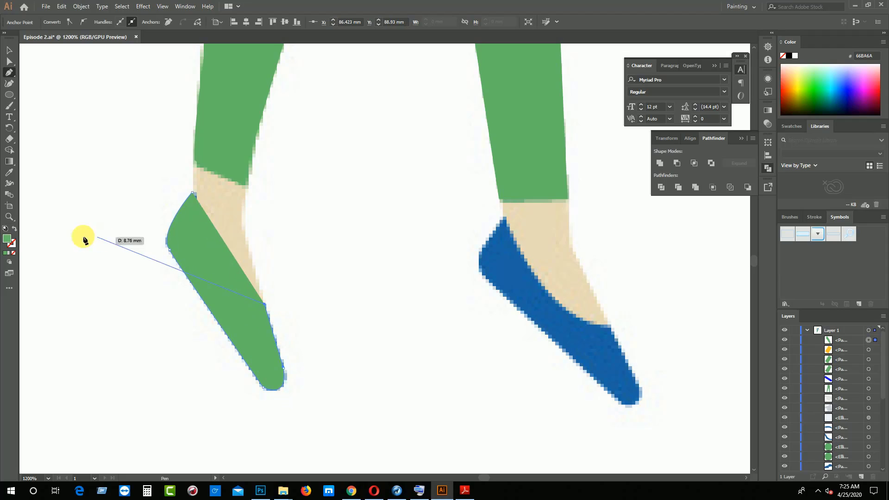
click(14, 252)
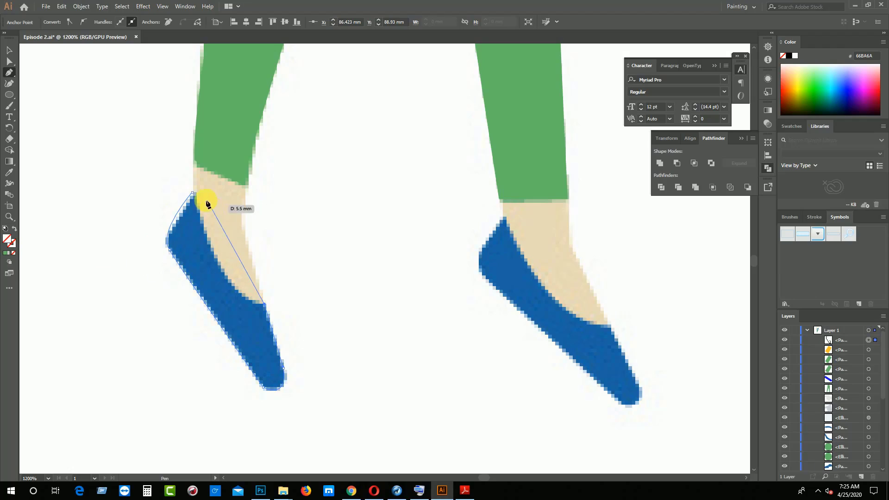
drag(192, 192, 187, 147)
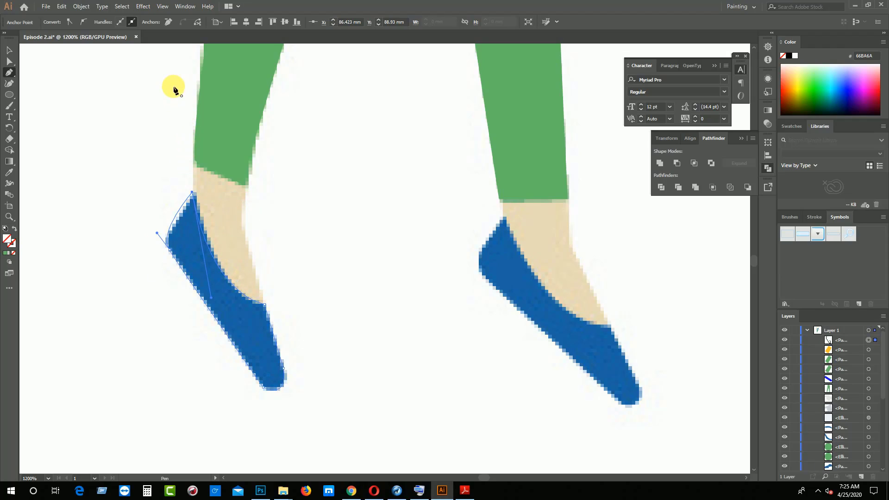
Fill the traced left shoe with blue 1E64A6 sampled from the reference shoe and deselect it
click(10, 175)
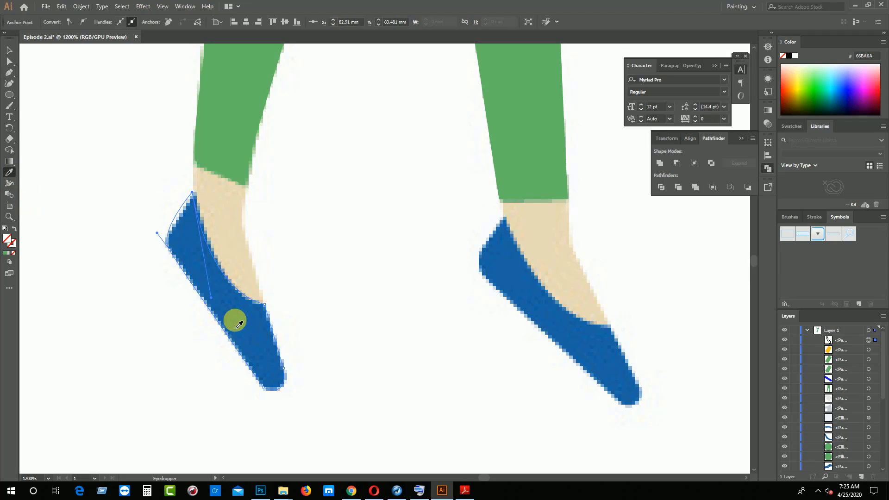
click(239, 315)
click(9, 50)
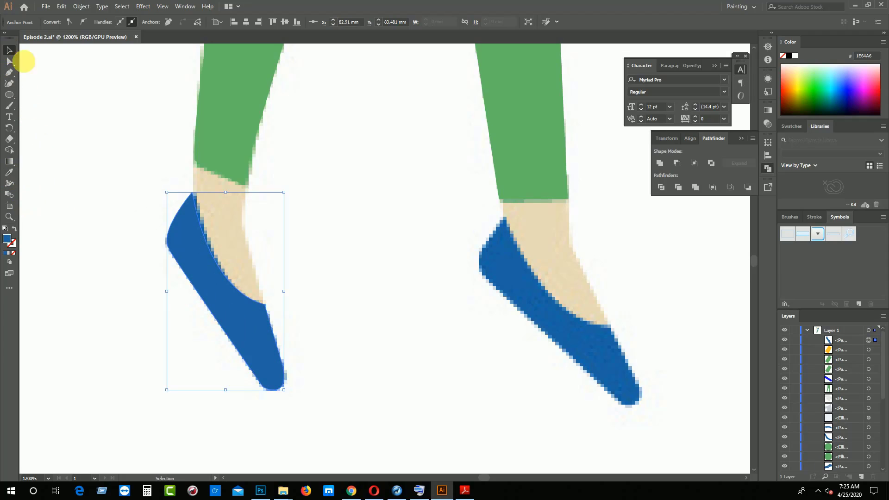
click(83, 143)
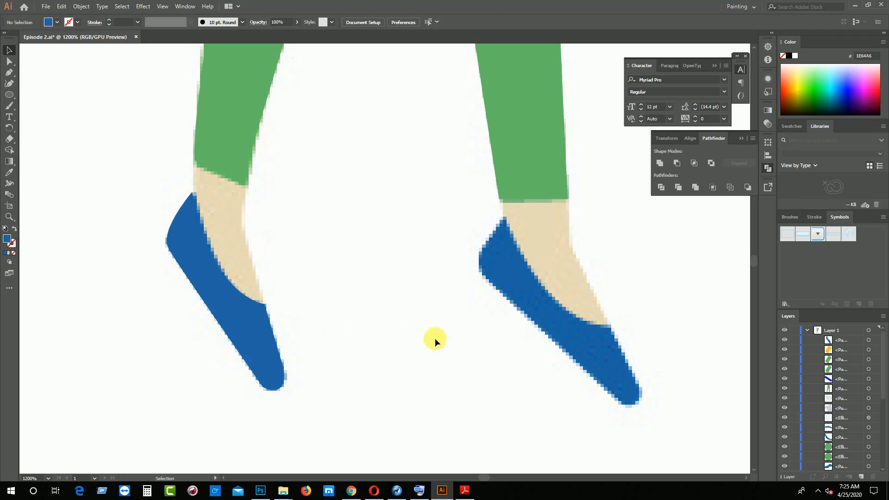
Duplicate the blue left shoe and place the copy over the right foot's reference shoe
key(space)
drag(479, 344, 388, 351)
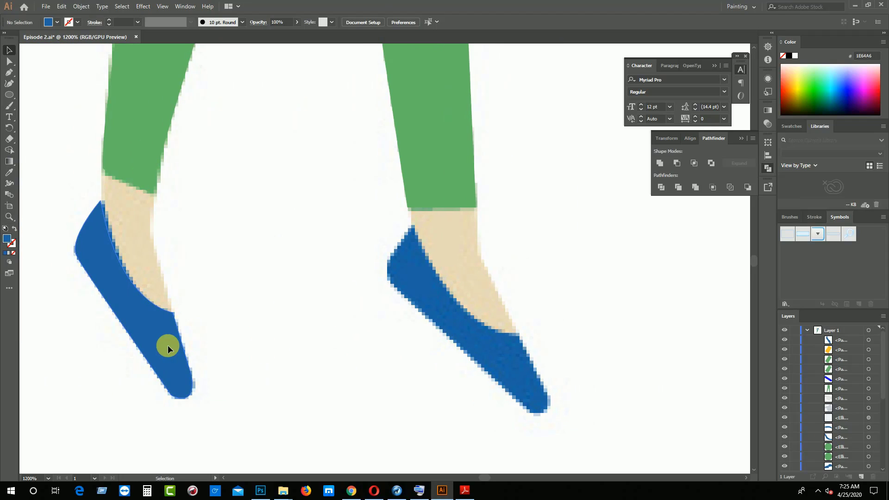
click(168, 346)
drag(168, 346, 499, 379)
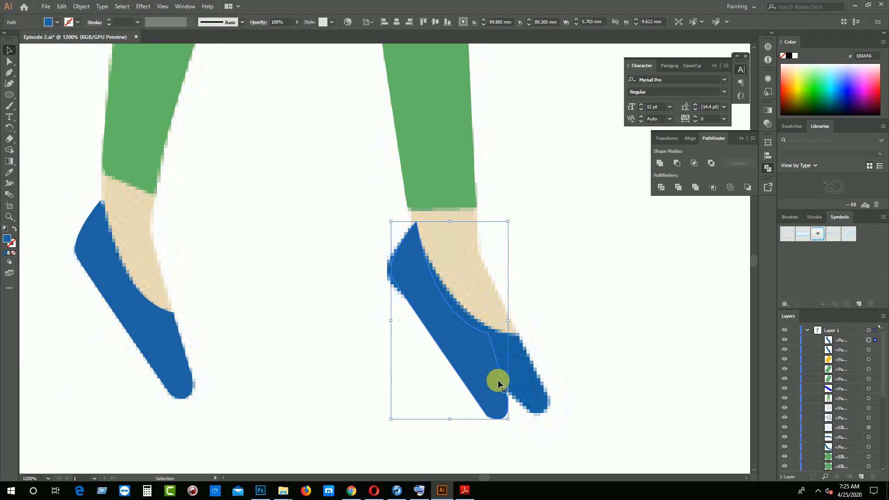
Rotate, slightly stretch and nudge the copied shoe to match the angle and size of the right foot's reference shoe
drag(513, 425, 551, 407)
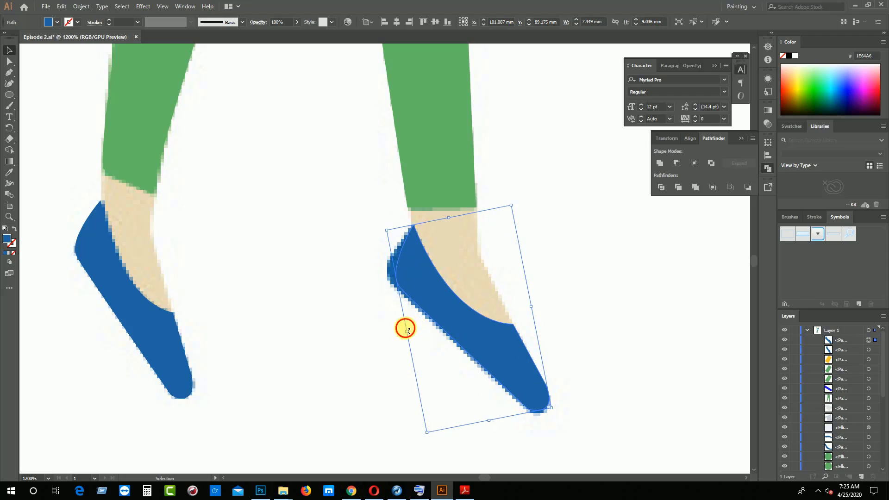
drag(407, 333, 405, 337)
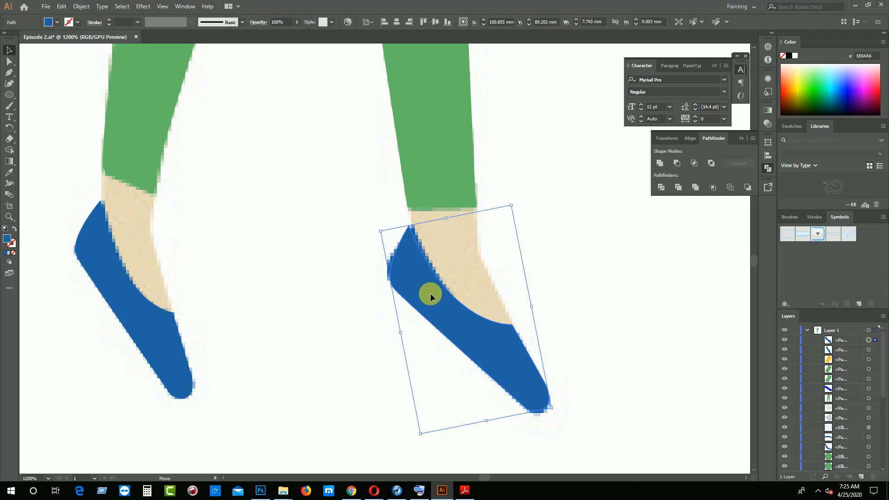
drag(428, 298, 428, 292)
click(335, 319)
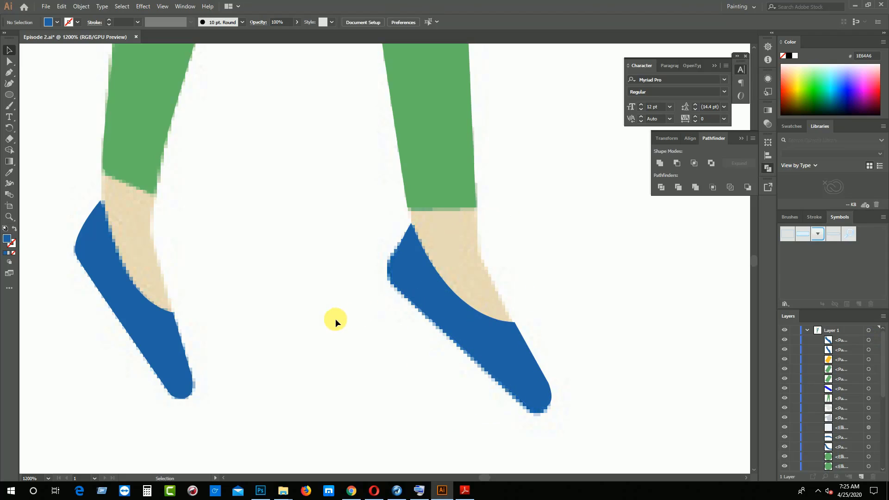
Trace the left ankle and foot with the Pen tool, overlapping the trouser hem and shoe, and fill it with sampled skin colour EADCB2
key(p)
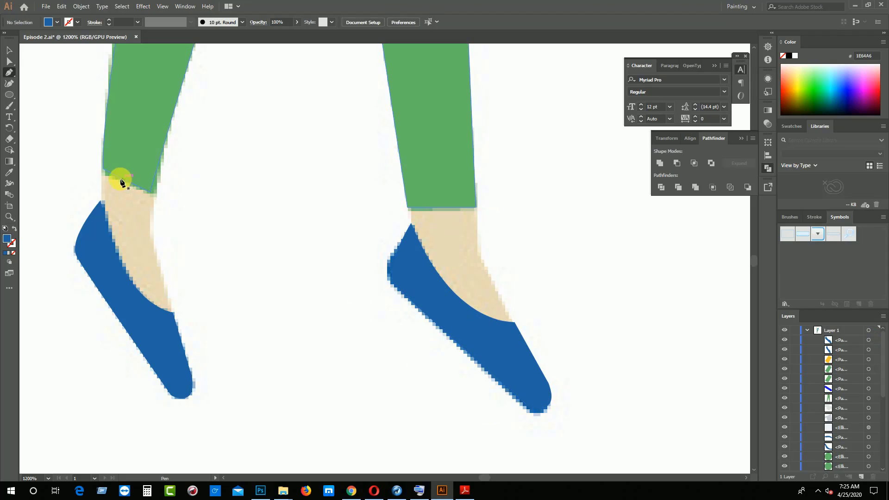
click(102, 154)
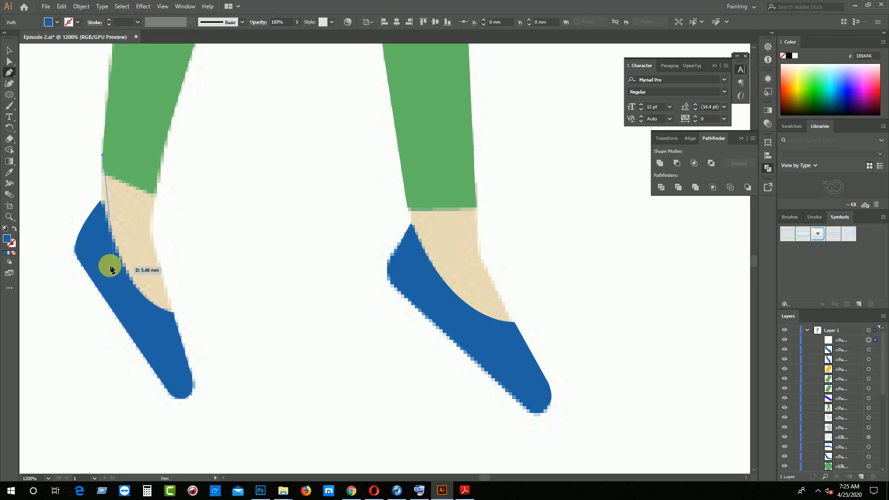
click(101, 241)
click(115, 279)
click(134, 297)
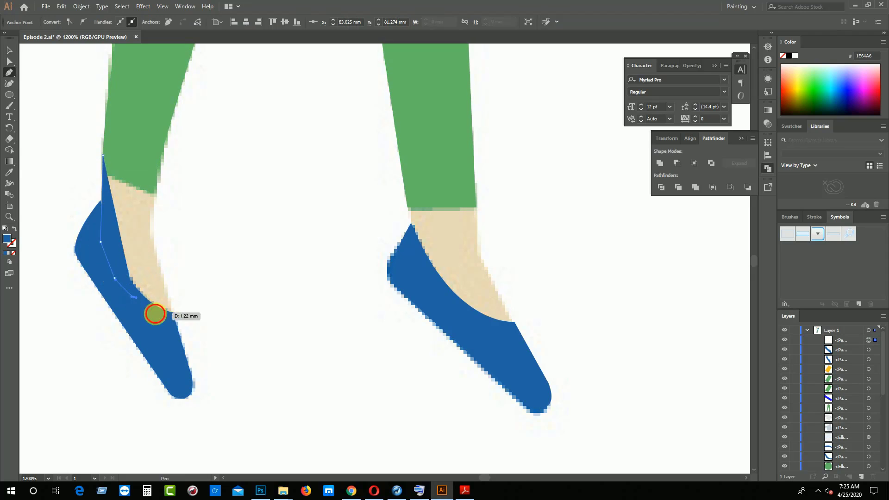
click(154, 313)
click(174, 319)
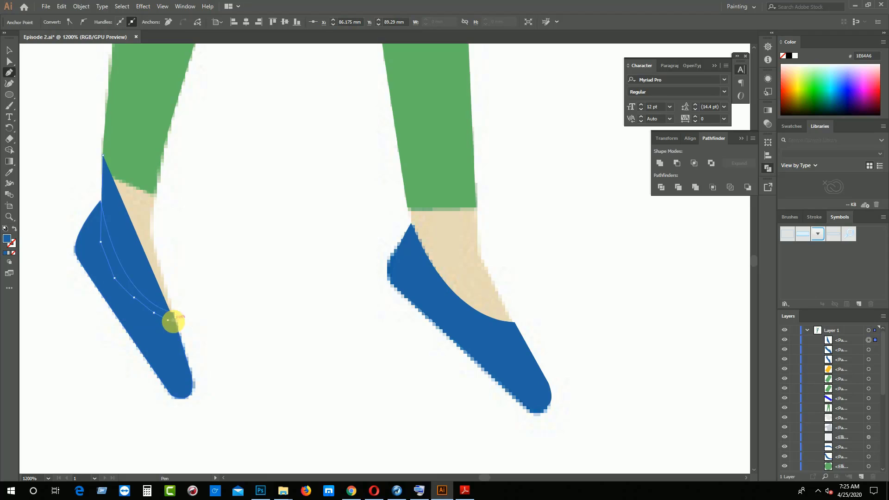
click(13, 253)
drag(155, 192, 170, 146)
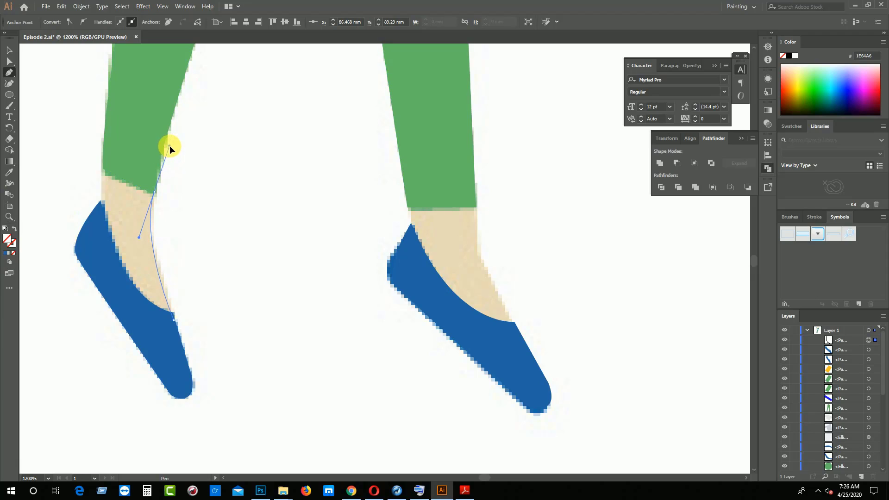
drag(155, 192, 154, 192)
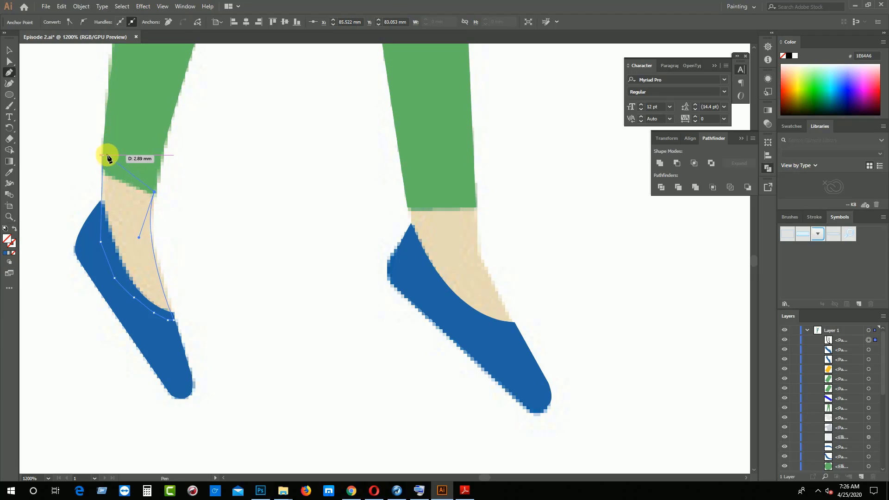
click(102, 156)
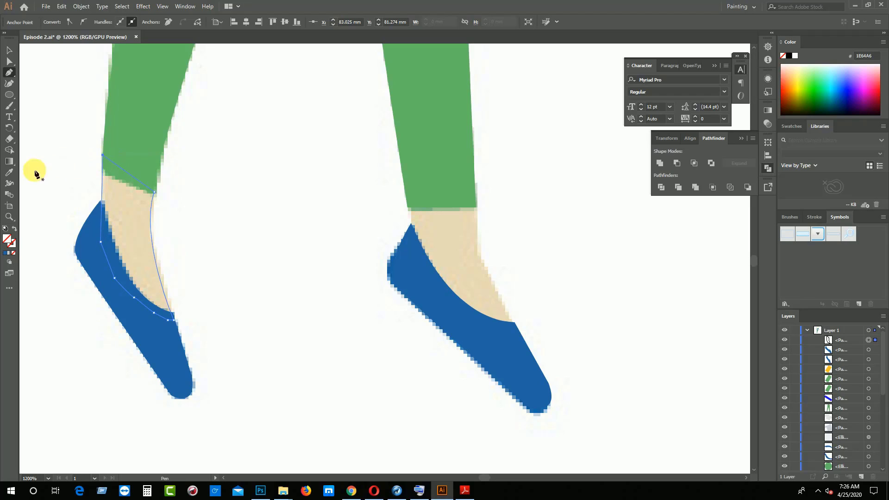
click(9, 173)
click(123, 213)
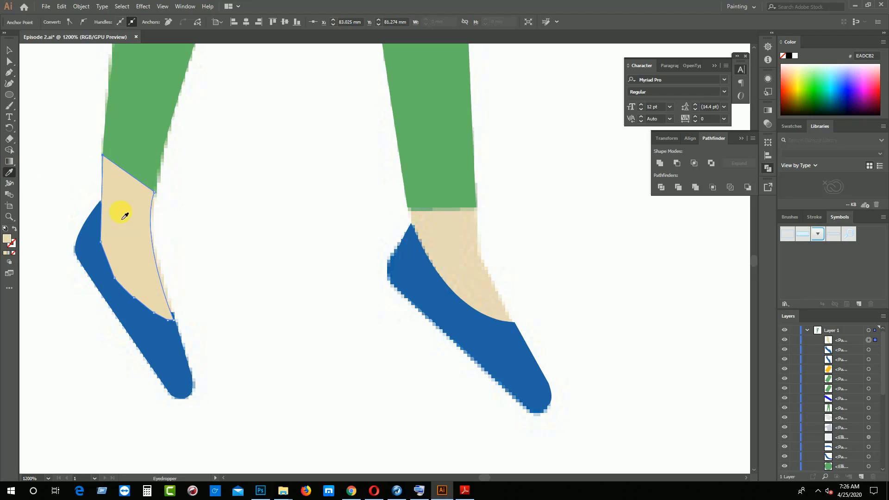
Bring the green trousers in front of the left ankle so the hem covers the top of the skin shape
click(8, 49)
click(134, 138)
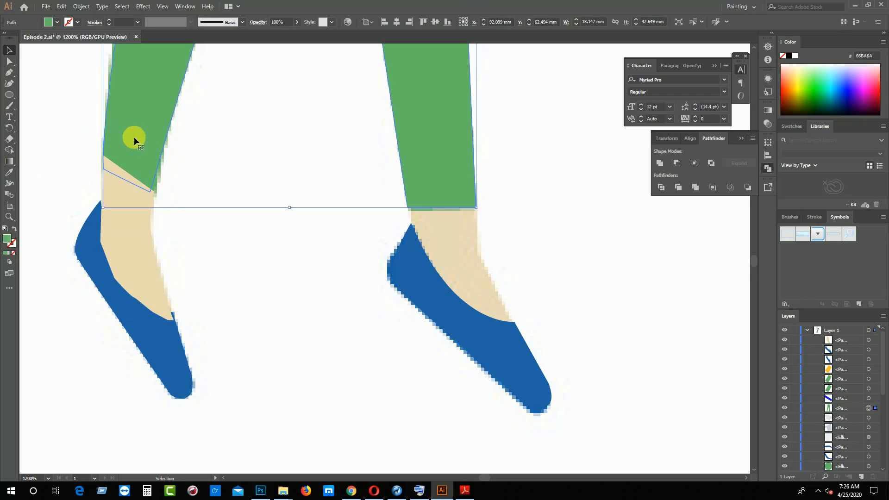
right_click(134, 137)
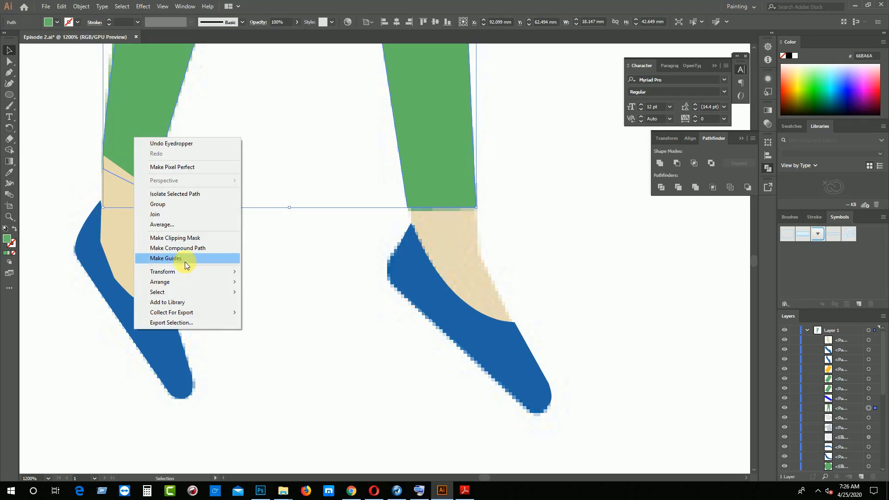
mouse_move(188, 279)
click(256, 282)
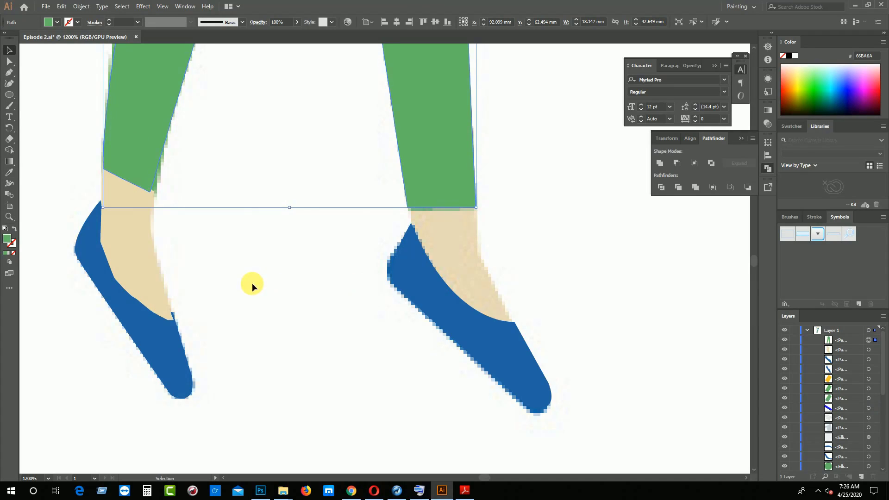
click(251, 283)
Duplicate the left foot's skin shape onto the right foot, then rotate and widen the copy to match the reference
click(148, 229)
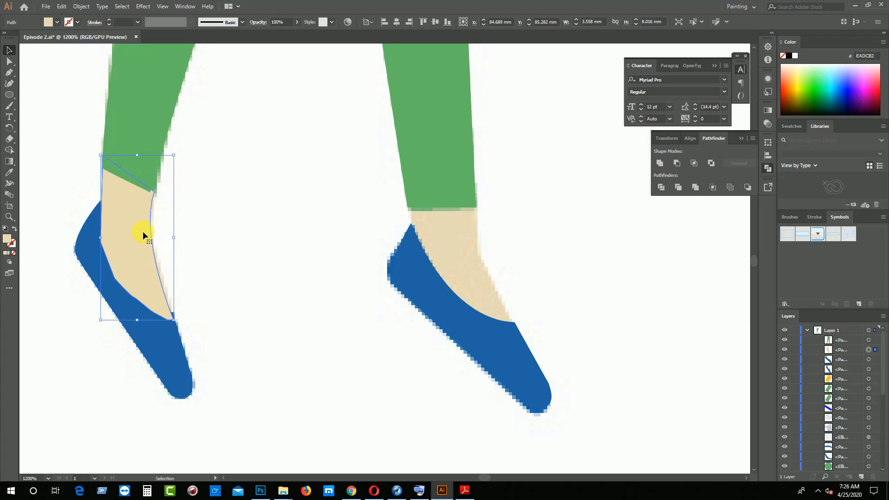
drag(143, 240, 461, 255)
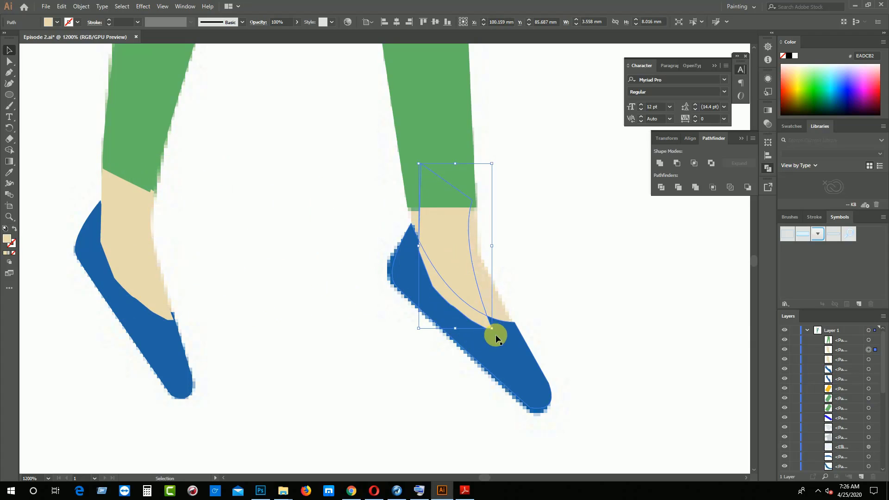
mouse_move(498, 334)
mouse_down()
mouse_move(520, 318)
mouse_move(490, 308)
mouse_move(501, 327)
mouse_move(493, 326)
mouse_up()
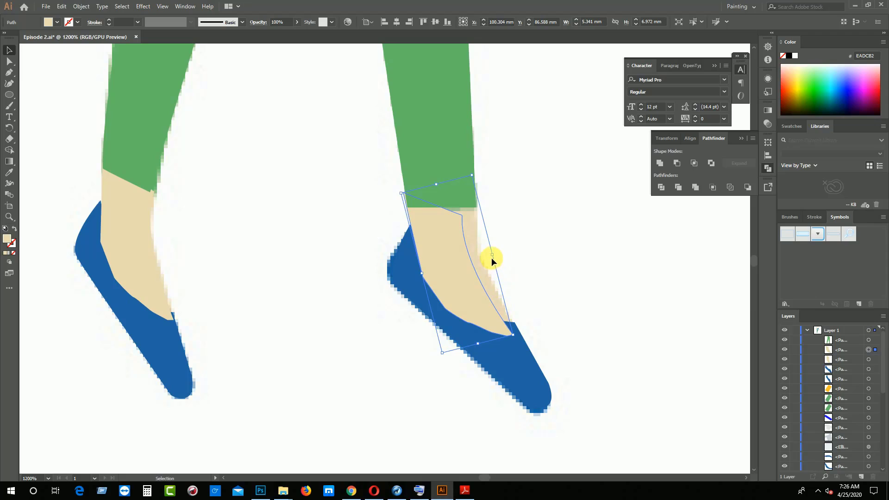
drag(494, 256, 519, 247)
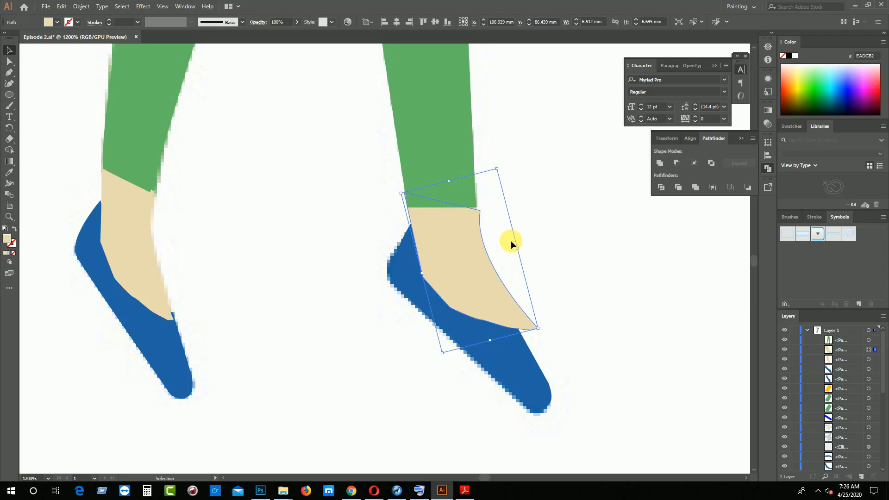
Reshape the copied foot by moving a lower-edge anchor point over the shoe and the upper front corner inside the trouser hem
click(9, 61)
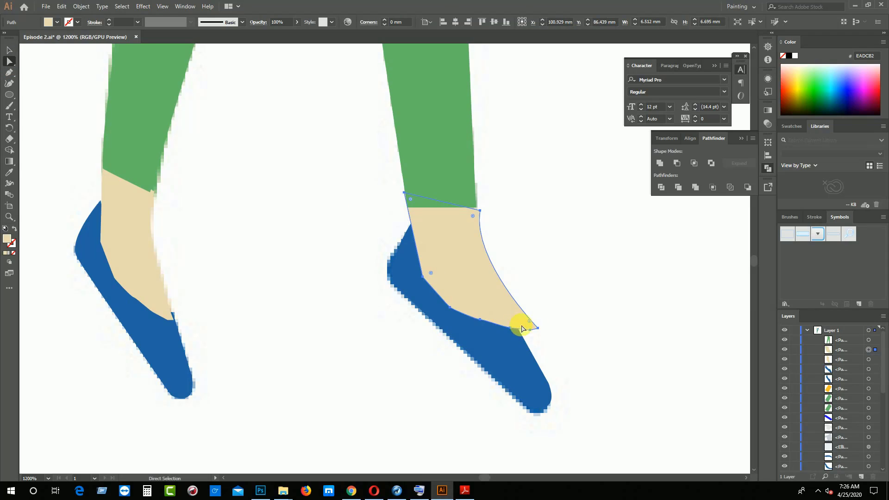
drag(538, 328, 513, 340)
ctrl+click(515, 345)
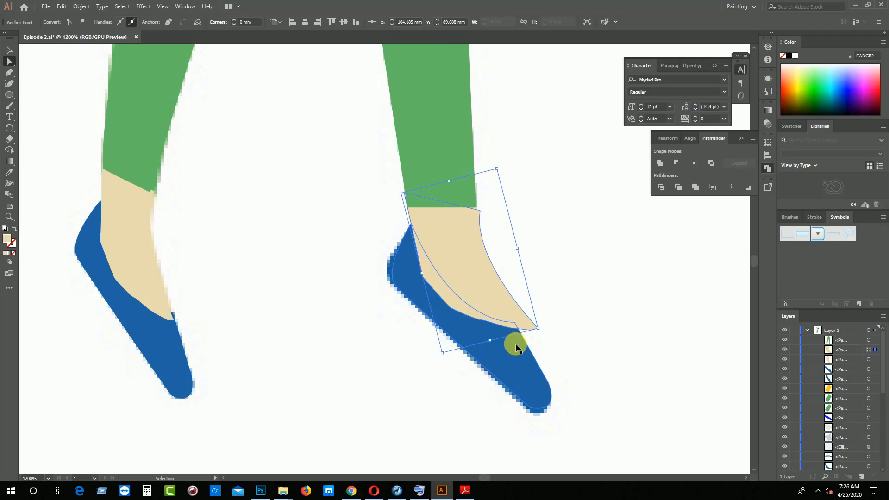
drag(510, 328, 462, 320)
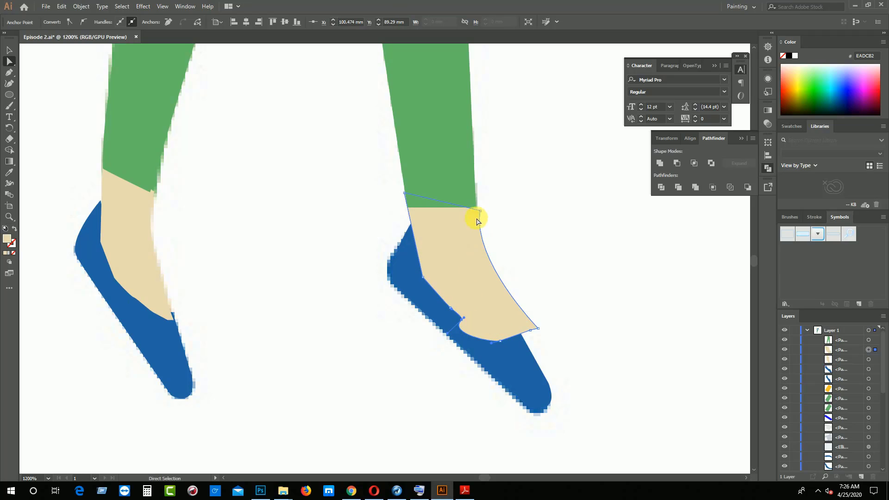
drag(479, 211, 474, 195)
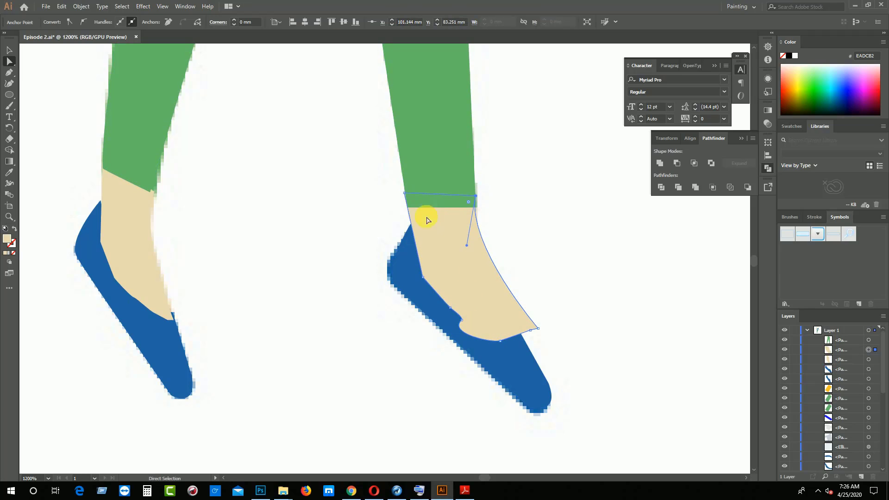
click(10, 50)
click(252, 171)
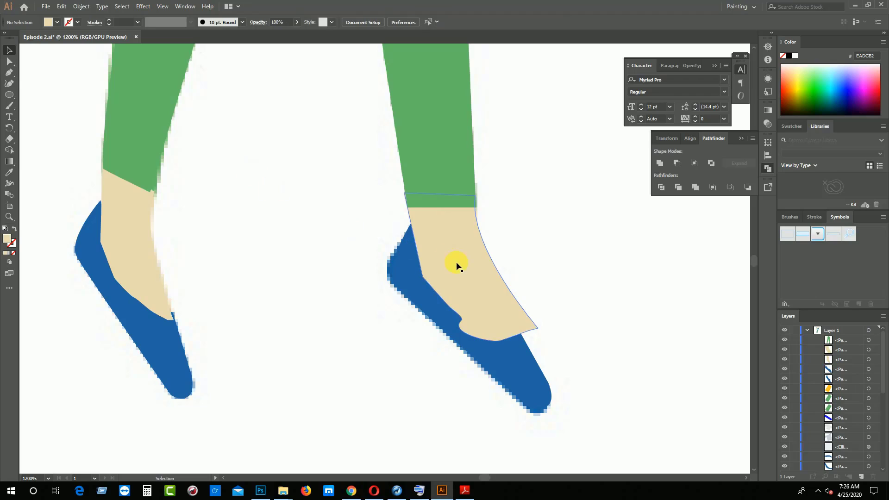
Bring the blue right shoe in front of the right foot's skin shape and deselect it
click(457, 266)
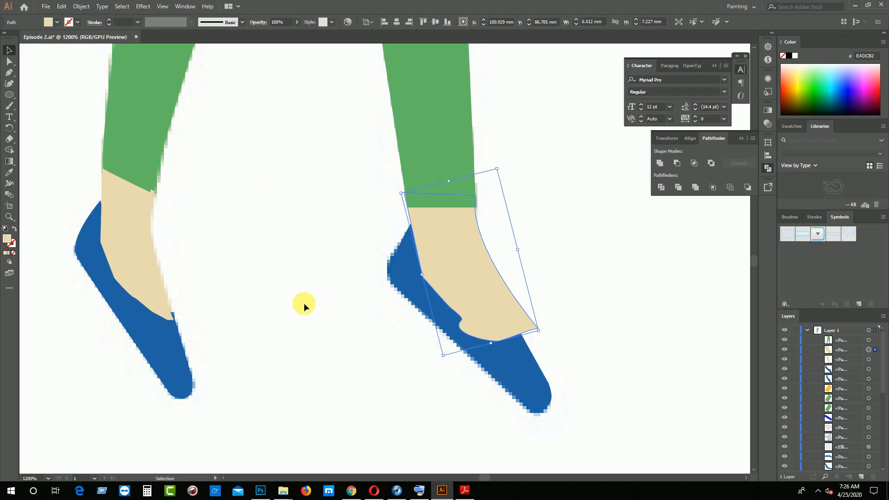
right_click(512, 358)
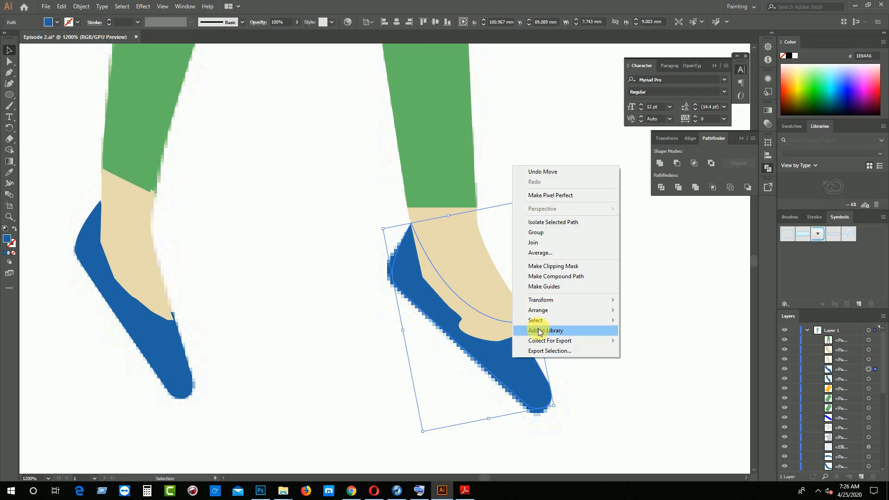
mouse_move(546, 301)
click(622, 308)
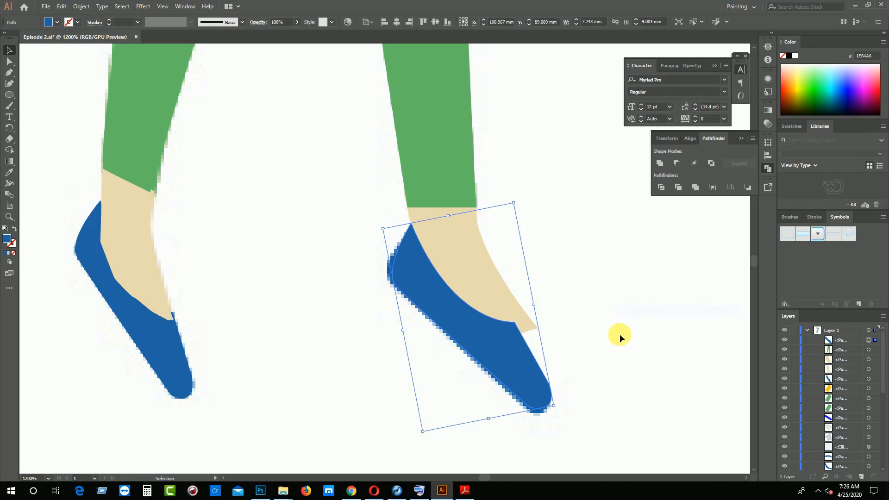
click(619, 334)
Move the right foot's protruding toe-side anchor point in to the shoe's upper edge and deselect the shape
click(528, 321)
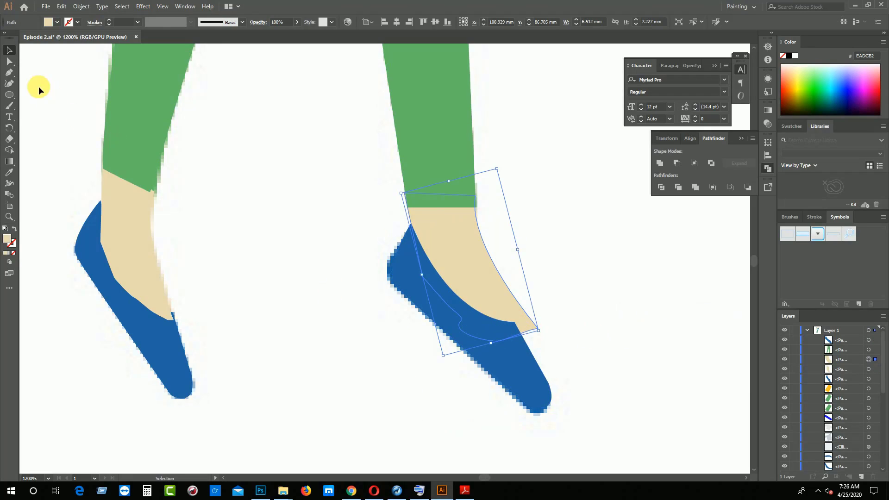
click(10, 63)
click(502, 321)
drag(538, 328, 516, 326)
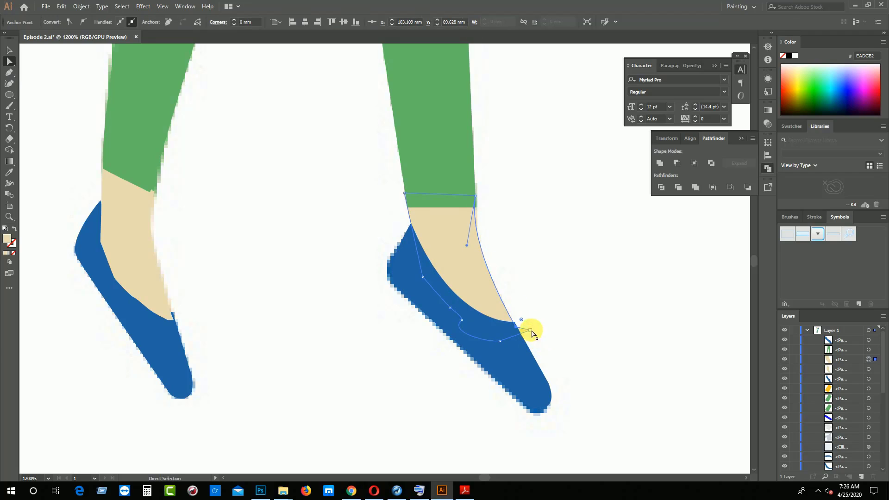
click(561, 347)
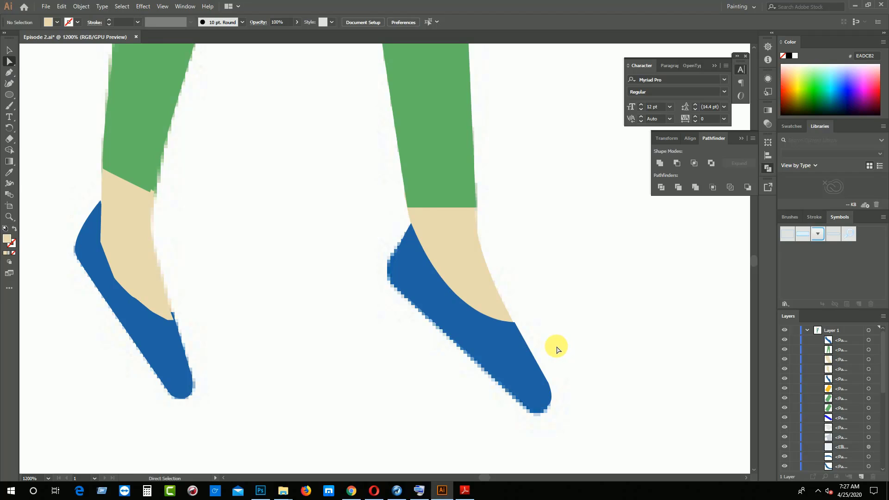
Hide the green trousers path to expose the pocket and seam details of the reference image
scroll(413, 363, down, 2)
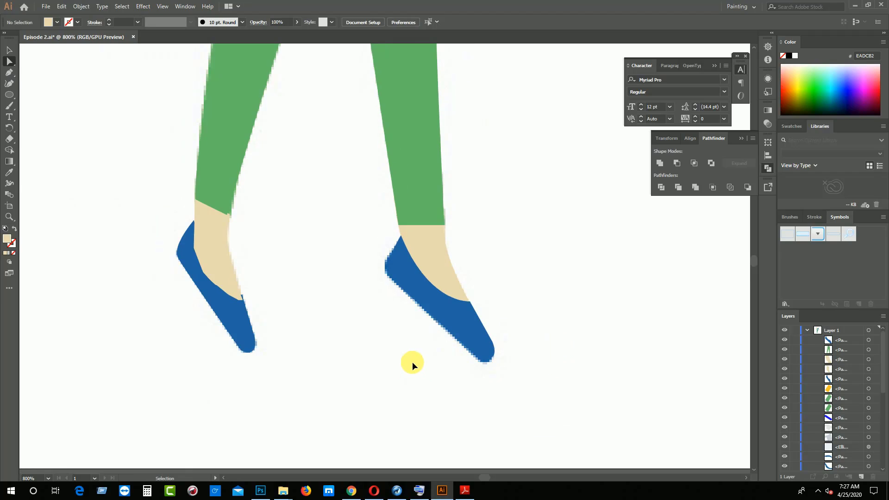
scroll(407, 362, down, 1)
scroll(432, 289, up, 5)
scroll(437, 293, up, 10)
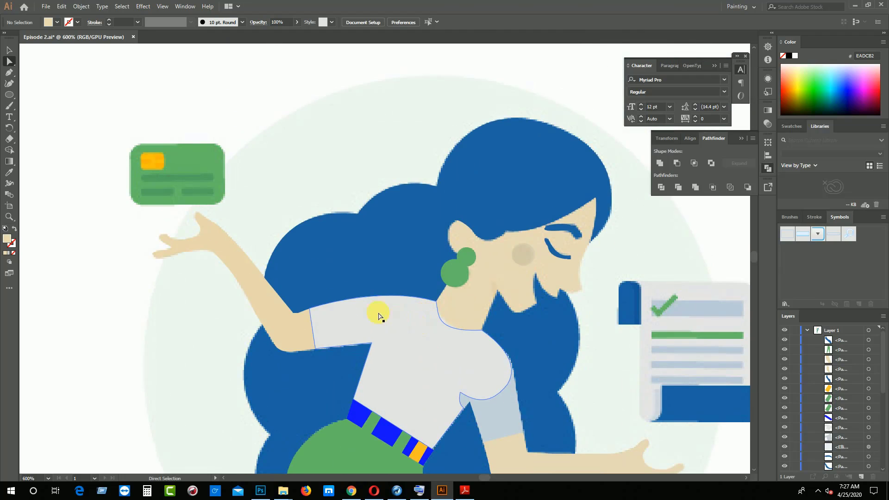
drag(292, 300, 393, 407)
drag(602, 459, 486, 322)
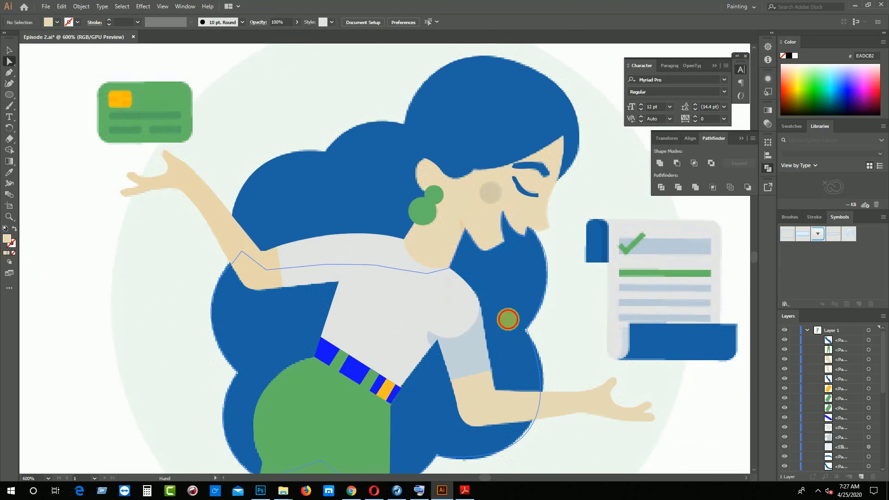
drag(512, 362, 532, 337)
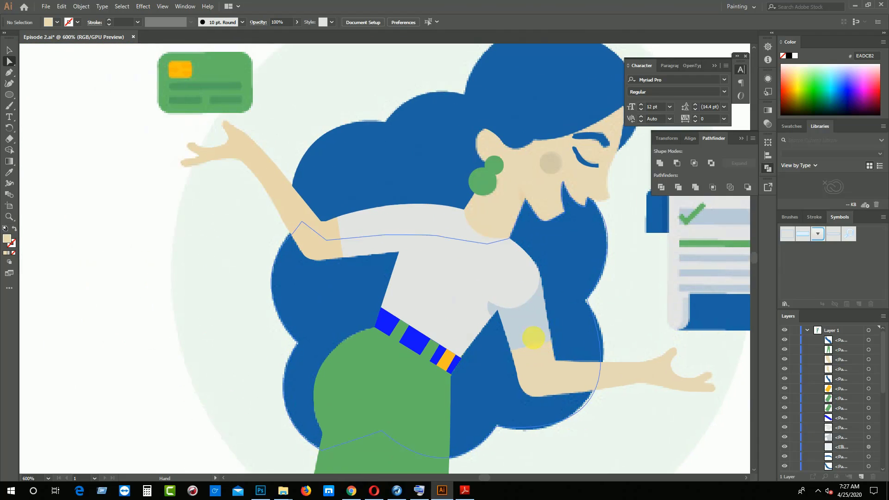
drag(409, 301, 406, 284)
click(399, 312)
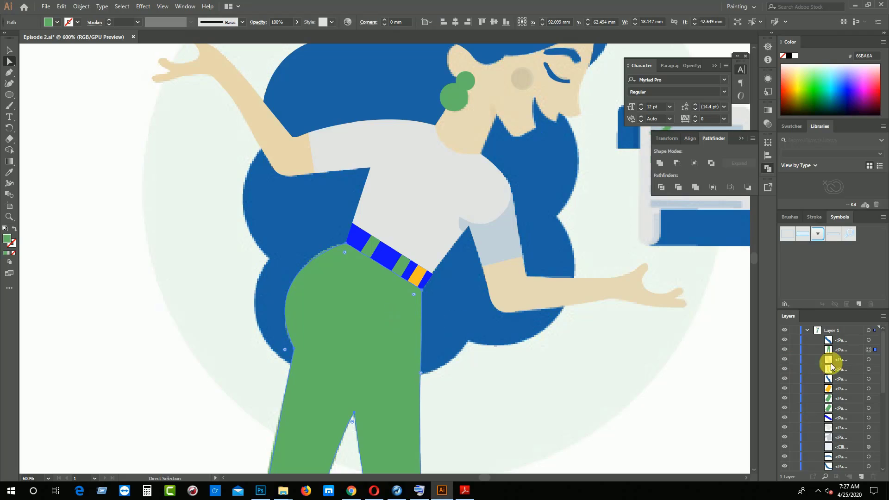
click(787, 350)
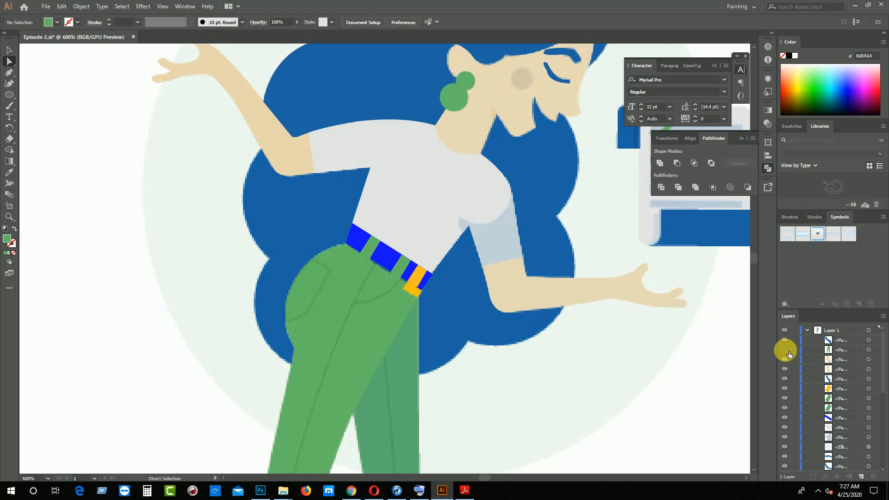
Trace the curved front pocket line below the belt with the Pen tool, from the belt's lower edge to the side seam
scroll(500, 361, down, 2)
key(ctrl+equal)
key(ctrl+equal)
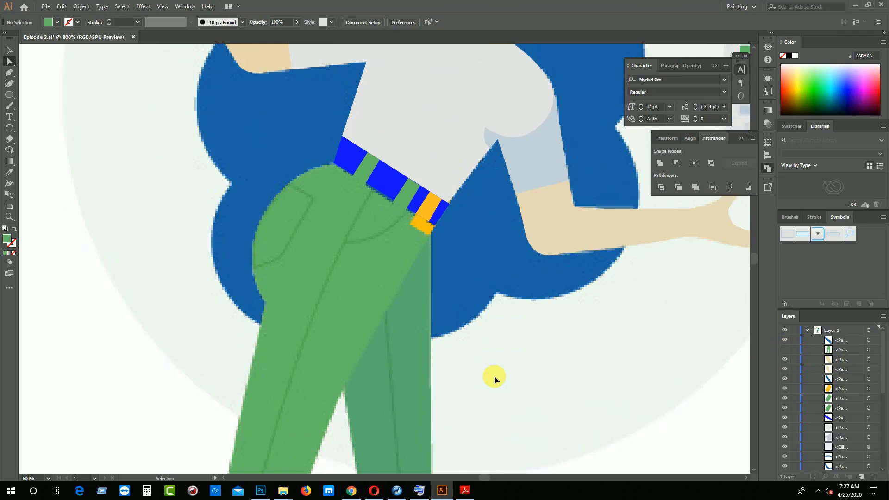
key(p)
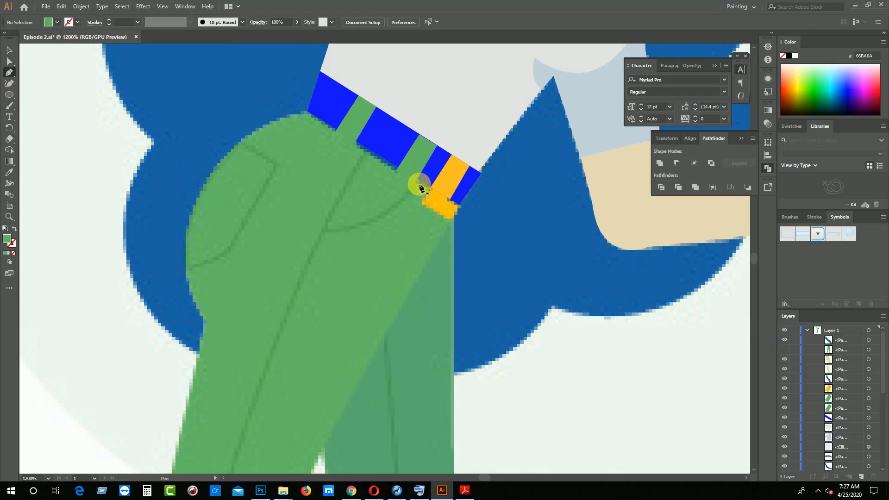
click(416, 181)
drag(325, 230, 290, 226)
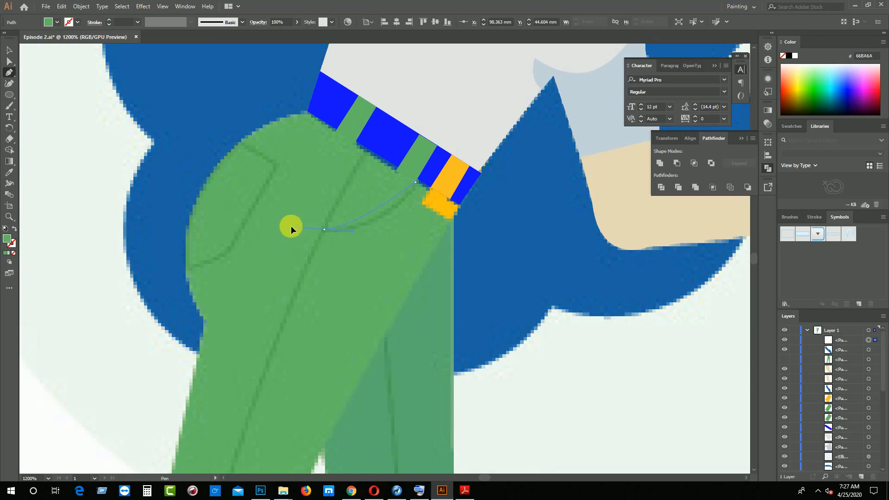
click(324, 230)
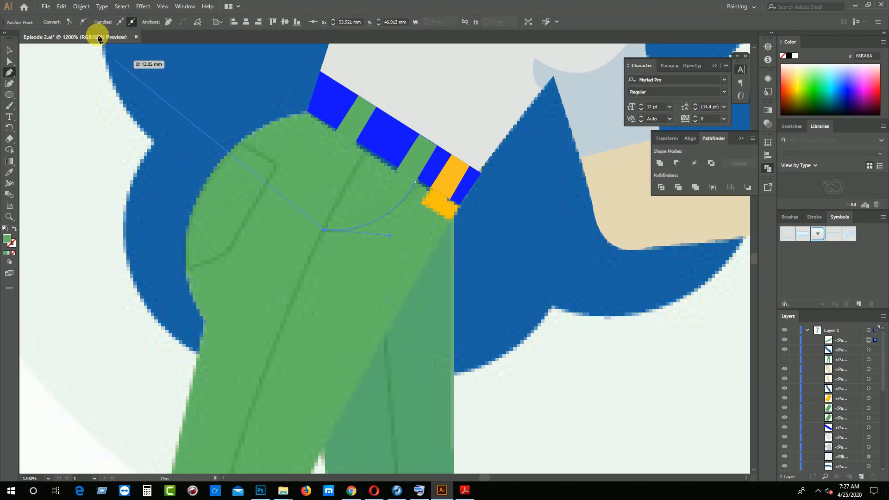
Select the front pocket curve and give it a 0.25 pt black stroke
click(8, 51)
click(182, 111)
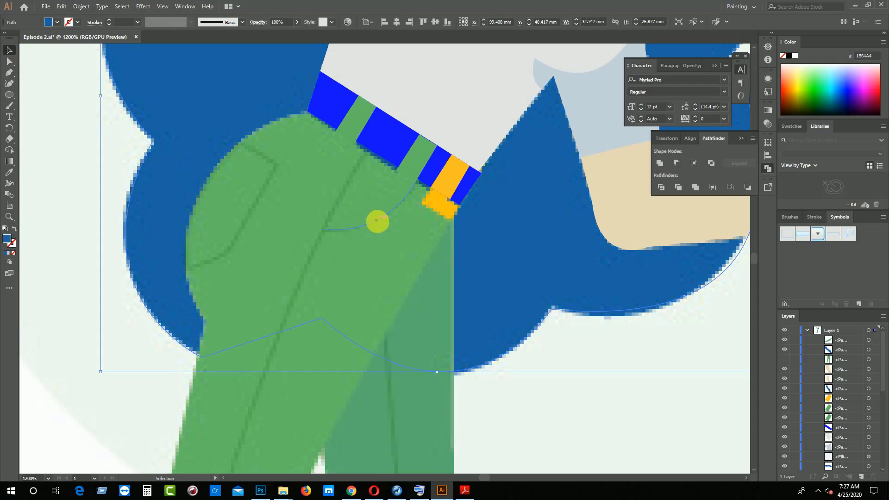
click(378, 222)
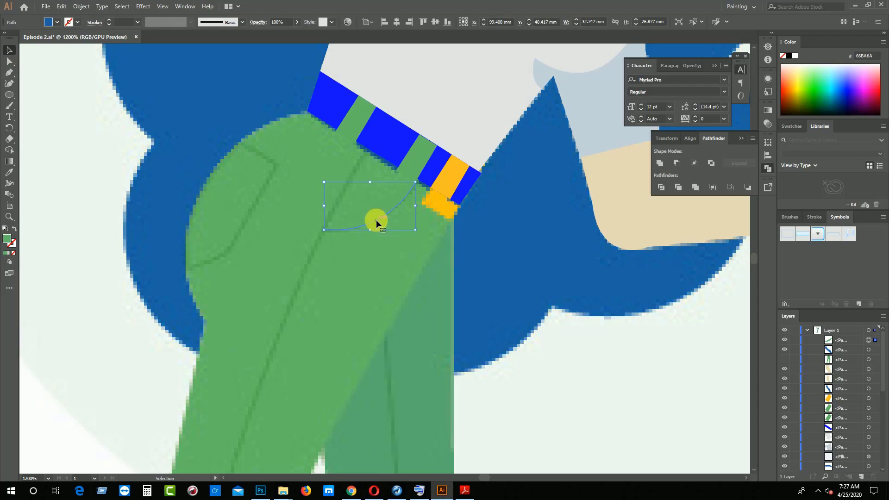
click(110, 22)
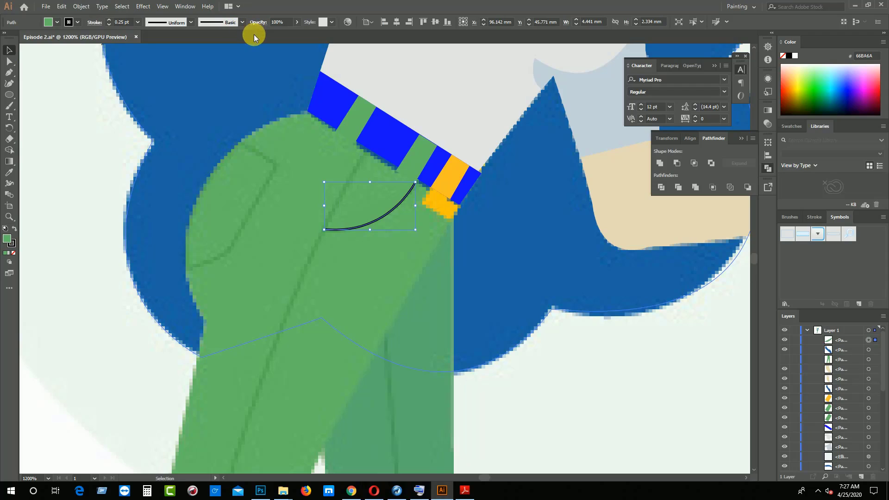
Apply the width profile tapered at both ends to the pocket curve's stroke and lower its opacity to 14%
click(235, 25)
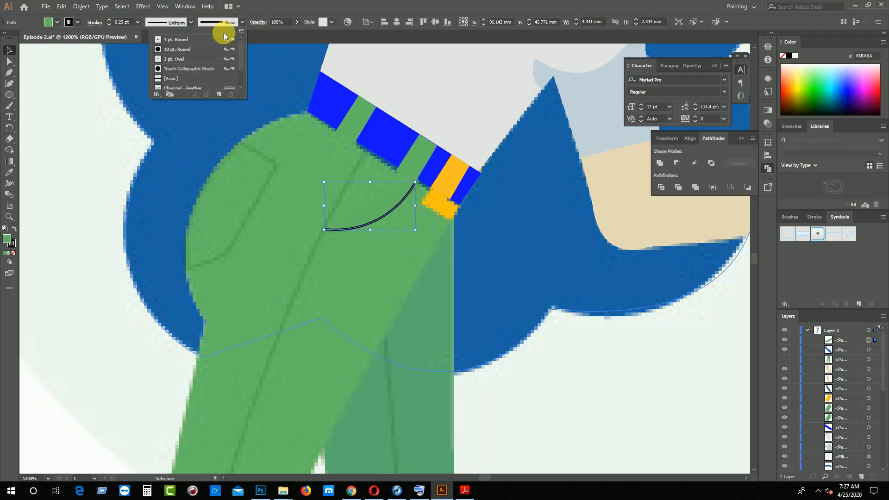
click(171, 27)
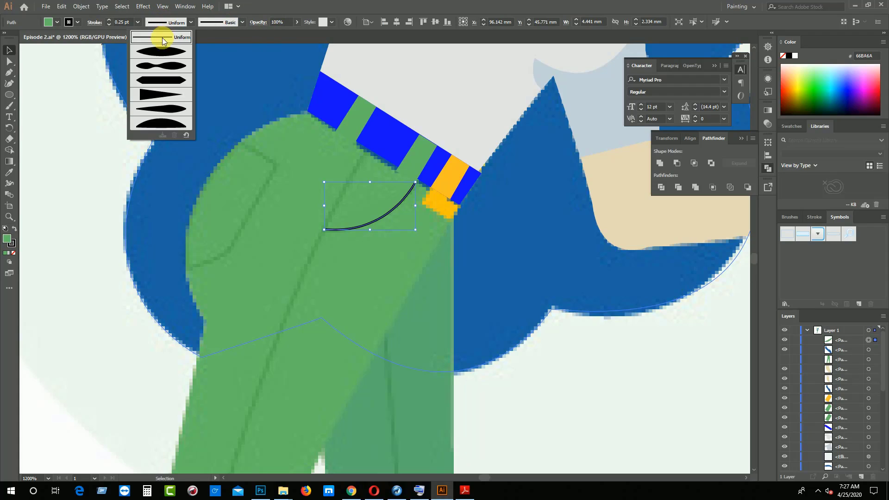
click(161, 49)
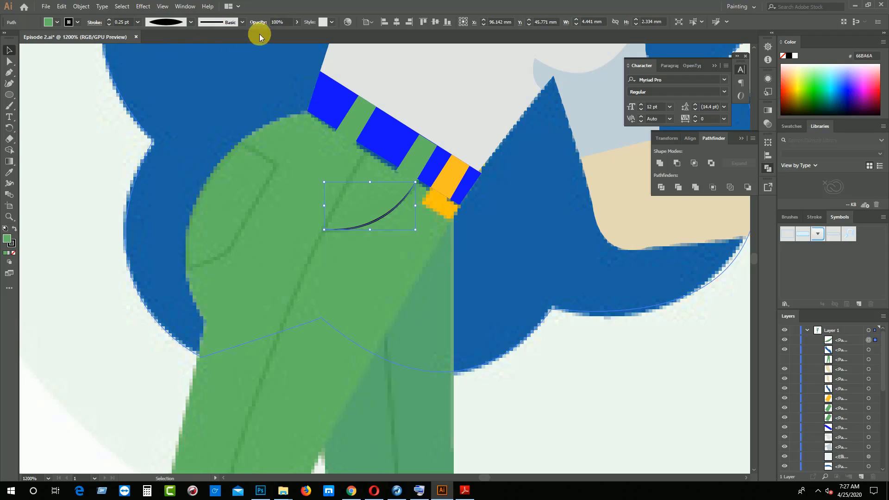
click(297, 22)
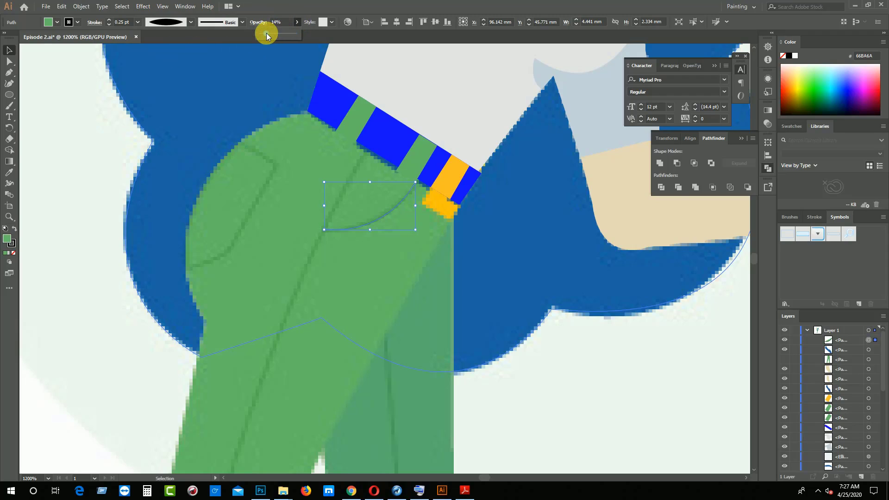
Trace the back pocket outline on the hip with the Pen tool, about 4.4 mm wide and 6 mm high, ending at the trousers' outer edge
click(244, 143)
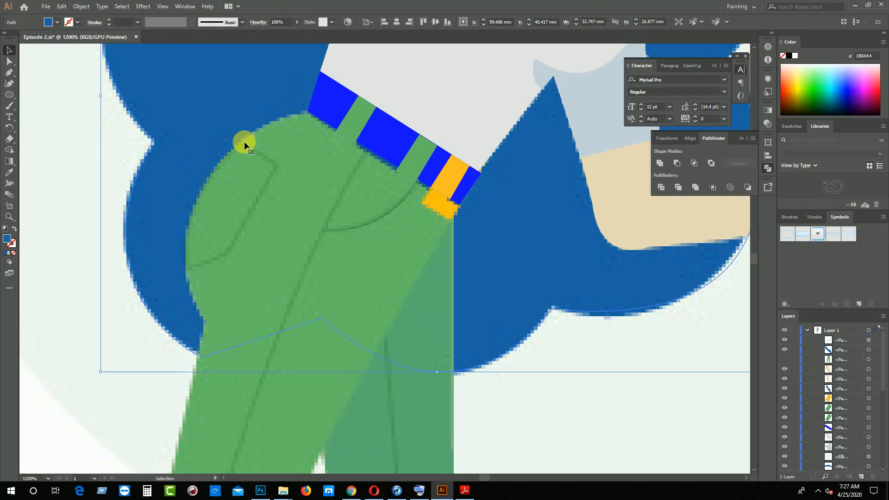
click(392, 214)
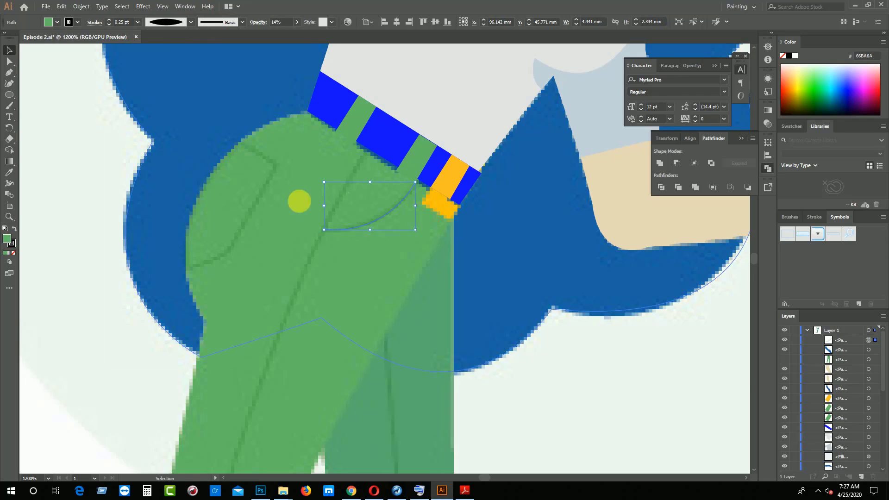
click(274, 201)
key(p)
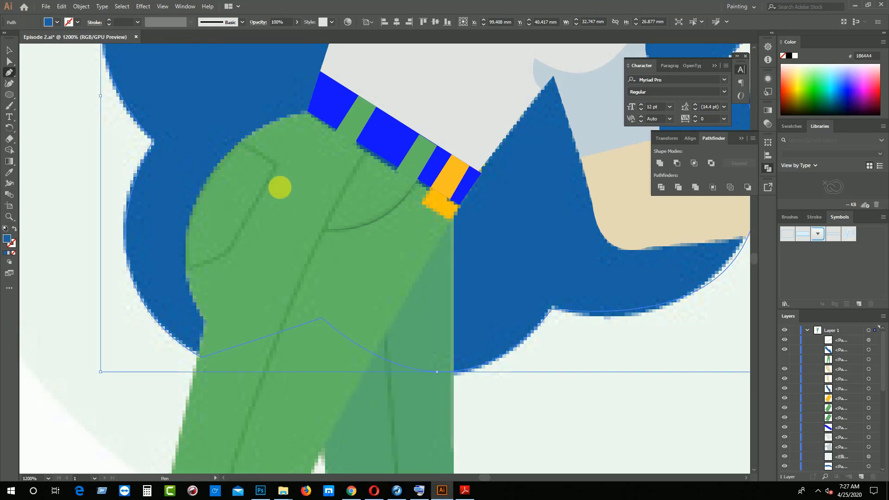
click(243, 145)
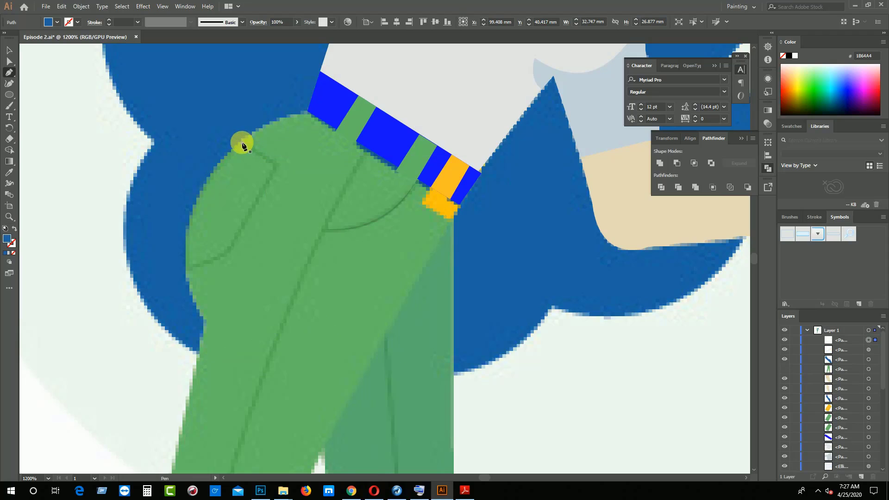
click(277, 165)
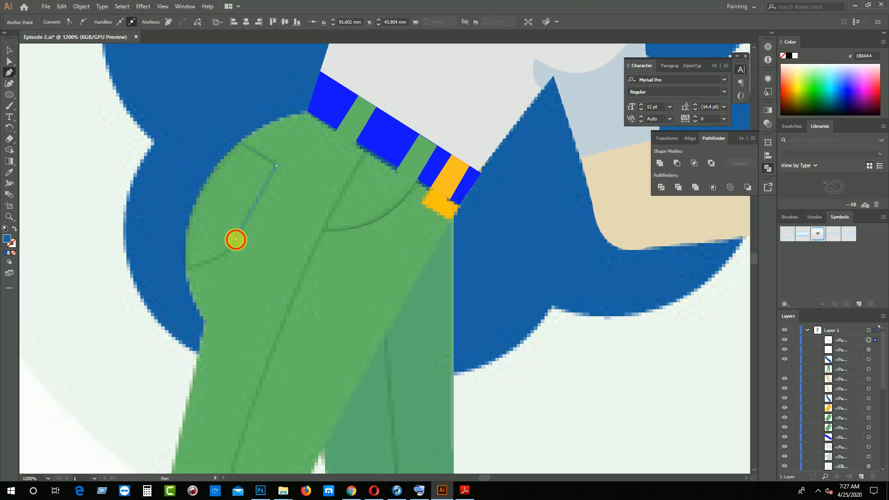
click(235, 239)
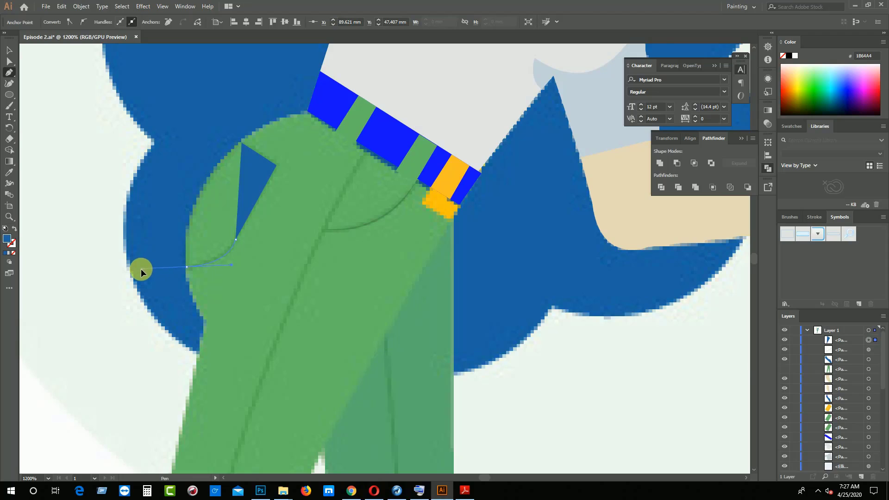
drag(139, 269, 187, 265)
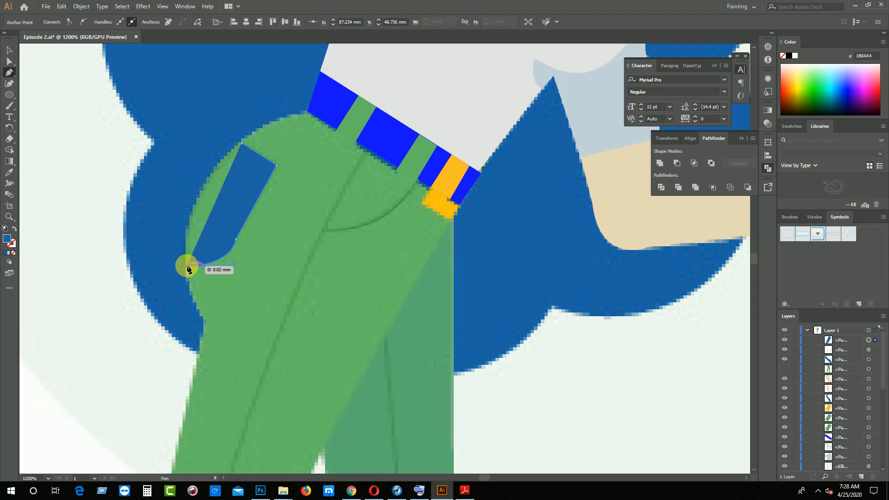
Remove the back pocket path's fill and give it a 0.25 pt black stroke
click(13, 253)
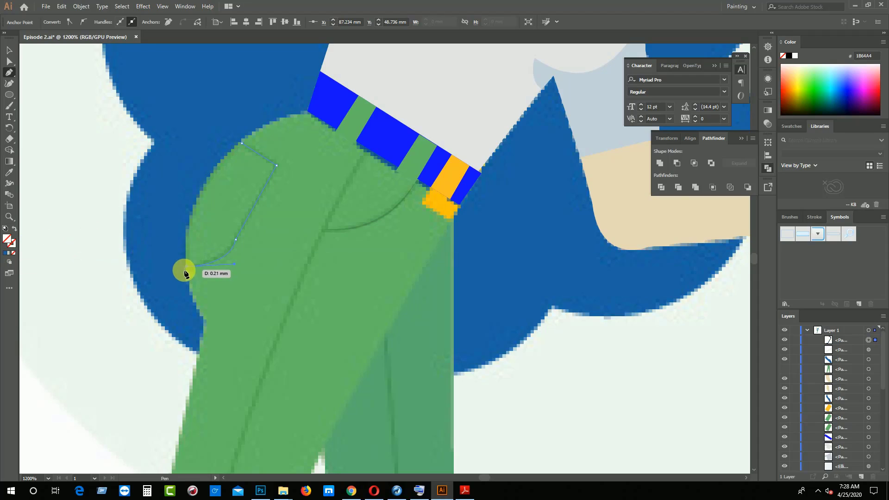
click(9, 50)
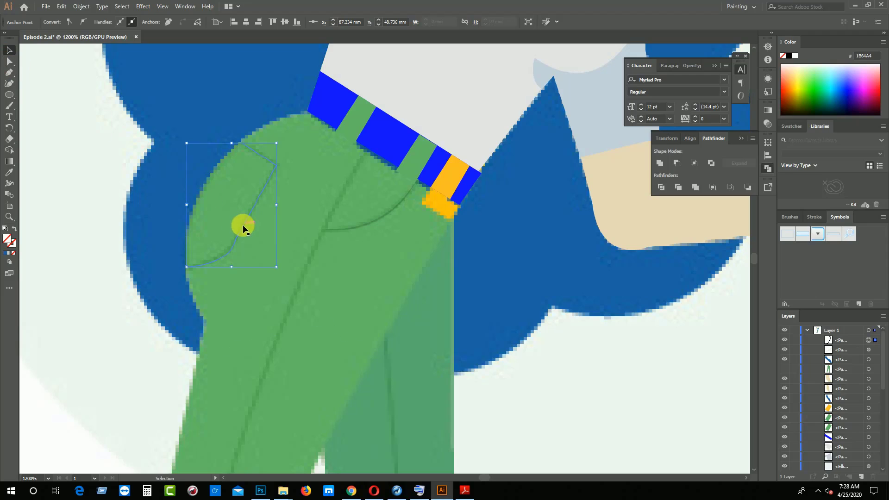
click(204, 23)
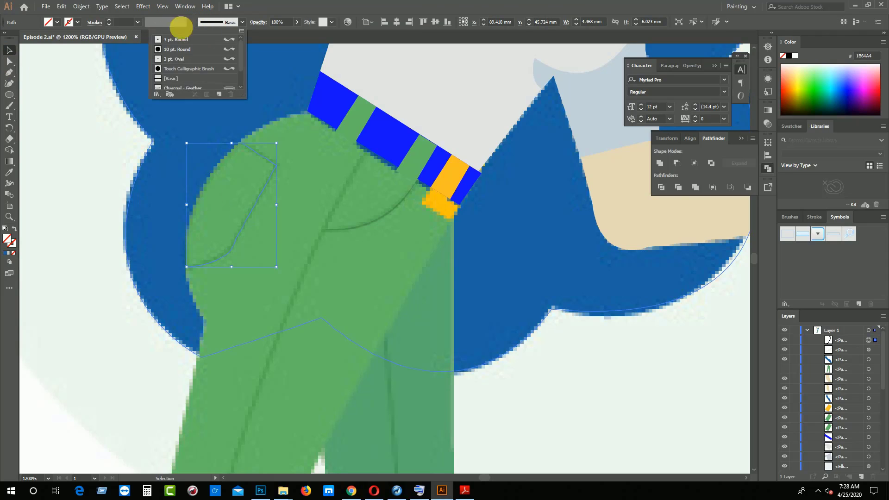
click(163, 26)
click(109, 20)
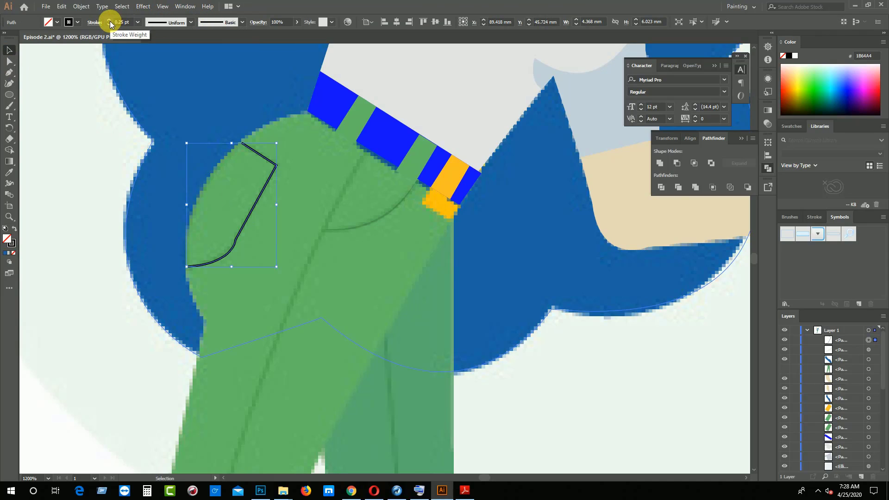
Apply the width profile tapered at both ends to the back pocket's stroke and set its opacity to 15%
click(163, 23)
click(163, 49)
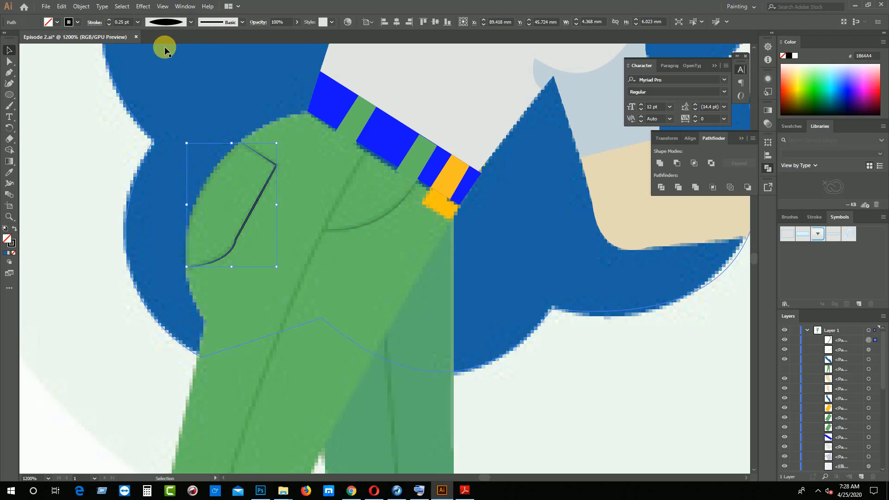
click(283, 22)
text(15)
key(Return)
click(115, 232)
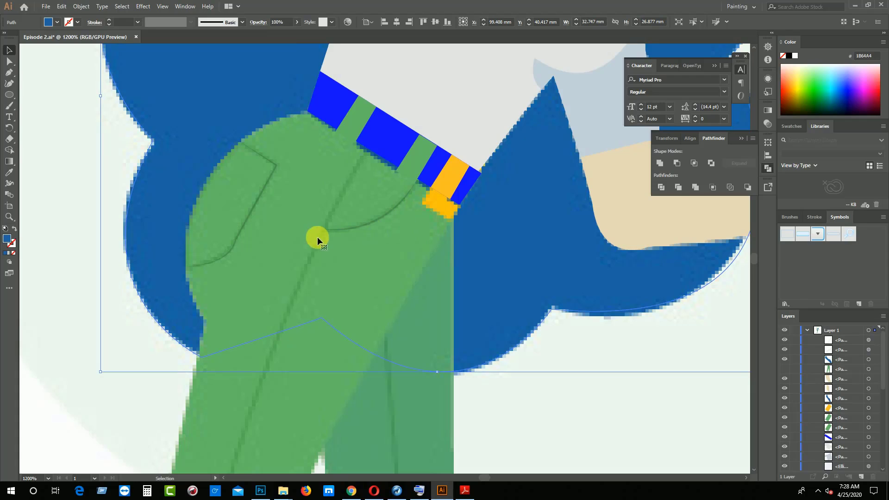
Trace the front leg's side seam with the Pen tool as one curve about 38 mm high, from below the belt to the ankle hem
scroll(318, 238, down, 2)
key(p)
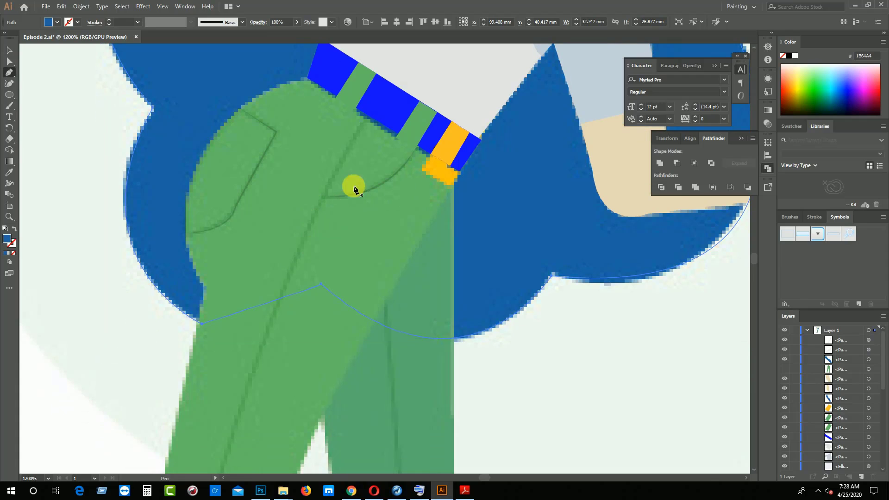
click(365, 121)
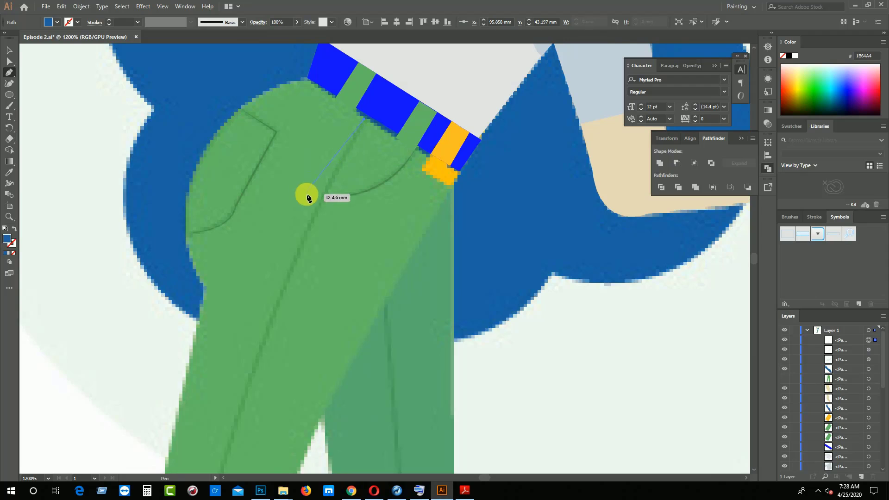
key(ctrl+minus)
key(ctrl+minus)
key(ctrl+minus)
key(ctrl+minus)
scroll(357, 245, down, 2)
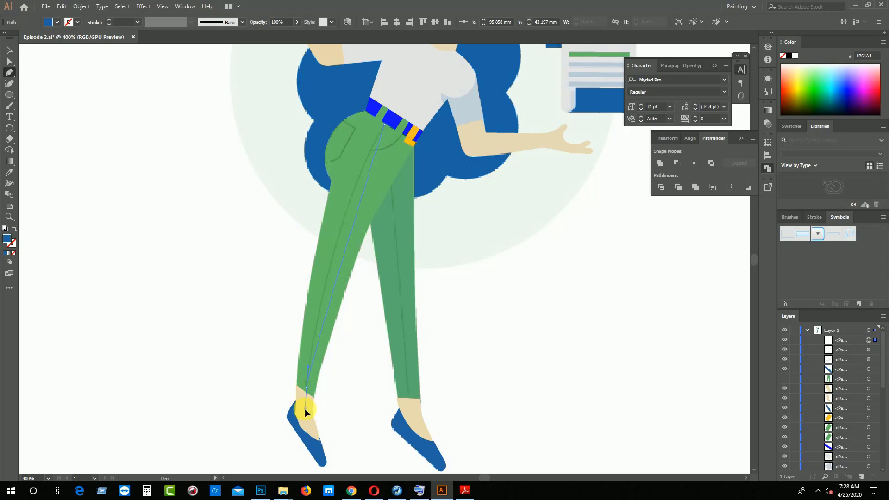
drag(304, 437, 301, 402)
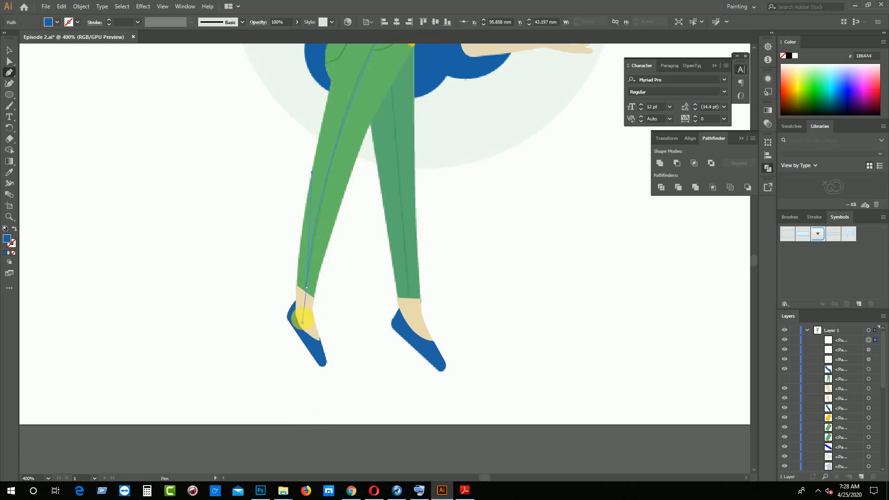
click(307, 287)
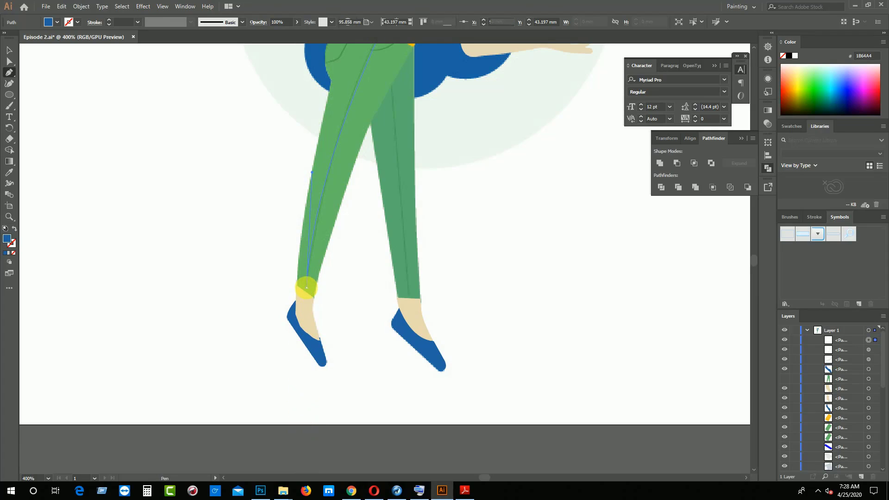
click(307, 287)
click(9, 50)
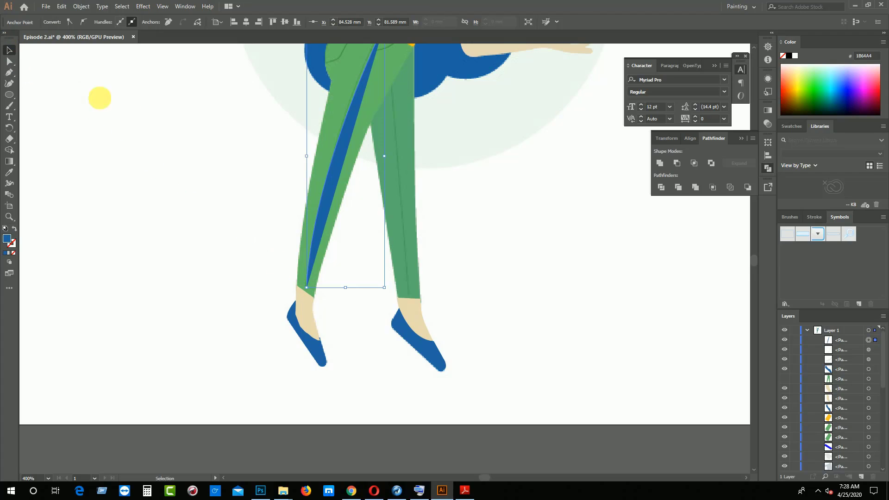
Remove the fill from the front leg's seam path and give it a 0.25 pt black stroke
click(272, 204)
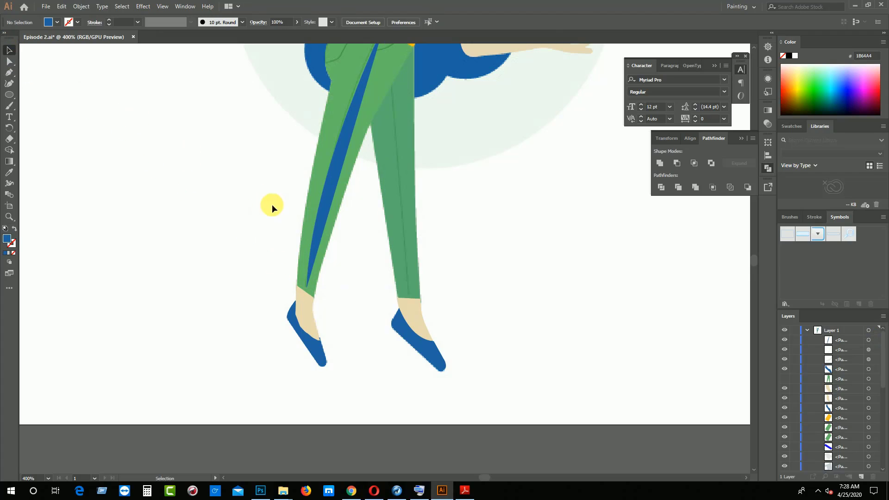
click(13, 254)
click(324, 234)
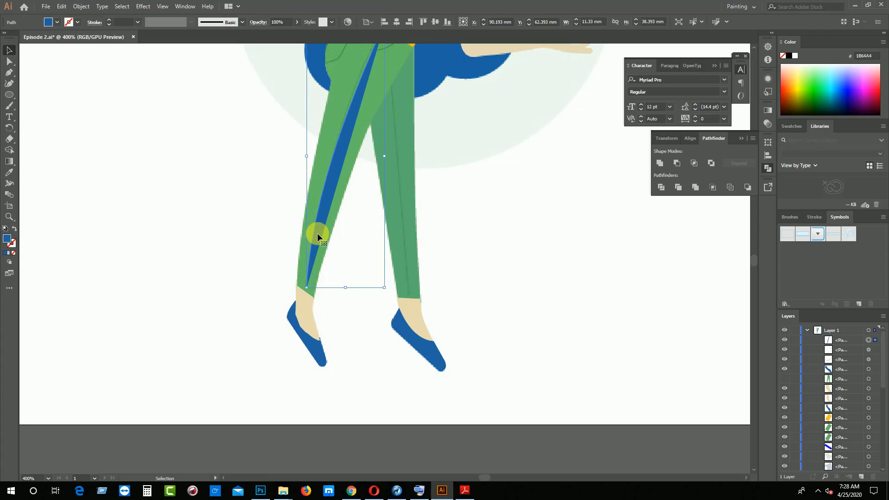
click(14, 254)
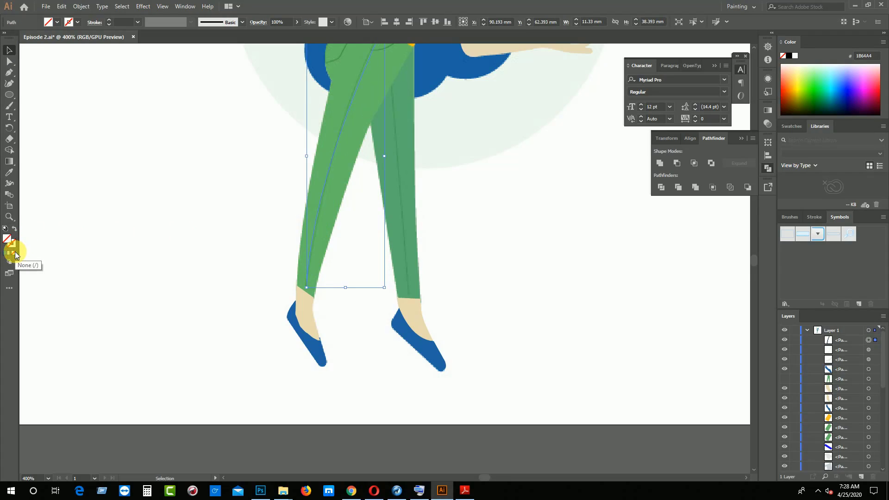
click(109, 19)
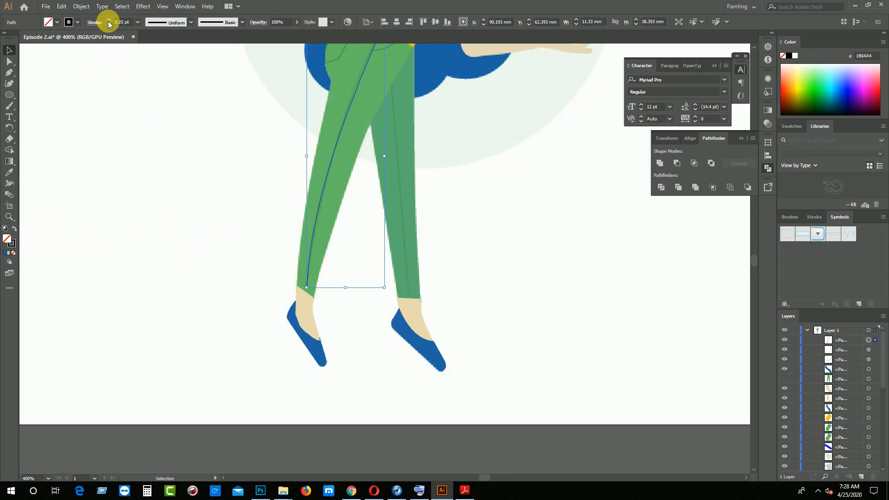
Apply the width profile tapered at both ends to the front leg's seam stroke and set its opacity to 15%
click(153, 22)
click(165, 48)
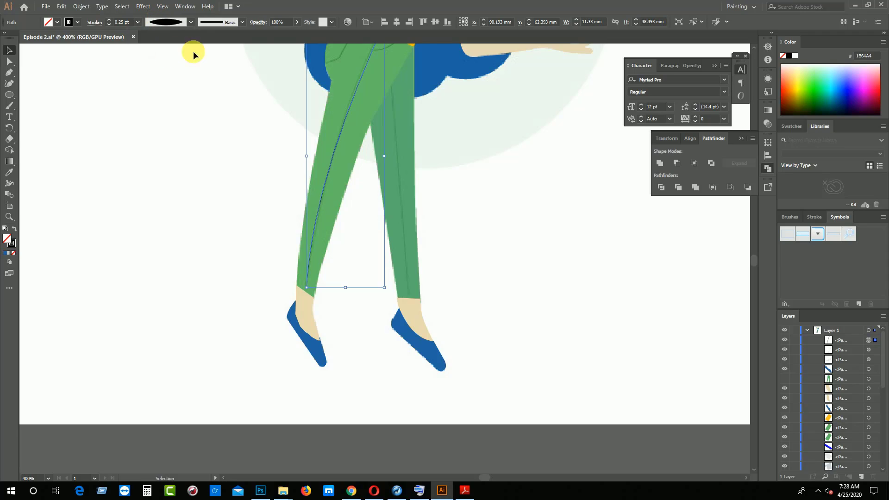
text(15)
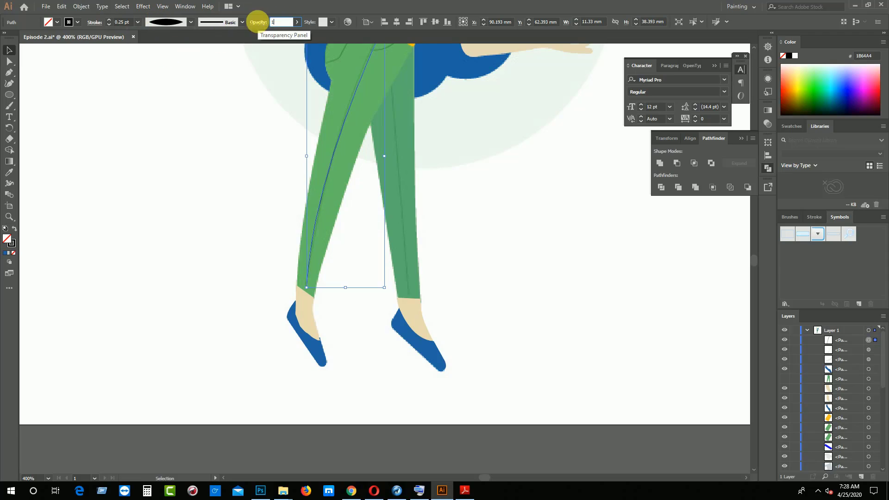
key(Return)
click(162, 206)
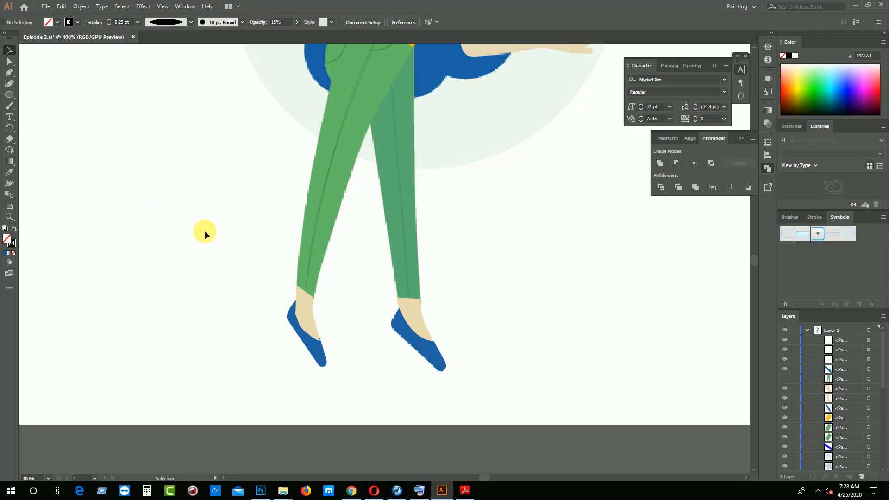
Draw a straight seam line about 30 mm high down the darker rear leg with the Pen tool, from the thigh to the ankle hem
drag(205, 233, 168, 291)
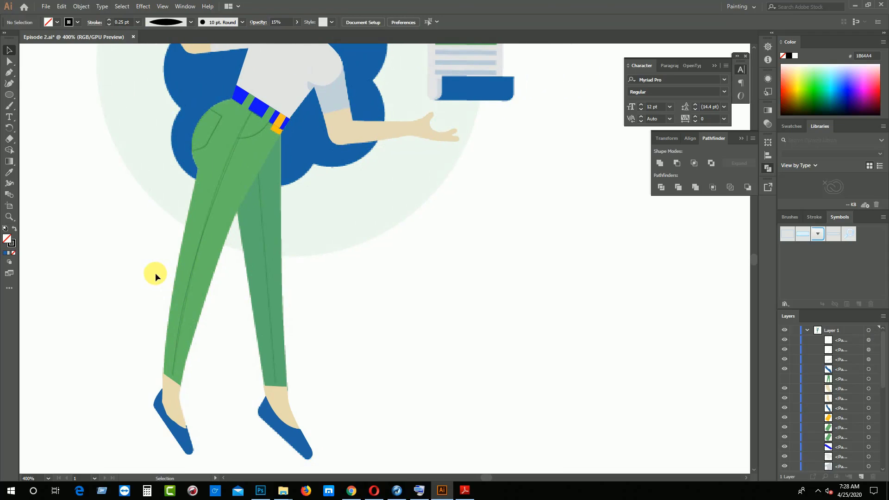
click(258, 174)
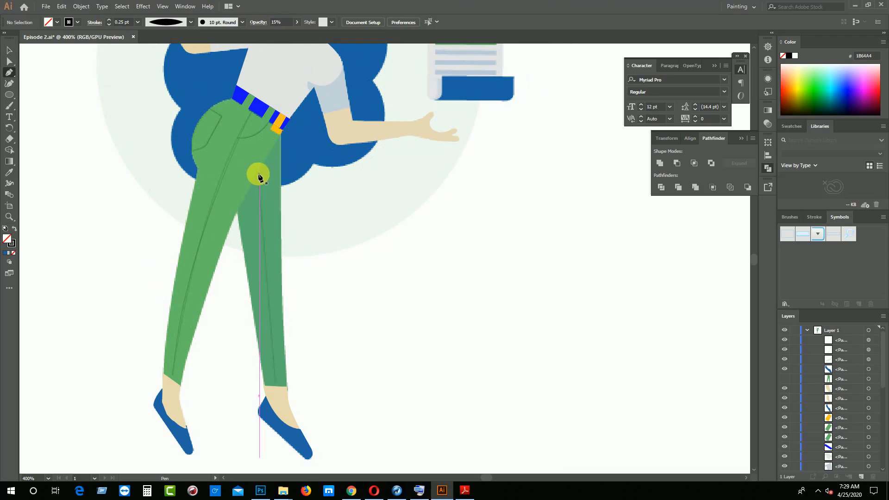
click(274, 380)
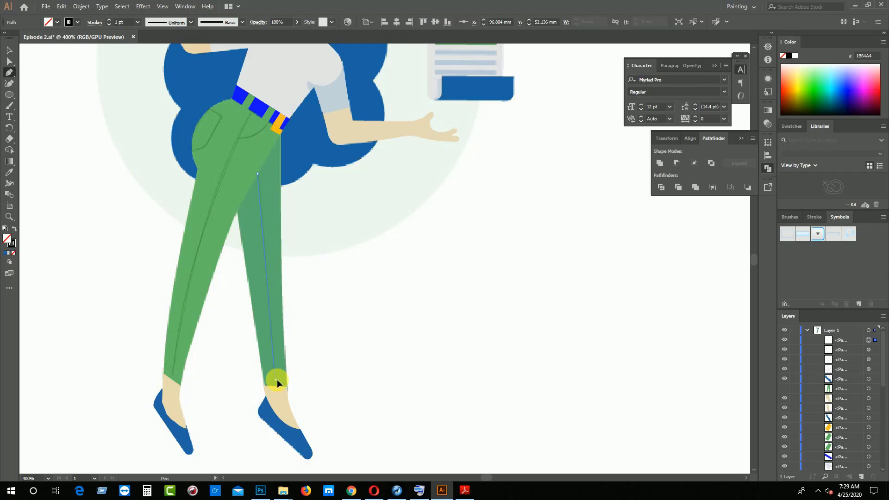
click(9, 50)
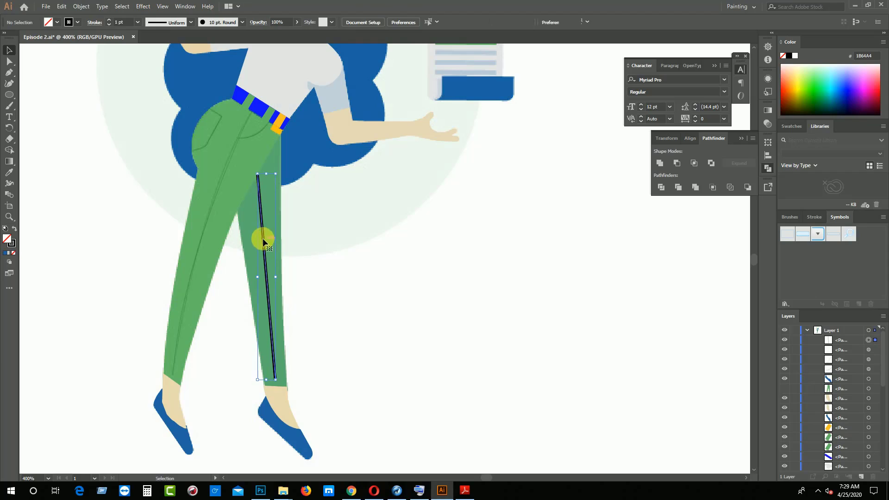
Apply the width profile tapered at both ends to the rear leg's seam line and set its opacity to 15%
click(261, 239)
click(171, 23)
click(169, 50)
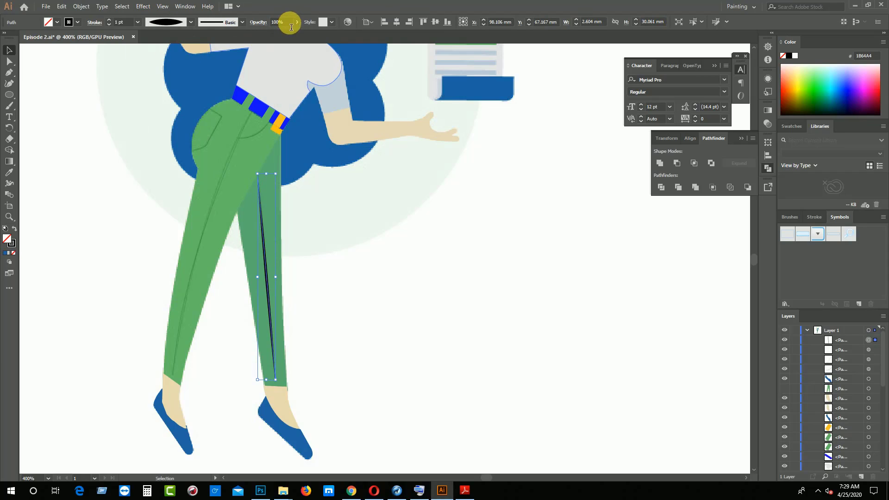
text(15)
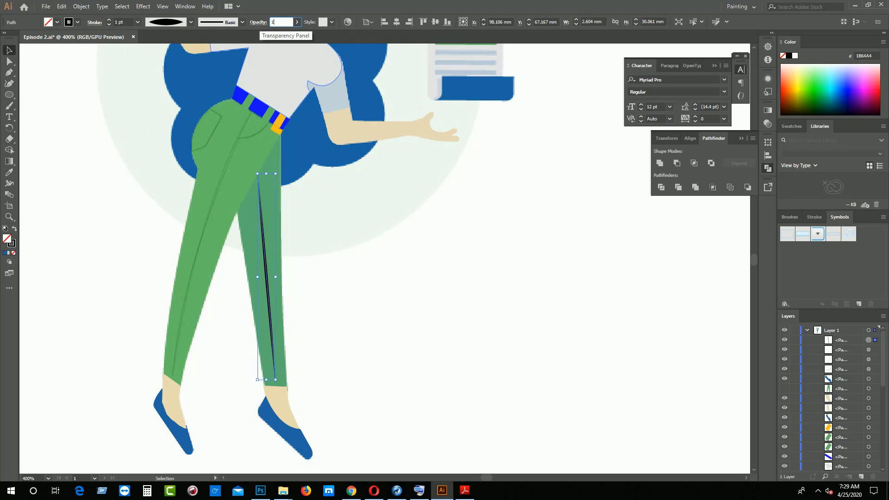
click(401, 308)
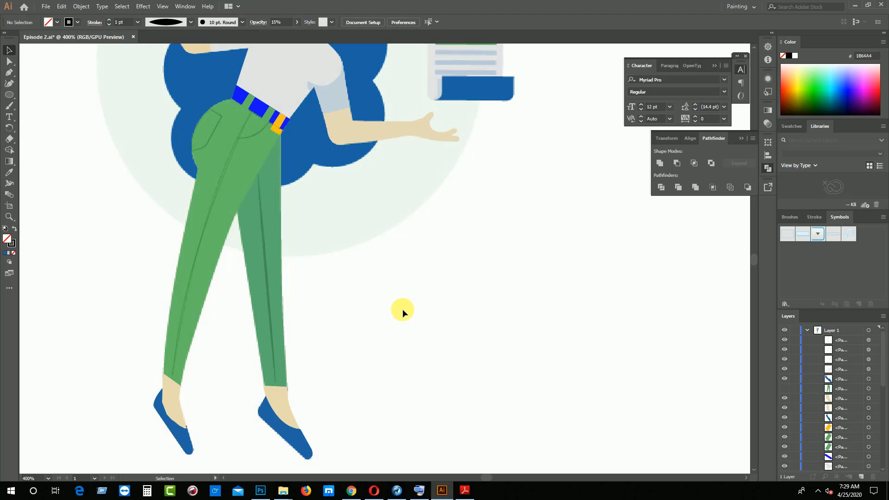
Save the document and bring the woman's upper body into view
key(a)
key(ctrl+s)
key(v)
scroll(244, 278, up, 10)
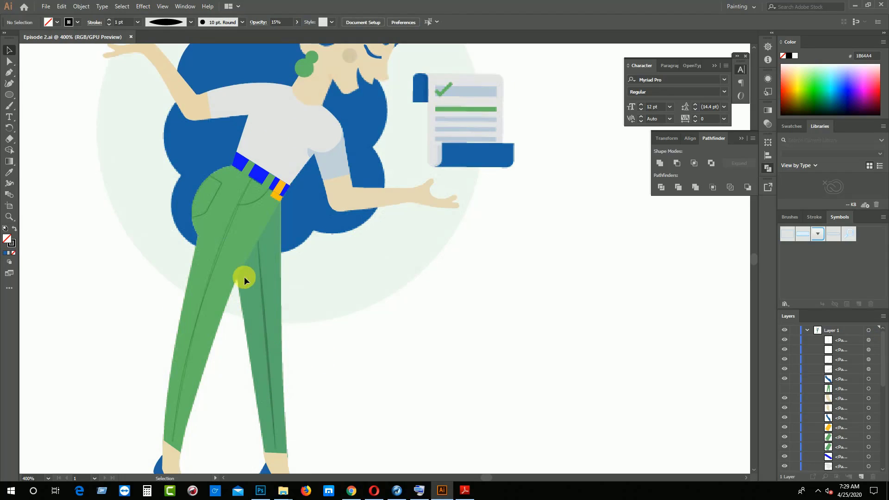
scroll(260, 287, up, 1)
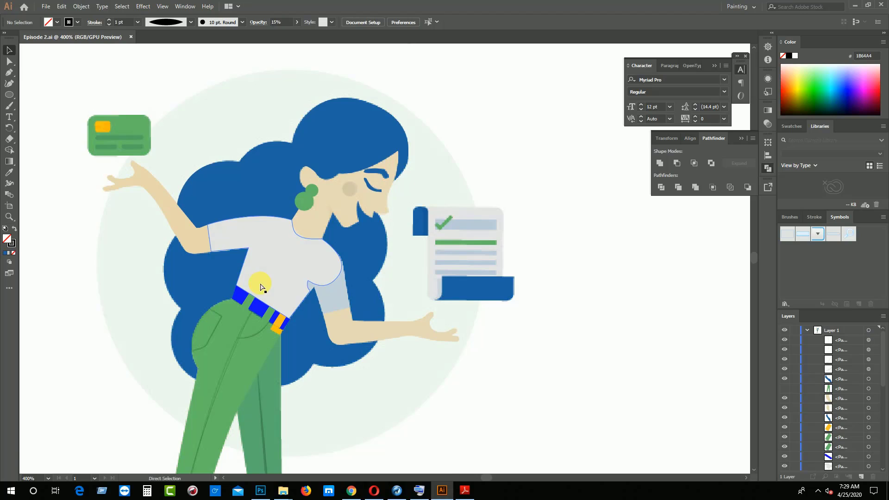
Draw a rectangle about 9 × 5.9 mm over the reference bank card above the raised hand and remove its stroke
key(ctrl+plus)
drag(254, 260, 411, 367)
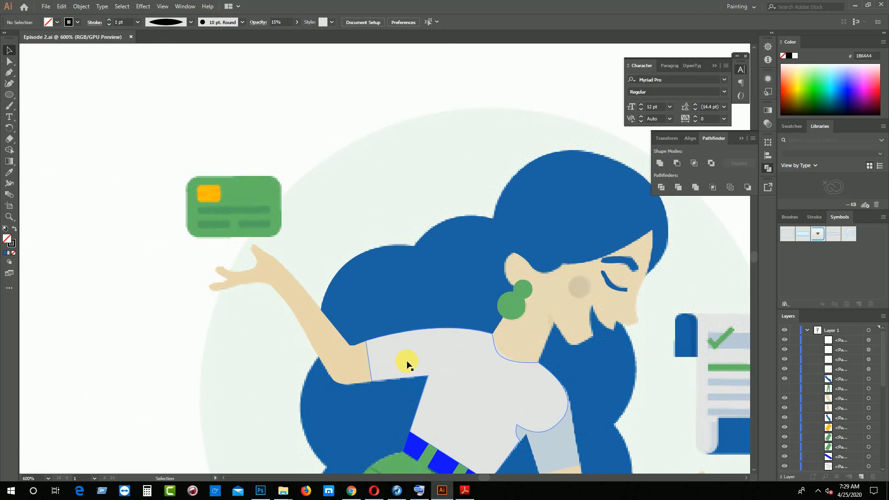
drag(9, 95, 48, 95)
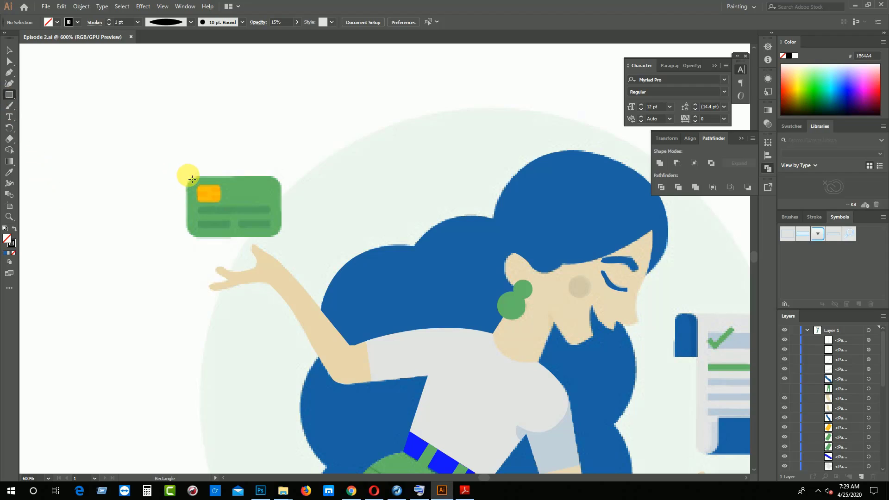
drag(193, 179, 281, 237)
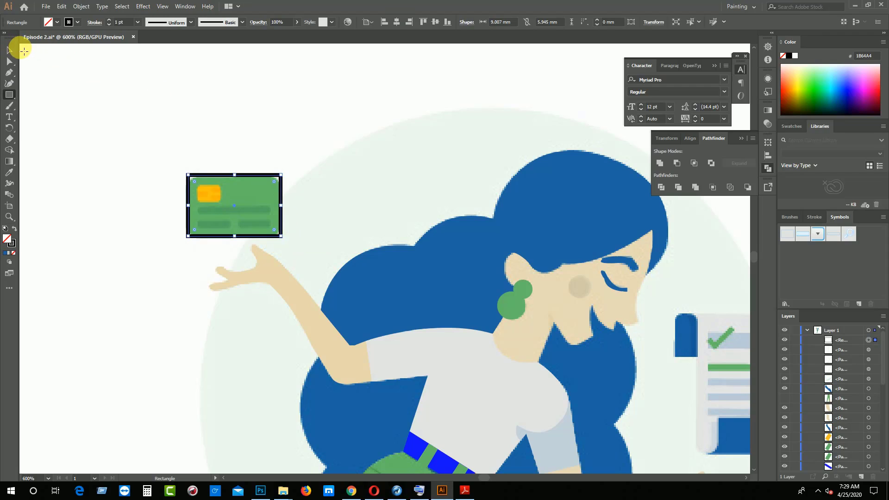
click(77, 22)
click(109, 26)
click(109, 24)
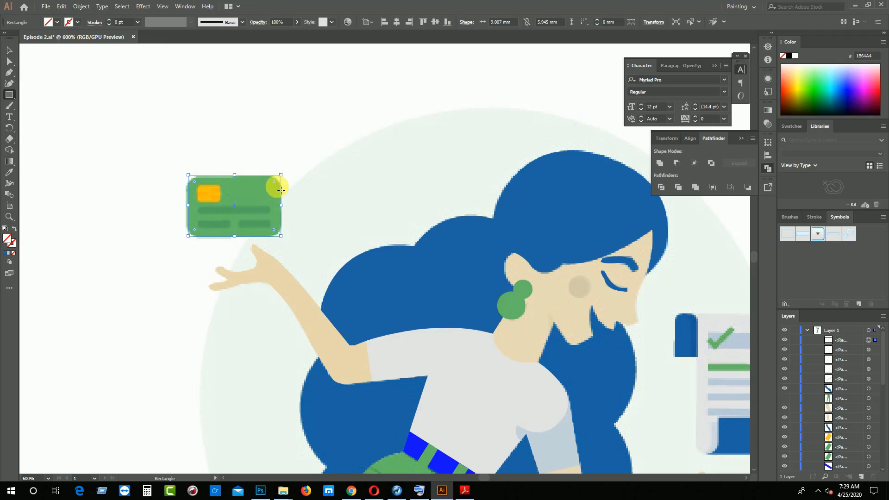
Round the card rectangle's corners to about 1.3 mm and fill it with the green sampled from the reference card
drag(275, 184, 257, 196)
click(9, 172)
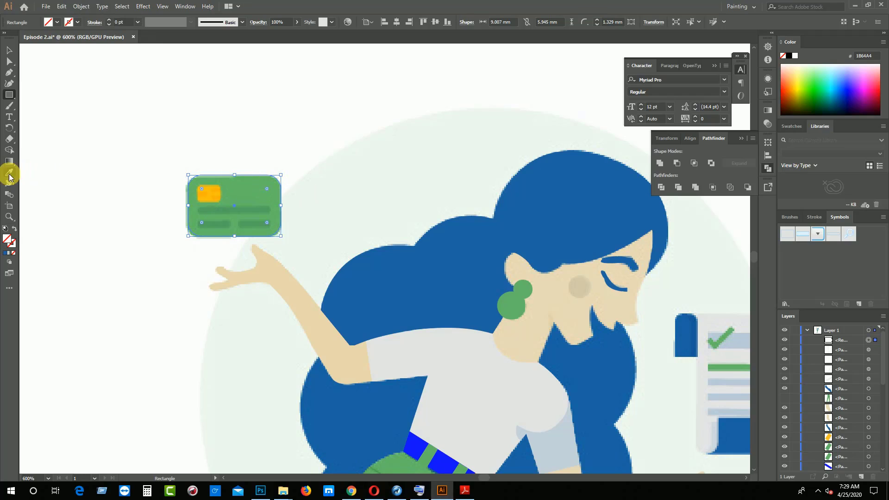
click(263, 191)
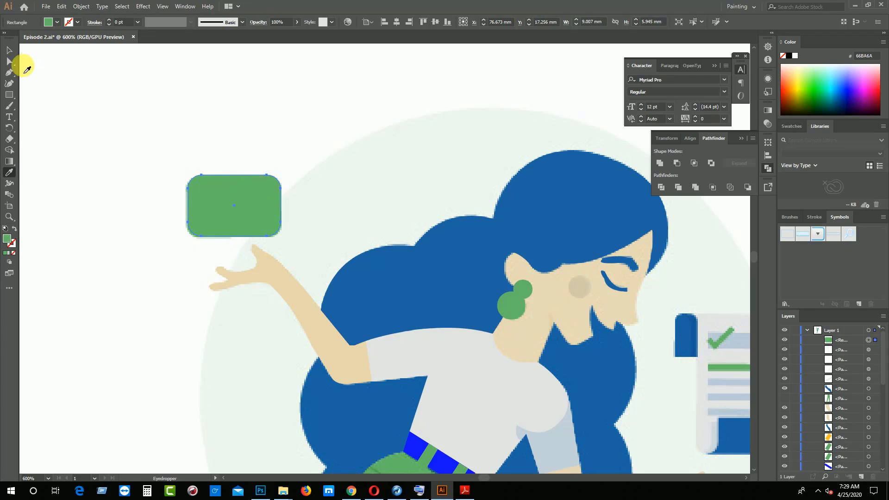
click(9, 49)
click(279, 202)
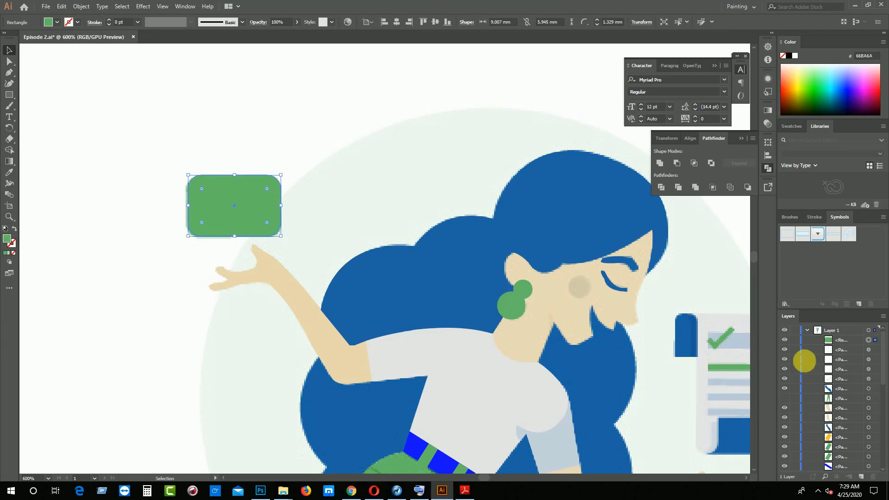
click(790, 342)
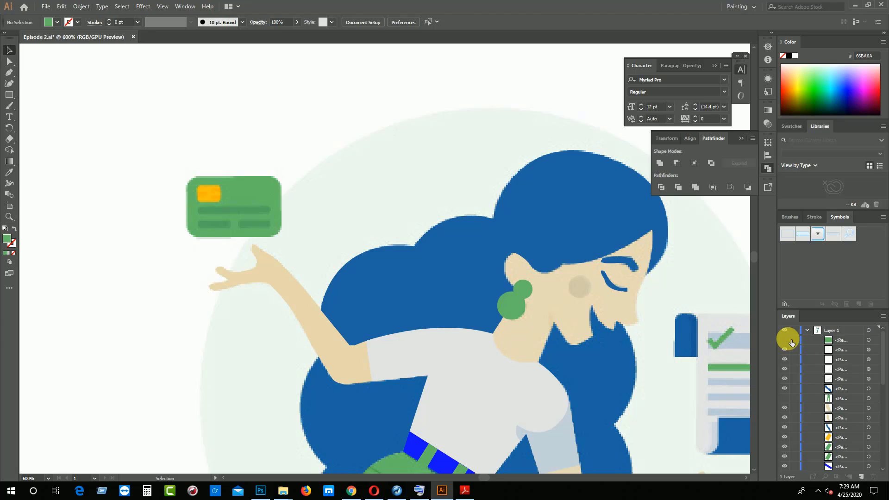
click(792, 342)
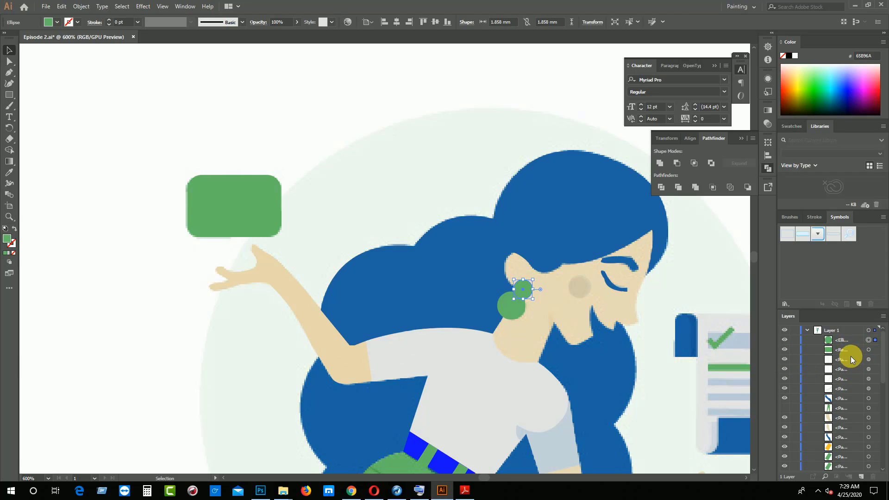
click(851, 359)
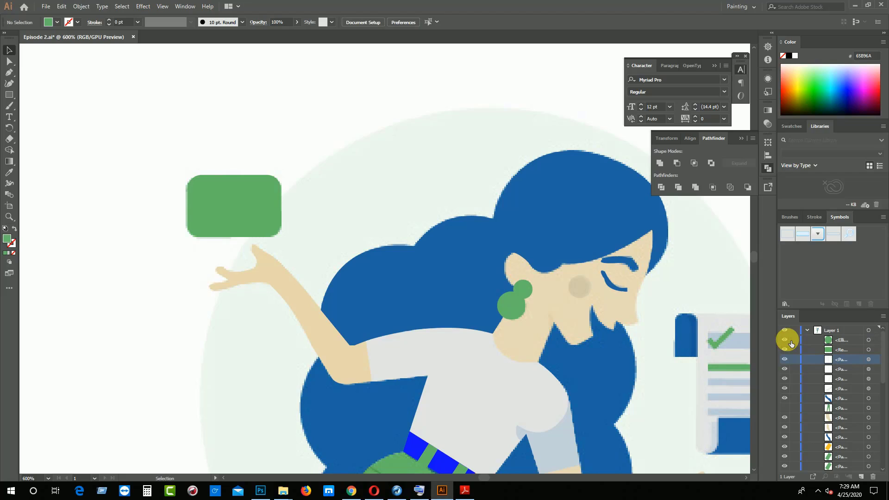
click(877, 341)
key(Delete)
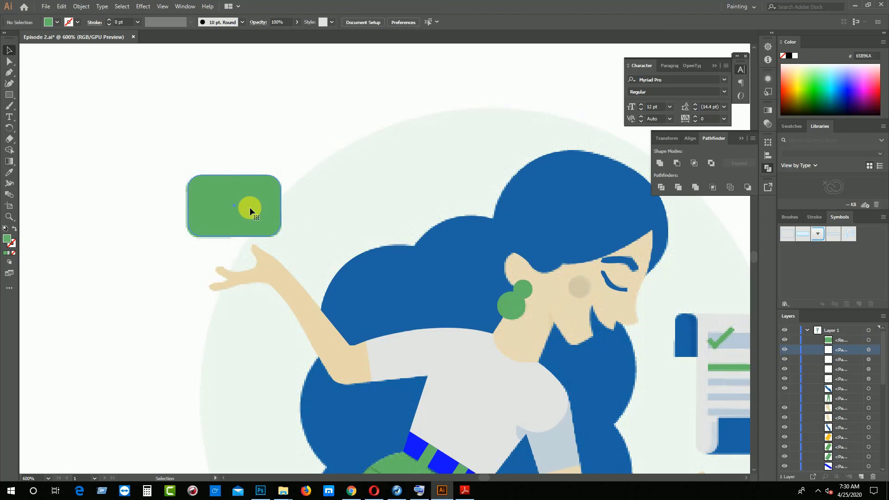
Try making the chip from an in-place copy of the card rectangle, filled yellow and scaled to about 4 × 2.7 mm, and delete it
click(250, 207)
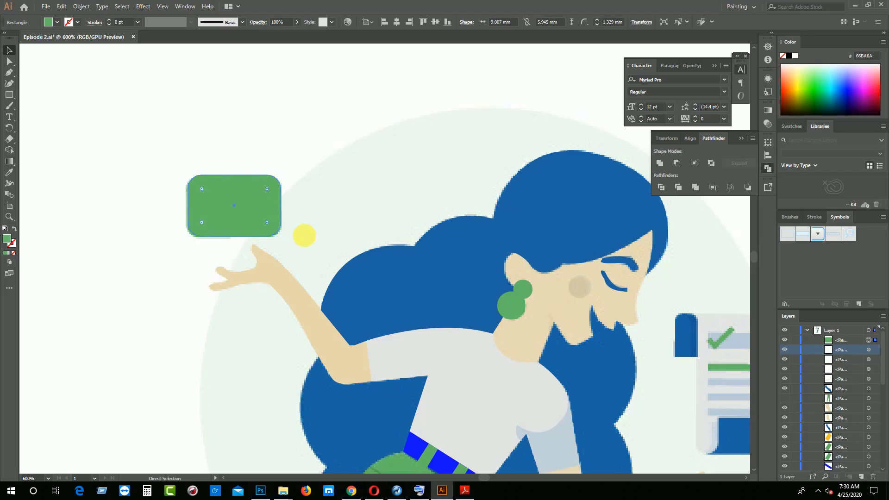
key(ctrl+c)
key(ctrl+f)
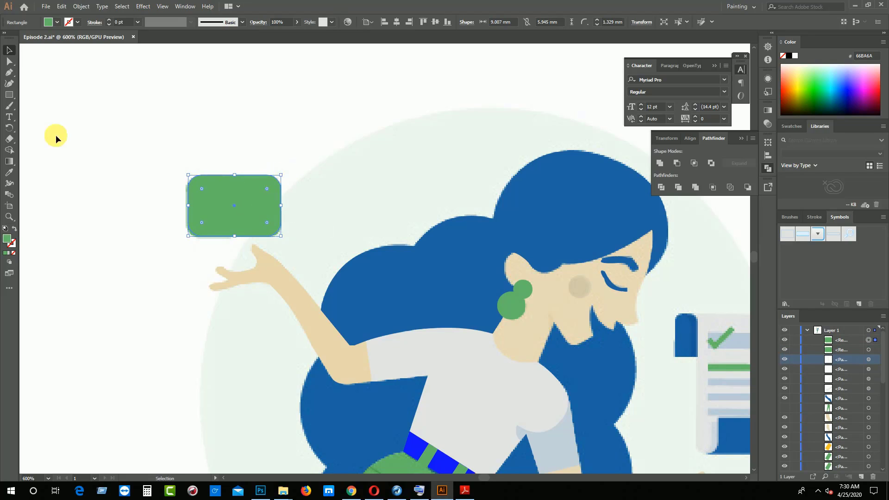
click(801, 88)
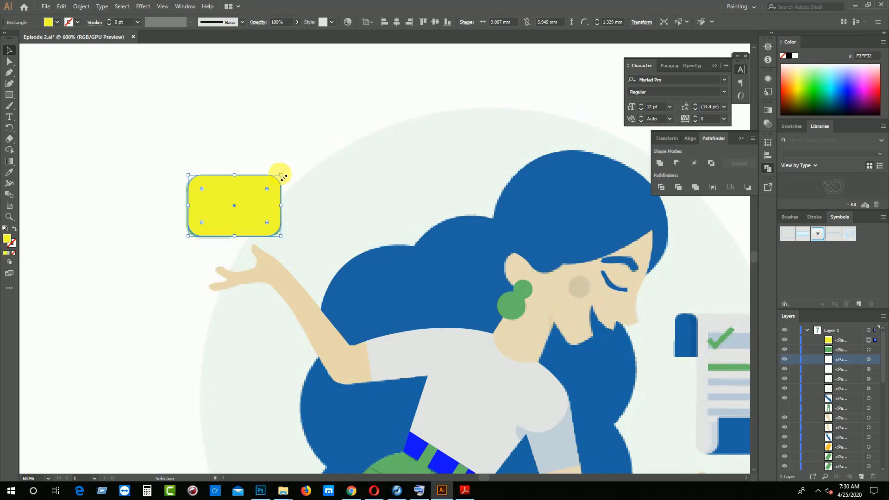
drag(283, 178, 288, 197)
key(ctrl+z)
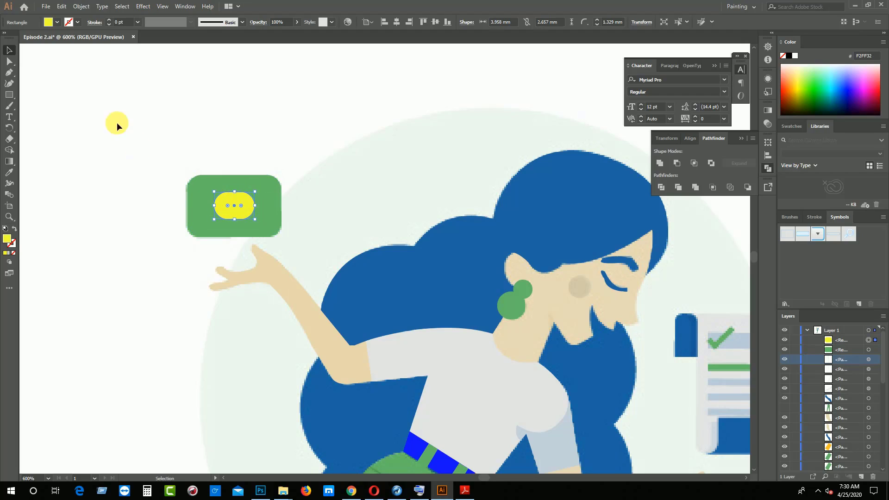
key(Delete)
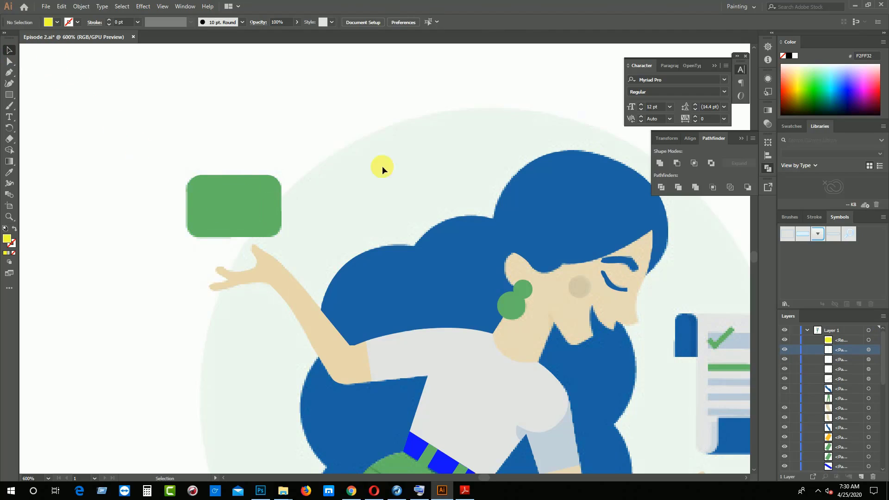
Hide the green card rectangle to expose the chip and line details of the reference card
click(250, 201)
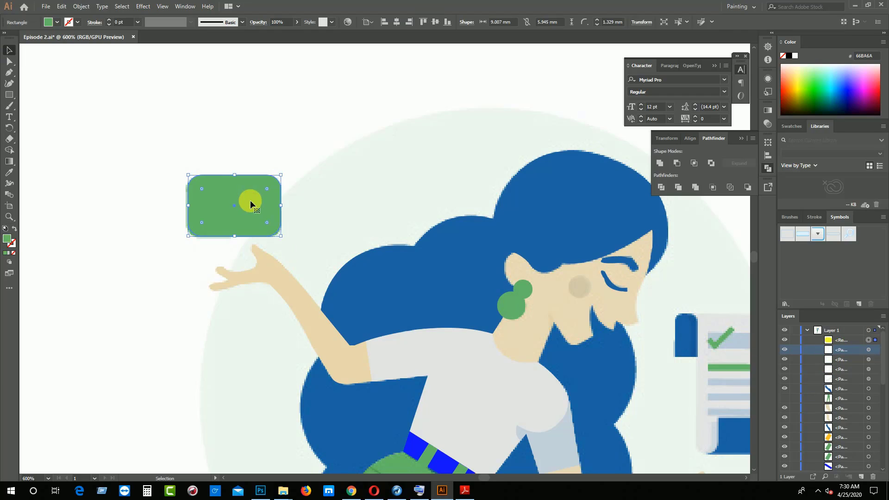
click(785, 399)
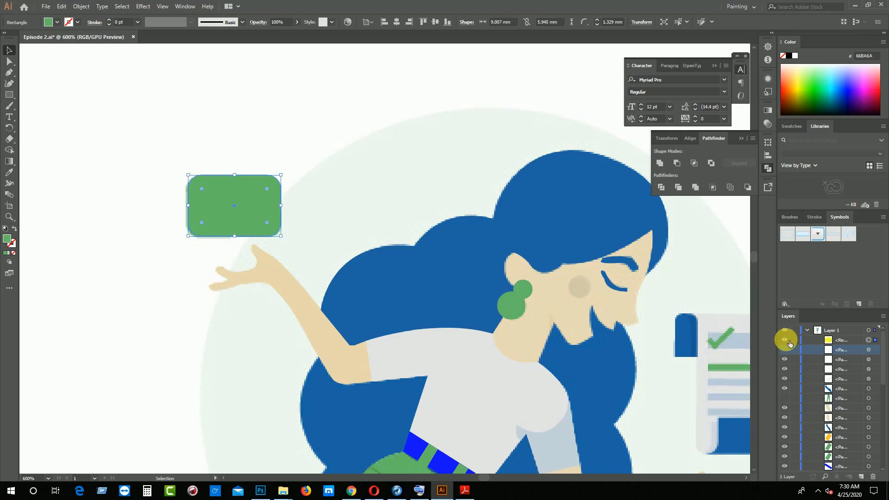
click(785, 340)
click(786, 340)
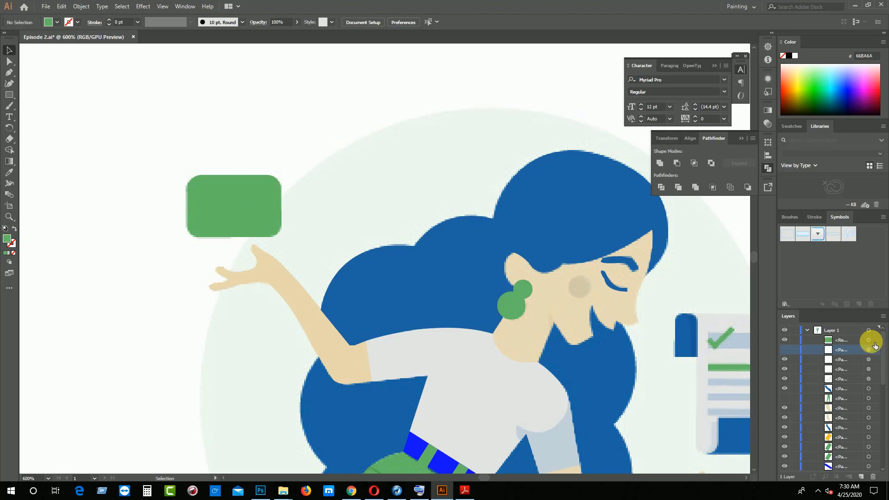
click(243, 285)
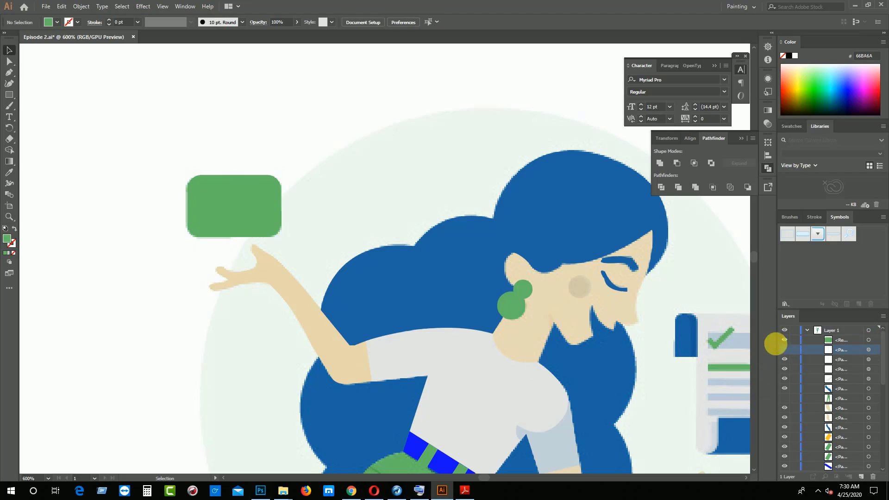
click(785, 341)
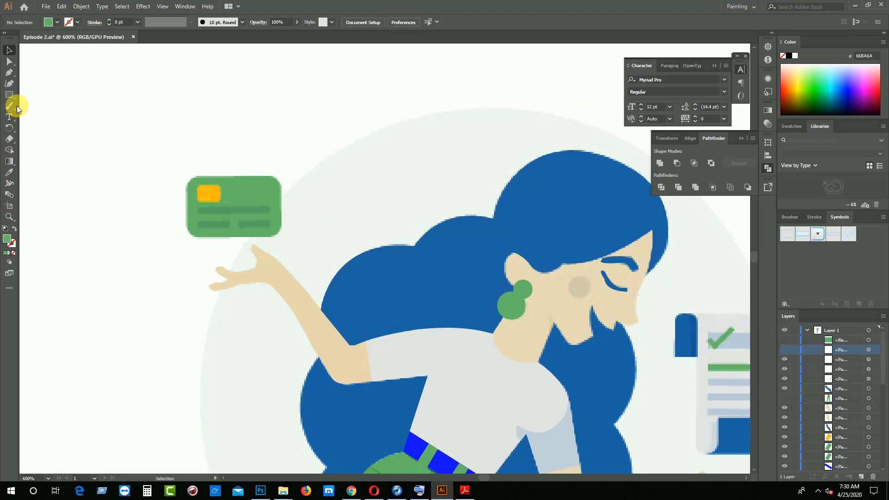
Draw a rectangle about 2.3 × 1.8 mm over the card's chip and fill it with a dark yellow
click(9, 95)
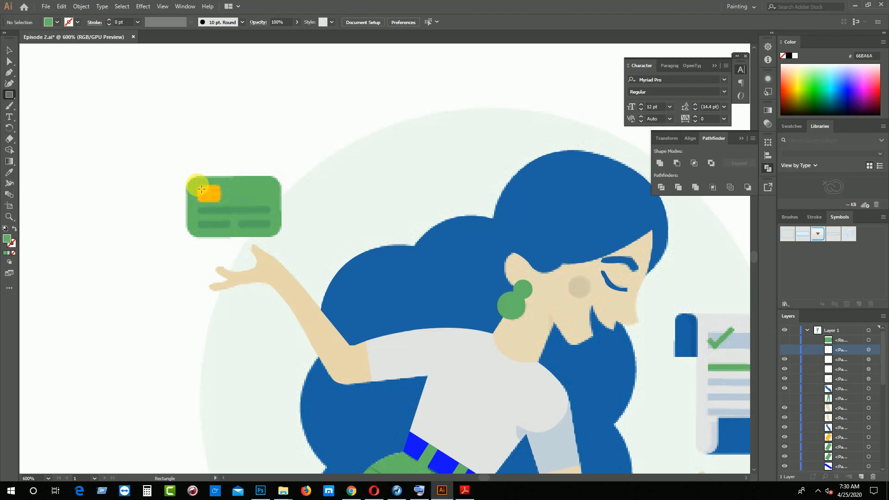
drag(201, 189, 225, 206)
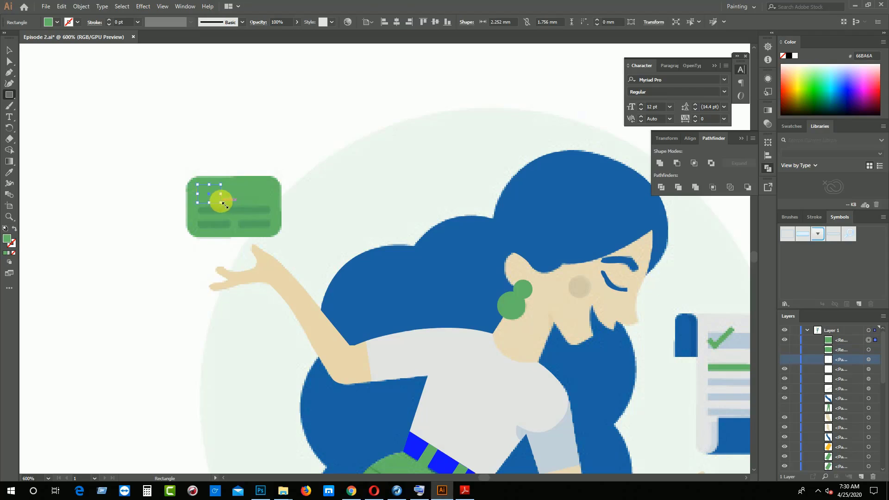
click(799, 108)
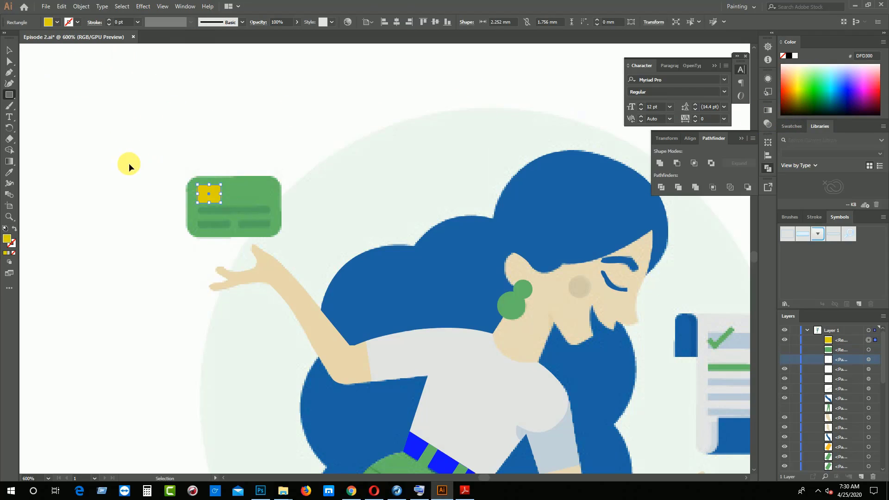
Round the yellow chip's corners to about 0.3 mm
scroll(129, 164, up, 3)
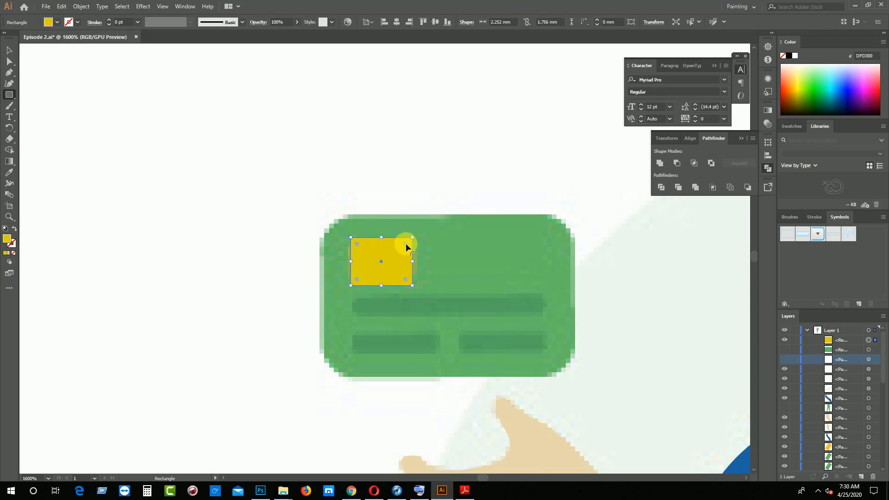
drag(406, 243, 402, 244)
click(141, 250)
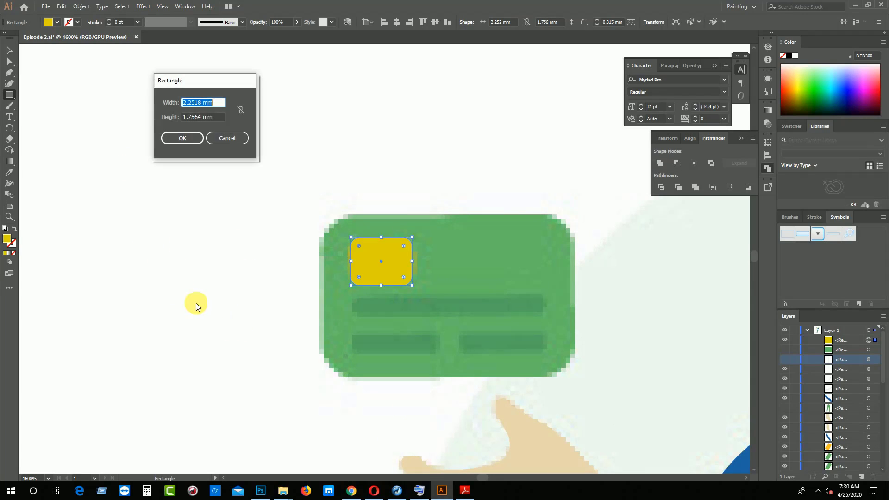
click(221, 139)
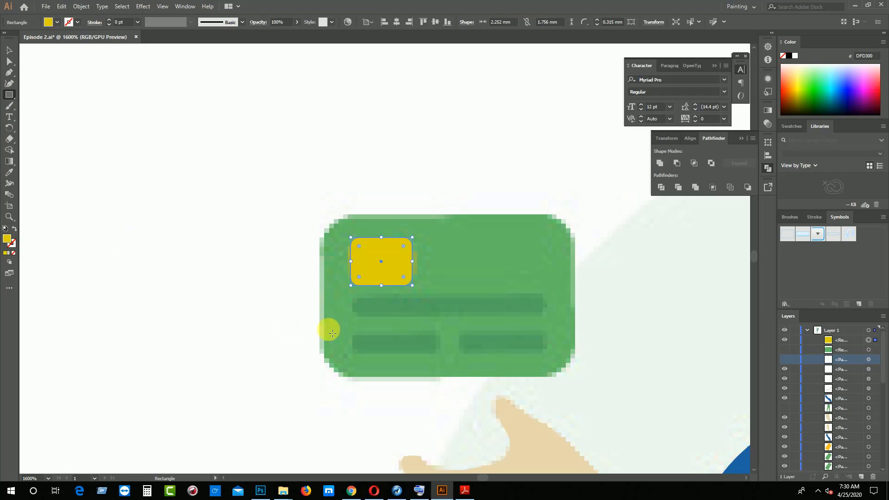
Draw a bar about 6.8 mm wide and 0.56 mm high over the card's long line, filled with brown 736357
drag(359, 303, 543, 312)
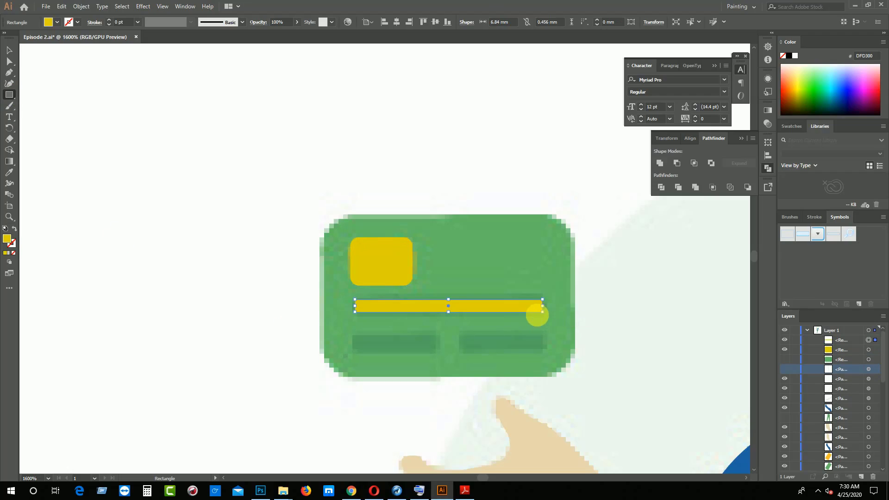
click(56, 22)
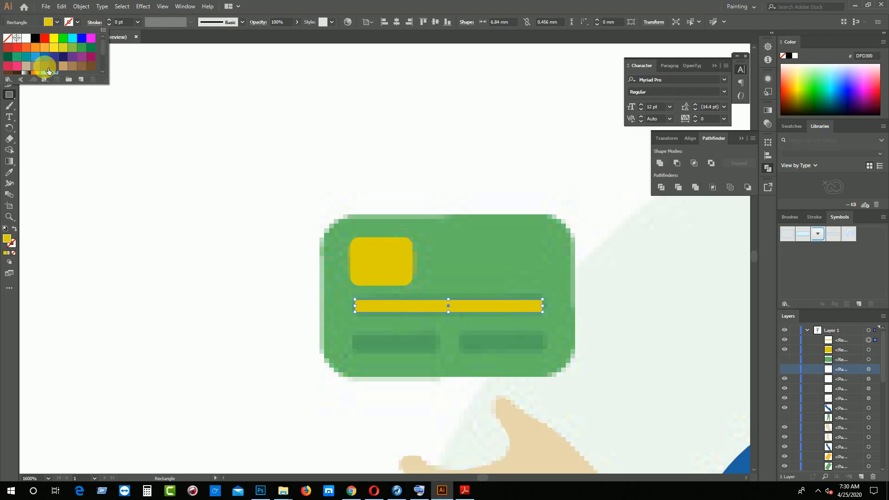
click(45, 65)
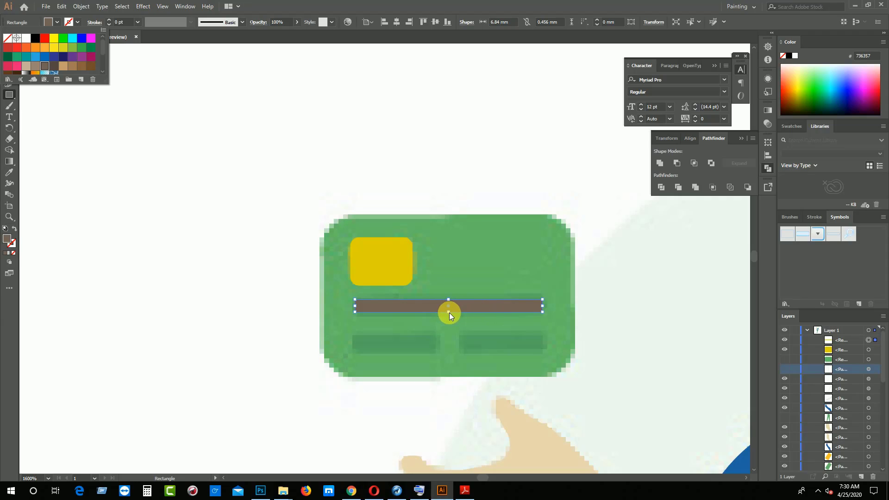
key(Escape)
key(ctrl+equal)
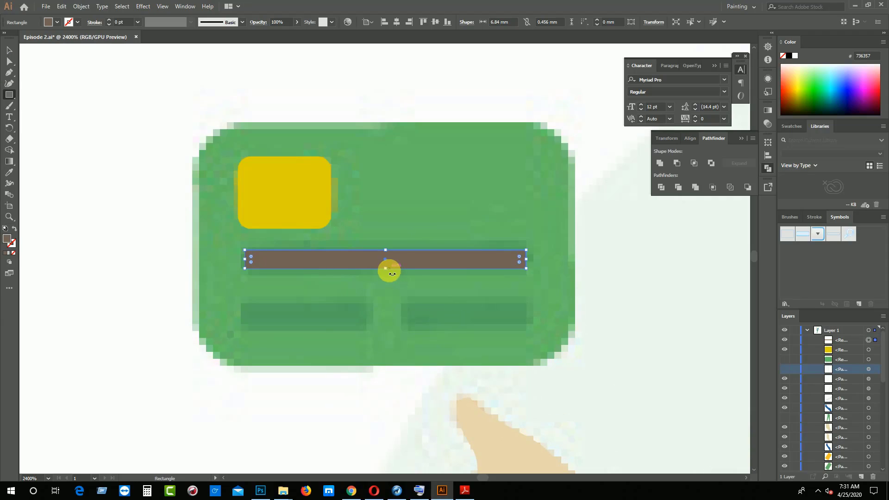
drag(390, 274, 391, 273)
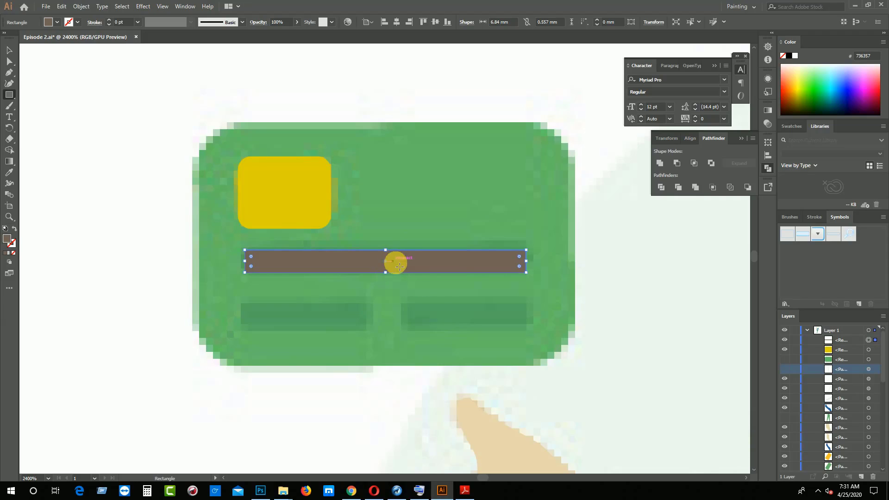
Duplicate the brown bar onto the card's lower line as two side-by-side bars, each about 2.95 mm wide
click(8, 50)
click(198, 219)
click(329, 260)
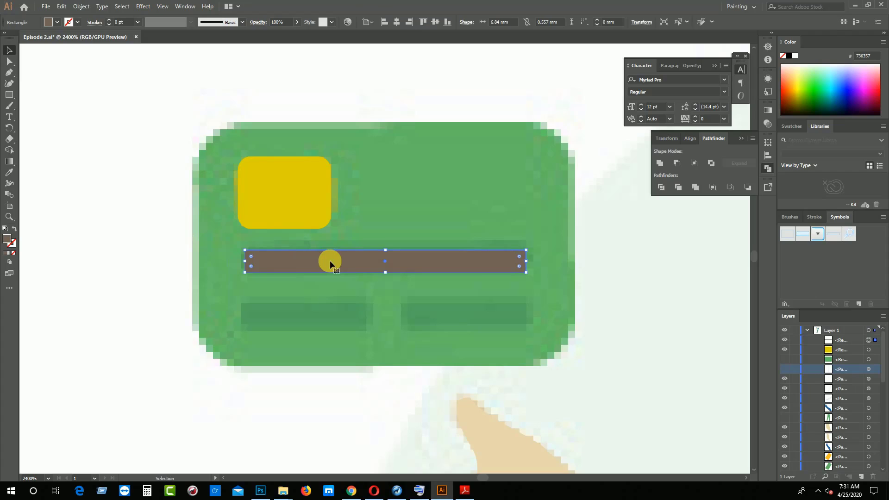
drag(338, 263, 340, 318)
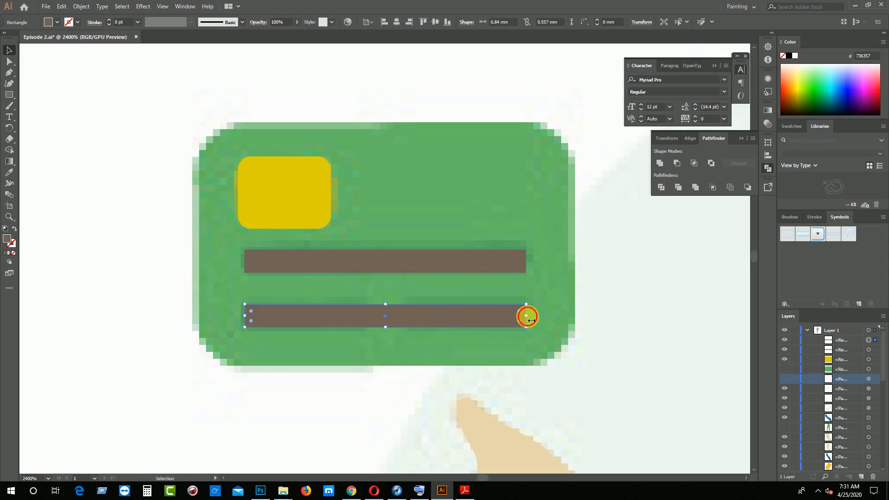
drag(527, 316, 501, 324)
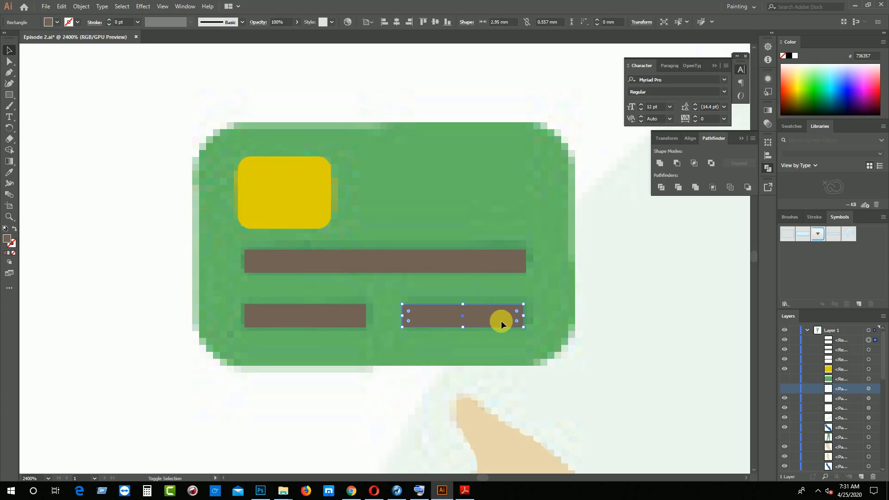
Group the card's three brown bars and lower the group's opacity so they blend into the green
shift+click(348, 318)
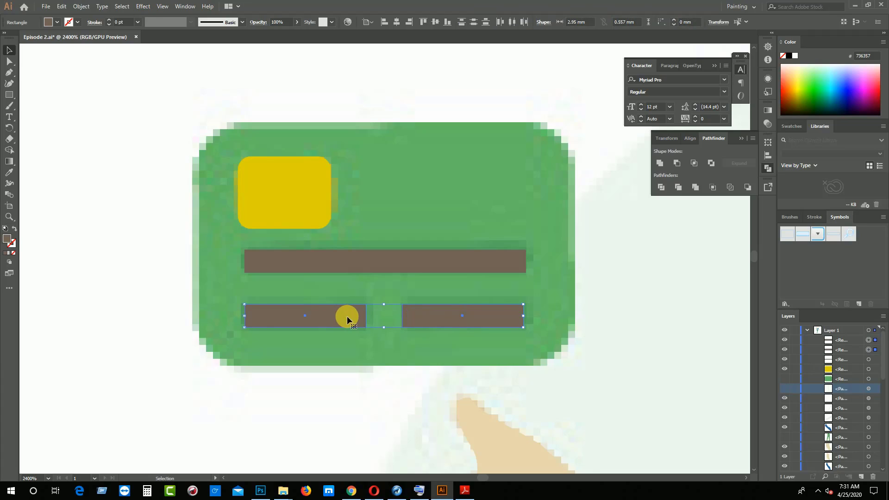
shift+click(294, 272)
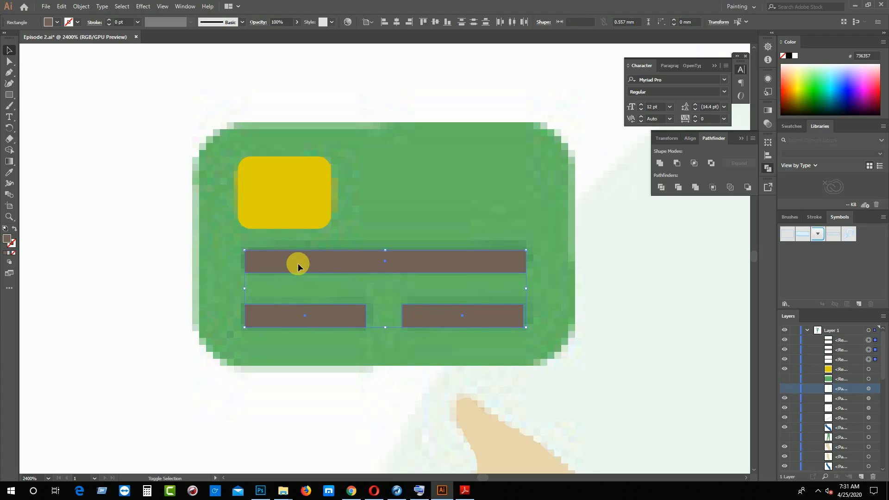
key(ctrl+g)
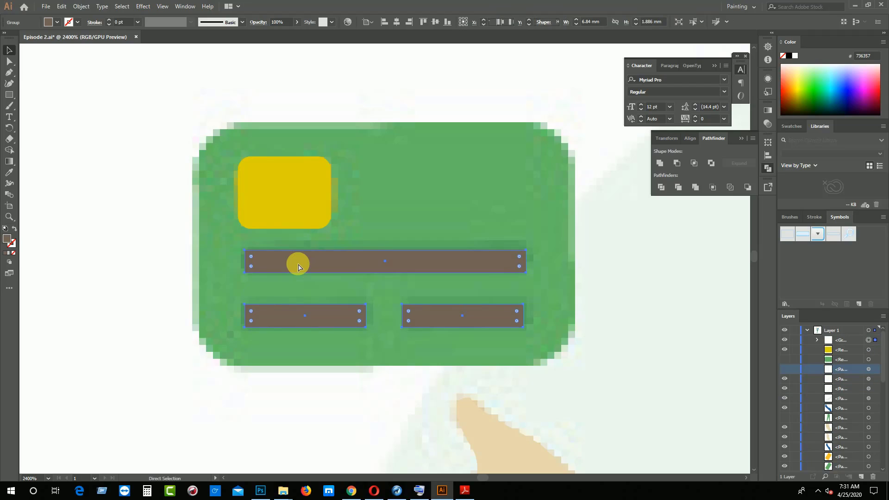
click(297, 23)
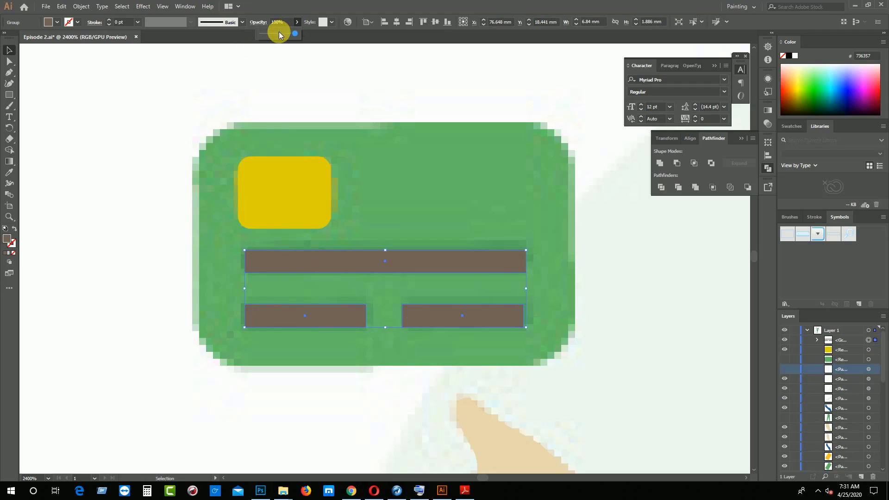
drag(279, 31, 274, 35)
click(54, 228)
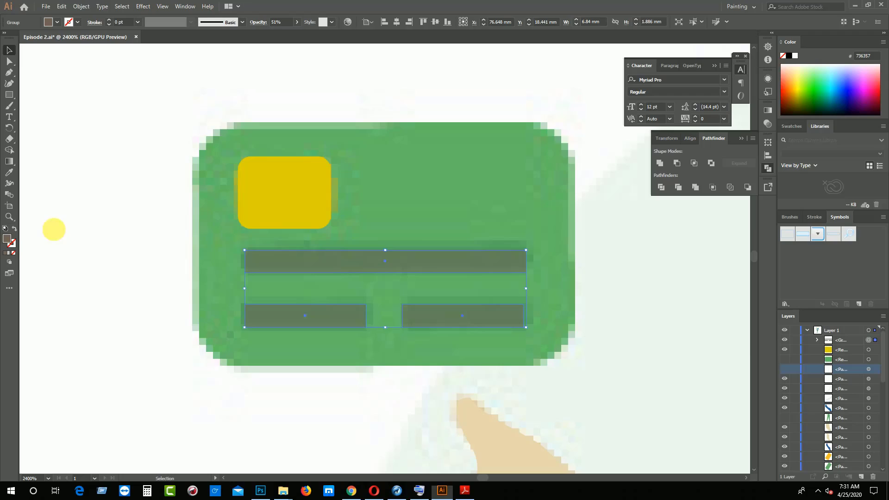
Make the hidden green card shape visible again and save the document
click(784, 360)
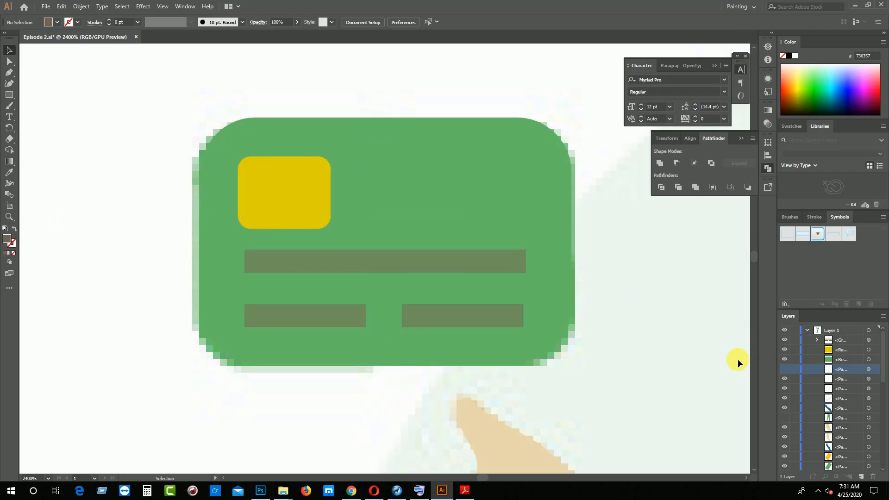
key(ctrl+s)
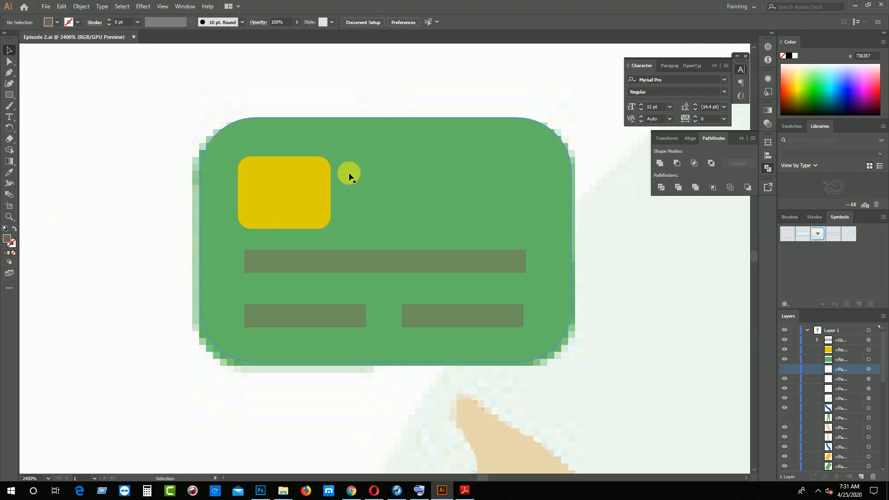
Try a 0.25 pt black stroke with Width Profile 1 on the card's yellow chip
click(309, 180)
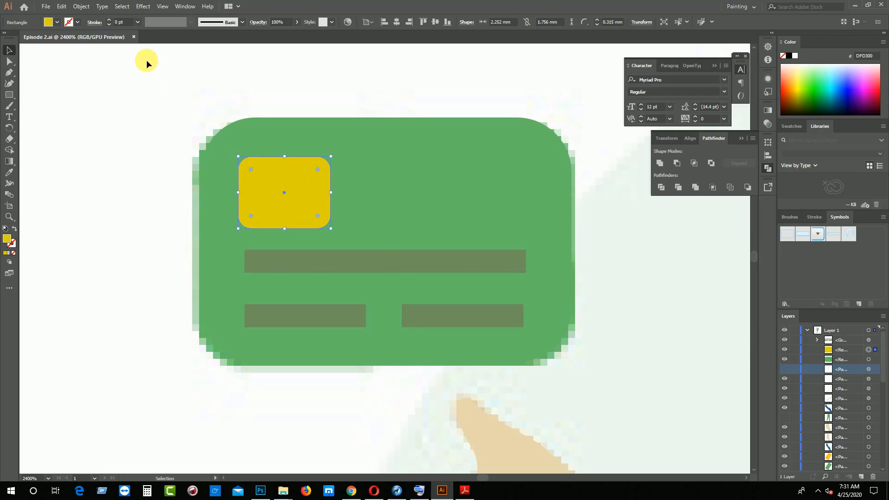
click(109, 19)
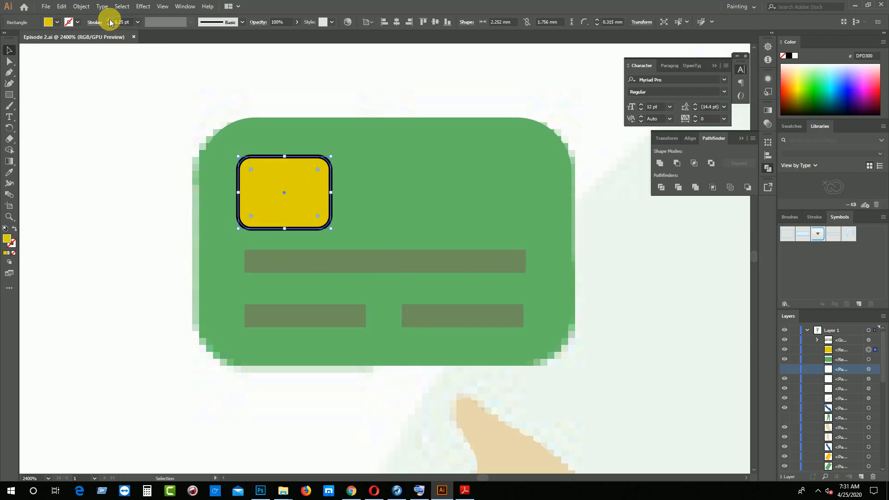
click(162, 26)
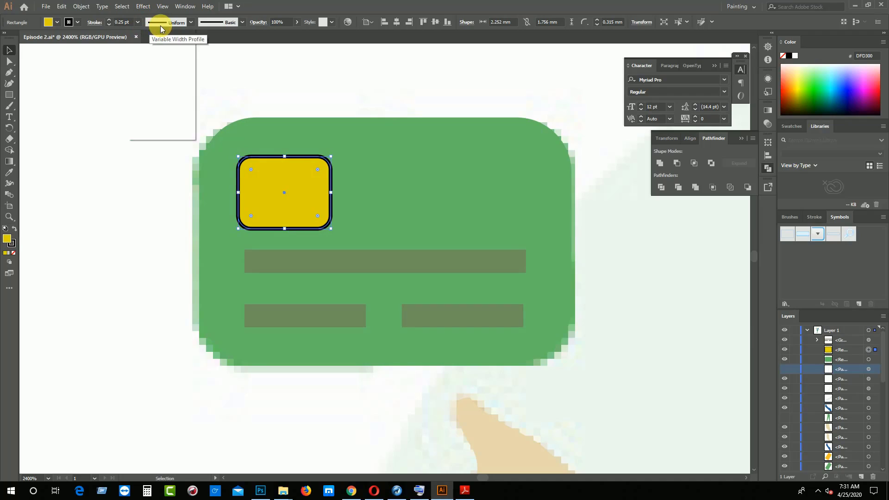
click(159, 56)
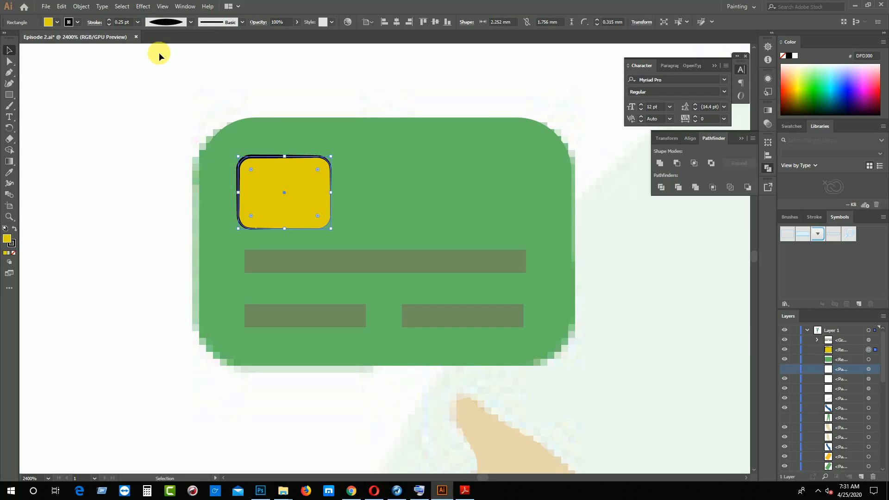
click(297, 22)
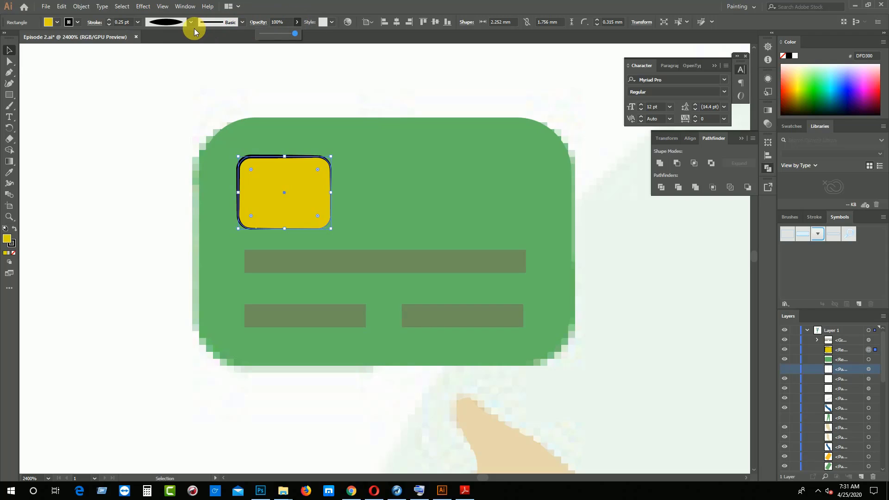
click(268, 33)
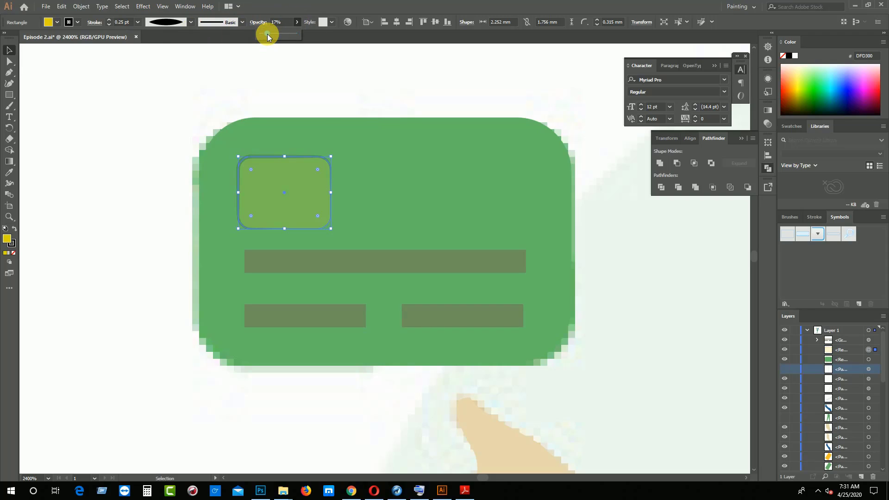
drag(268, 34, 320, 35)
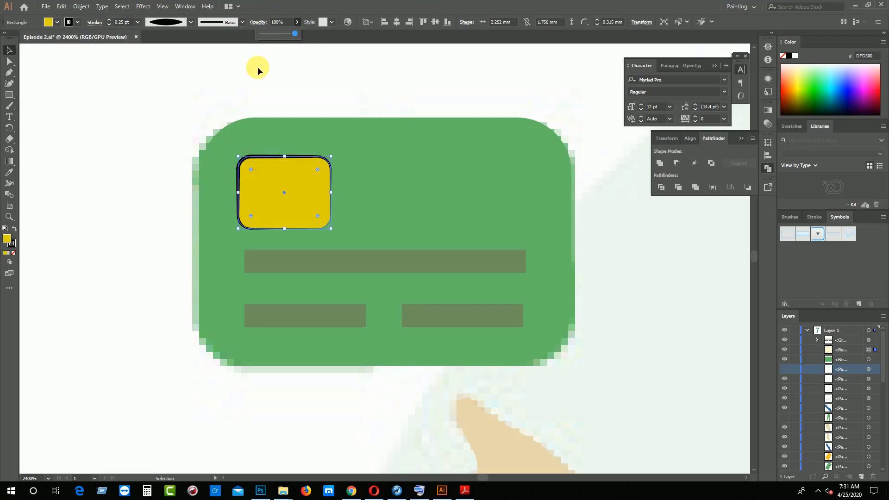
click(258, 67)
Return the yellow chip's stroke to the Uniform width profile and reduce it to no stroke
click(268, 167)
click(208, 26)
click(185, 26)
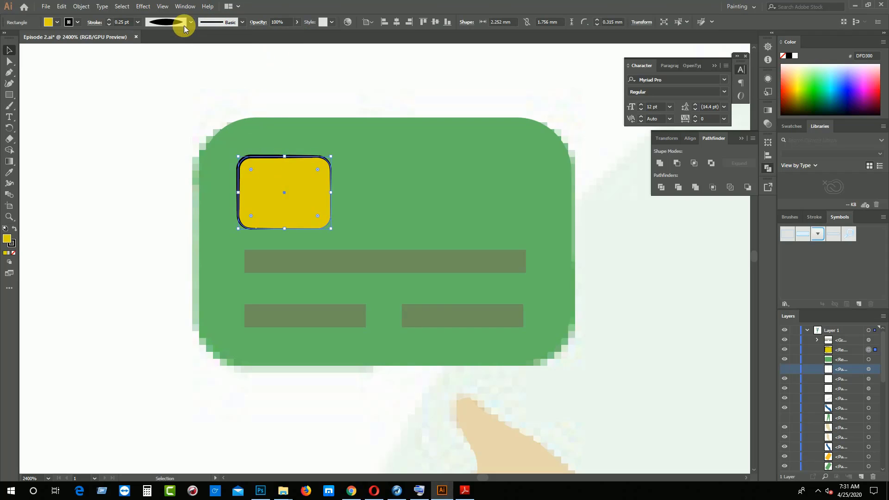
click(183, 26)
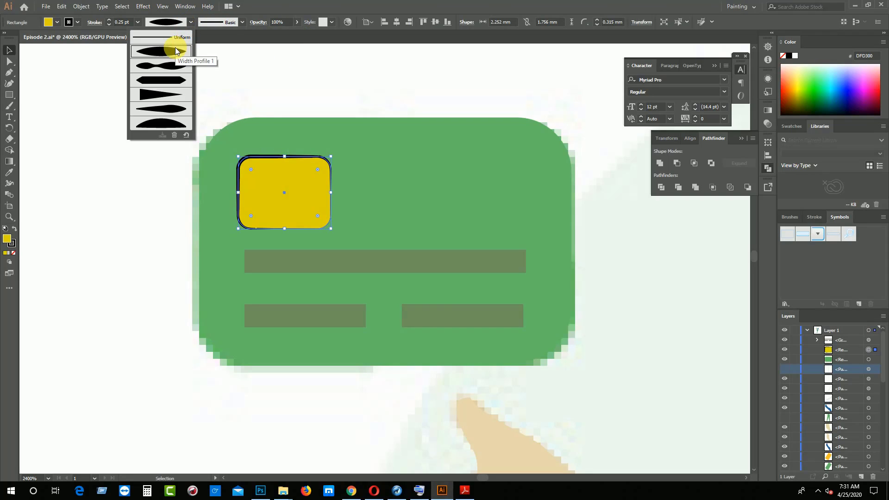
click(175, 37)
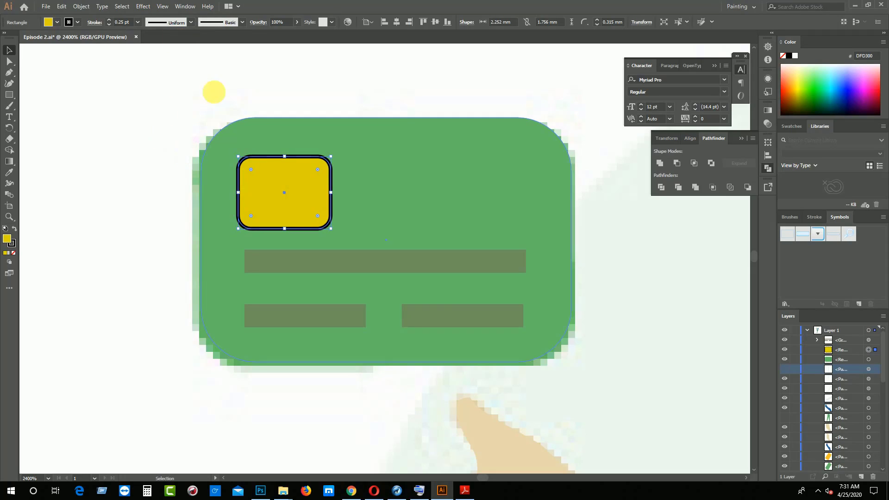
click(110, 24)
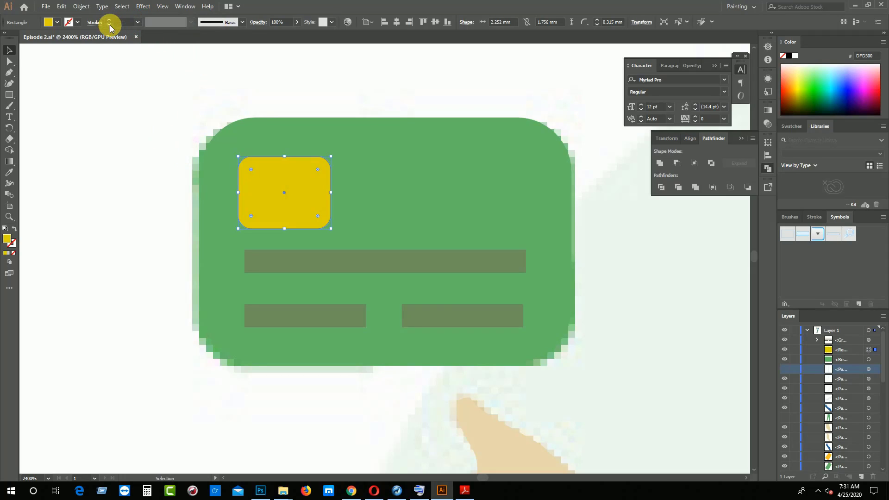
Duplicate the yellow chip in place and fill the lower copy with dark brown 534741
key(ctrl+c)
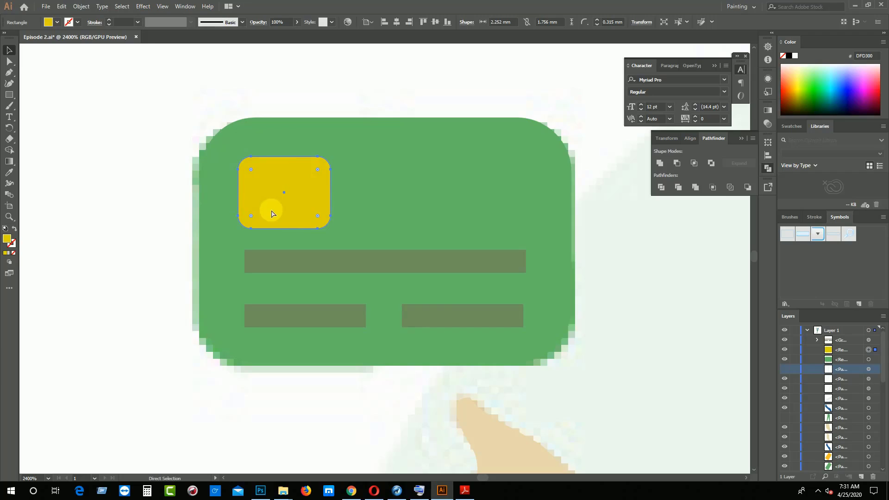
key(ctrl+f)
click(869, 360)
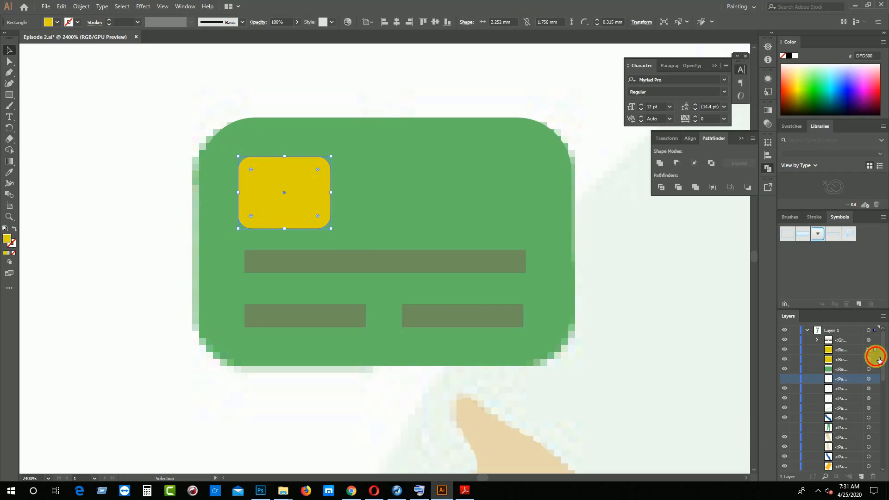
click(57, 22)
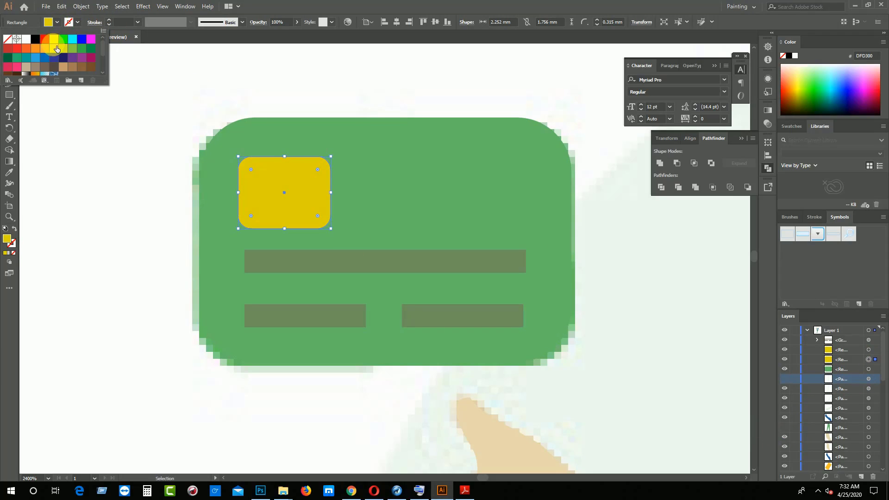
click(53, 67)
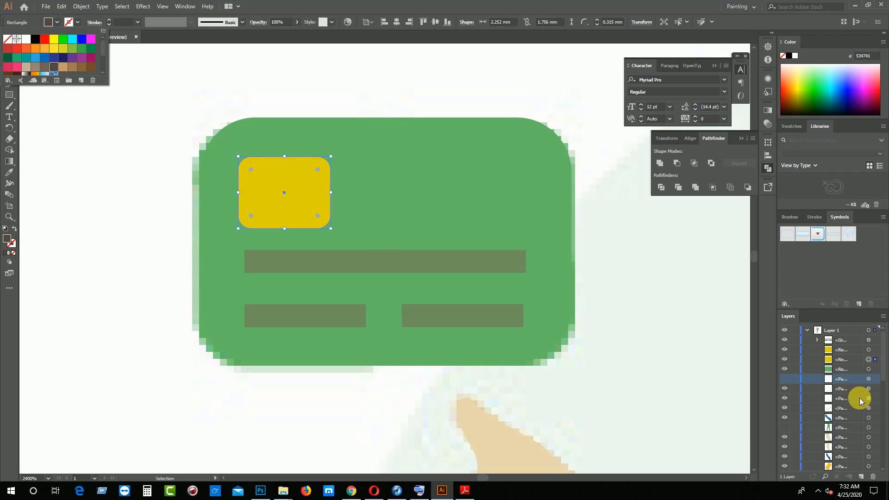
click(854, 350)
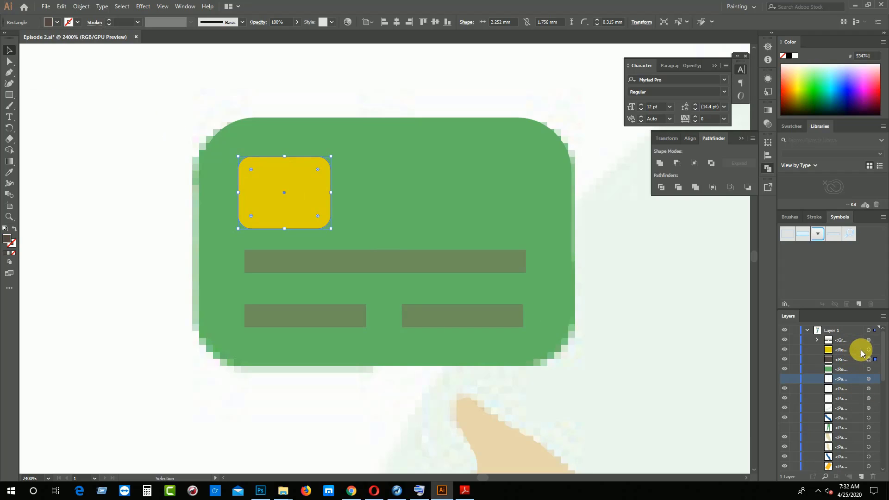
Shift the upper yellow chip slightly to the right so the brown copy forms a thin shadow along its left edge
click(876, 350)
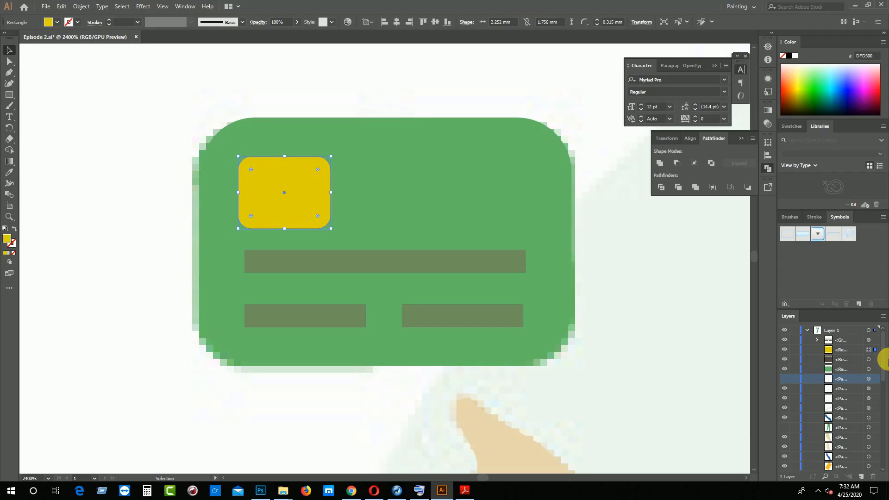
key(Right)
key(Left)
key(ctrl+=)
key(ctrl+=)
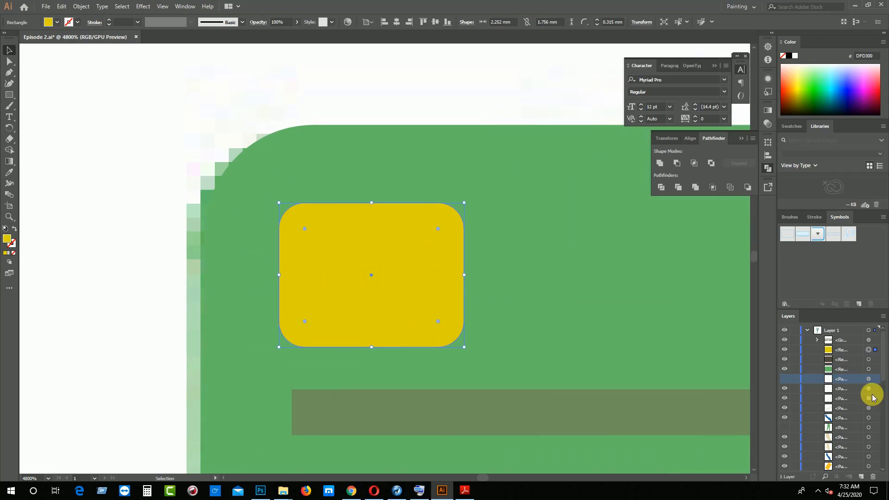
drag(402, 276, 403, 275)
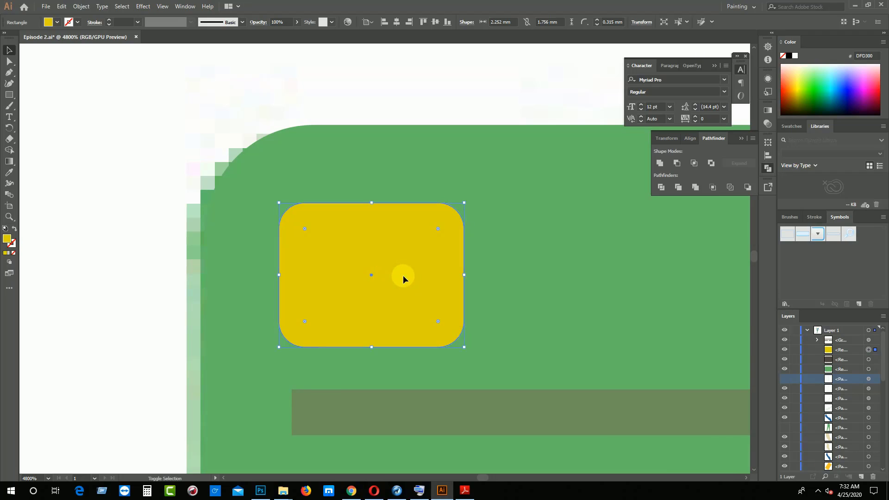
click(215, 281)
drag(311, 282, 315, 282)
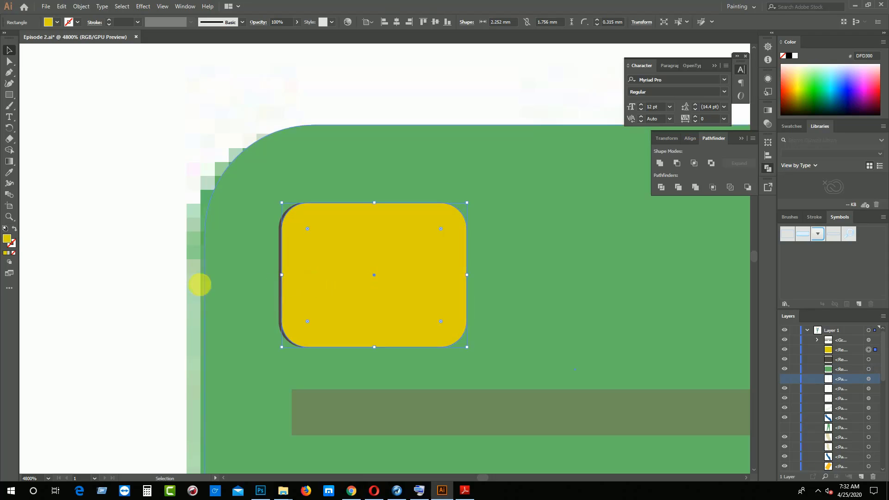
click(82, 299)
Trace the receipt paper's outline with the Pen tool along the top edge, rounded upper-right corner, right edge and down to the bottom edge
key(ctrl+minus)
key(ctrl+minus)
key(ctrl+minus)
key(ctrl+minus)
key(ctrl+minus)
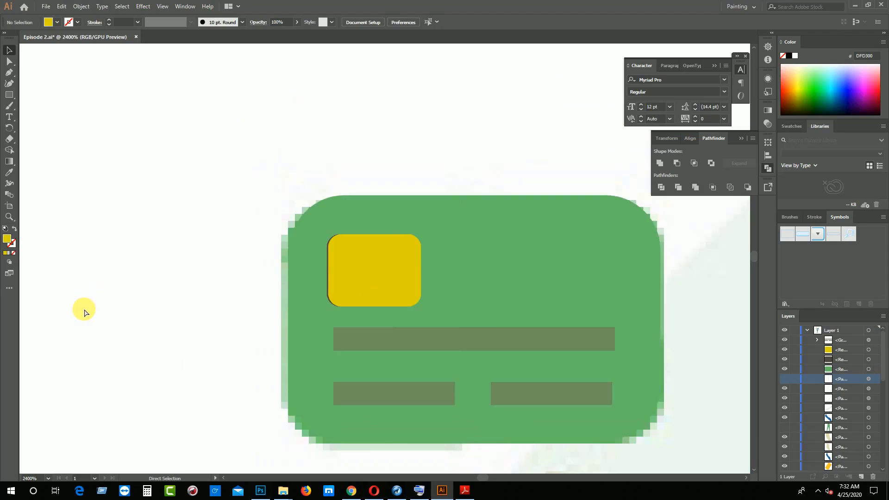
key(ctrl+minus)
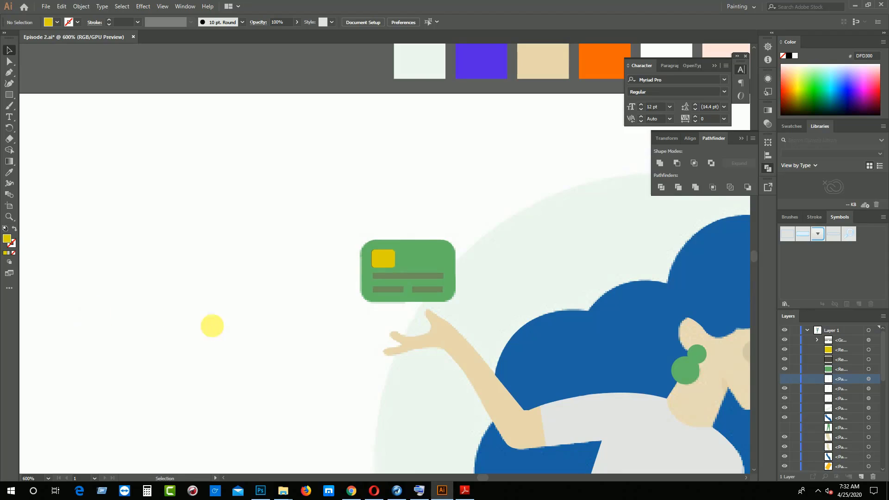
drag(571, 360, 386, 343)
drag(460, 350, 339, 264)
drag(381, 314, 320, 275)
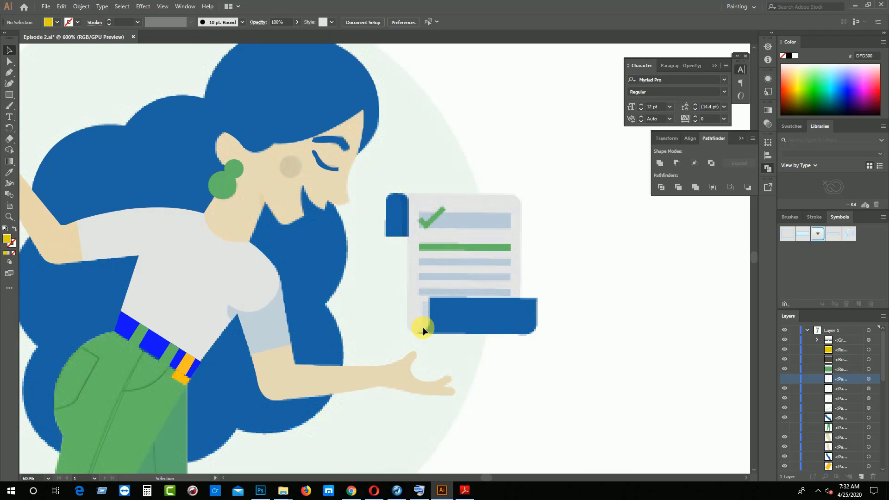
key(p)
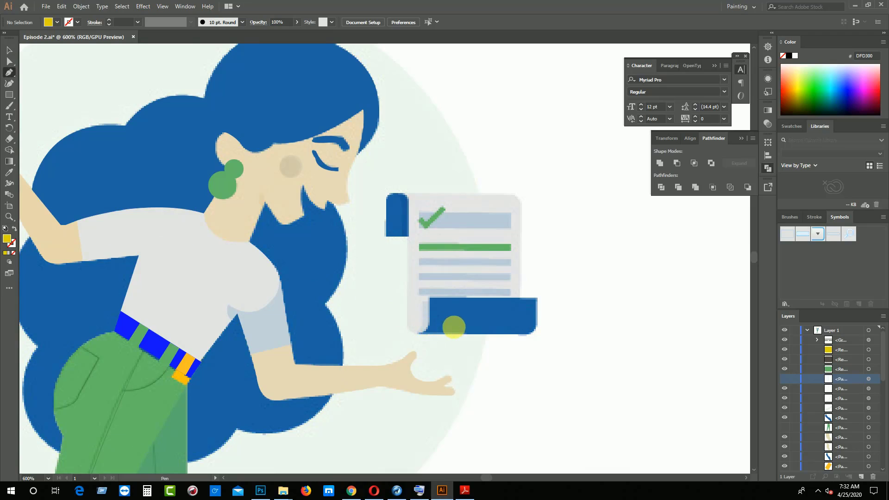
click(409, 194)
drag(522, 207, 521, 235)
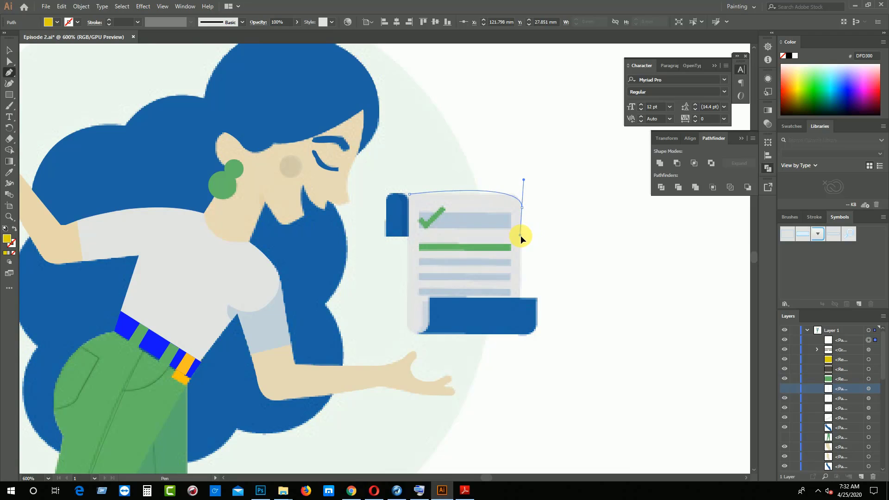
key(ctrl+z)
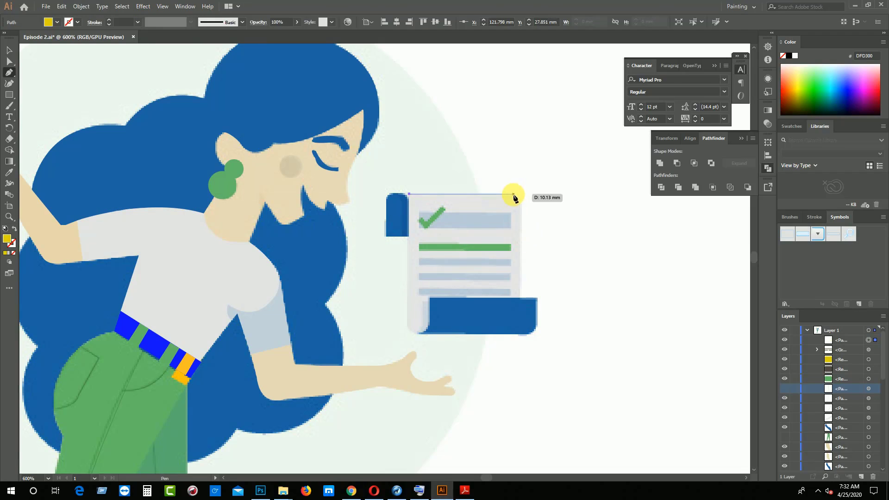
drag(513, 193, 522, 221)
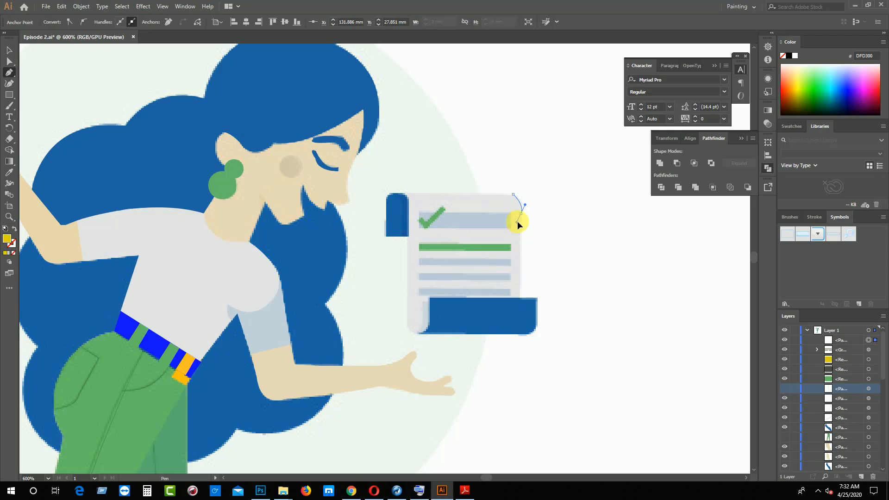
drag(522, 218, 522, 220)
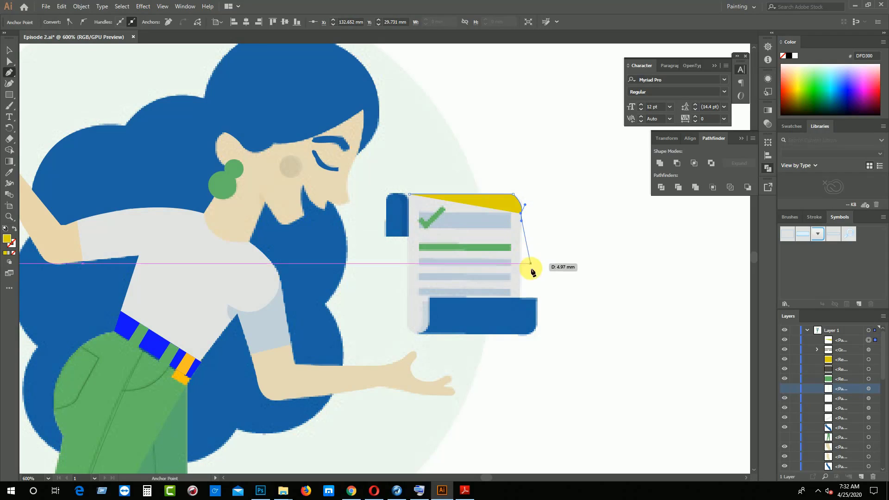
click(519, 298)
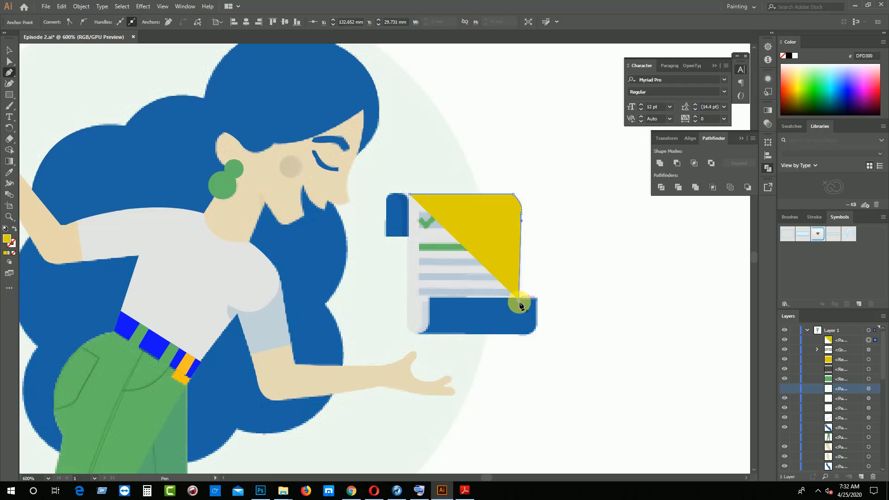
click(436, 333)
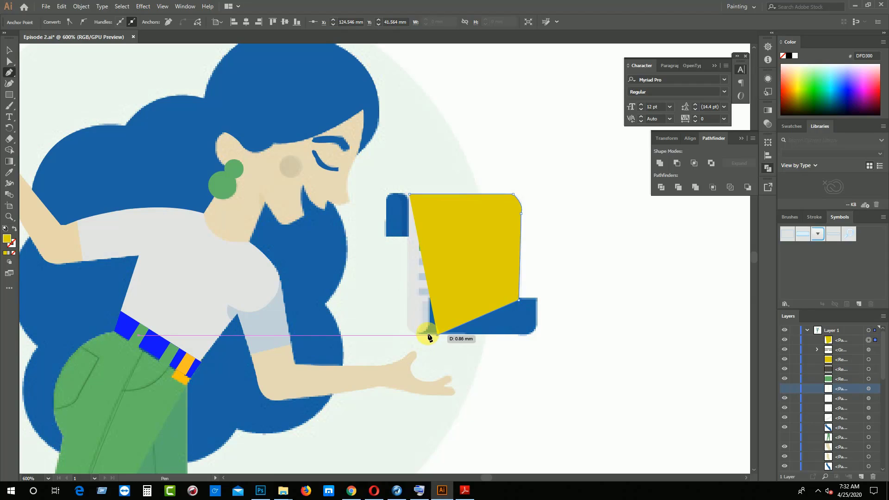
click(408, 323)
drag(408, 313, 381, 306)
key(ctrl+z)
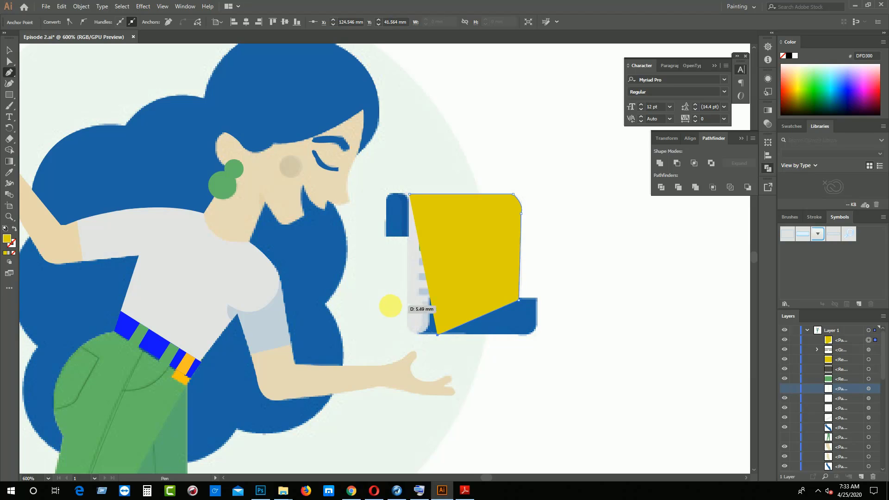
Set the receipt outline's fill to none and continue the path around the paper's rounded lower-left corner
key(ctrl+equal)
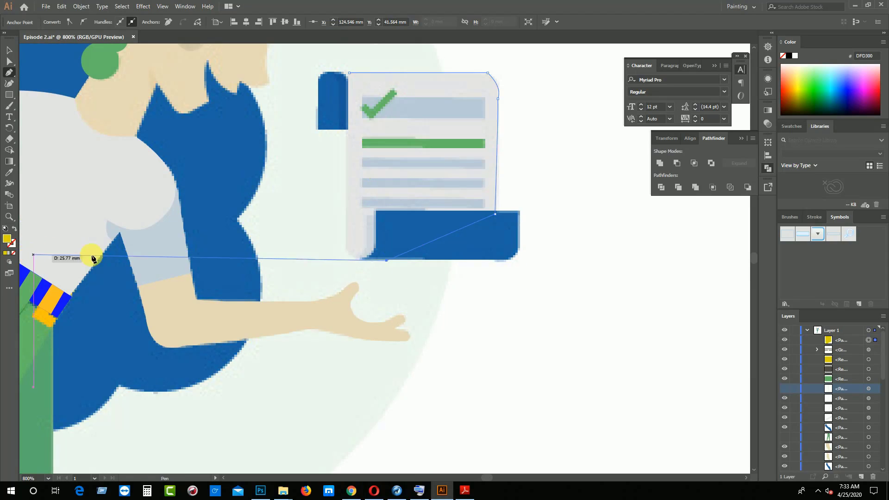
click(13, 253)
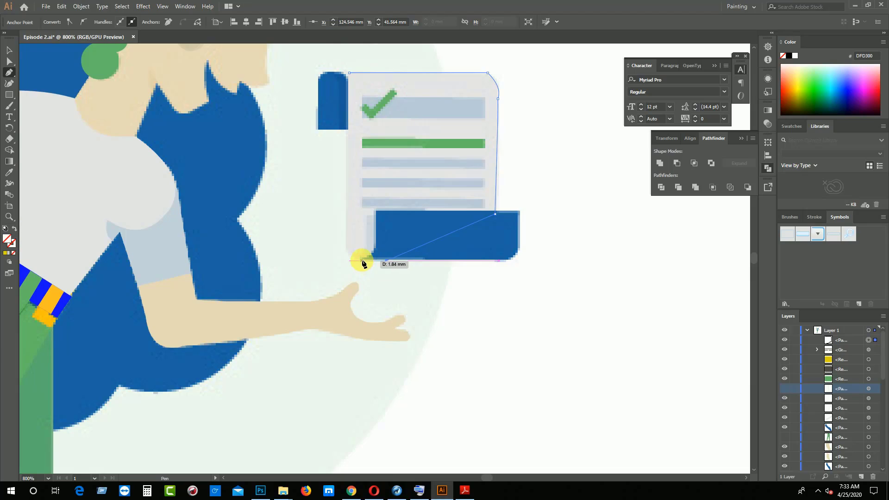
click(363, 259)
click(346, 241)
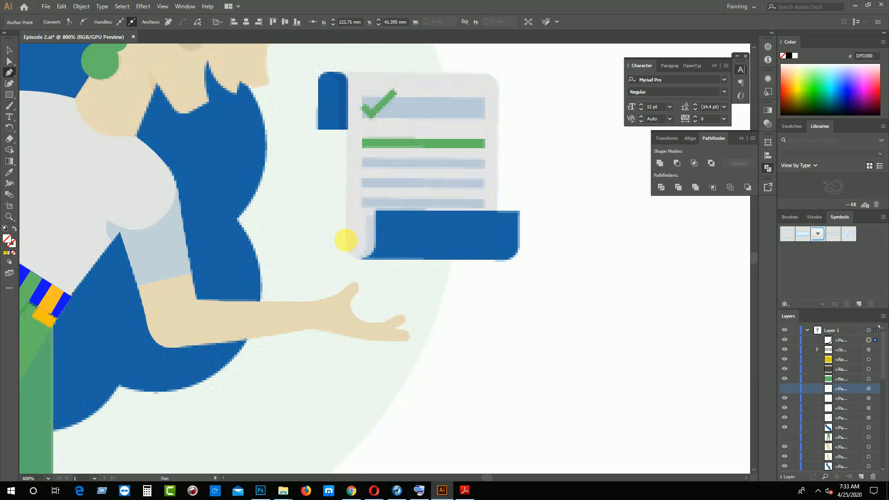
drag(346, 241, 346, 227)
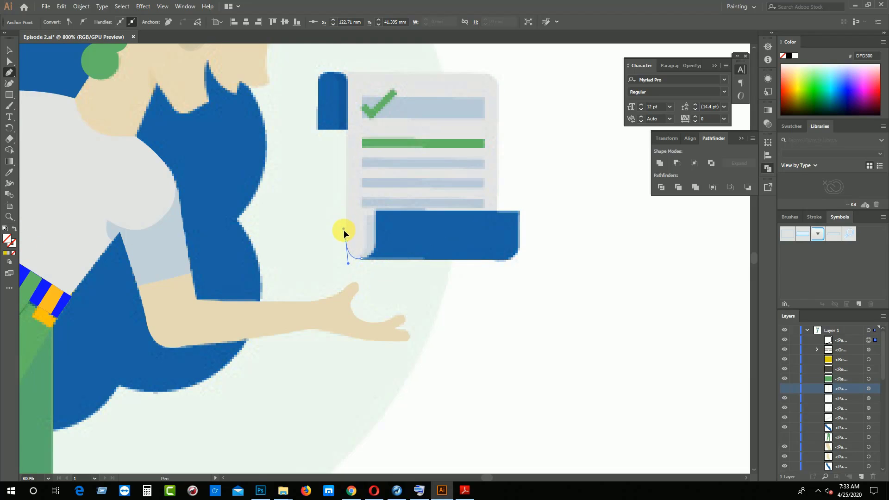
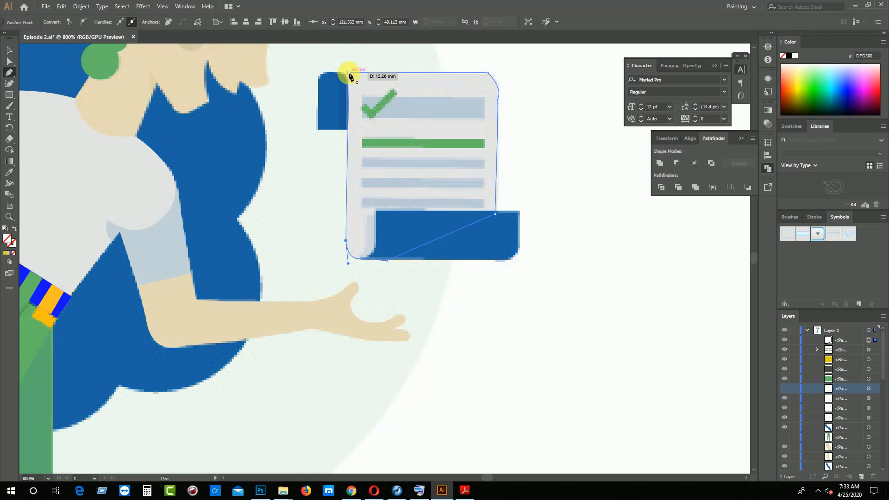
Close the receipt paper's outline at its upper-left corner and align that corner anchor with the reference paper's edge
mouse_move(350, 75)
mouse_down()
mouse_move(370, 139)
mouse_move(359, 67)
mouse_up()
click(9, 49)
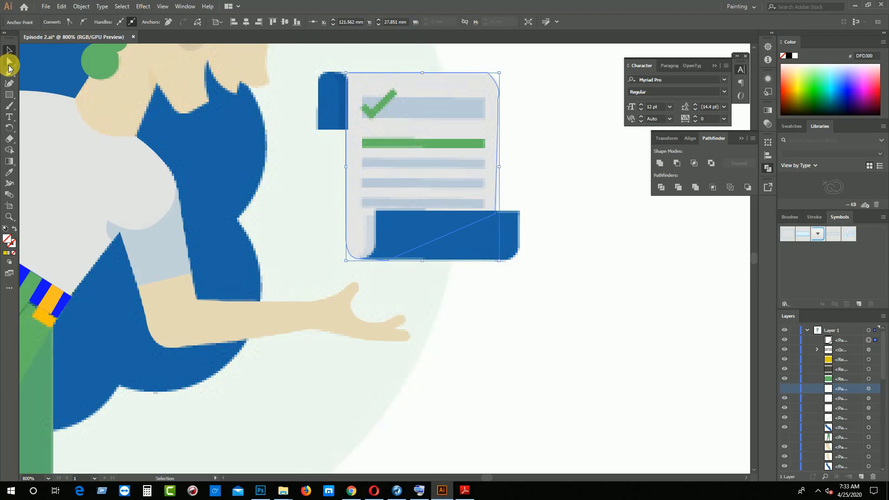
click(10, 63)
key(ctrl+plus)
key(ctrl+plus)
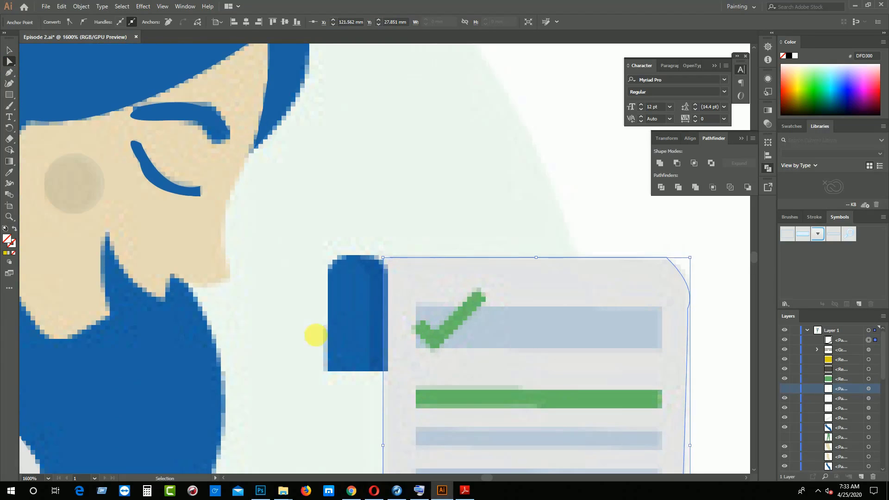
drag(390, 257, 383, 258)
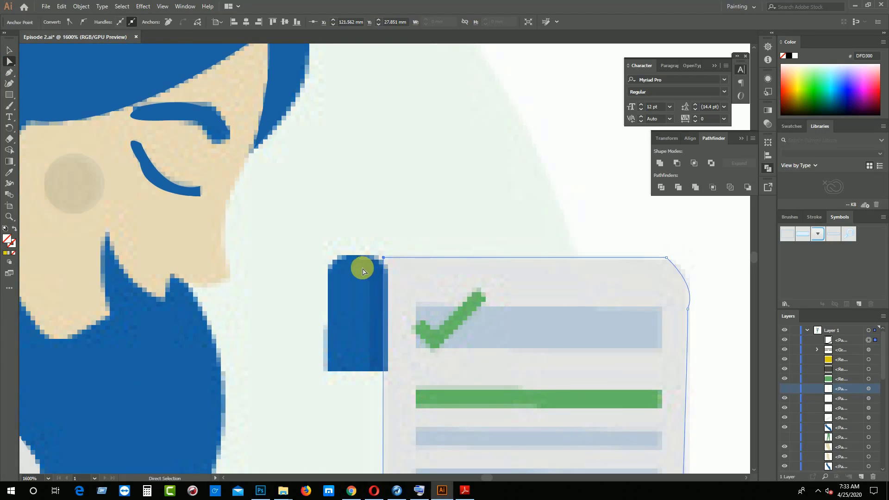
Fill the receipt paper with the light gray E4E3E7 sampled from the reference, and hide the finished shape
click(9, 173)
click(411, 276)
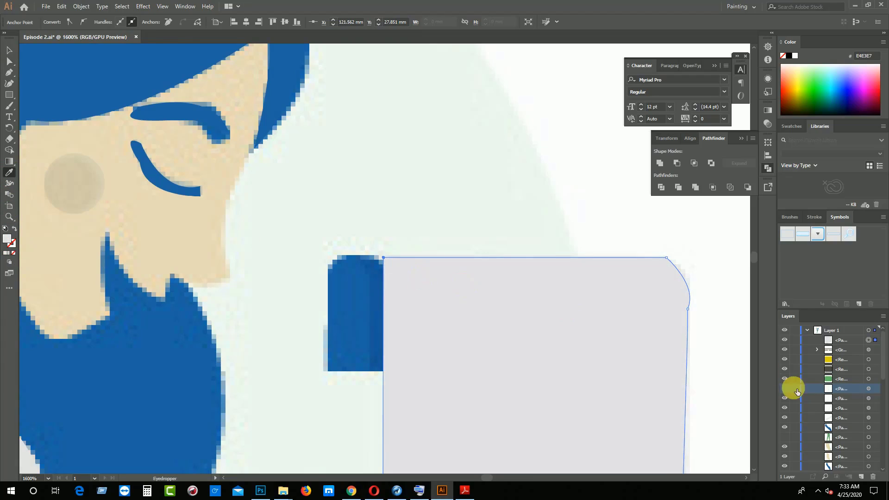
click(787, 340)
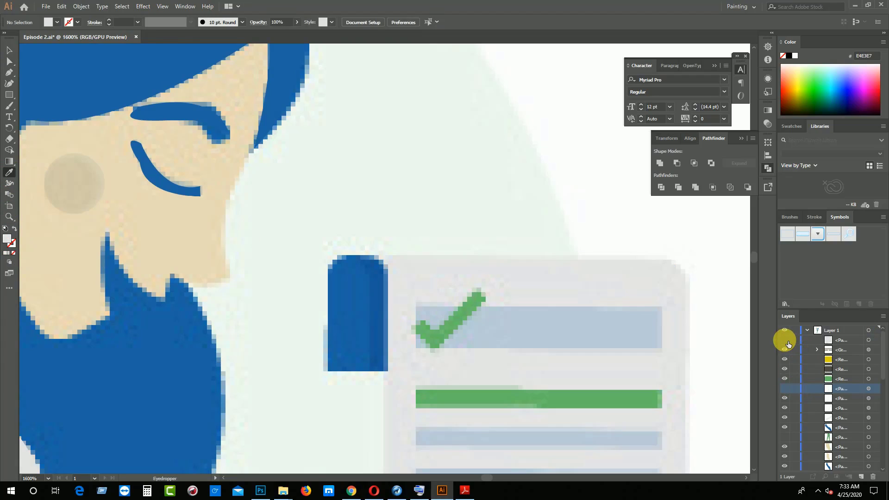
Draw a rectangle about 8.9 × 1.54 mm over the receipt's thick top bar and fill it with sampled gray-blue BAC9D6
scroll(544, 321, down, 3)
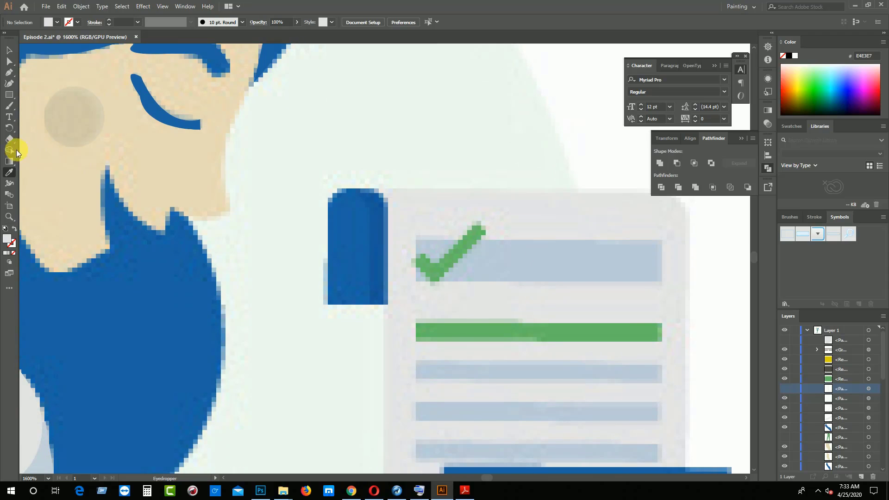
click(9, 96)
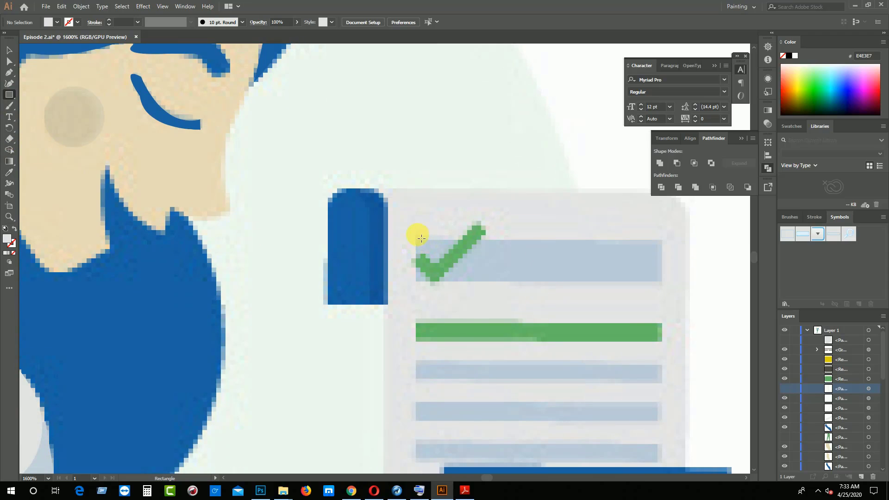
drag(417, 235, 662, 282)
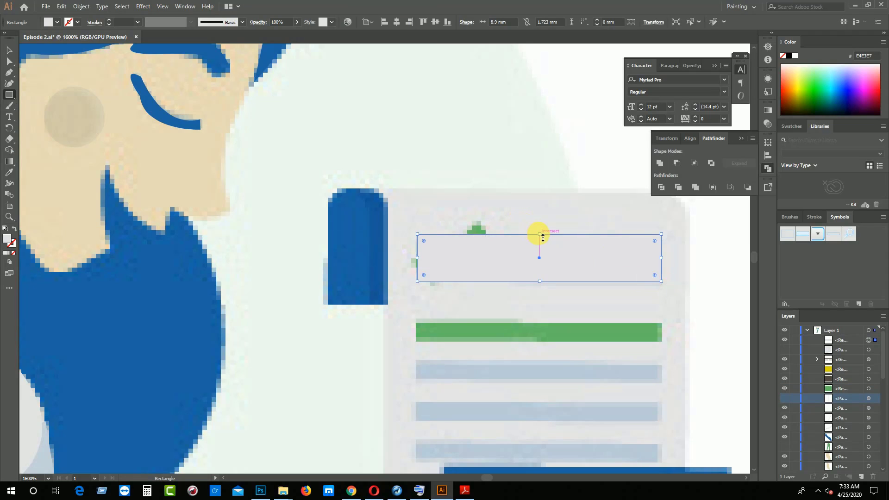
drag(544, 238, 540, 240)
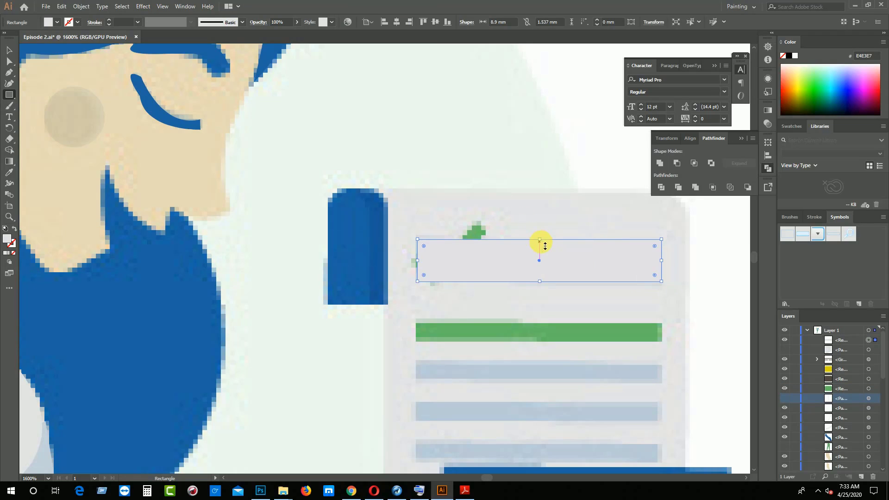
click(9, 173)
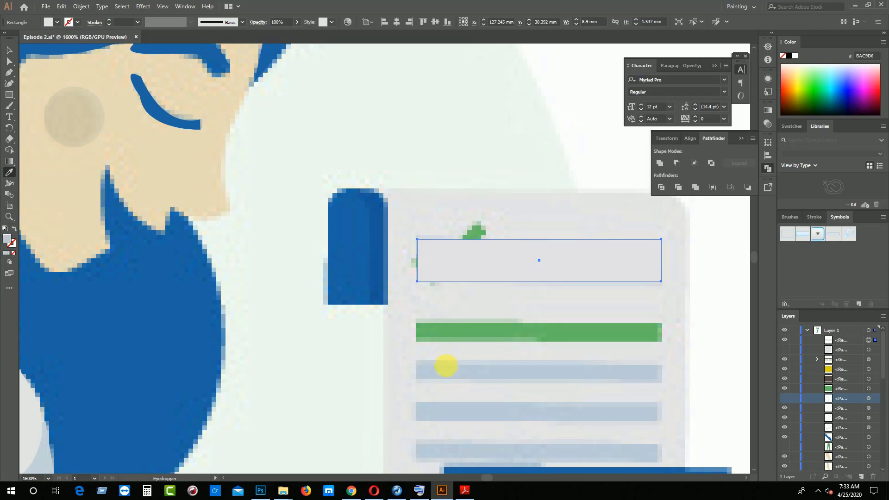
click(447, 367)
click(9, 50)
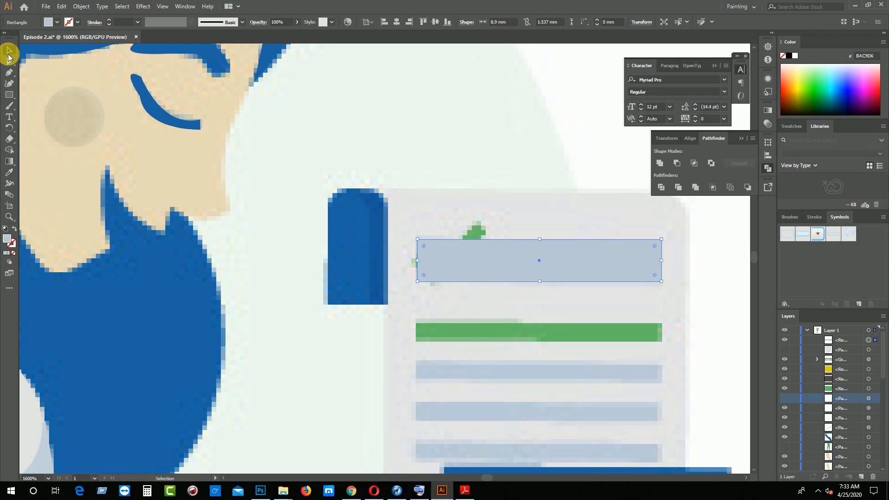
Draw a rectangle about 8.9 × 0.71 mm over the receipt's green line and fill it with green sampled from the check mark
scroll(509, 311, down, 1)
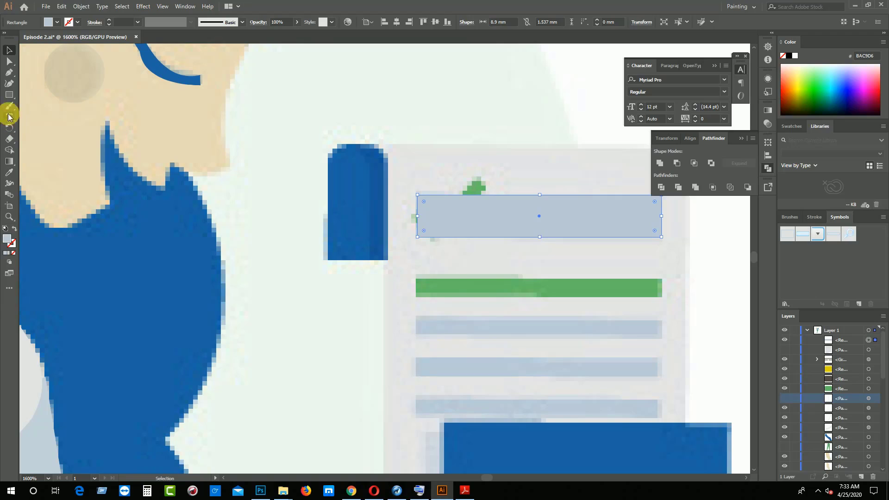
click(9, 94)
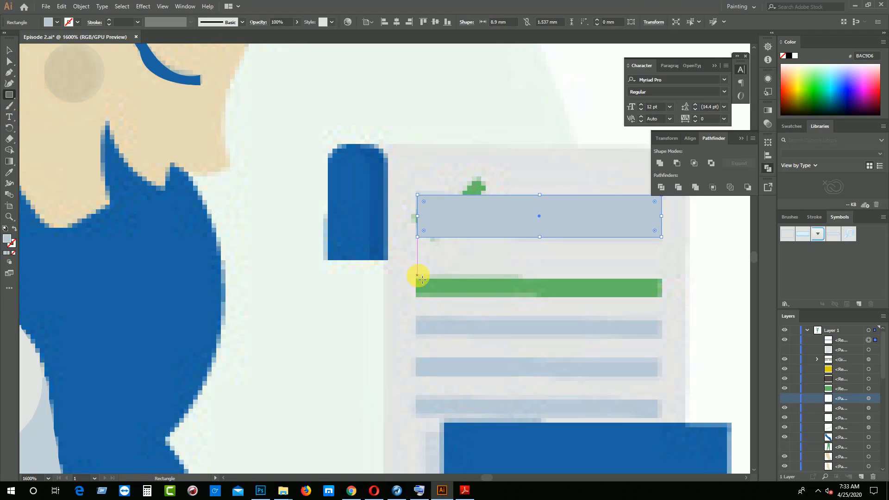
drag(417, 278, 662, 296)
scroll(579, 306, down, 1)
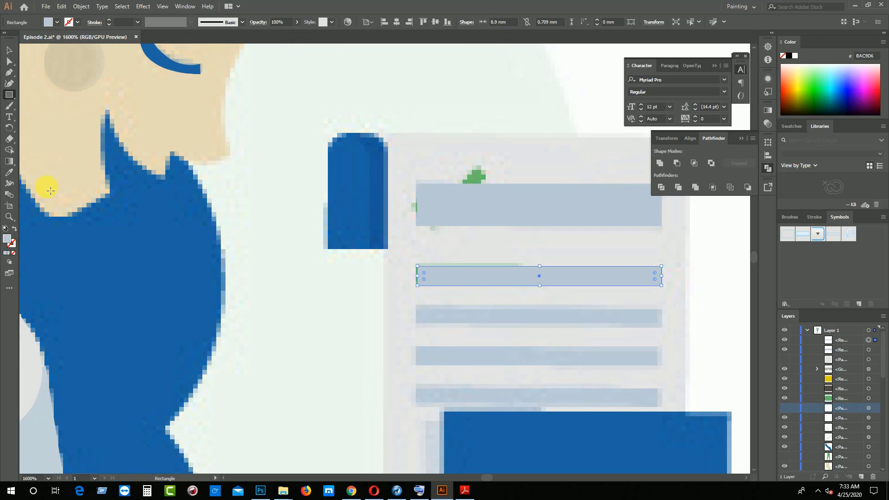
click(9, 172)
click(473, 176)
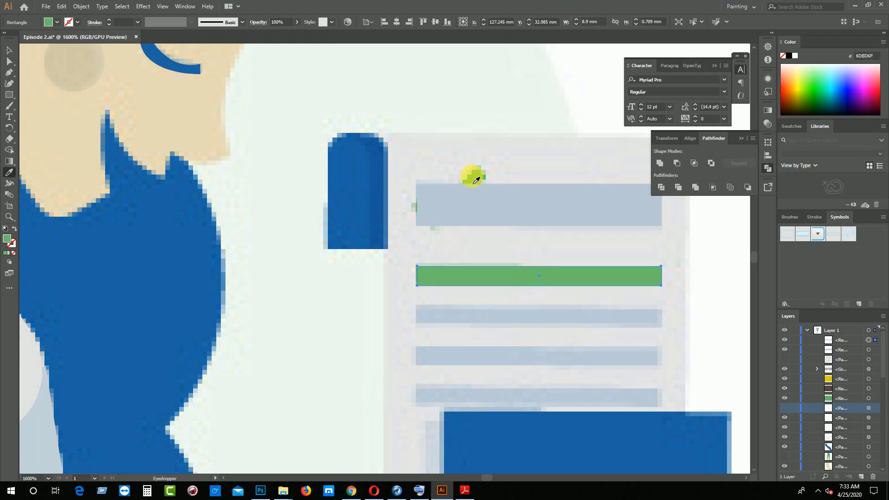
click(10, 54)
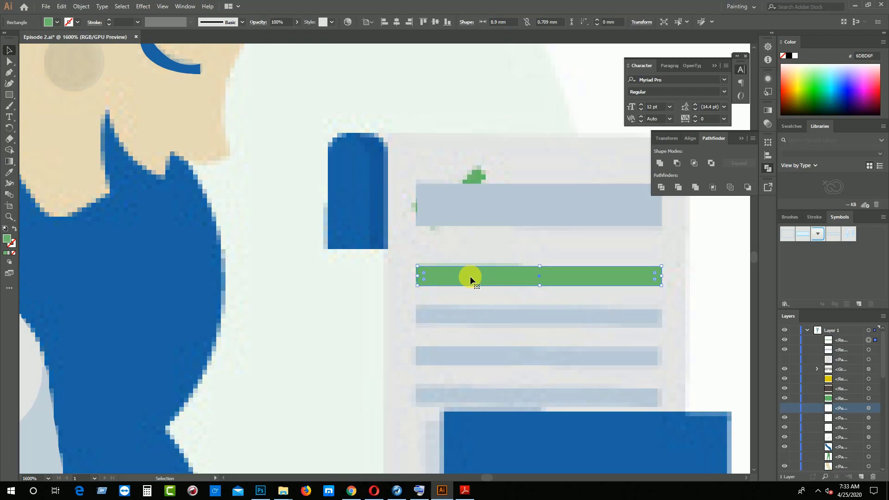
Duplicate the green bar onto the receipt line below it and fill the copy with sampled gray-blue BDCAD4
drag(471, 276, 473, 315)
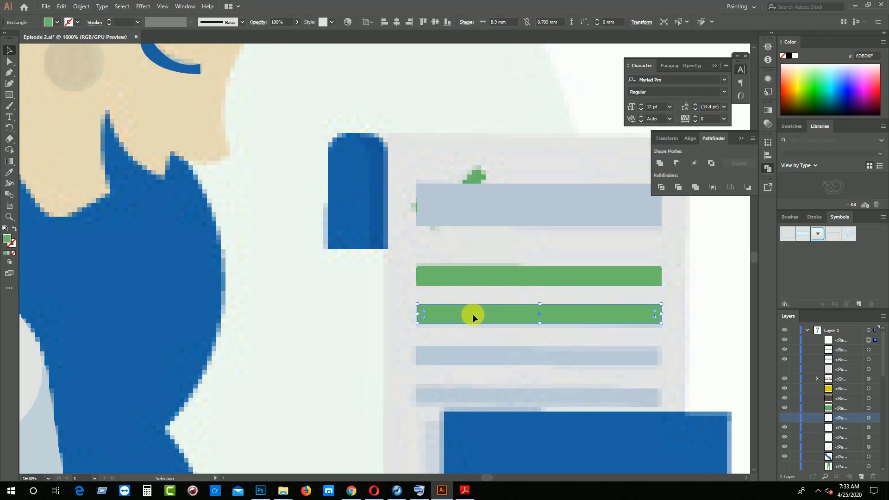
click(9, 174)
click(433, 355)
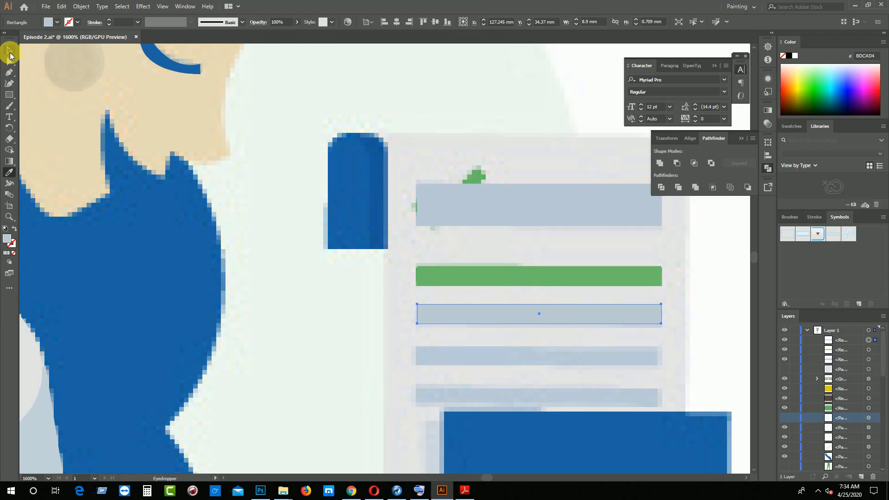
Duplicate the thin gray-blue bar twice downward to cover the receipt's two remaining lines
click(9, 50)
click(492, 304)
drag(504, 315, 495, 361)
scroll(500, 359, down, 8)
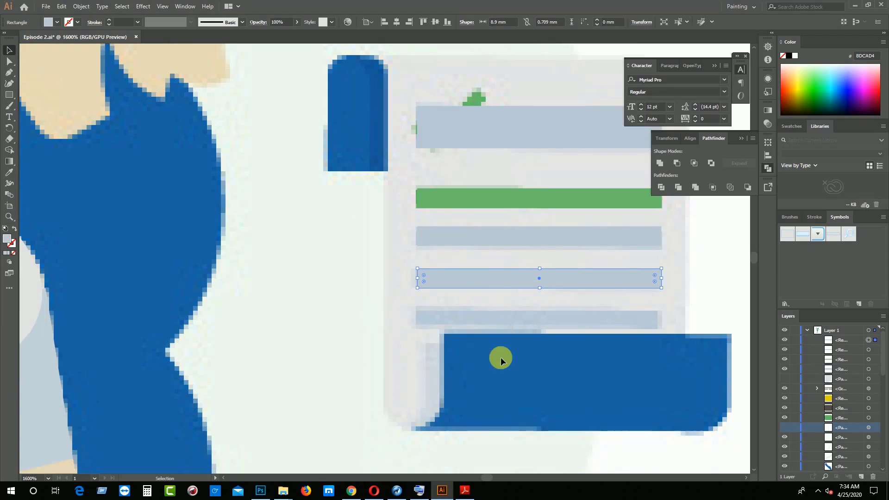
drag(482, 272, 482, 303)
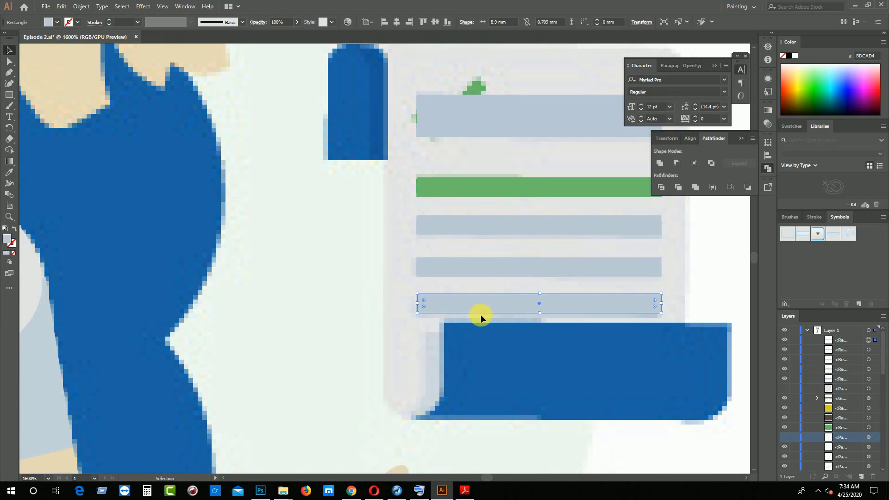
scroll(481, 315, up, 7)
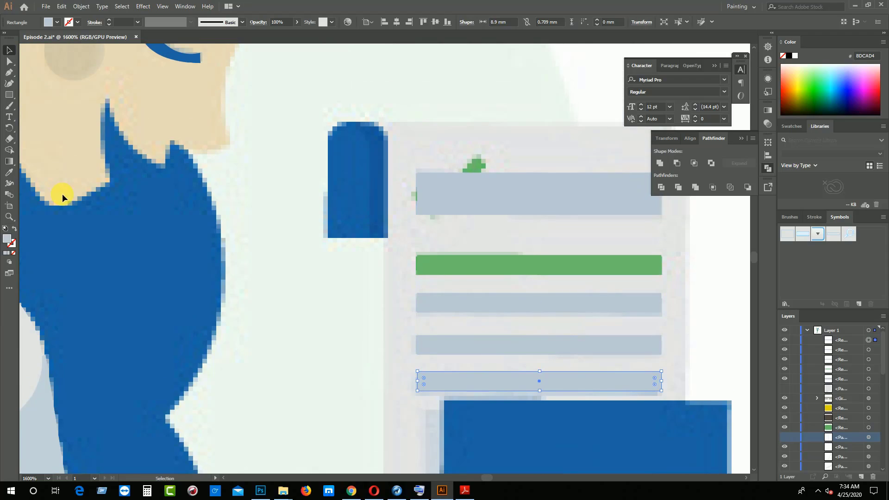
Hide the thick top bar and trace the check mark beneath it as a closed shape with the Pen tool
click(502, 190)
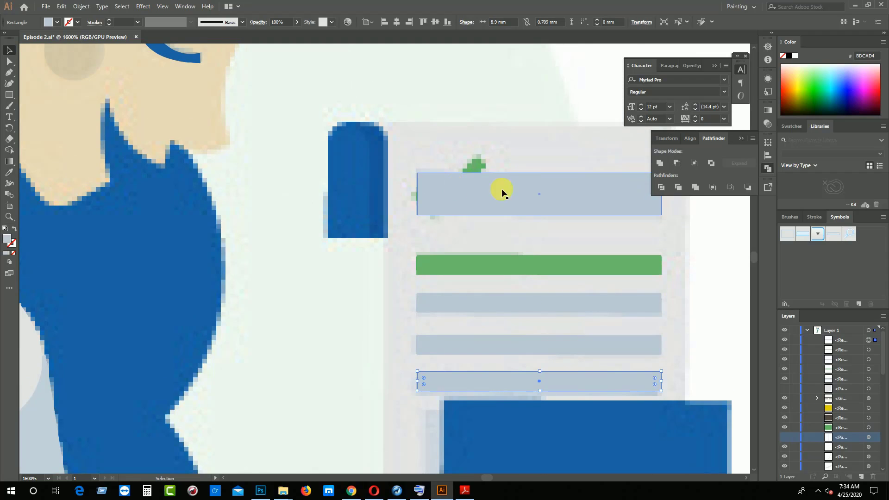
click(786, 378)
key(p)
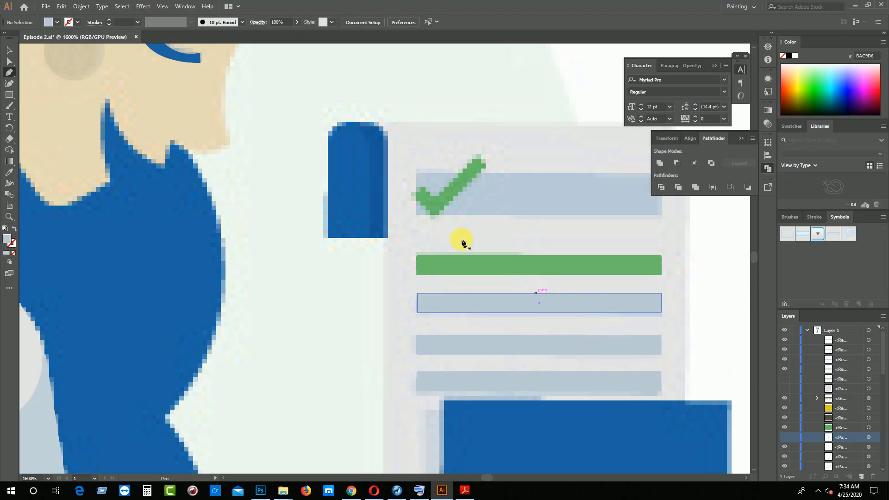
click(421, 186)
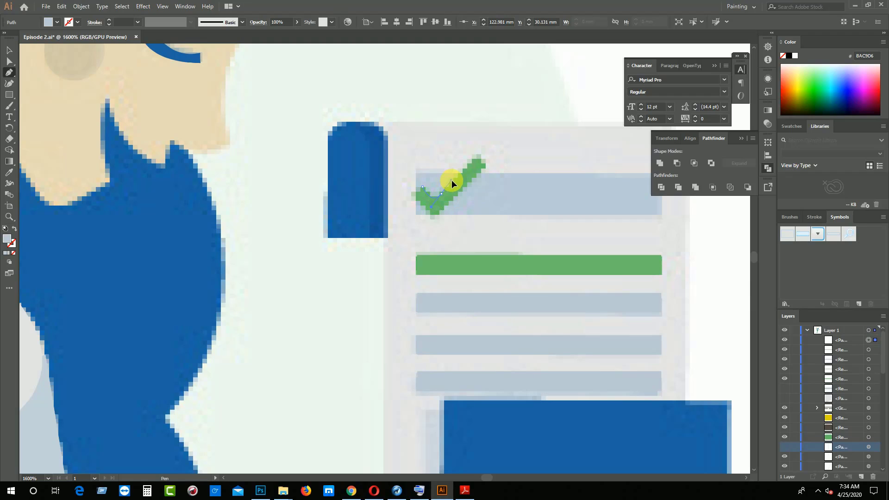
drag(432, 208, 441, 193)
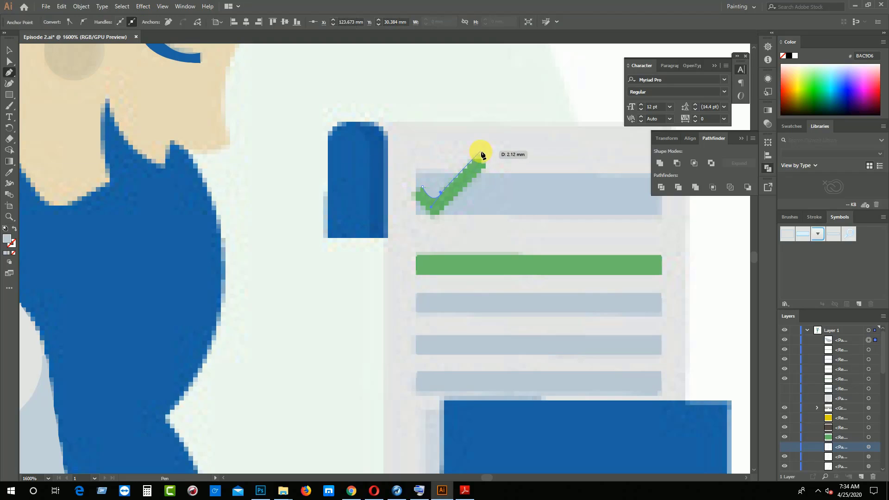
click(479, 155)
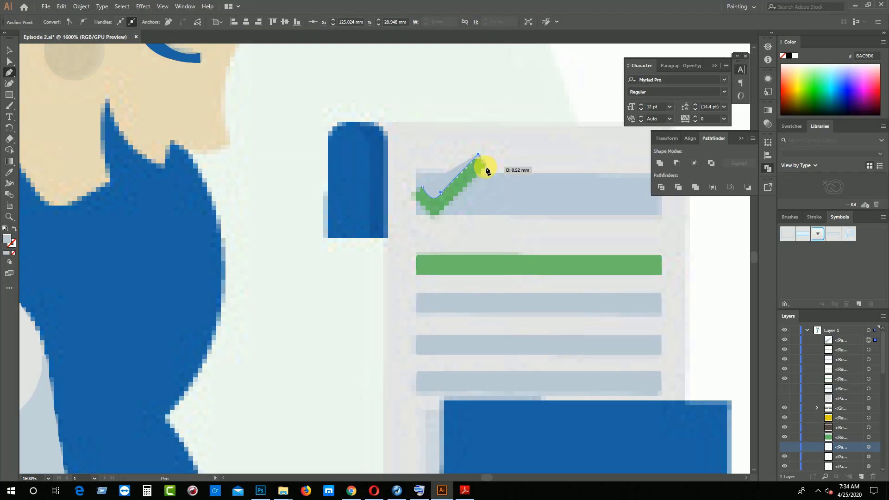
drag(475, 179, 476, 179)
key(ctrl+z)
click(485, 165)
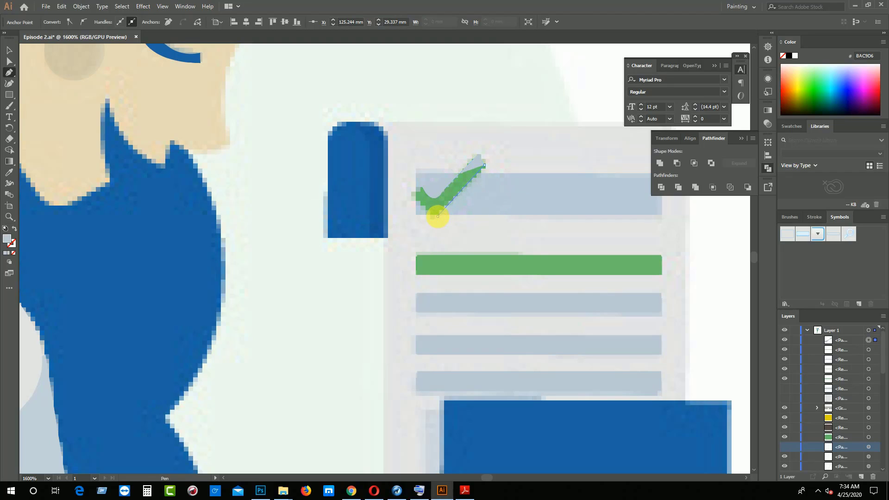
click(437, 216)
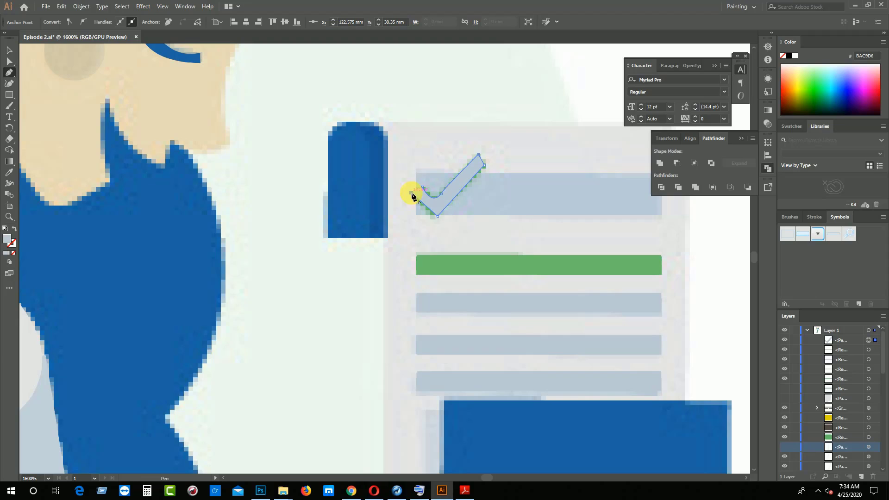
click(423, 186)
Fill the check mark with green sampled from the green bar and make the hidden thick top bar visible again
click(9, 49)
click(9, 172)
click(468, 264)
click(9, 50)
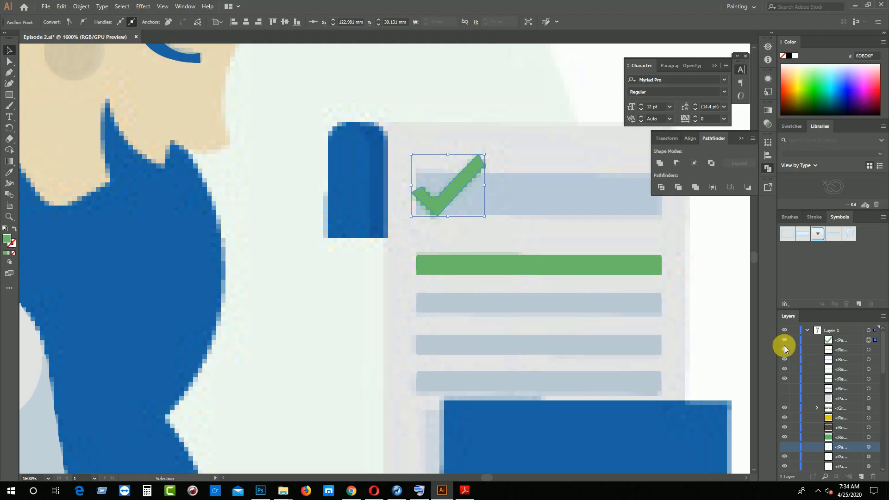
click(785, 399)
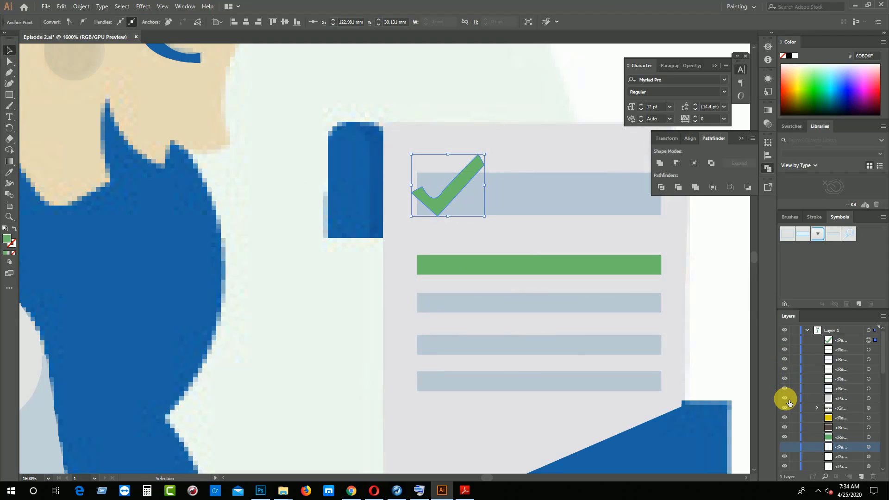
scroll(588, 426, down, 2)
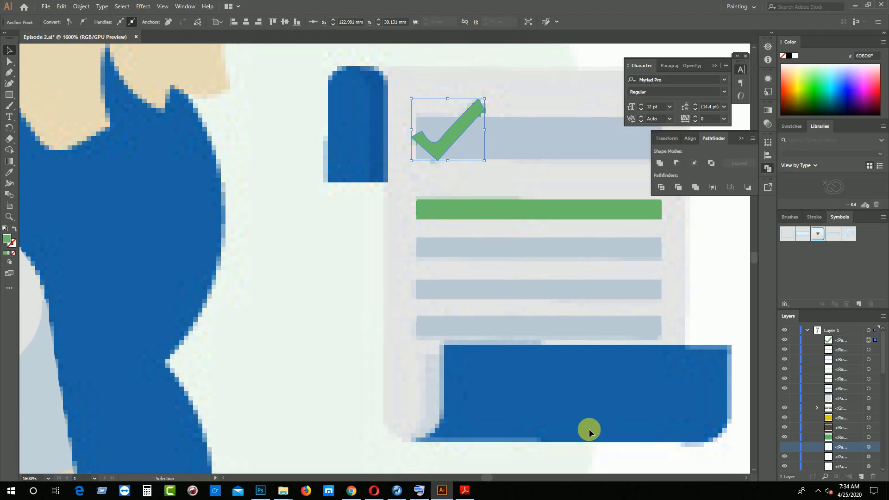
scroll(388, 168, up, 2)
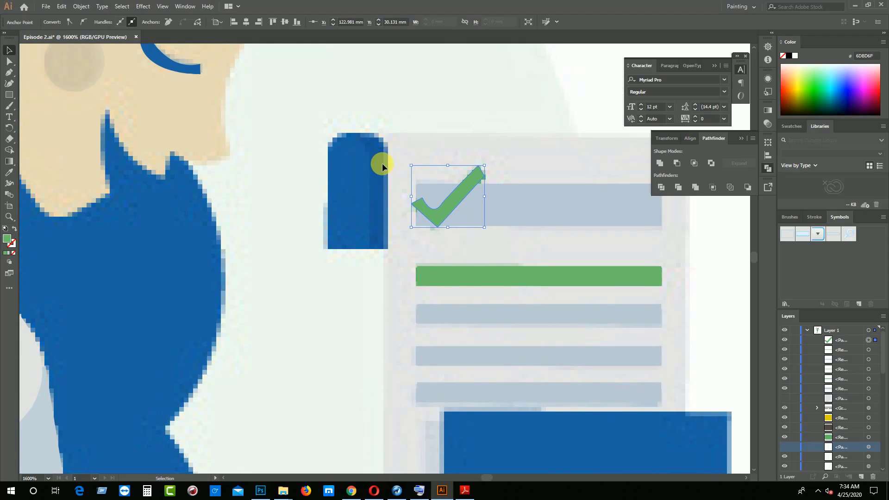
Draw a rectangle about 2.2 × 4.2 mm over the blue rolled end beside the receipt's upper-left corner
key(p)
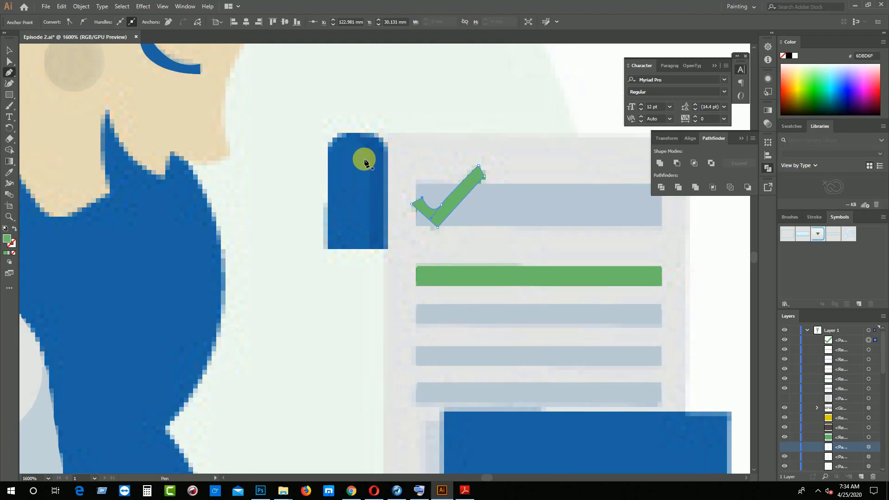
click(9, 94)
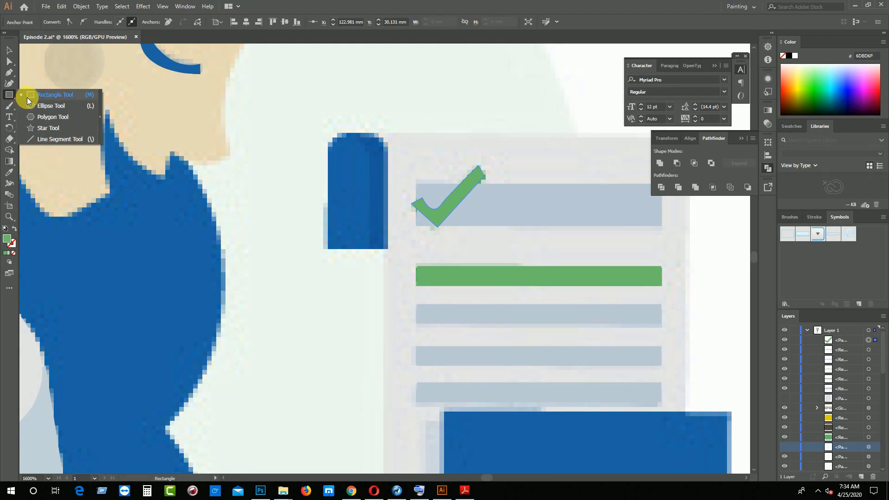
click(46, 95)
drag(333, 140, 390, 253)
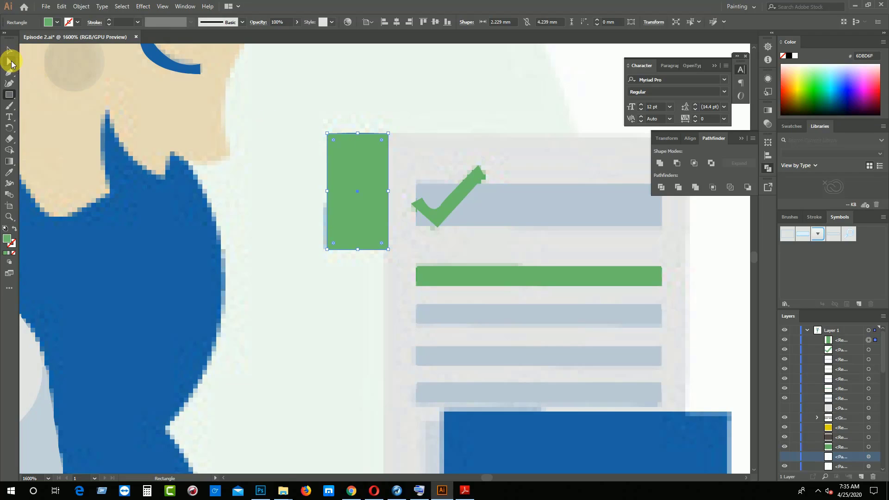
Round the corners of the rectangle over the upper rolled end to 1.11 mm and delete the anchor points along its bottom curve
click(10, 62)
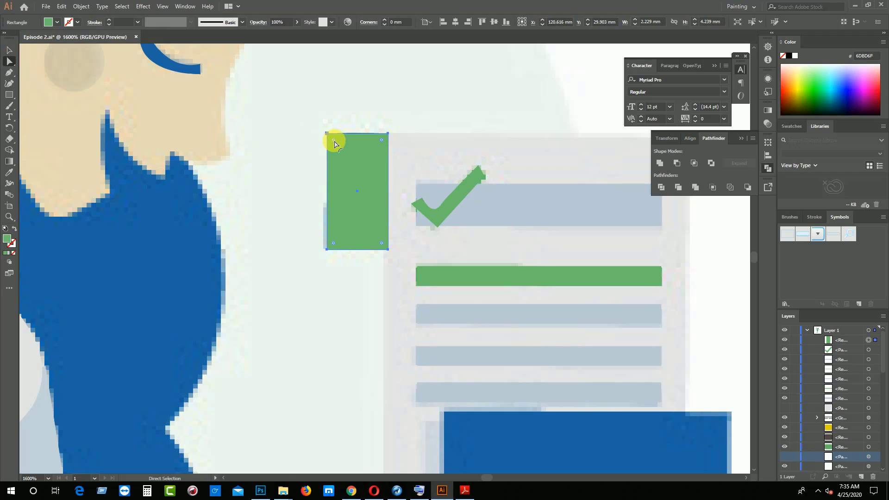
drag(335, 145, 344, 210)
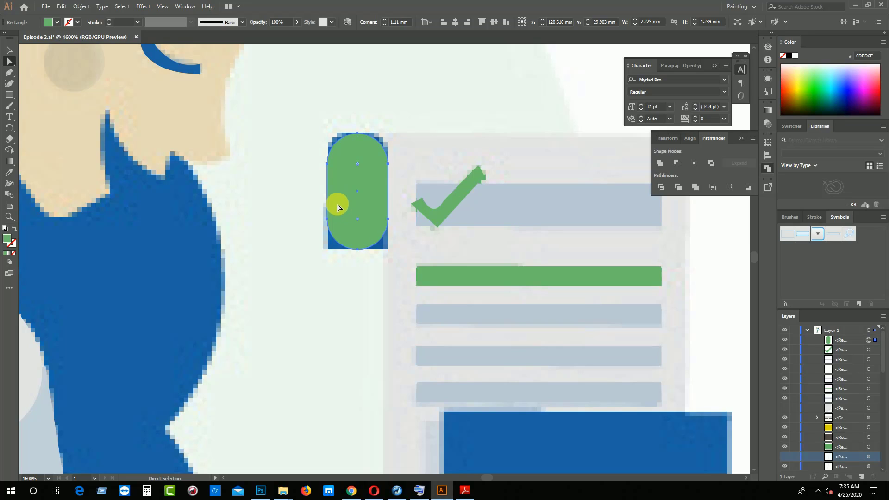
click(357, 249)
key(Delete)
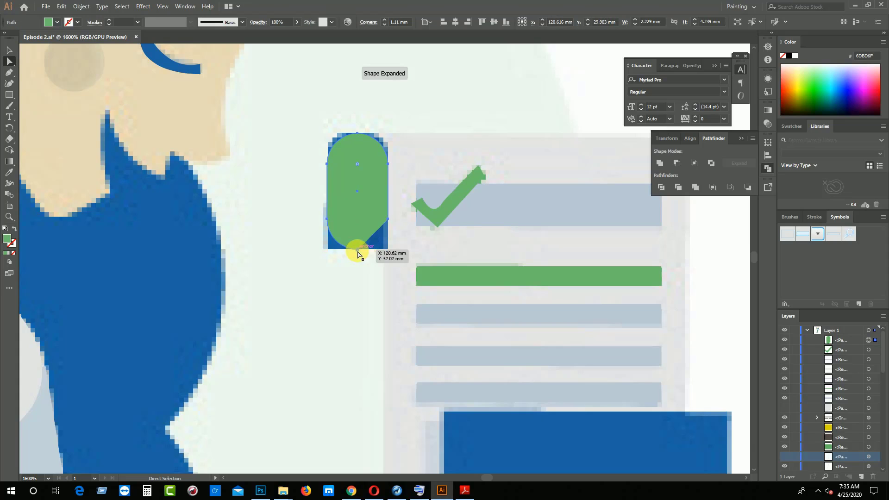
click(357, 250)
key(Delete)
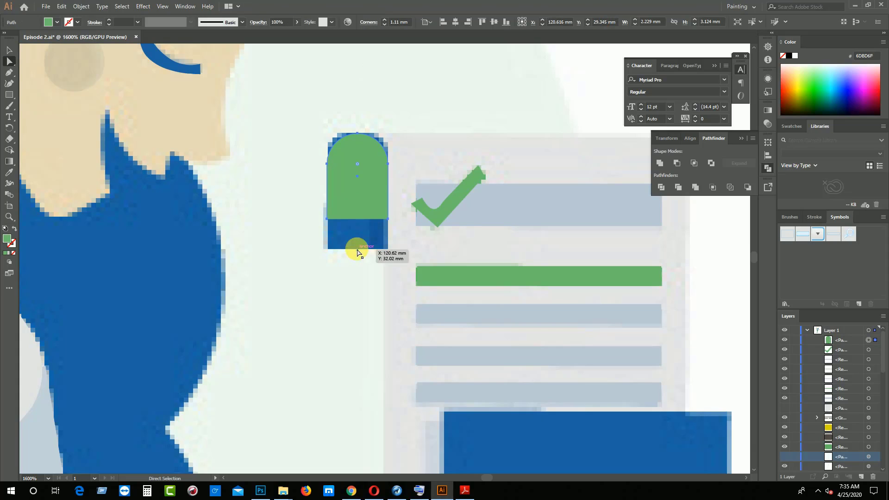
Move the shape's two lower corner anchors down to the bottom edge of the blue rolled end
drag(388, 218, 388, 251)
drag(327, 219, 328, 248)
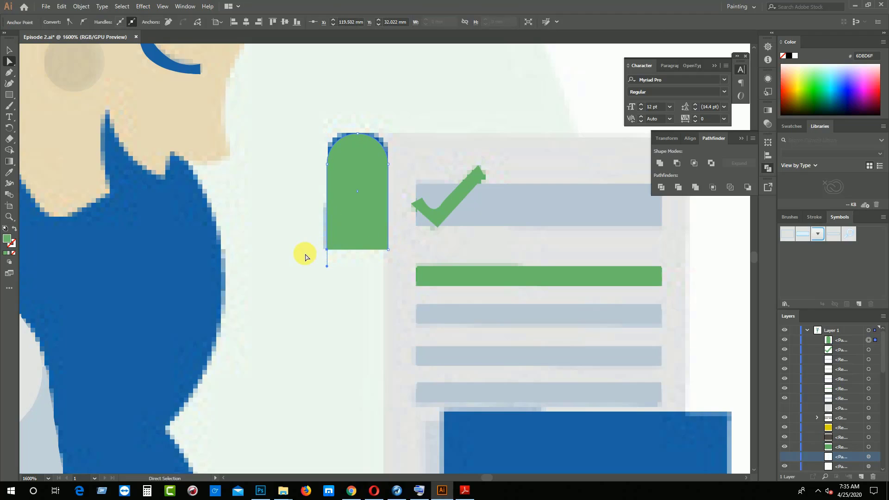
click(314, 266)
Trace the blue roll at the receipt's bottom as a closed Pen shape, about 10.4 mm along its top edge, with curved lower corners
scroll(315, 268, down, 4)
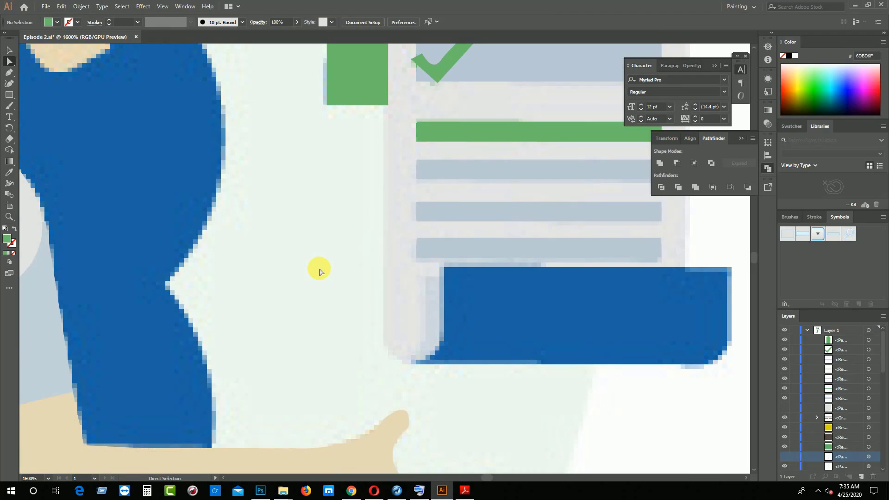
key(p)
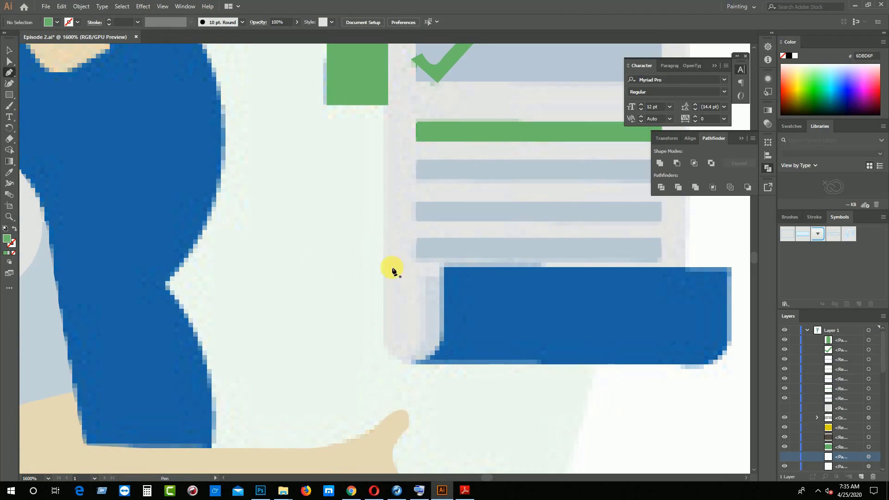
click(443, 267)
drag(418, 360, 377, 353)
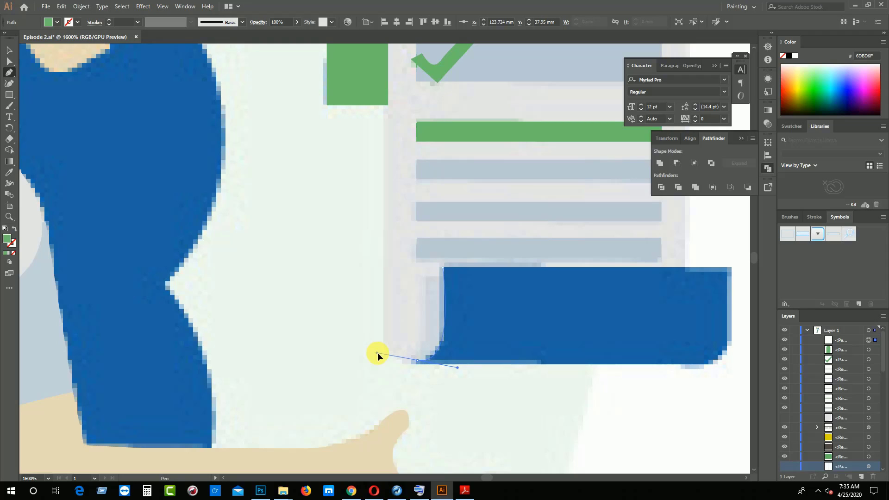
click(418, 360)
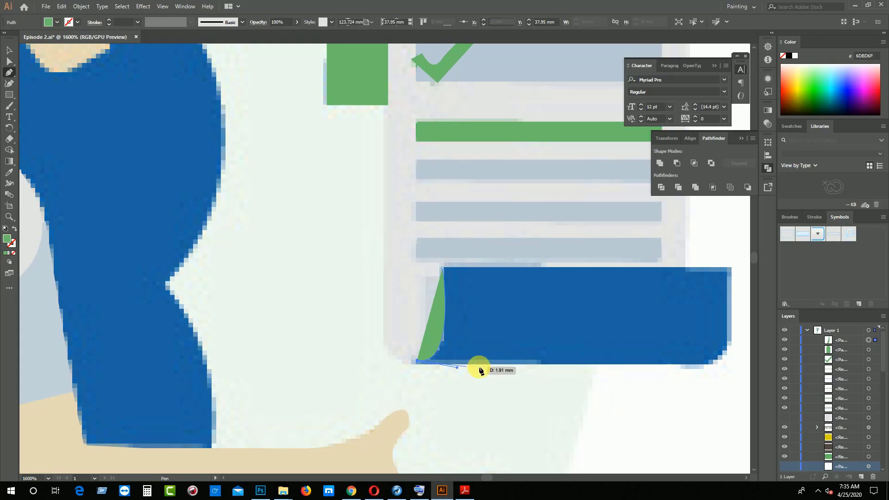
click(707, 365)
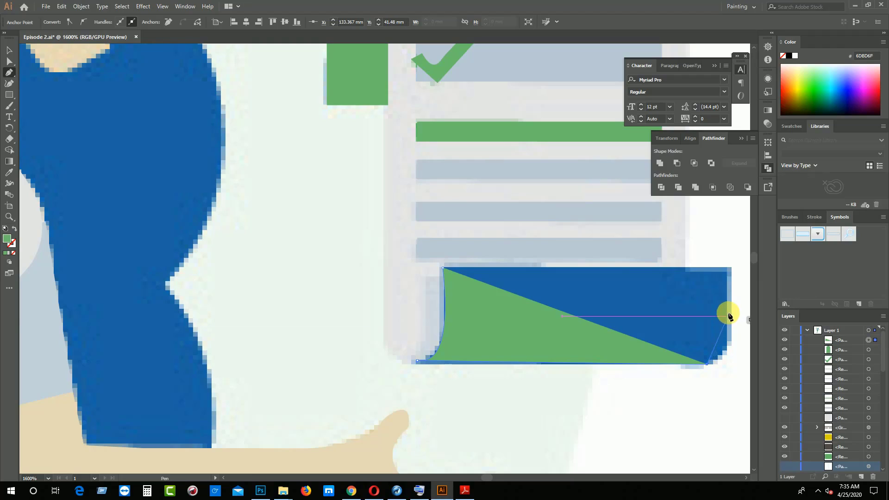
drag(729, 267, 729, 215)
drag(722, 177, 721, 169)
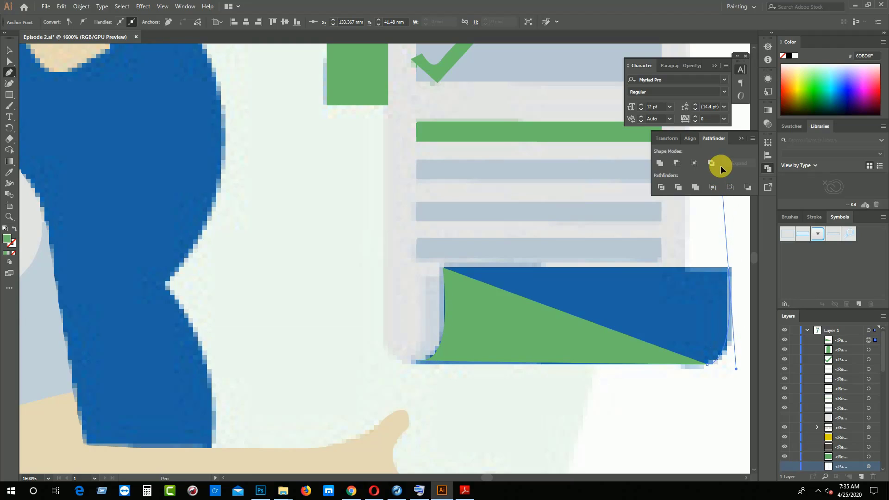
click(729, 267)
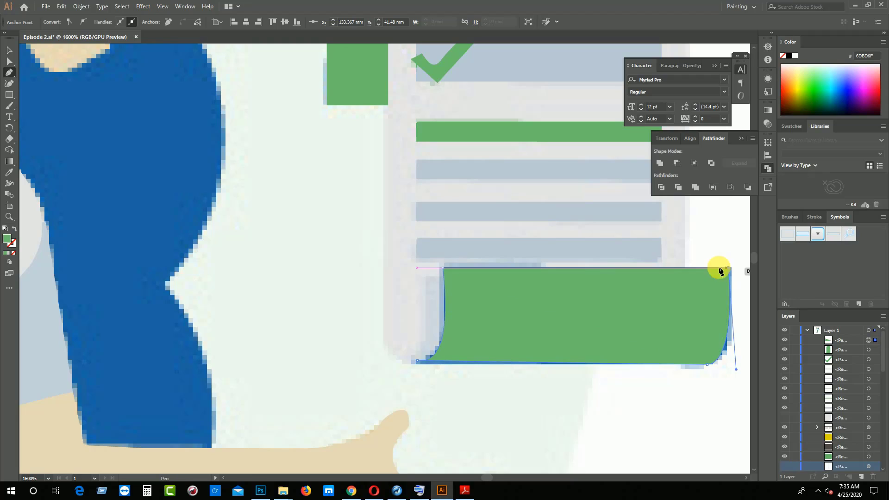
click(444, 269)
Fill the bottom roll shape with blue sampled from the woman's hair
click(8, 172)
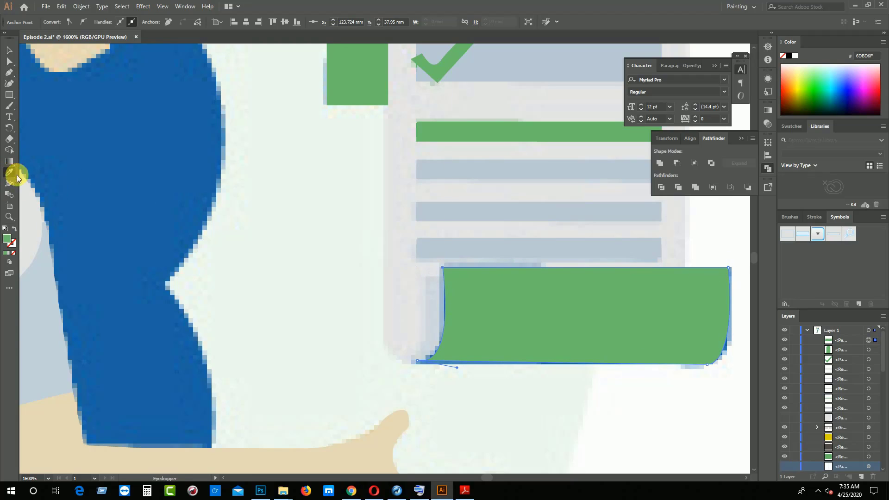
click(94, 187)
click(9, 50)
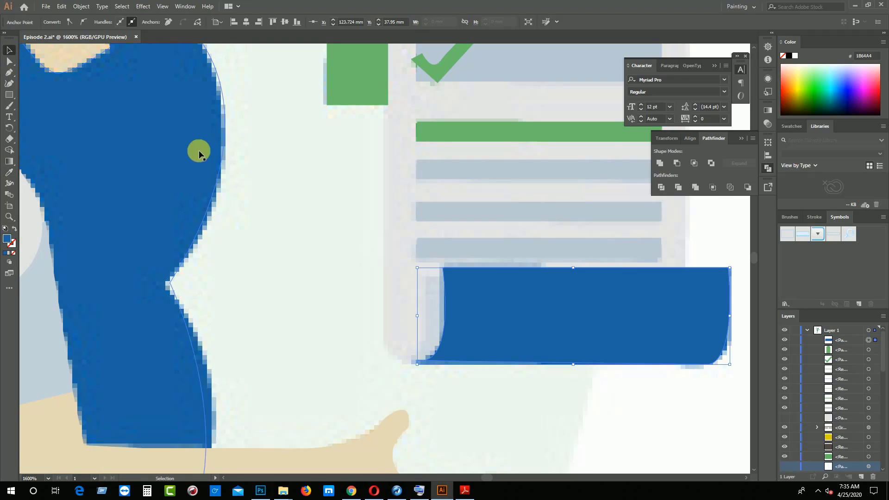
Fill the rounded shape at the receipt's upper end with the blue sampled from the bottom roll
scroll(272, 203, up, 2)
scroll(272, 204, up, 2)
click(341, 115)
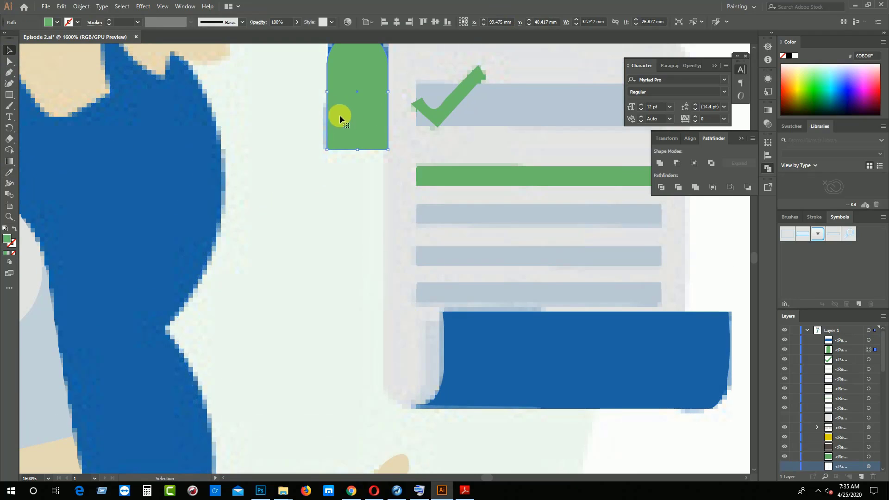
click(7, 174)
click(502, 343)
click(8, 51)
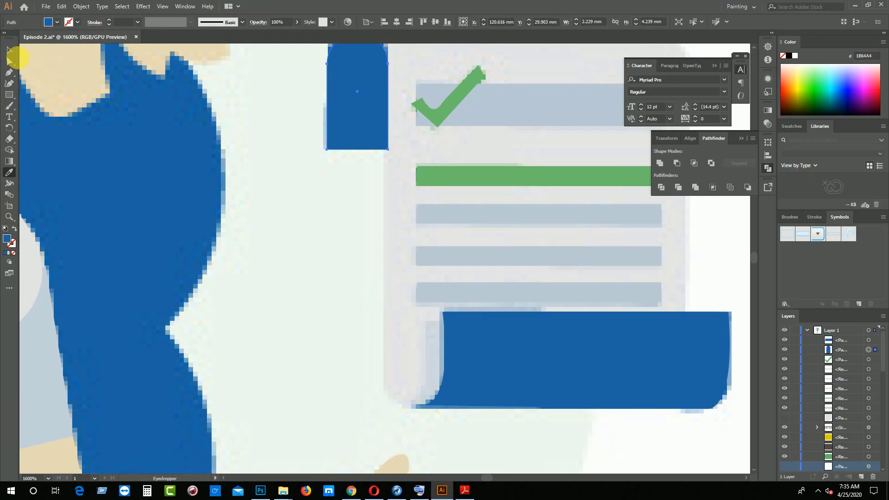
Make the hidden receipt paper shape visible again in the layer list
key(ctrl+minus)
key(ctrl+minus)
key(ctrl+minus)
key(ctrl+minus)
key(ctrl+minus)
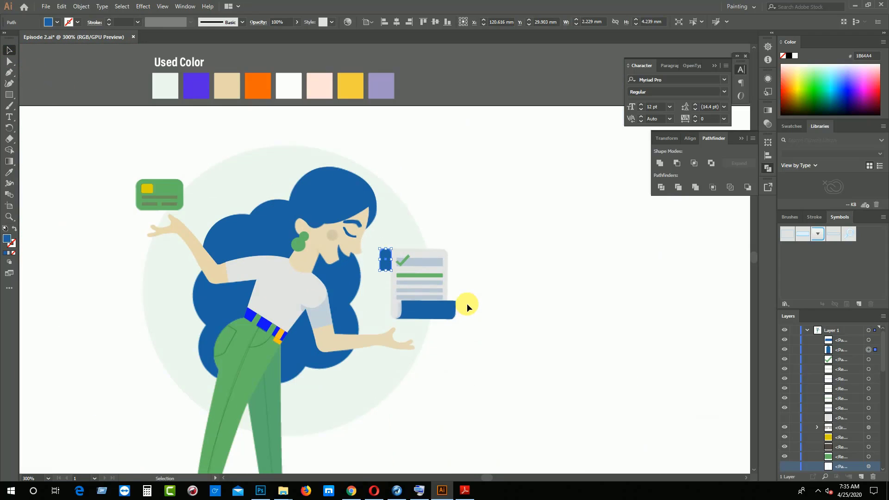
scroll(468, 308, down, 2)
scroll(590, 311, down, 2)
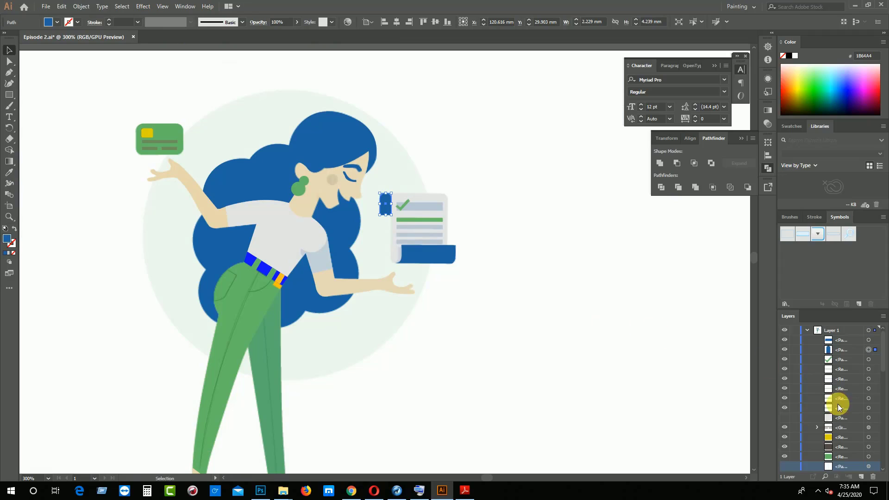
click(787, 418)
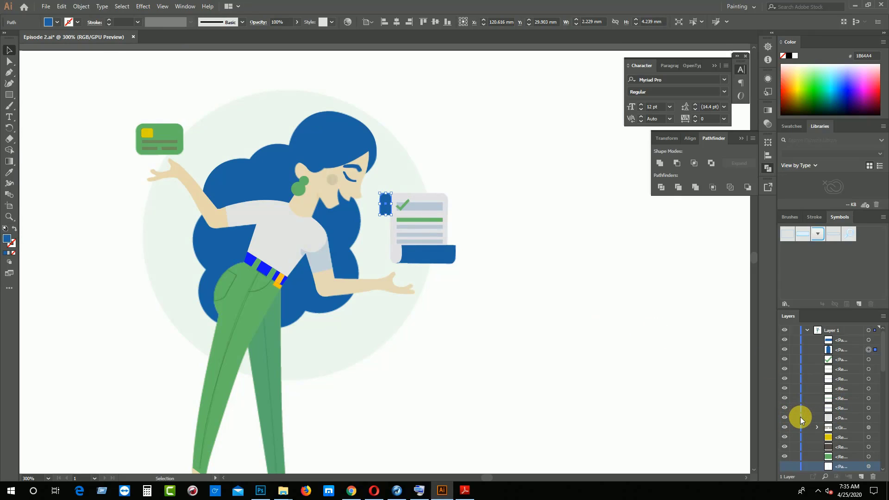
Make the hidden green trousers shape visible again
scroll(801, 418, down, 4)
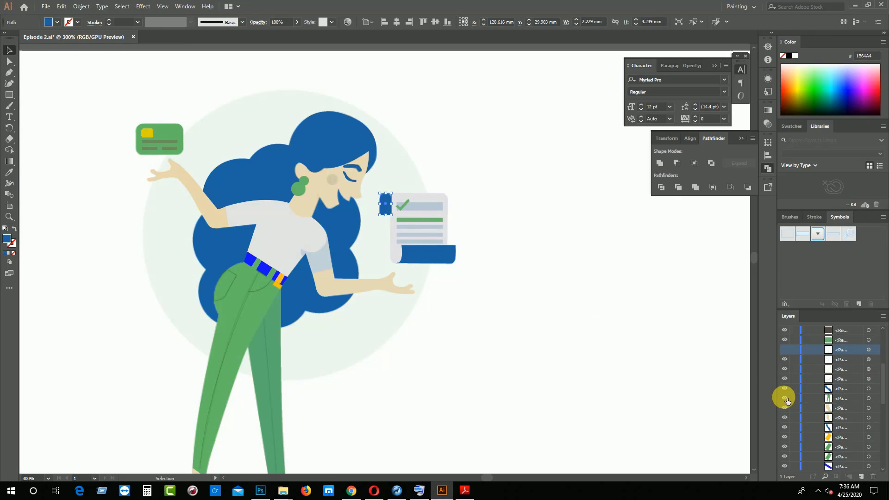
click(785, 399)
click(786, 399)
click(786, 398)
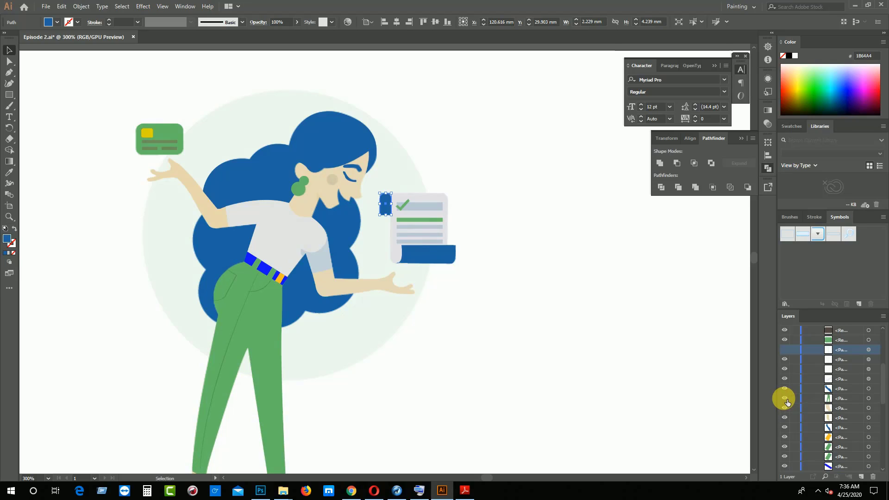
Make the hidden dark fold shape on the trousers' right leg visible again
click(269, 371)
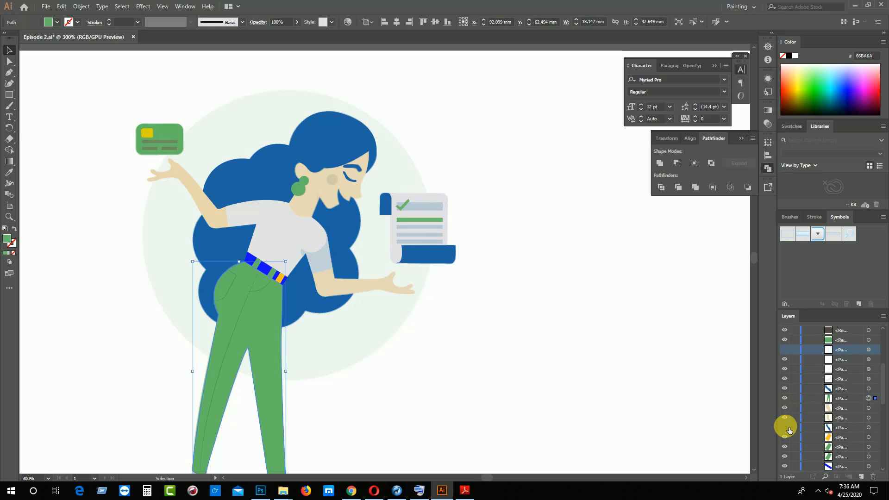
scroll(793, 426, down, 2)
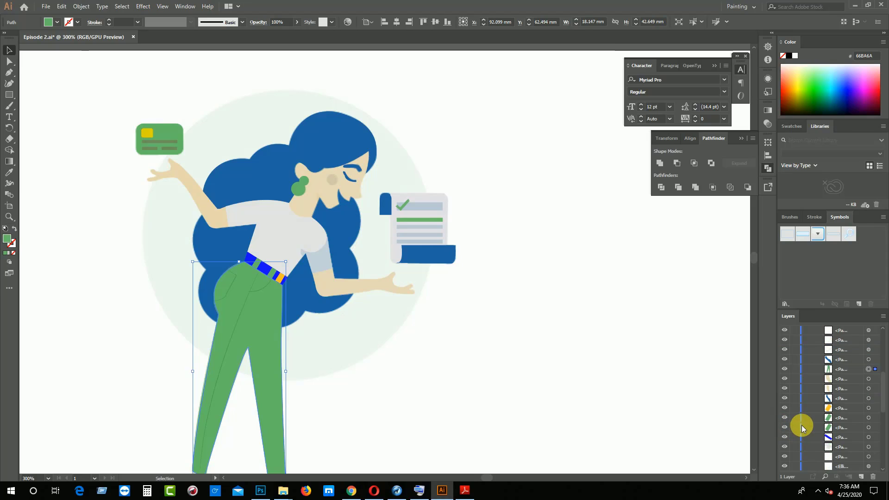
click(877, 369)
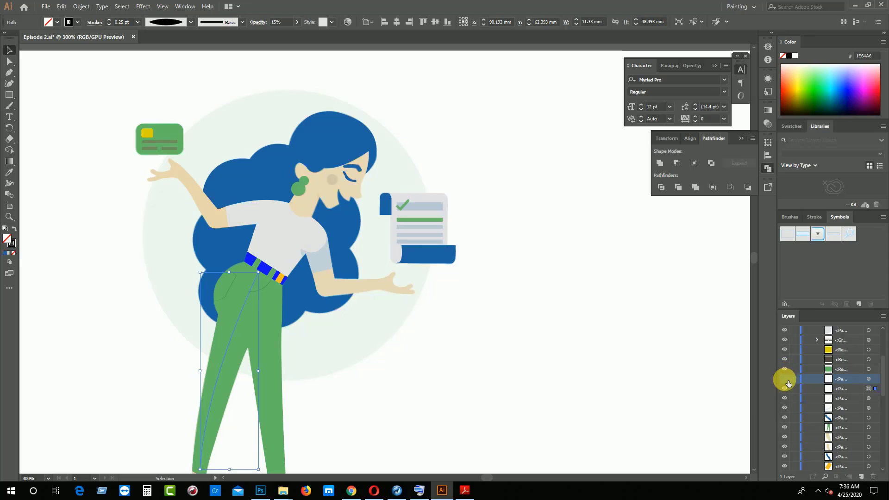
scroll(787, 387, down, 2)
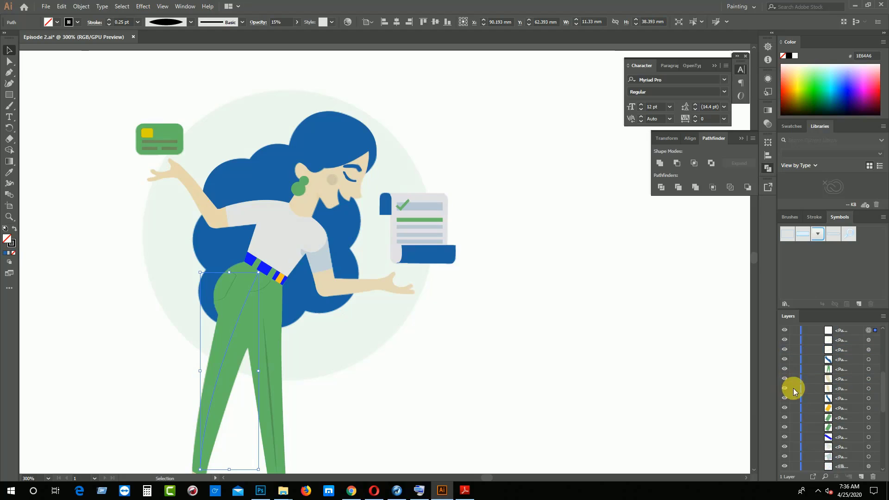
Make the hidden beige face shape and the pale background circle visible again
scroll(801, 393, down, 4)
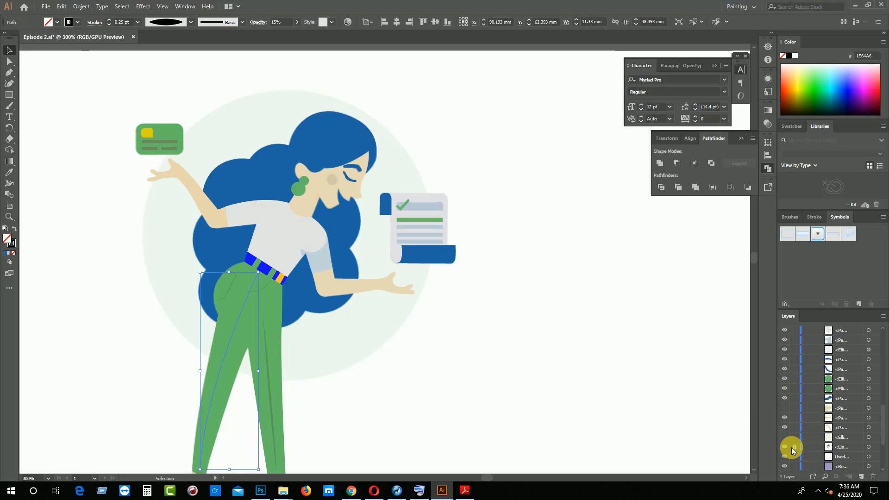
click(783, 407)
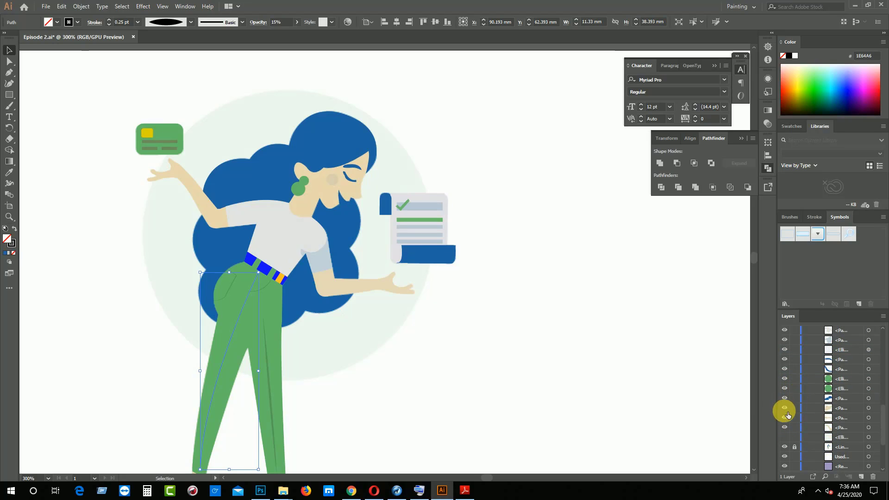
click(787, 438)
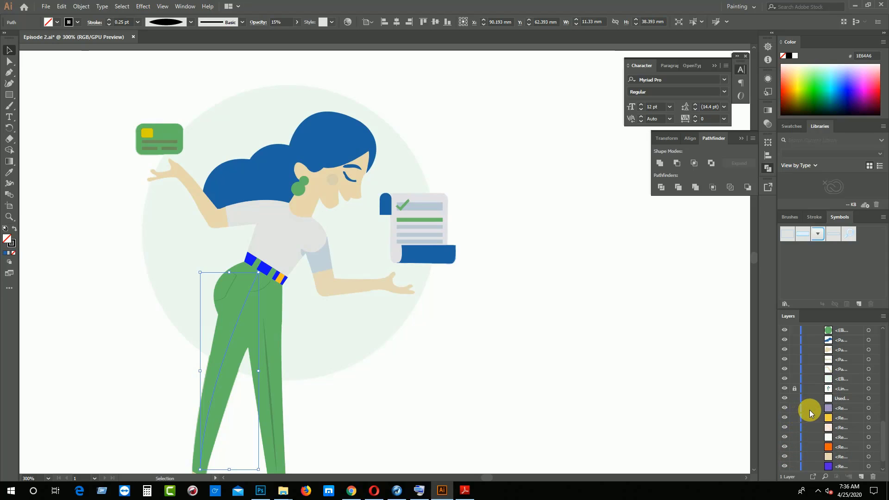
Unlock and hide the linked reference image in the layer list, and clear the selection of the trouser seam line
scroll(811, 412, down, 3)
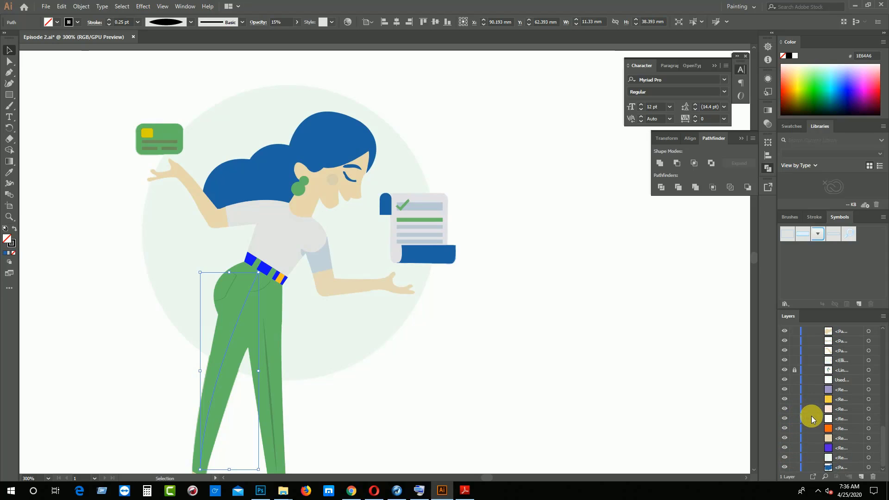
scroll(811, 419, up, 8)
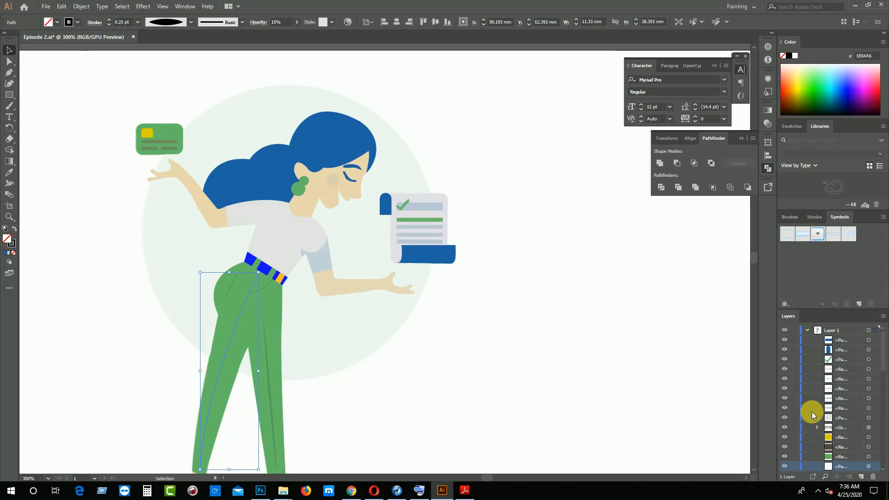
scroll(884, 417, down, 12)
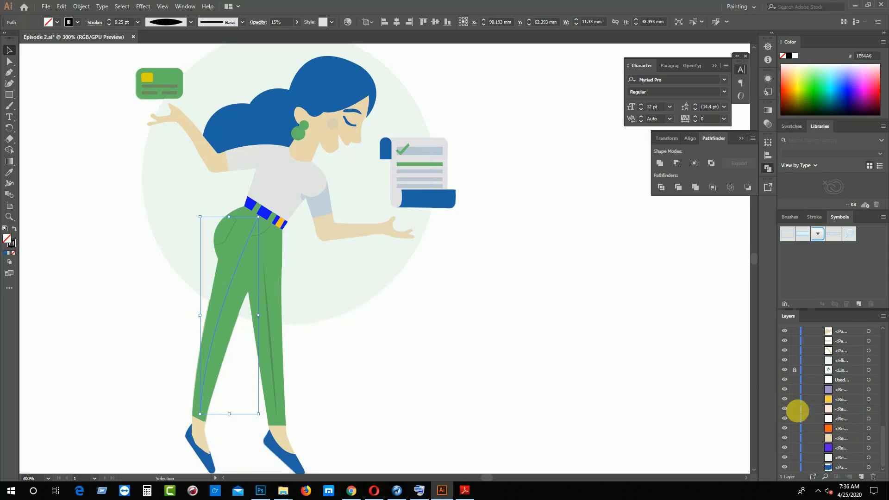
scroll(806, 415, up, 3)
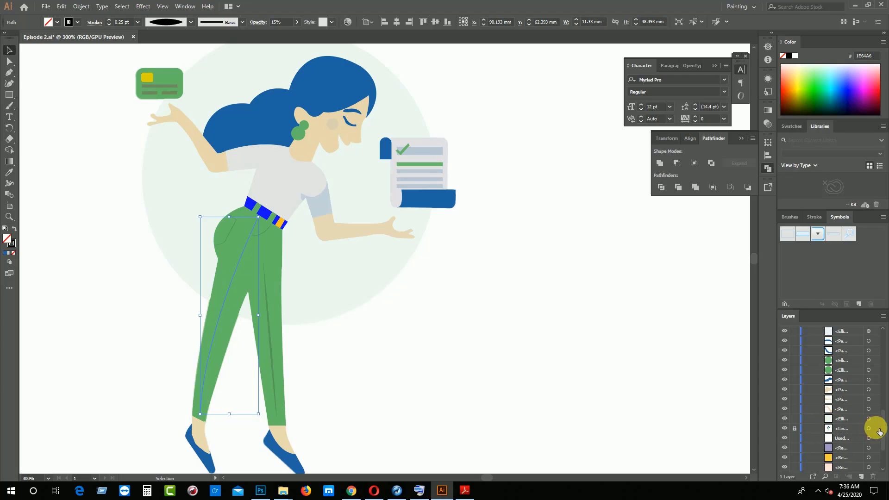
click(787, 433)
click(788, 433)
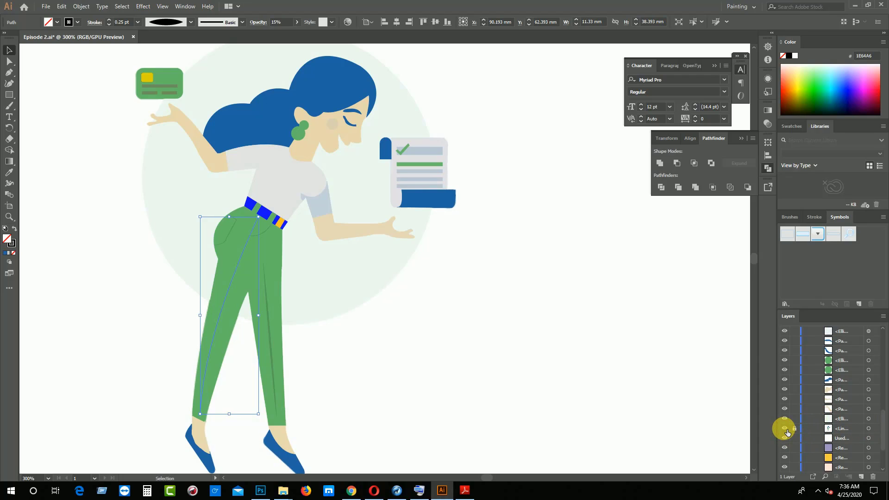
click(786, 429)
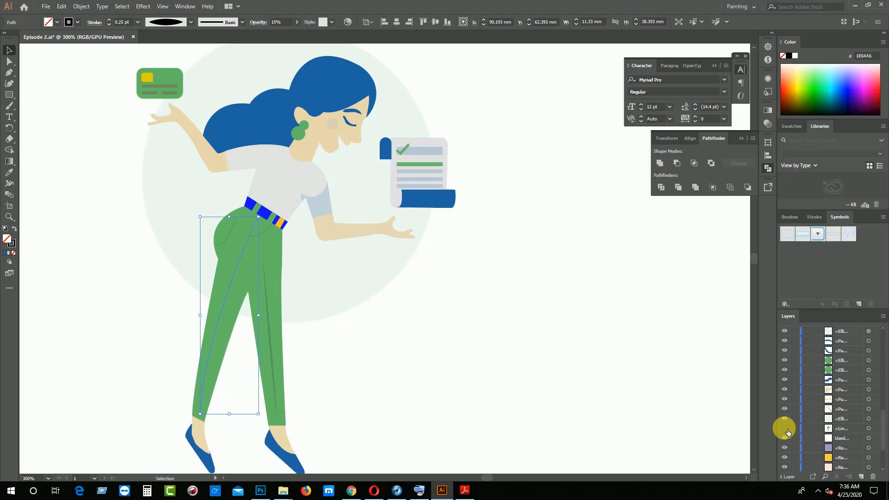
click(489, 343)
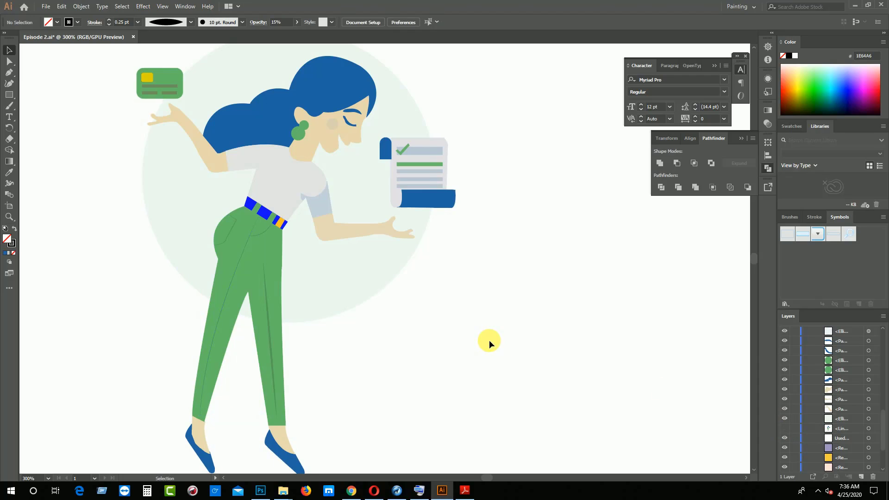
Switch to the flat color palette PDF in Adobe Reader and copy the Radical Red hex code F62459
scroll(496, 340, up, 2)
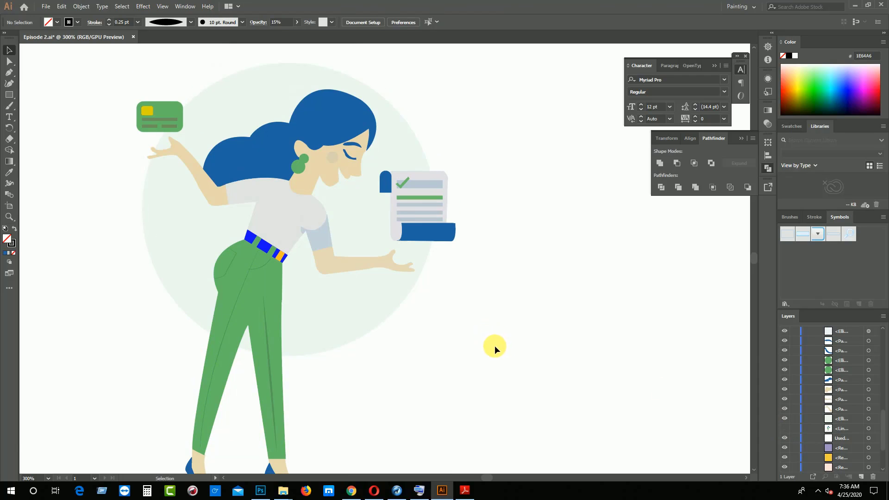
key(ctrl+minus)
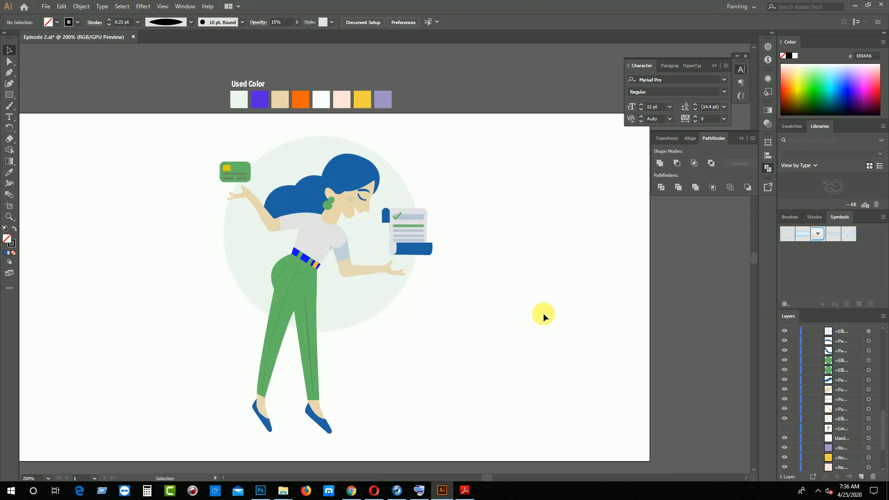
click(466, 491)
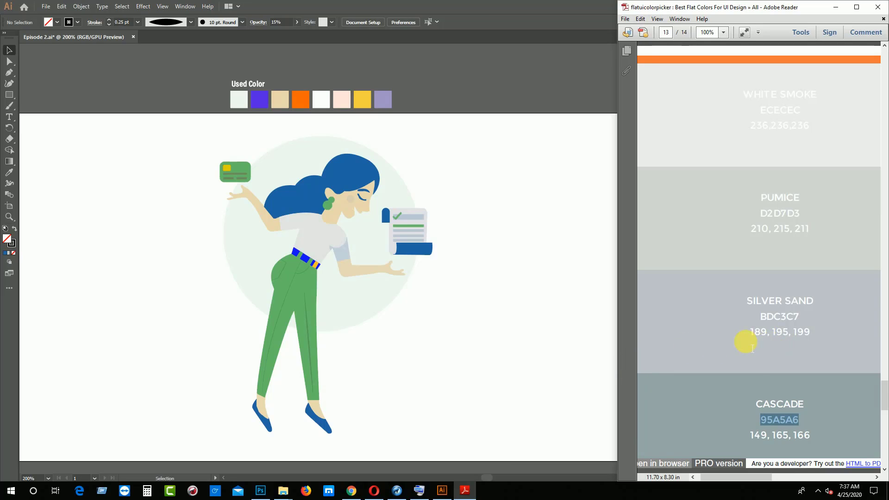
scroll(759, 336, up, 20)
scroll(762, 336, up, 20)
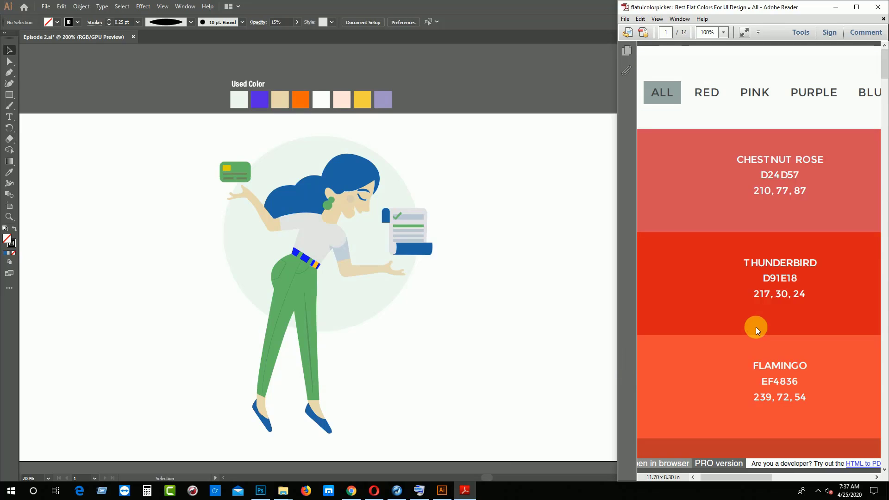
click(769, 101)
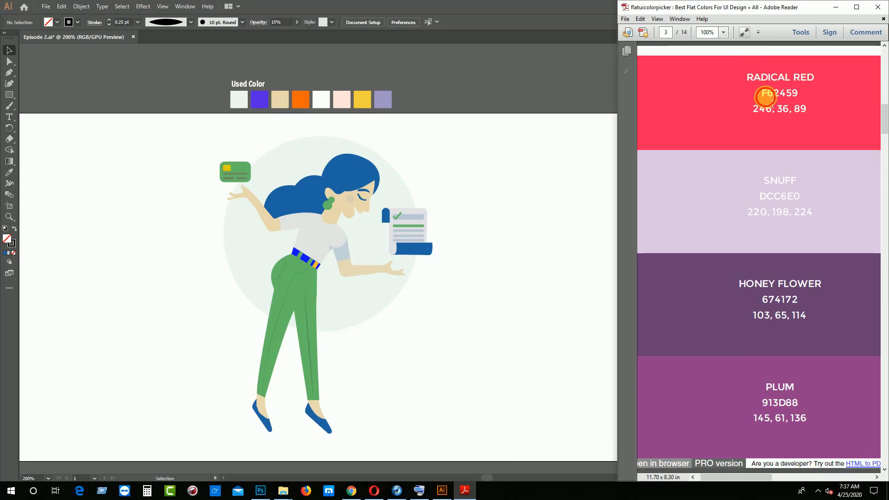
drag(772, 103, 813, 99)
key(ctrl+c)
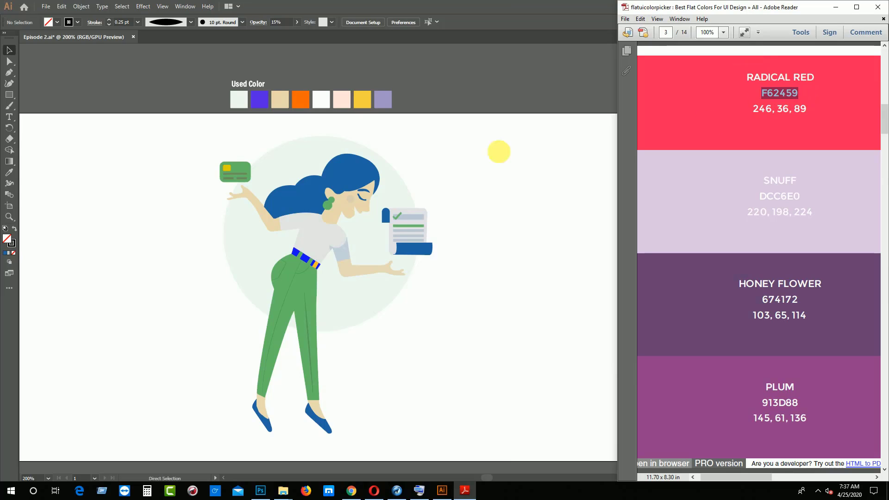
Back in Illustrator, set the fill of the orange Used Color swatch to the copied hex value F62459
click(304, 96)
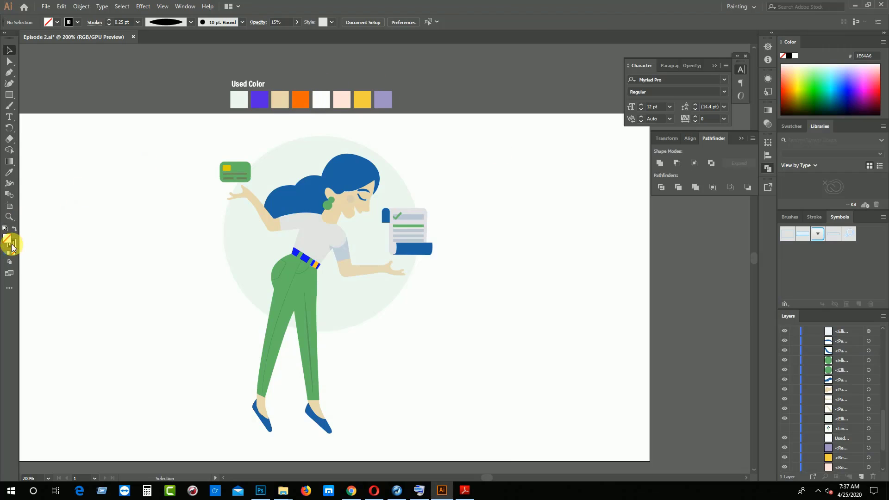
click(300, 99)
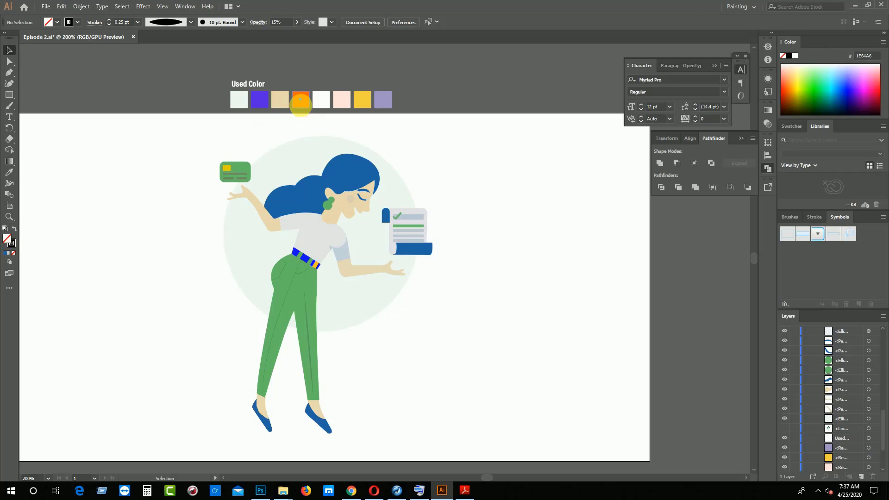
double_click(7, 238)
key(ctrl+v)
click(542, 187)
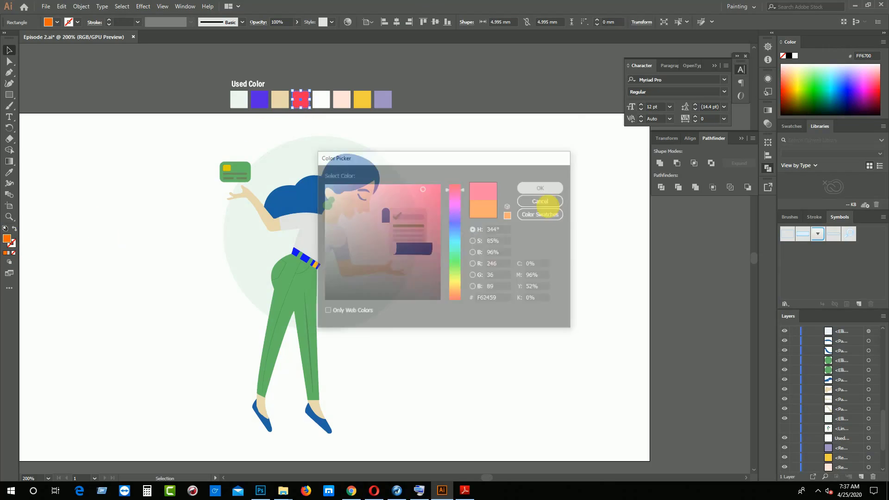
click(485, 257)
Recolor the pale background circle by sampling the red Used Color swatch with the Eyedropper
click(377, 287)
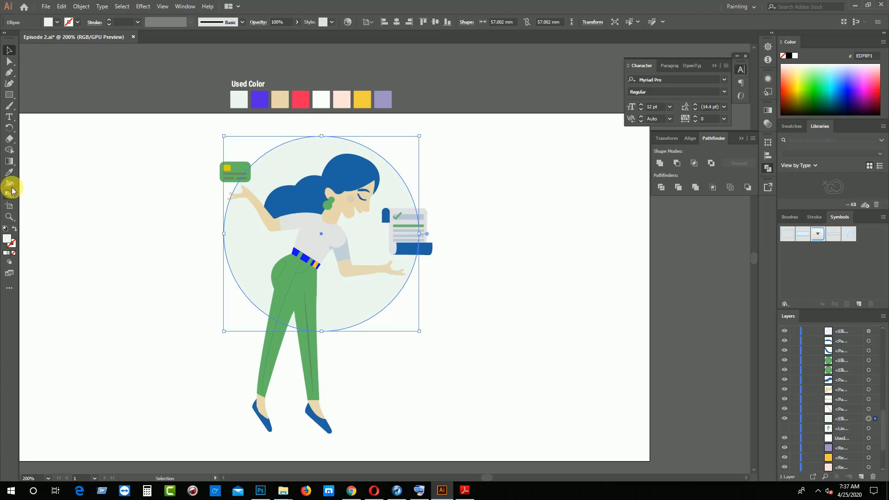
click(9, 172)
click(301, 99)
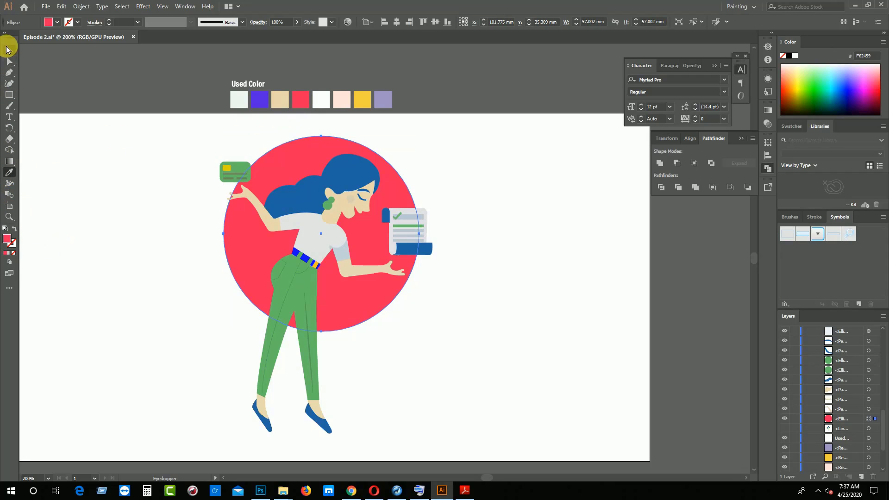
Try lowering the background circle's opacity to 29% and undo the stray color sampling
click(296, 22)
drag(289, 32, 271, 33)
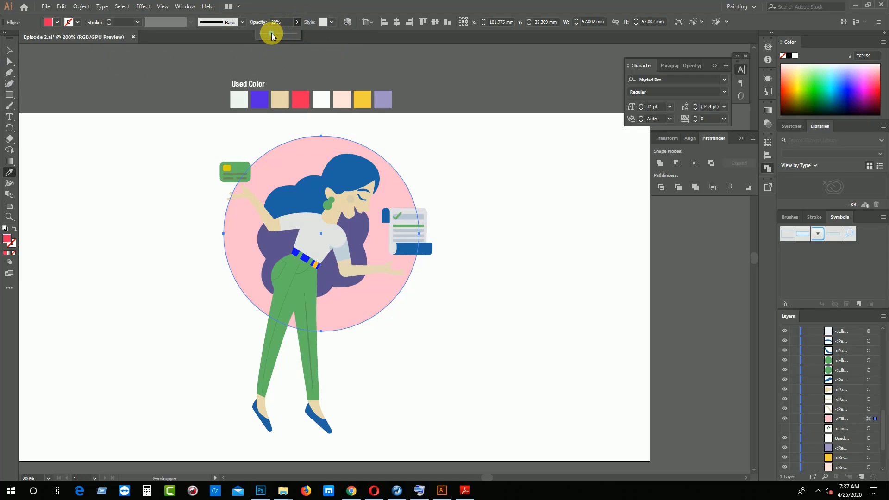
click(129, 201)
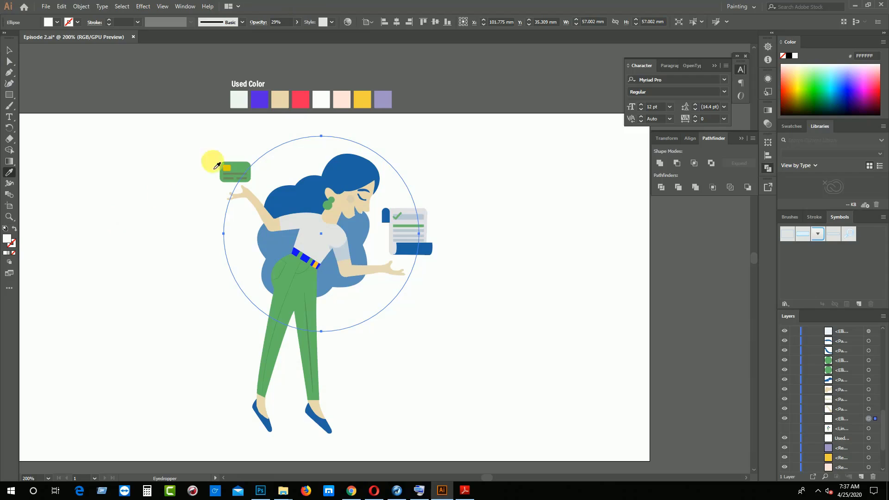
key(ctrl+z)
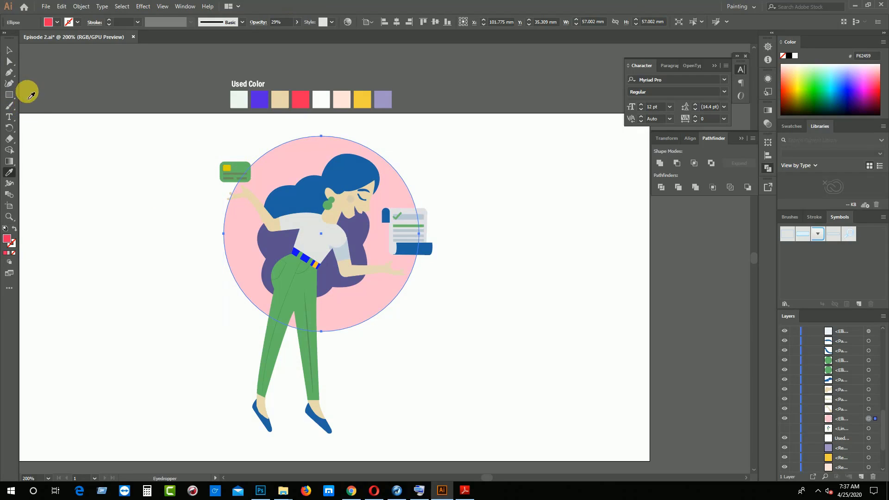
click(8, 49)
click(72, 168)
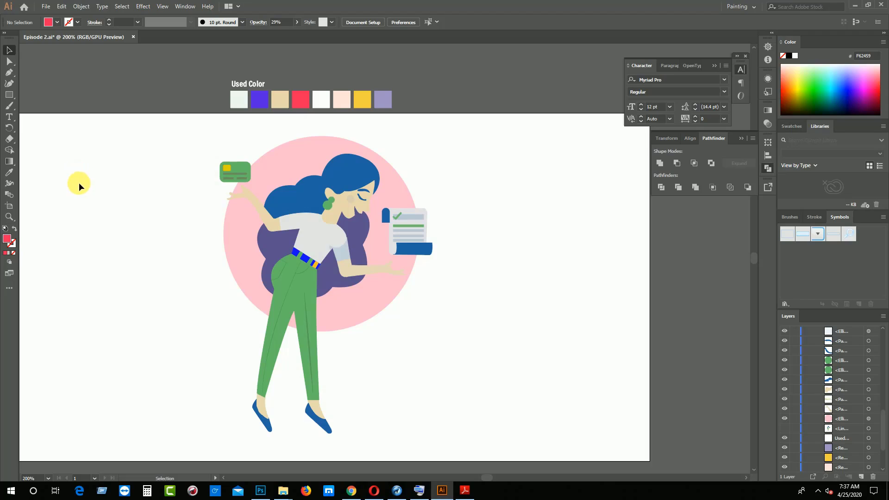
Set the background circle's opacity to 100% and deselect it
click(232, 259)
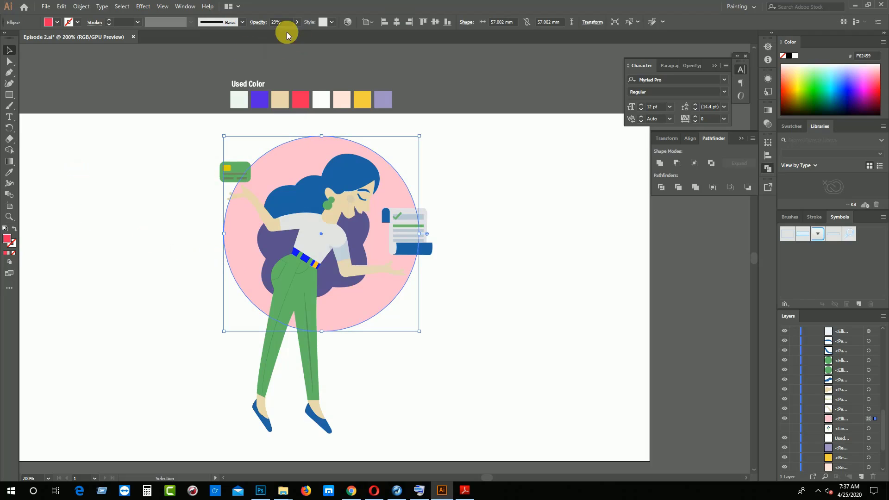
click(243, 23)
click(281, 23)
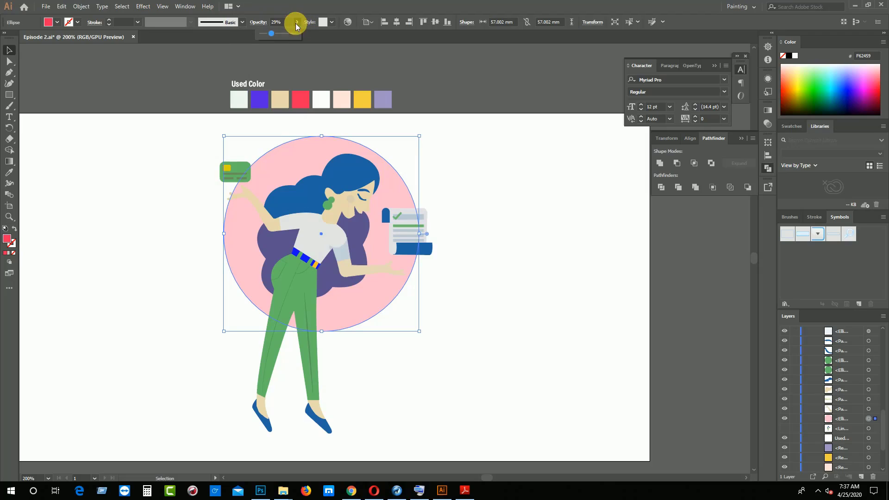
text(100)
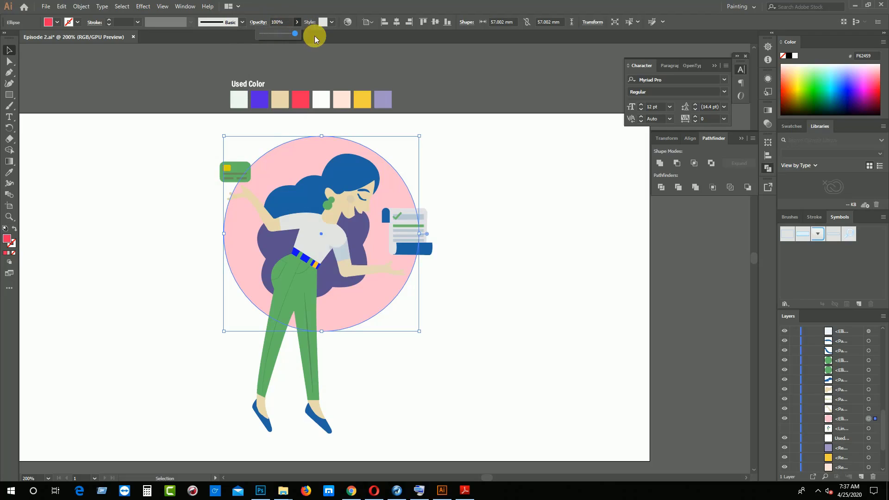
key(Return)
click(560, 178)
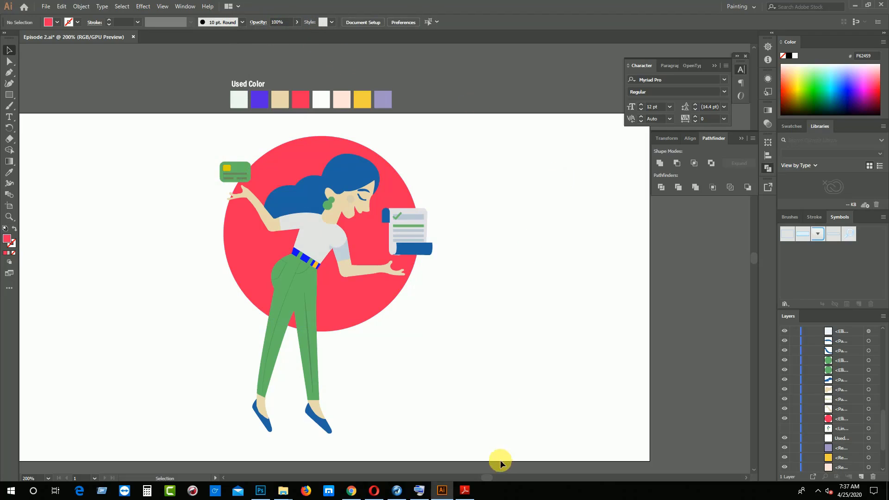
Switch to the color palette PDF in Adobe Reader and copy the Jade hex code 00B16A
click(465, 491)
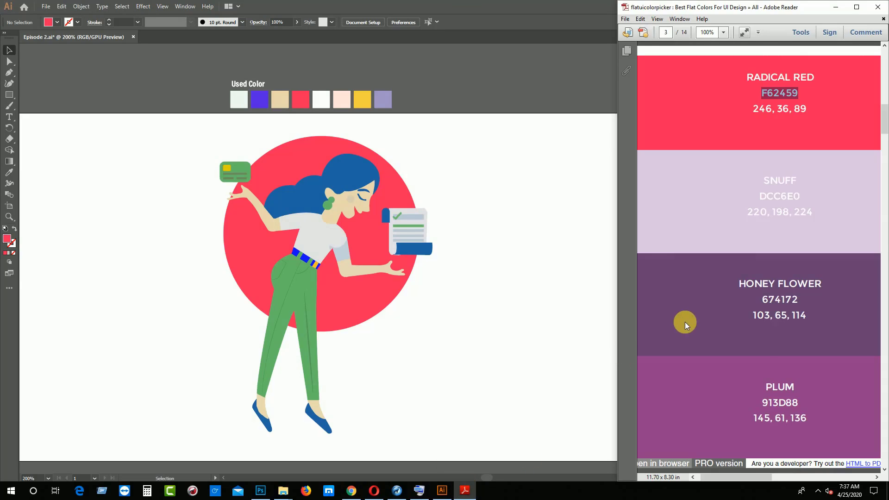
scroll(695, 329, down, 15)
scroll(700, 332, down, 10)
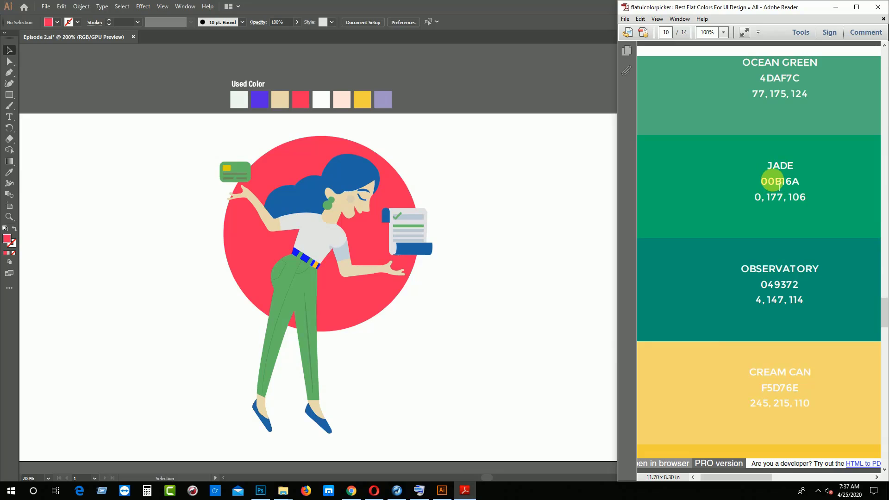
drag(762, 181, 810, 182)
key(ctrl+c)
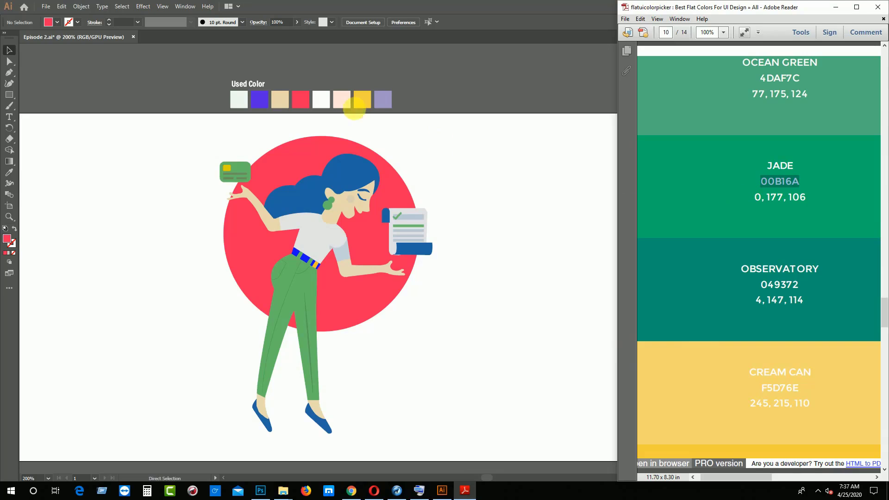
Back in Illustrator, set the fill of the beige Used Color swatch to the copied hex value 00B16A
click(275, 111)
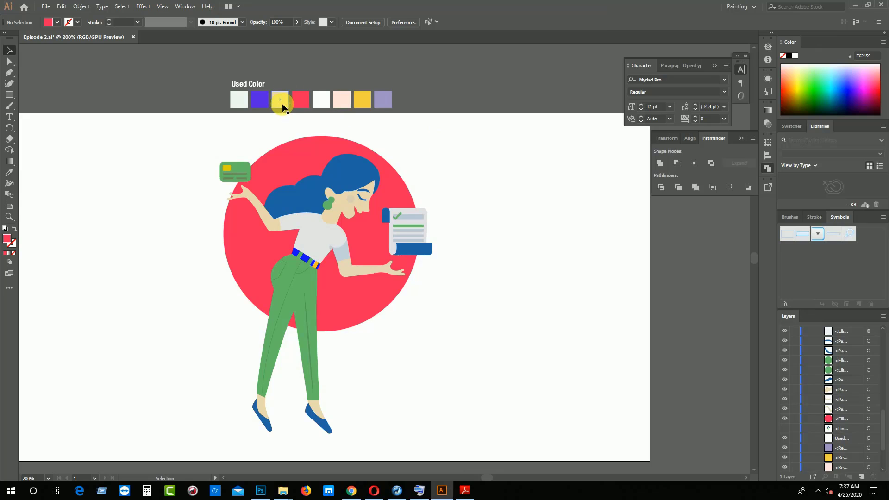
click(319, 101)
click(254, 101)
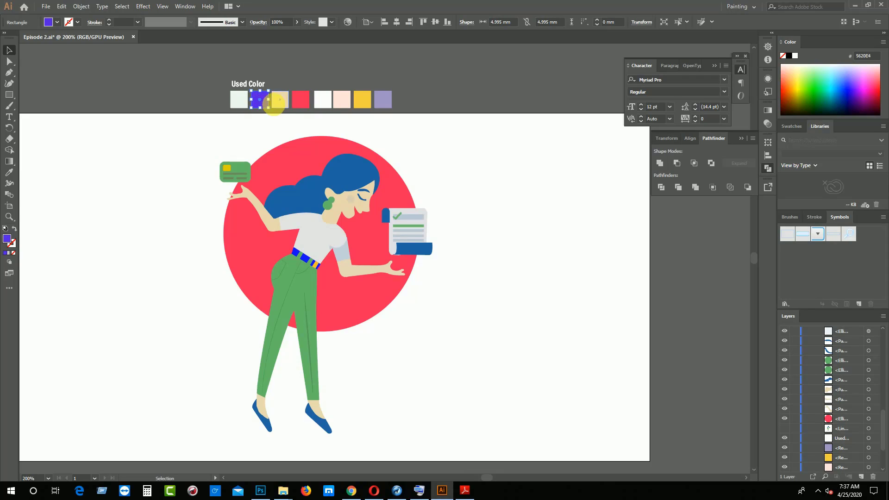
click(279, 99)
double_click(7, 239)
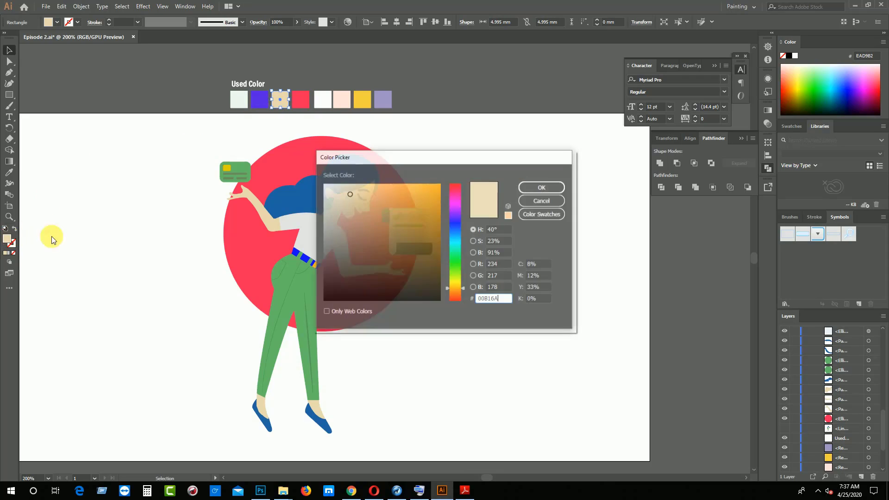
key(ctrl+v)
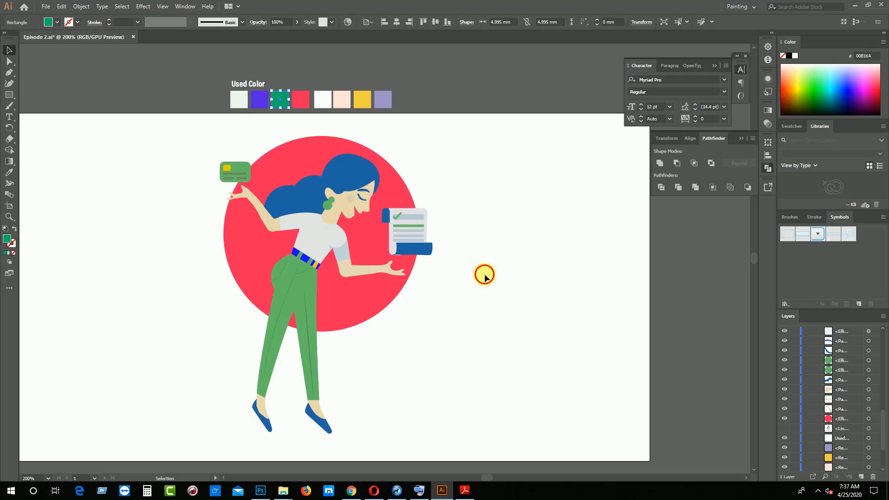
click(485, 277)
Recolor the credit card's green body by sampling the jade green Used Color swatch with the Eyedropper
click(246, 165)
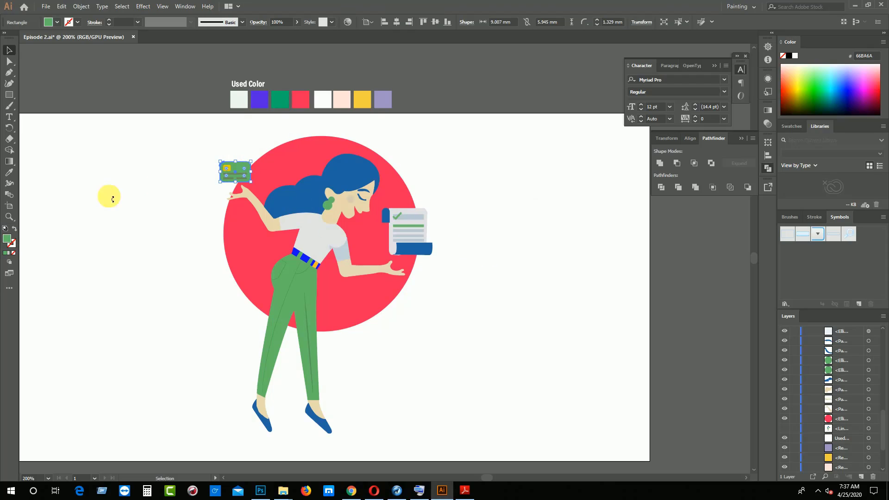
click(8, 172)
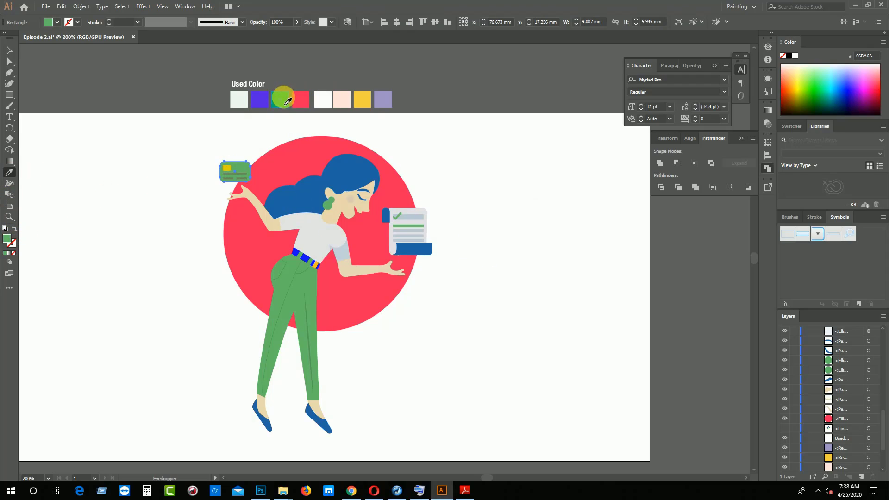
click(281, 97)
click(9, 49)
Recolor the woman's trousers by sampling the jade green Used Color swatch, and clear the selection
click(262, 284)
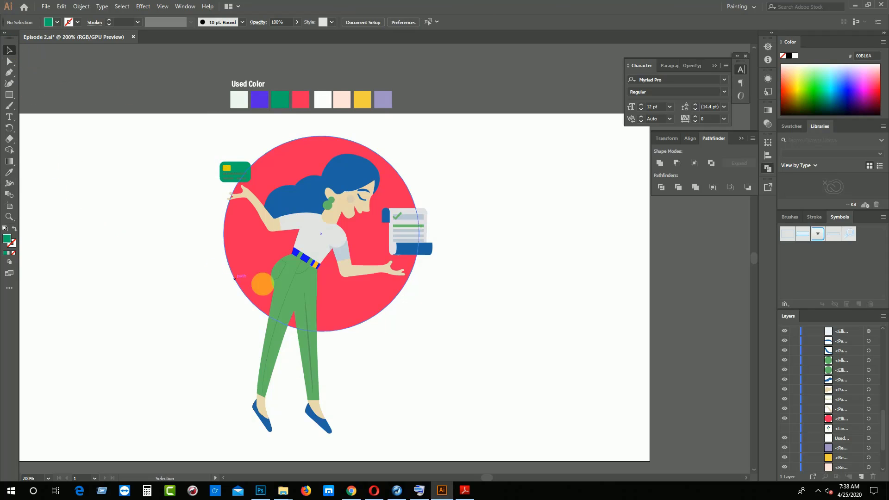
click(295, 290)
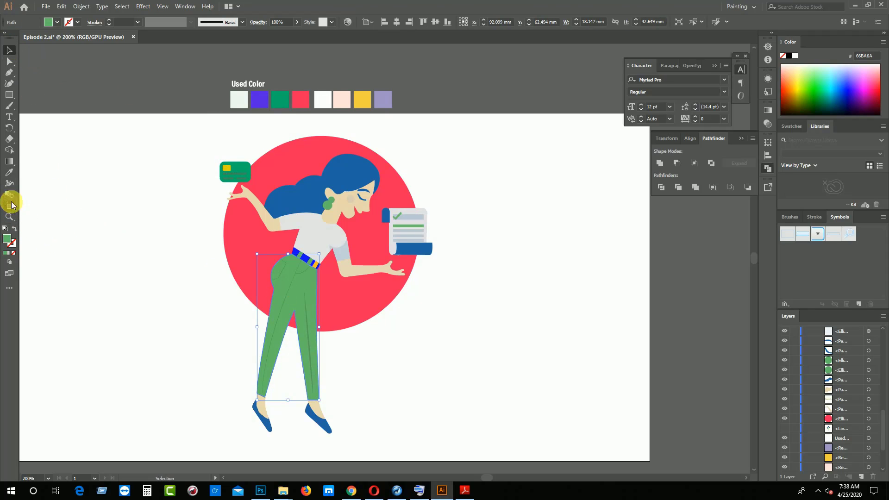
click(8, 172)
click(281, 102)
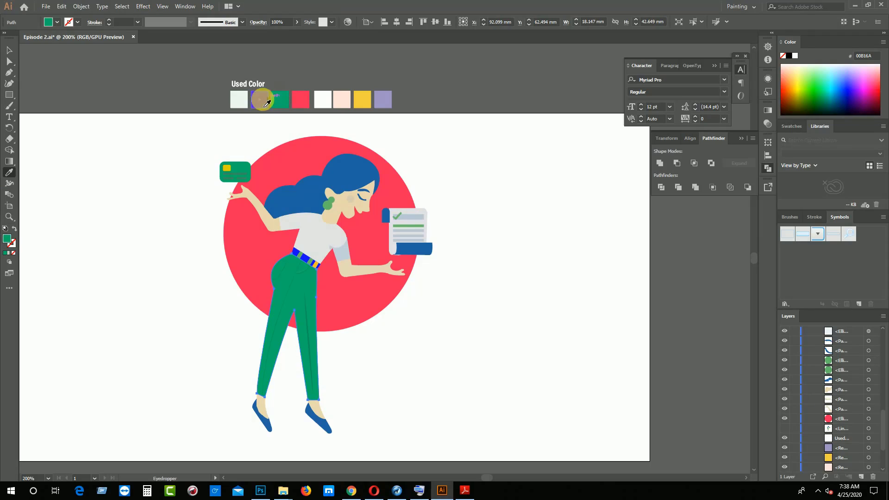
click(9, 49)
click(50, 187)
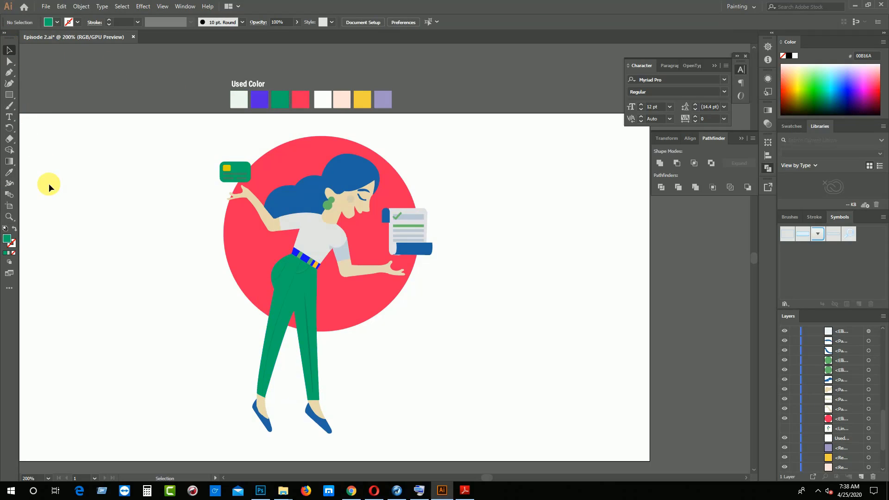
Recolor the two light green belt stripes by sampling the trousers' jade green with the Eyedropper, and clear the selection
key(ctrl+=)
key(ctrl+=)
key(ctrl+=)
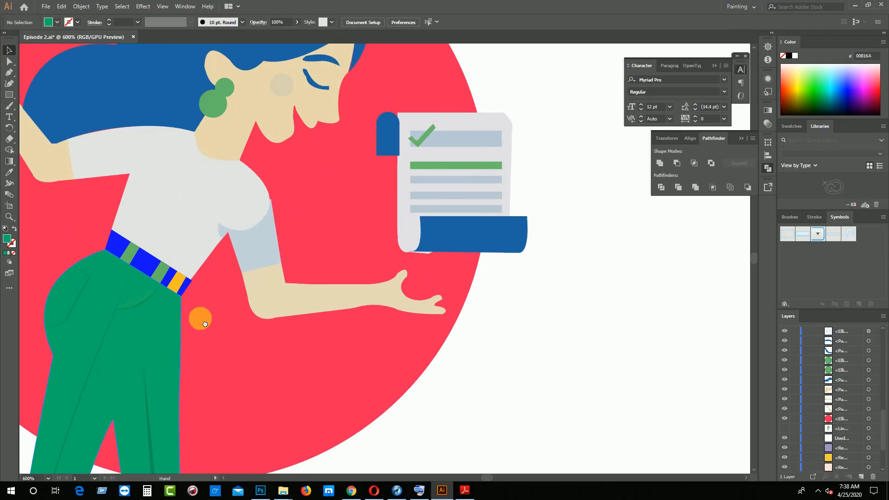
drag(201, 318, 254, 351)
click(188, 288)
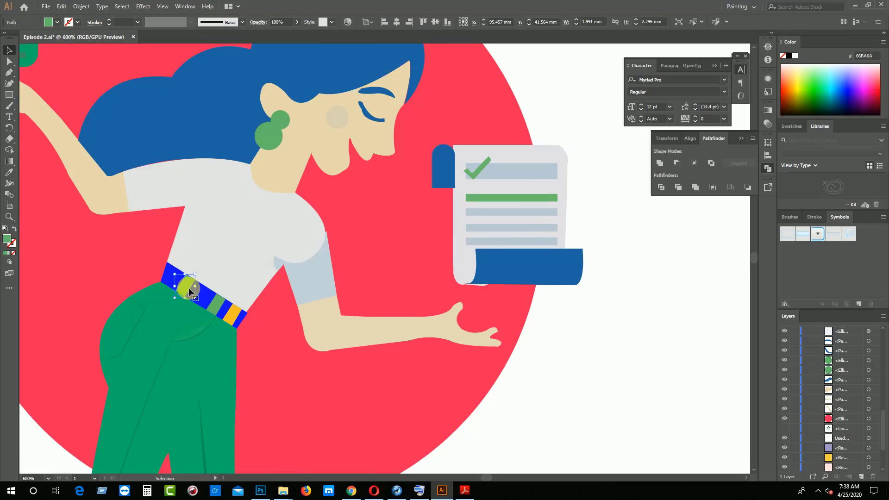
shift+click(218, 302)
click(9, 173)
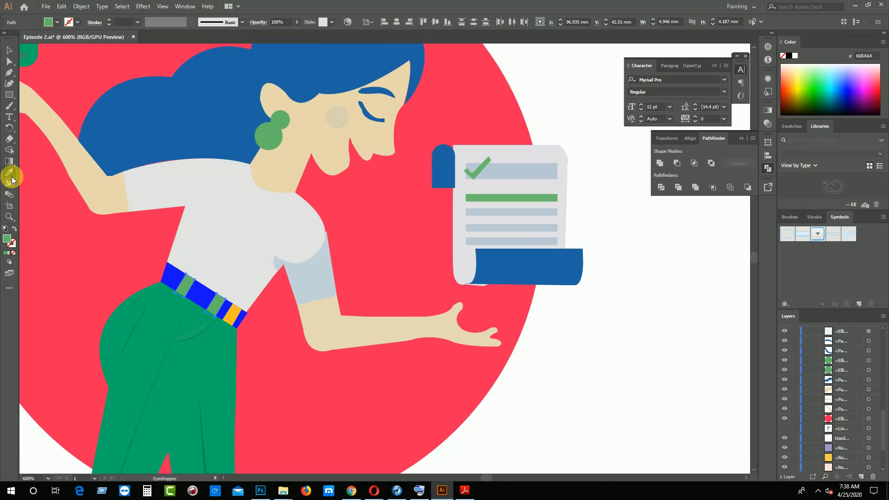
click(162, 325)
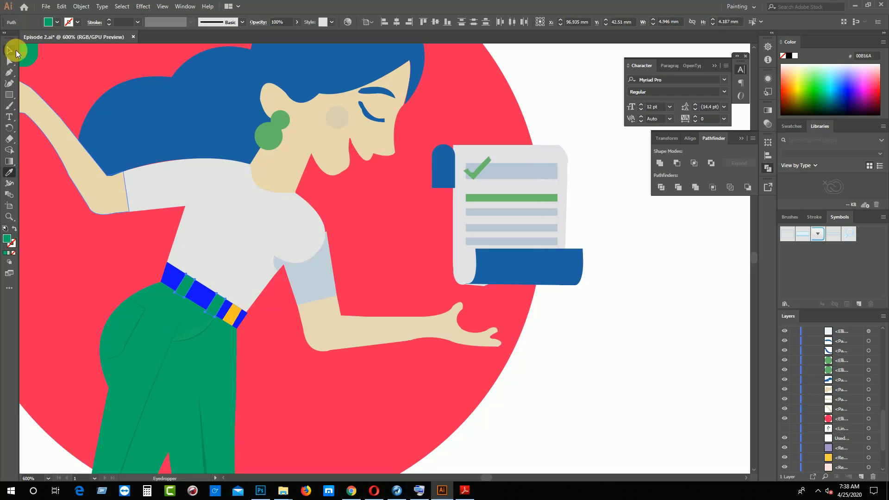
key(ctrl+minus)
key(ctrl+minus)
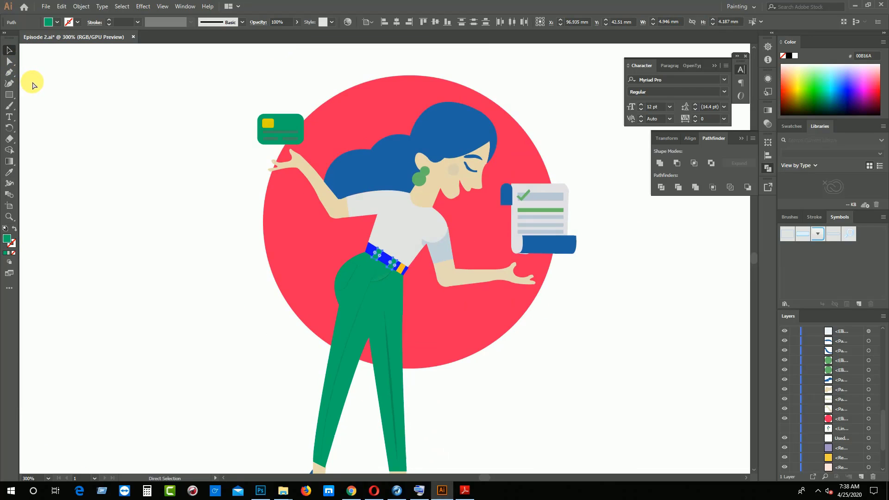
click(512, 375)
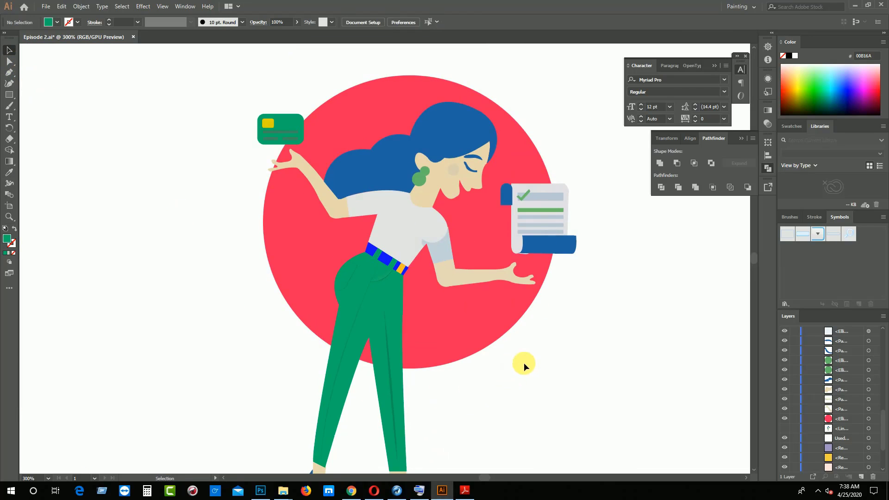
Switch to the color palette PDF in Adobe Reader and copy the Ecstasy hex code F9690E
key(ctrl+minus)
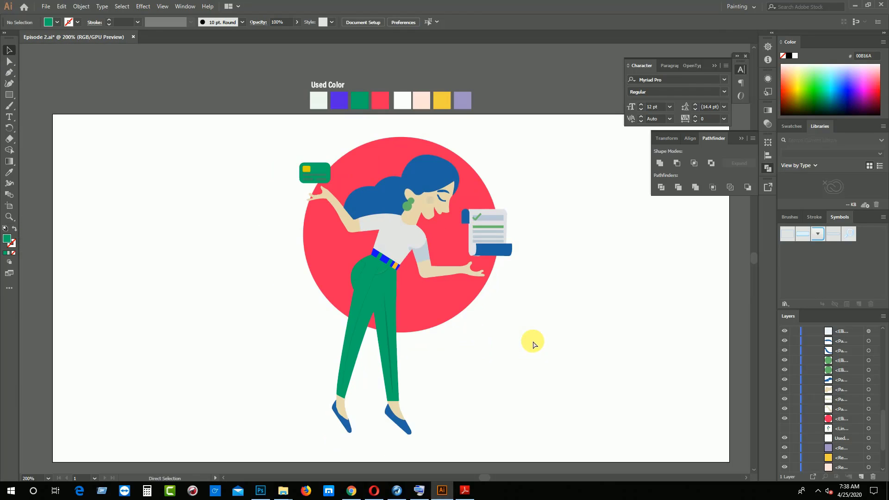
click(467, 492)
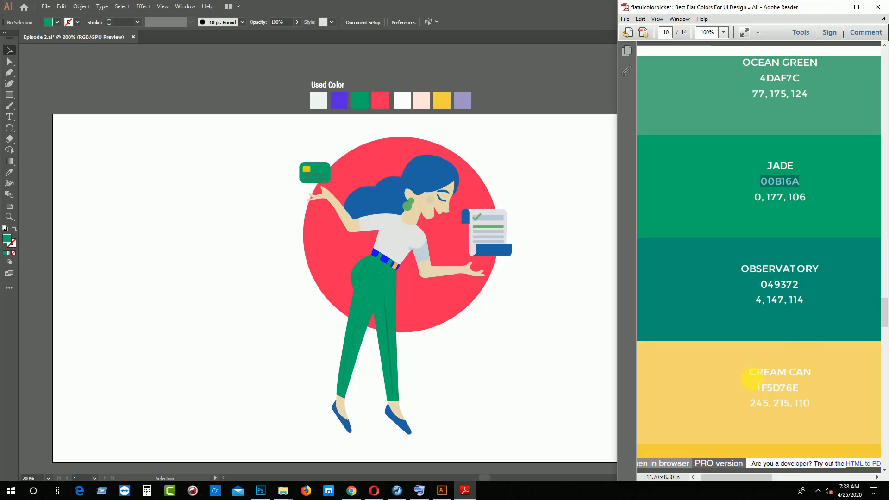
scroll(752, 381, down, 10)
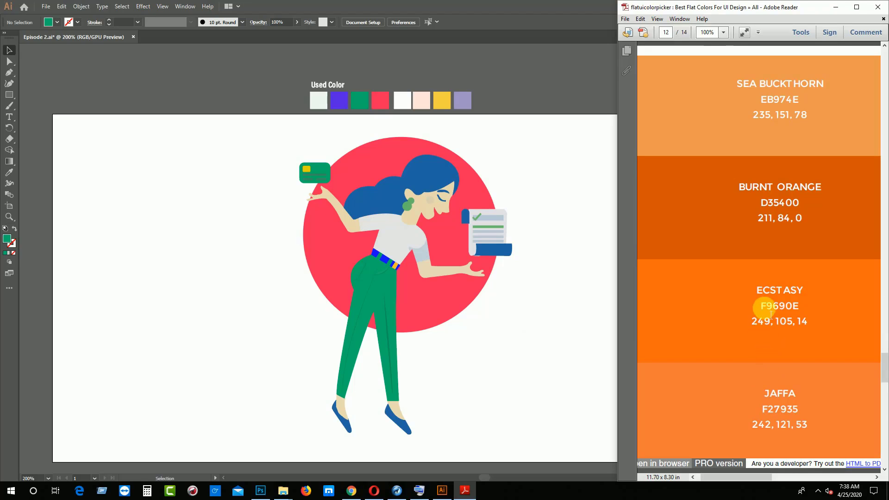
drag(765, 307, 806, 302)
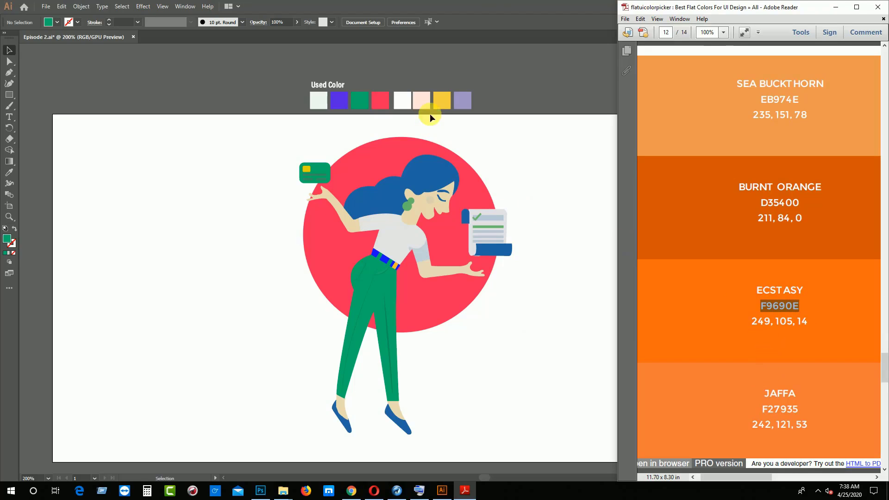
Back in Illustrator, set the fill of the pure white Used Color swatch to F9690E, and deselect it
click(400, 110)
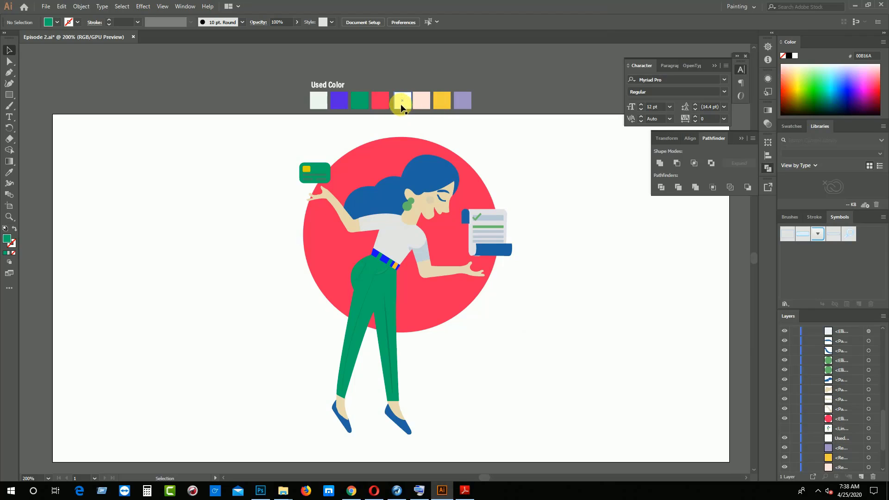
click(421, 100)
click(363, 100)
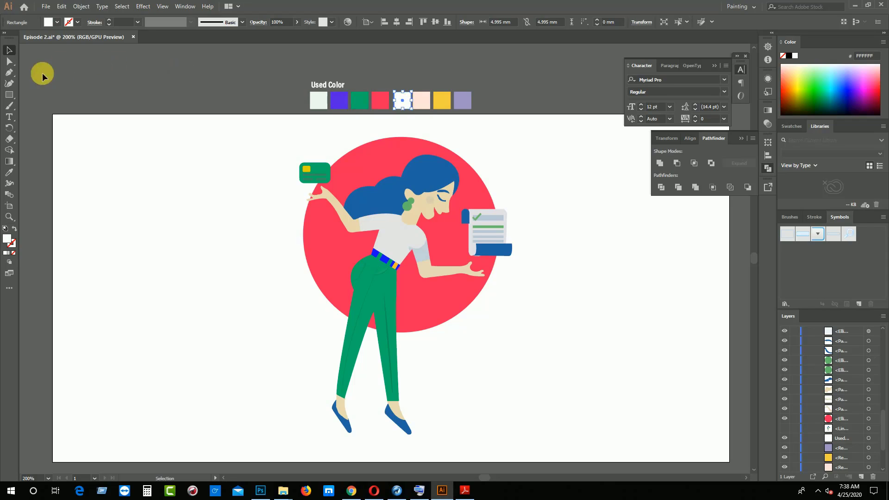
double_click(8, 242)
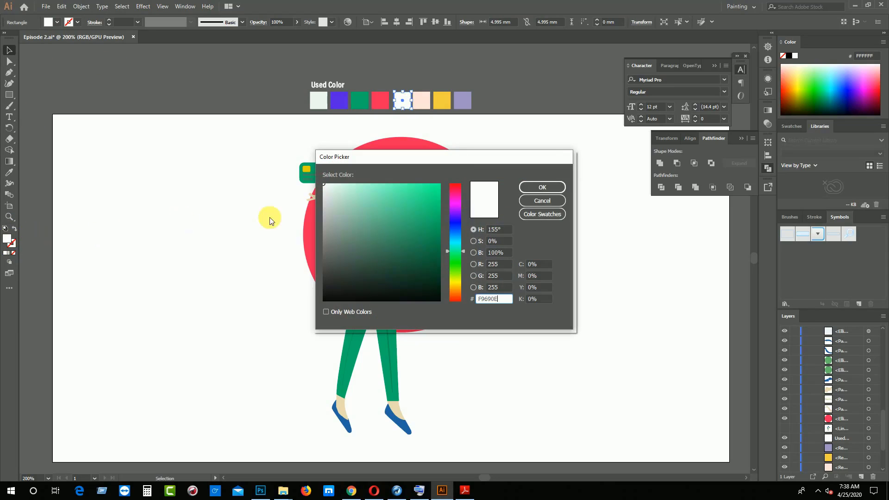
click(549, 191)
click(571, 230)
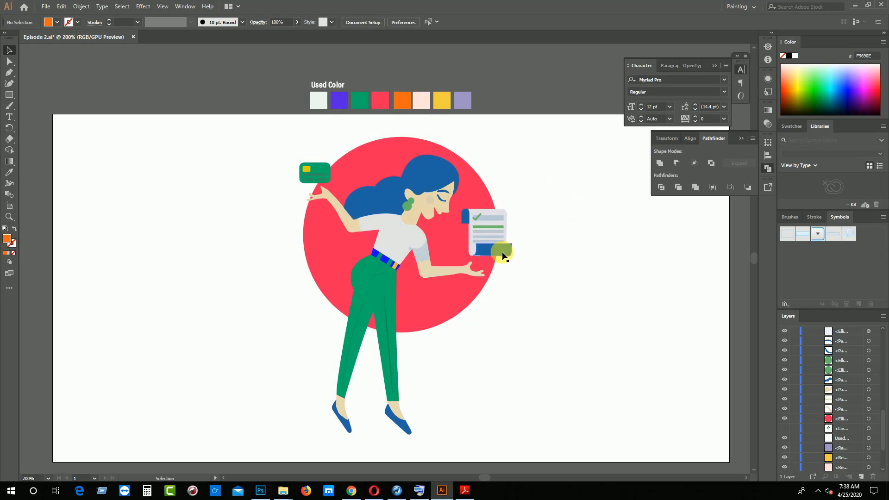
Recolor the belt's yellow stripe by sampling the yellow Used Color swatch with the Eyedropper, and clear the selection
click(395, 266)
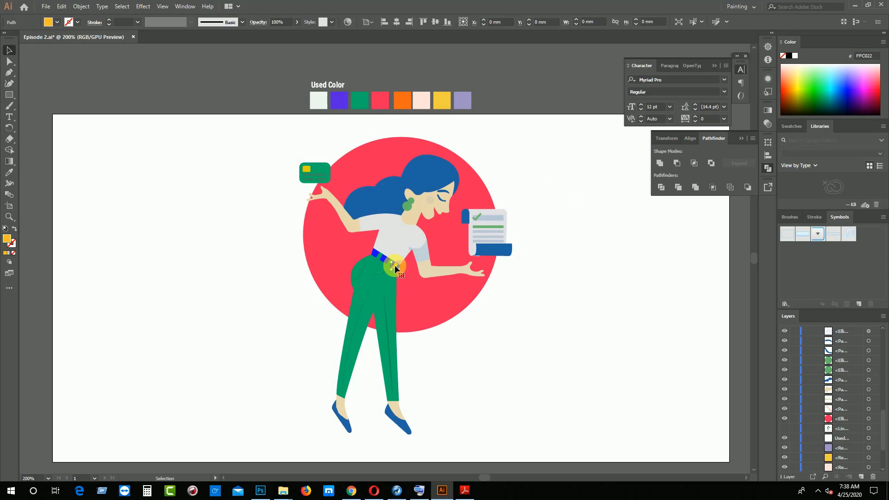
click(9, 172)
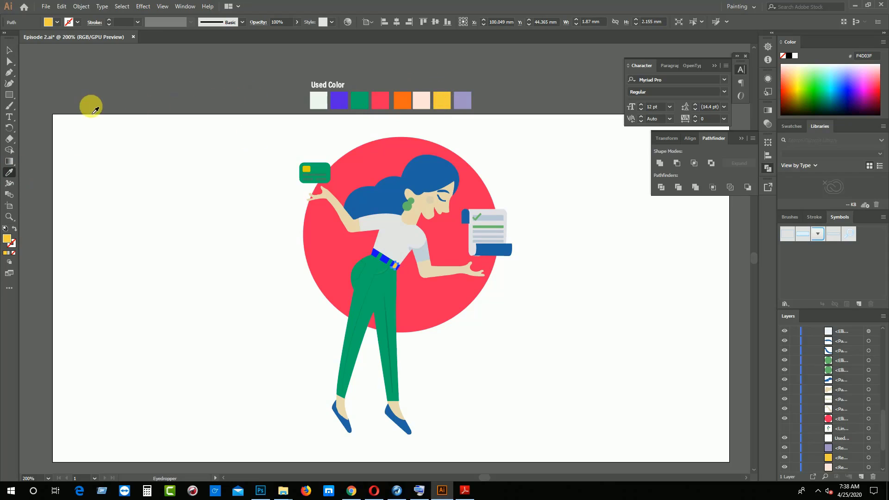
click(9, 49)
click(170, 204)
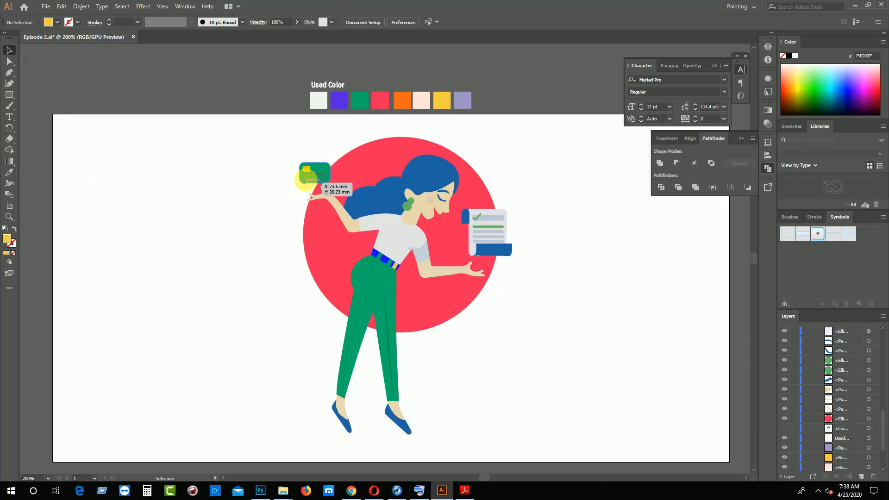
Recolor the credit card's chip by sampling the yellow Used Color swatch, and clear the selection
click(307, 169)
click(9, 172)
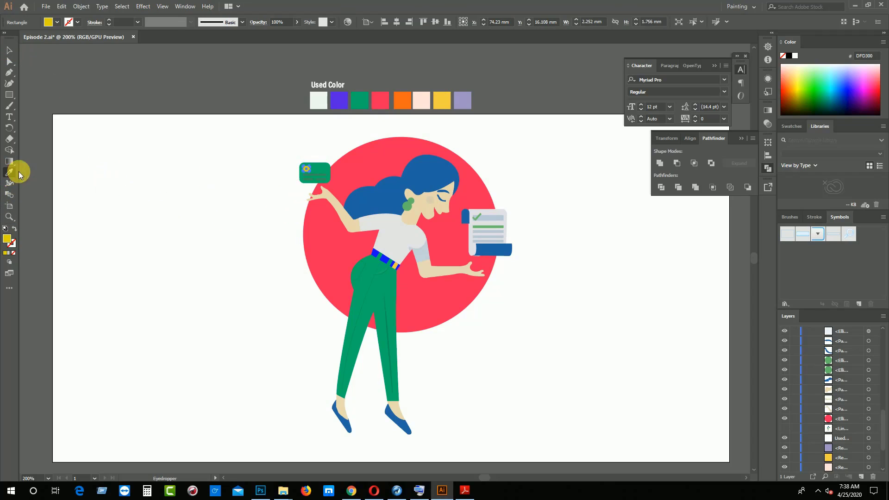
click(441, 98)
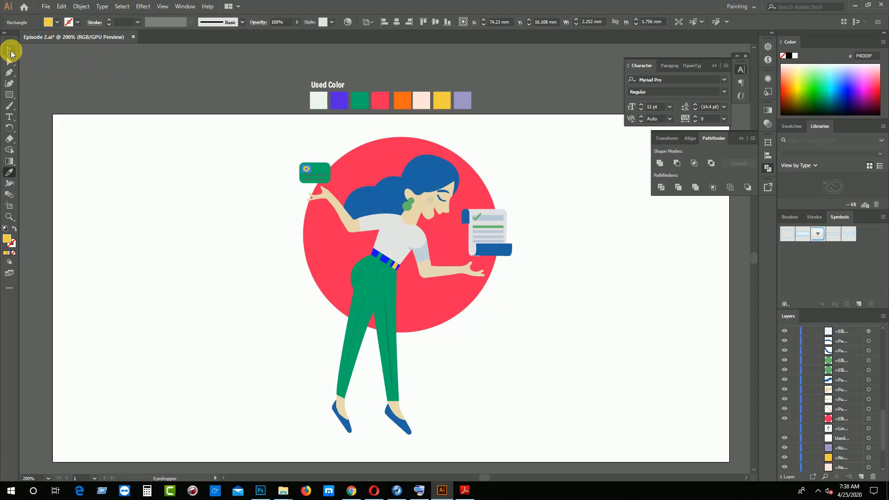
click(8, 50)
click(127, 160)
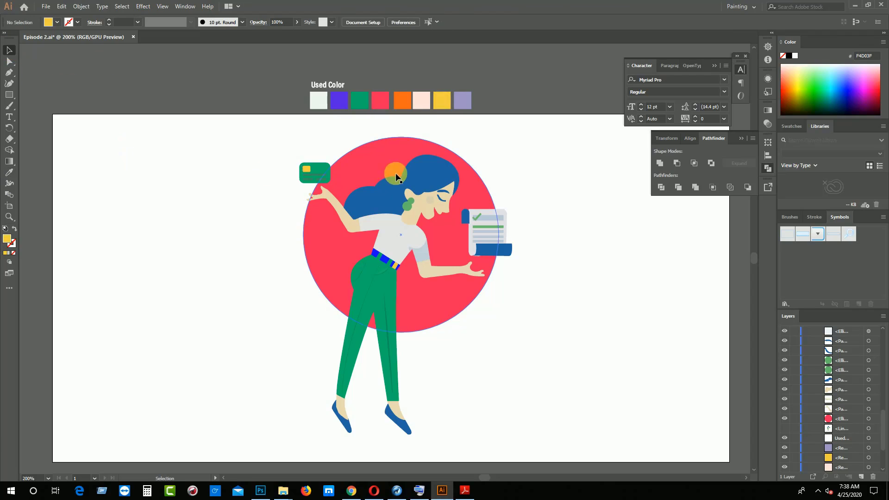
Browse the palette PDF for a hair color, fill the woman's blue hair with the black preset swatch in Illustrator, and deselect it
click(422, 172)
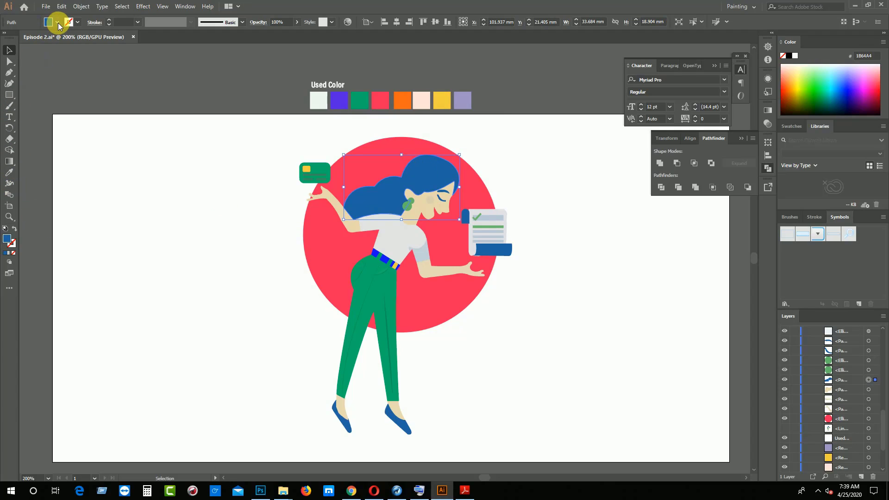
click(465, 491)
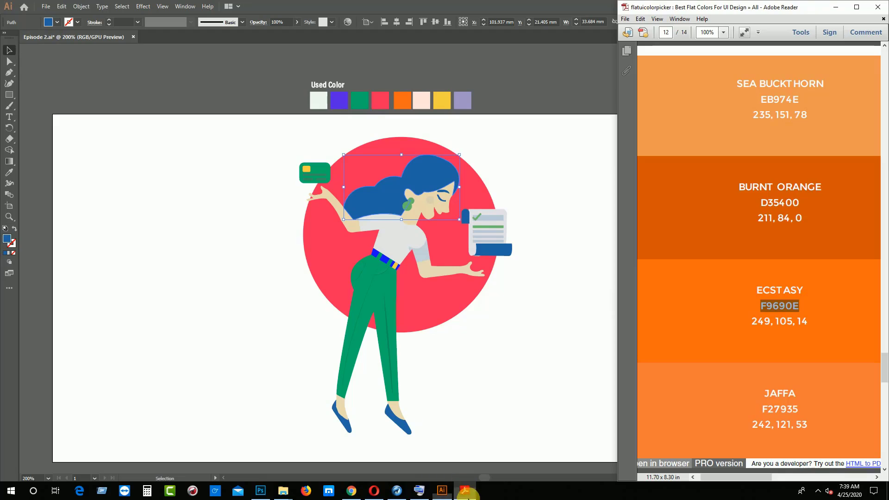
scroll(738, 367, up, 20)
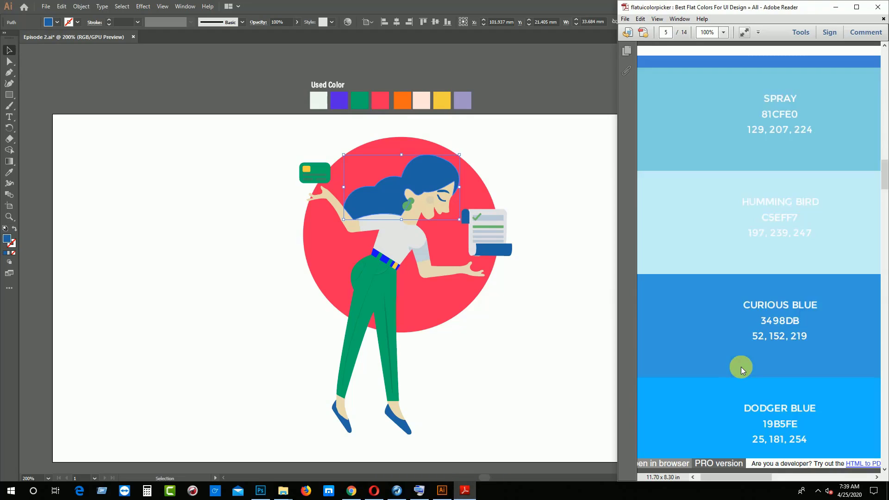
scroll(741, 367, up, 15)
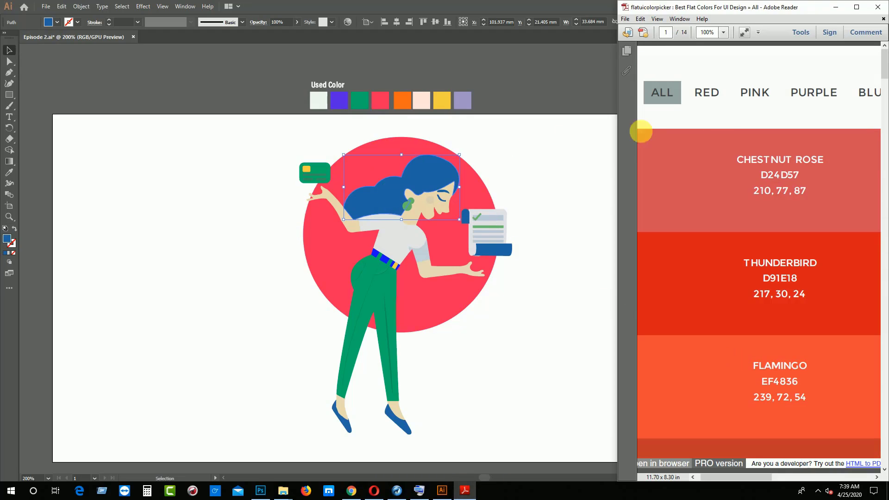
click(57, 23)
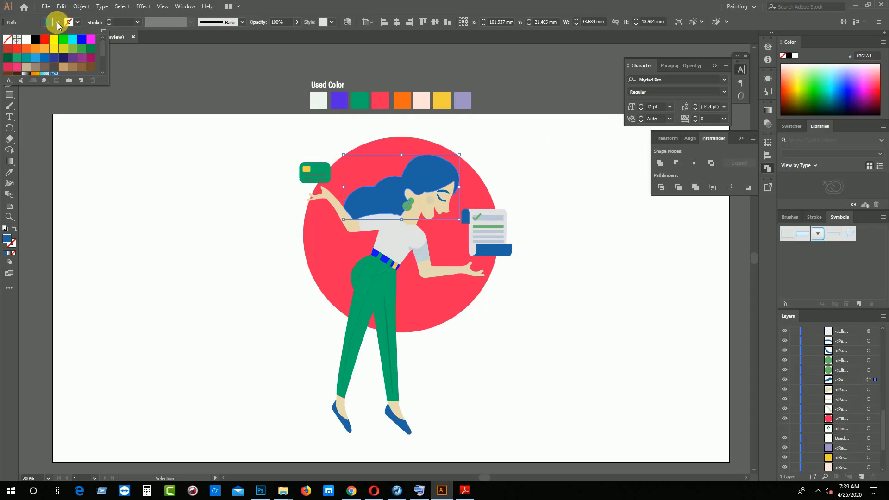
click(37, 40)
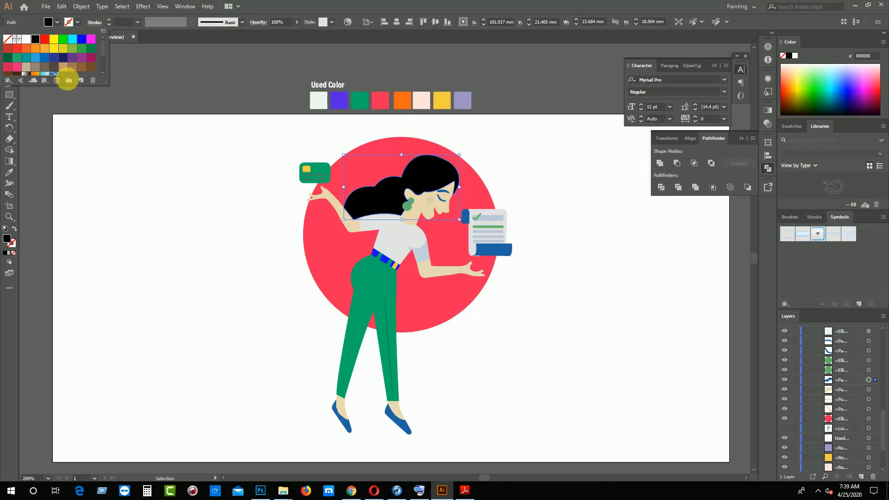
click(119, 169)
click(144, 194)
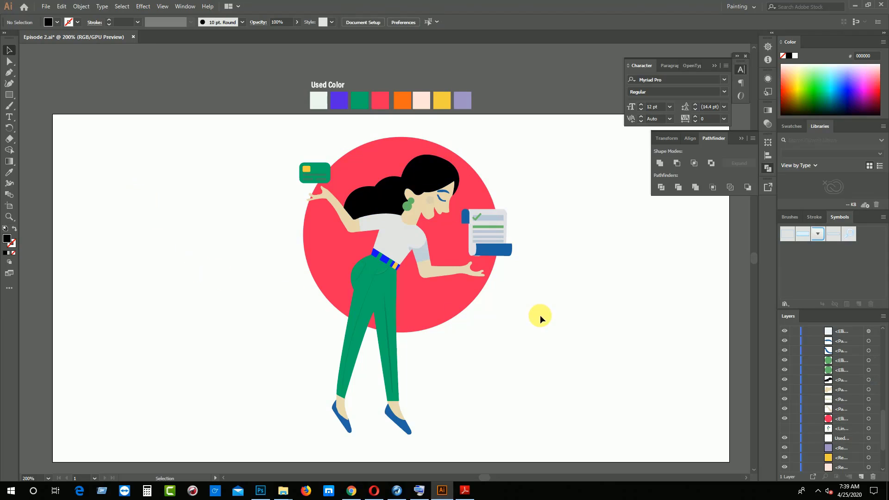
Switch to the color palette PDF in Adobe Reader and copy the San Marino hex code 446CB3
click(473, 494)
scroll(734, 374, down, 15)
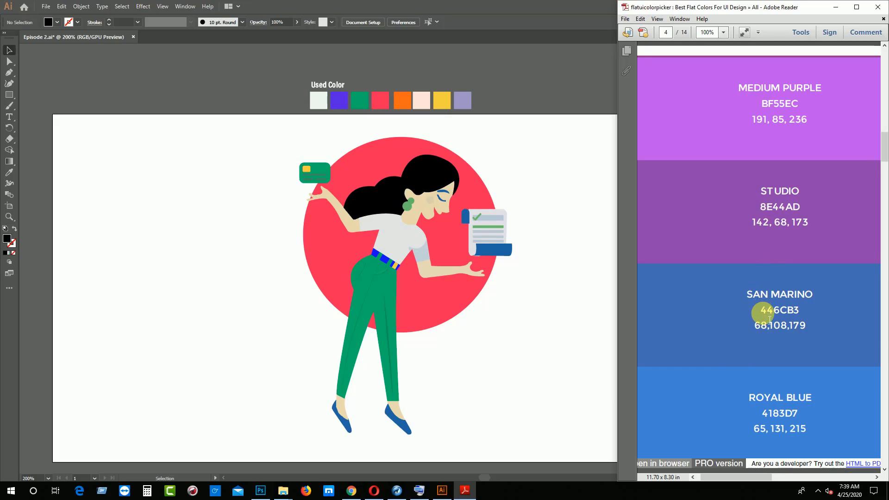
drag(770, 320, 815, 318)
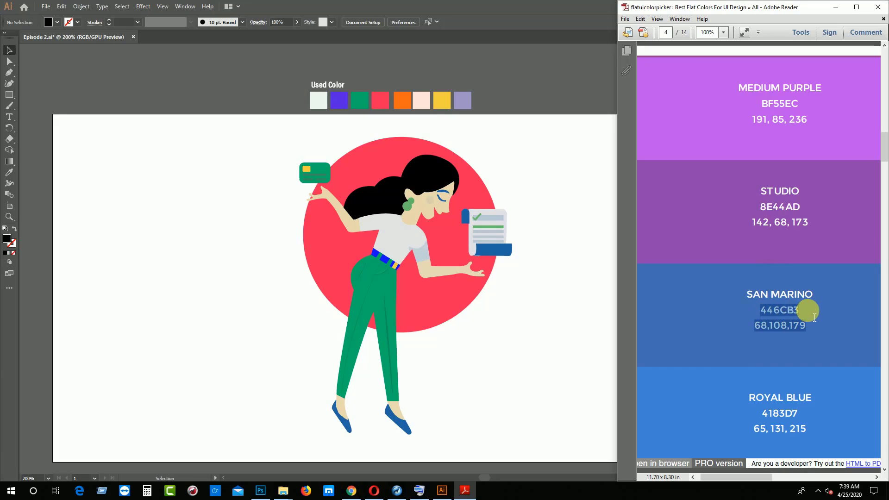
drag(756, 310, 805, 303)
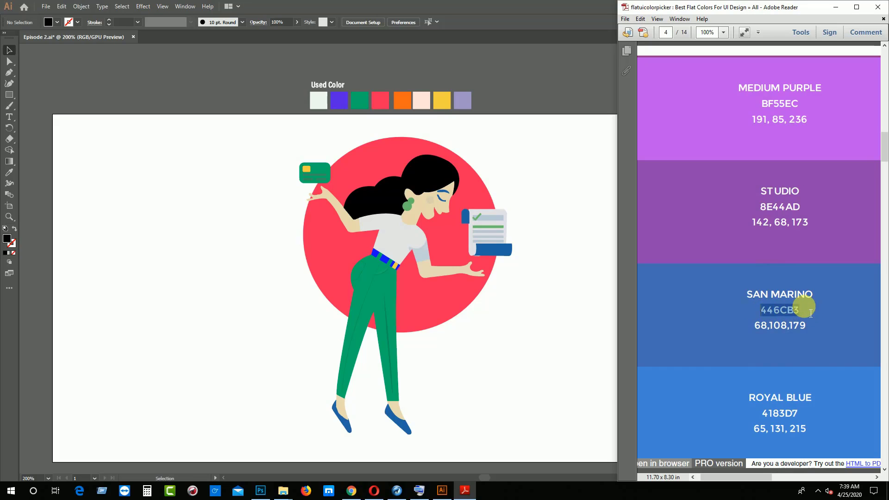
Back in Illustrator, set the fill of the orange Used Color swatch to the copied hex value 446CB3, and deselect it
click(396, 104)
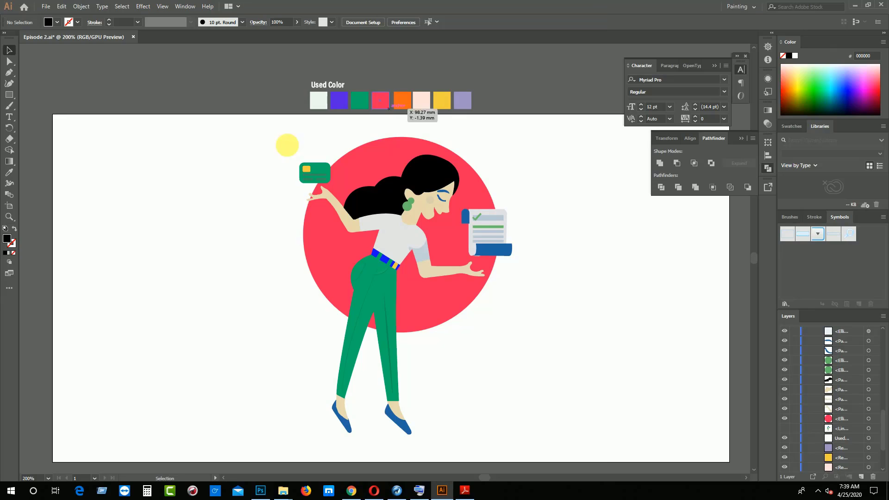
click(402, 101)
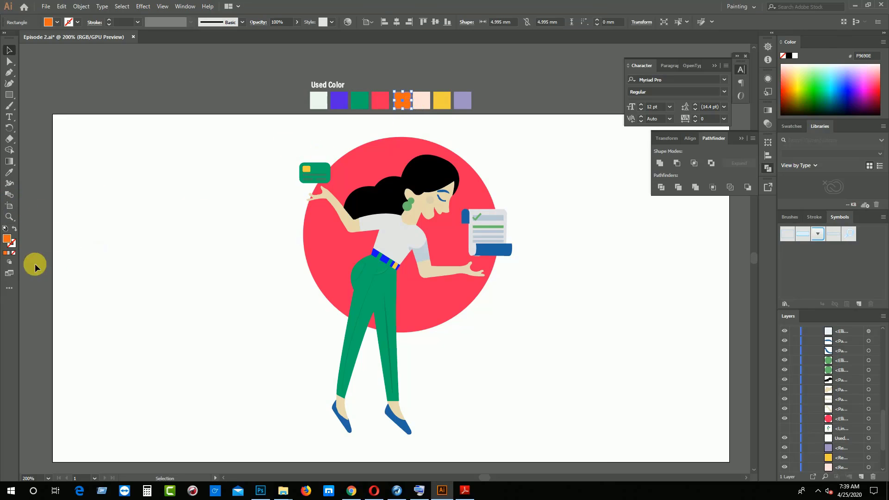
double_click(7, 239)
text(446CB3)
key(Return)
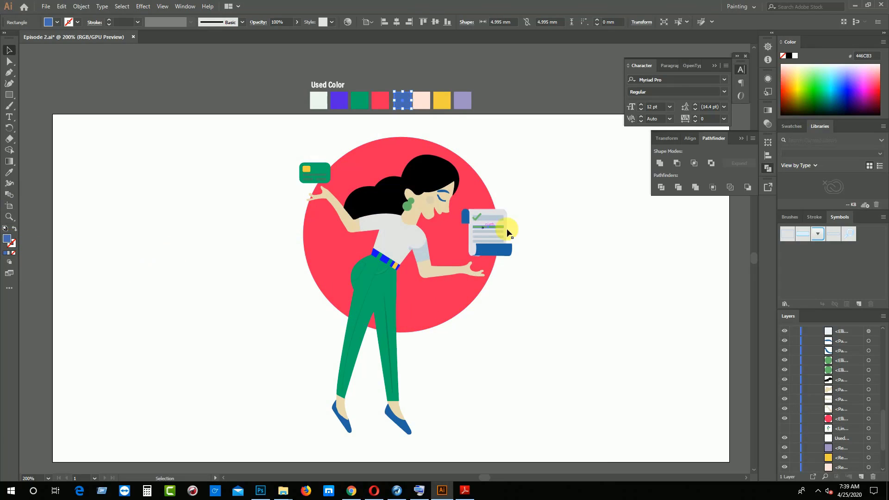
click(529, 229)
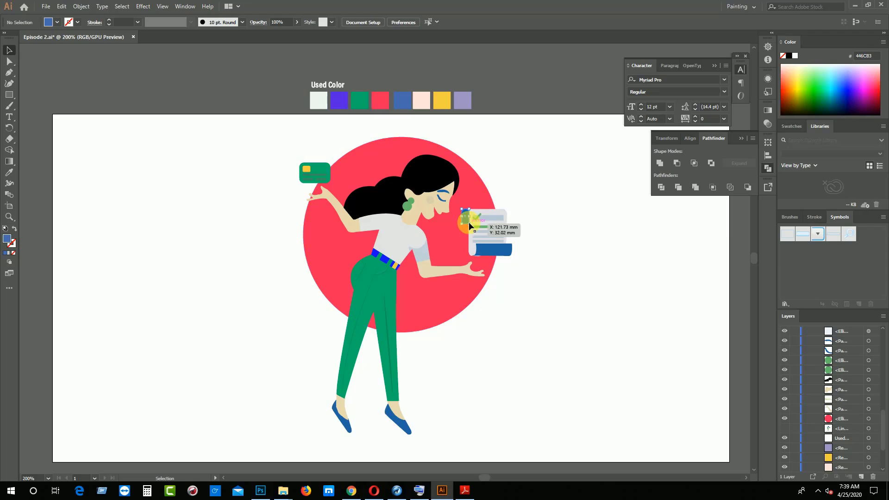
Recolor the dark blue top curl and bottom roll of the bill by sampling the blue Used Color swatch, and deselect them
click(466, 215)
shift+click(488, 249)
click(9, 172)
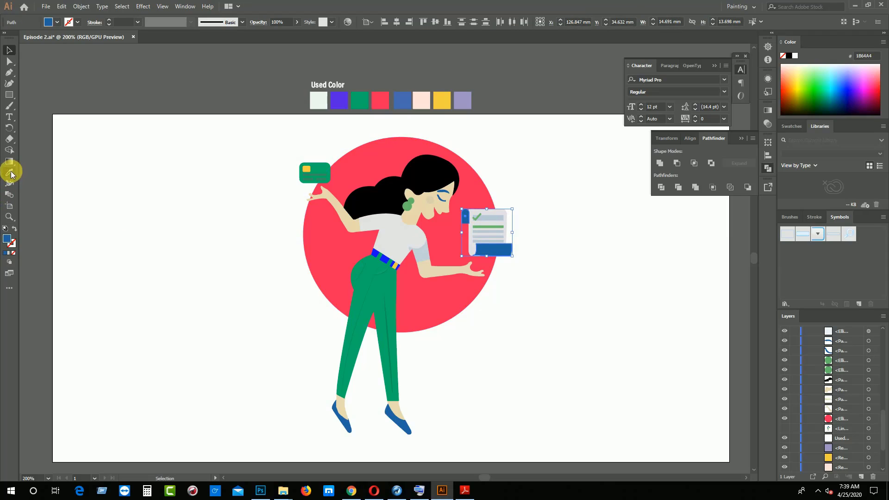
click(401, 99)
click(9, 50)
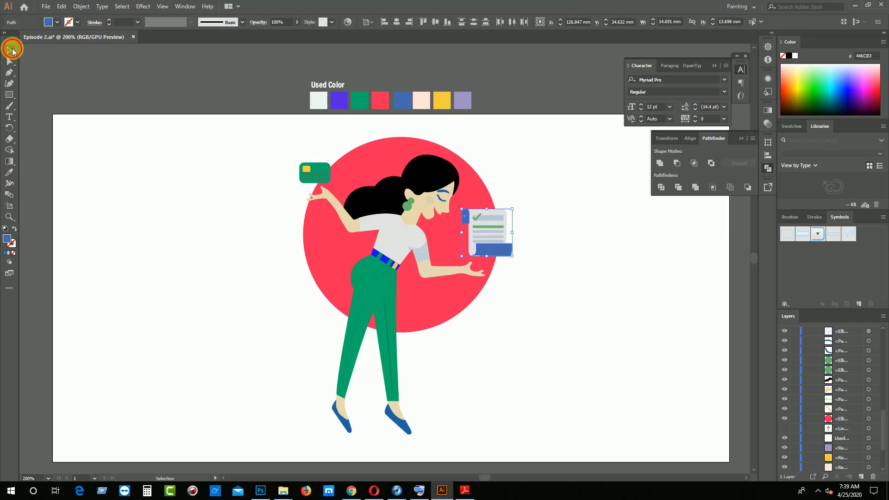
click(79, 151)
Move the bill paper's stray lower anchor point up behind the blue roll so the paper no longer sticks out beneath it
key(ctrl+plus)
key(ctrl+plus)
key(ctrl+plus)
key(ctrl+plus)
key(ctrl+plus)
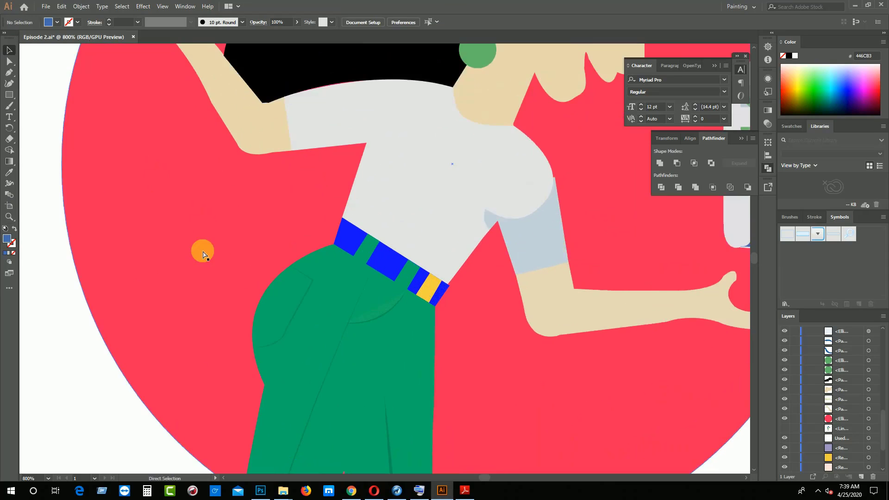
drag(578, 315, 318, 316)
drag(610, 344, 471, 333)
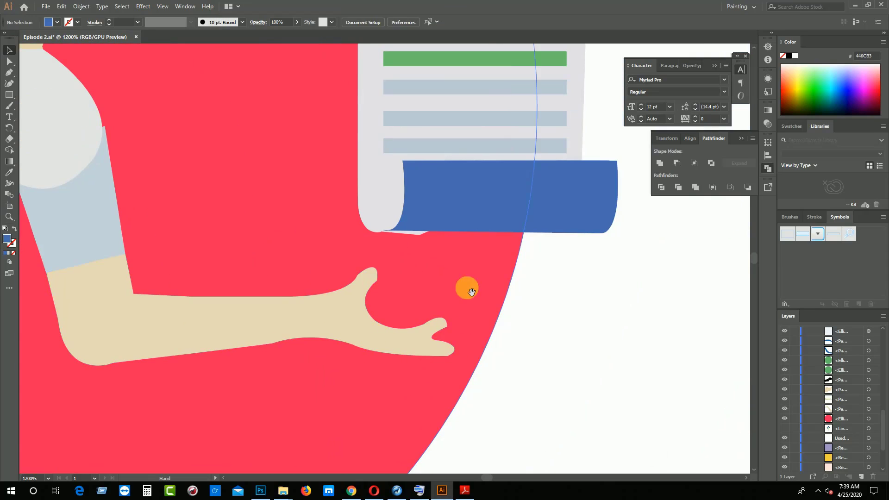
click(421, 216)
click(389, 175)
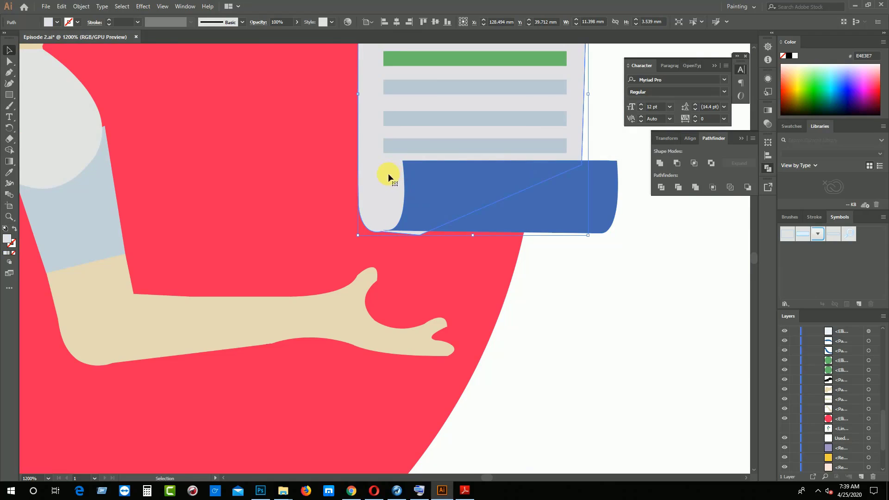
click(11, 62)
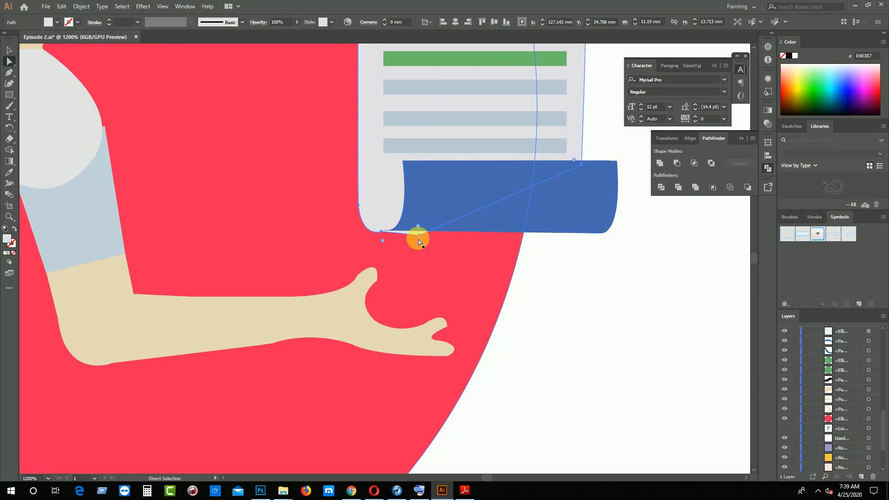
drag(417, 238, 421, 222)
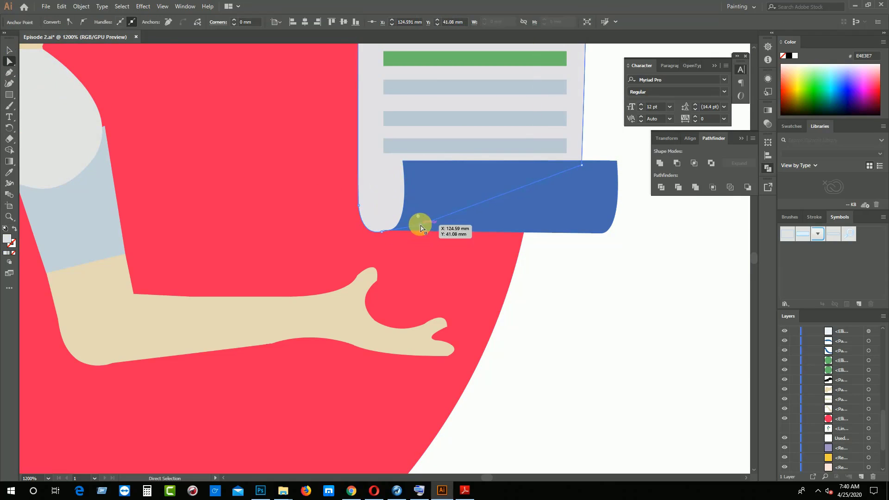
click(429, 254)
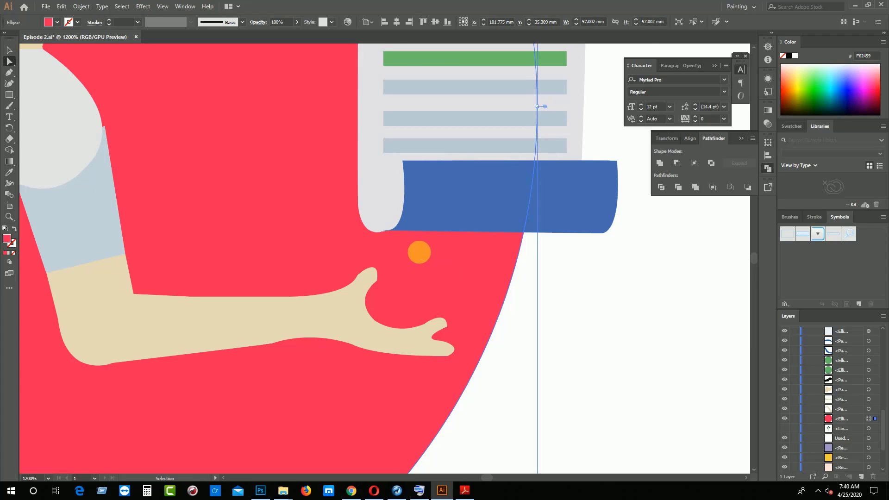
Reshape the blue roll's lower corner beside the paper curl by moving its anchor point and adjusting the curve to follow the curl
scroll(419, 252, up, 3)
key(space)
drag(533, 333, 341, 142)
drag(468, 412, 328, 113)
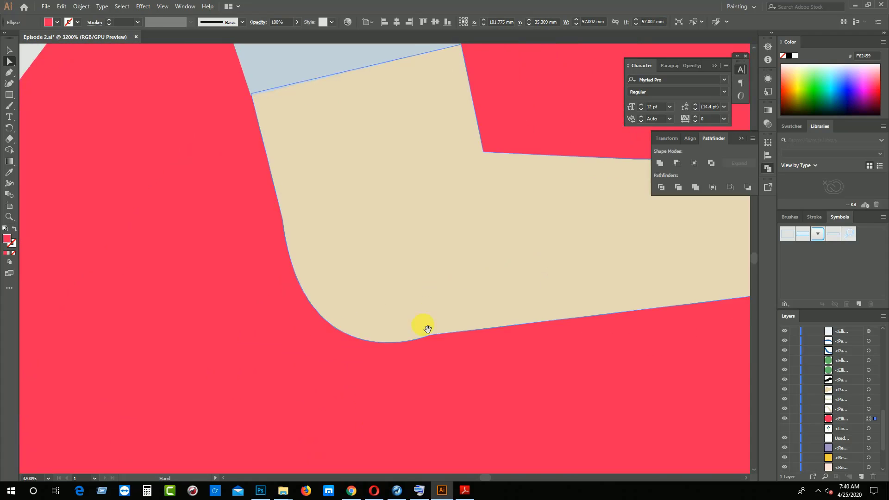
drag(436, 347, 183, 95)
drag(546, 287, 287, 209)
drag(587, 250, 373, 208)
drag(439, 465, 378, 86)
drag(250, 245, 53, 294)
drag(436, 144, 327, 343)
drag(398, 162, 340, 339)
drag(296, 184, 417, 363)
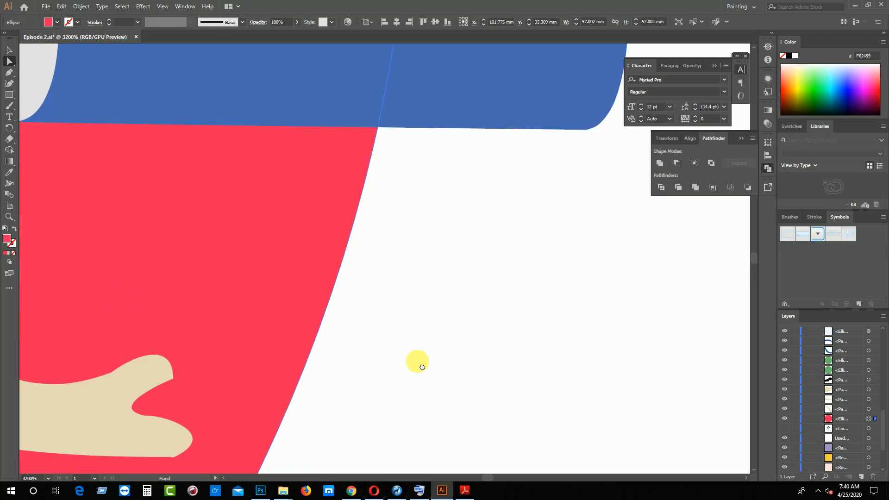
drag(250, 287, 468, 356)
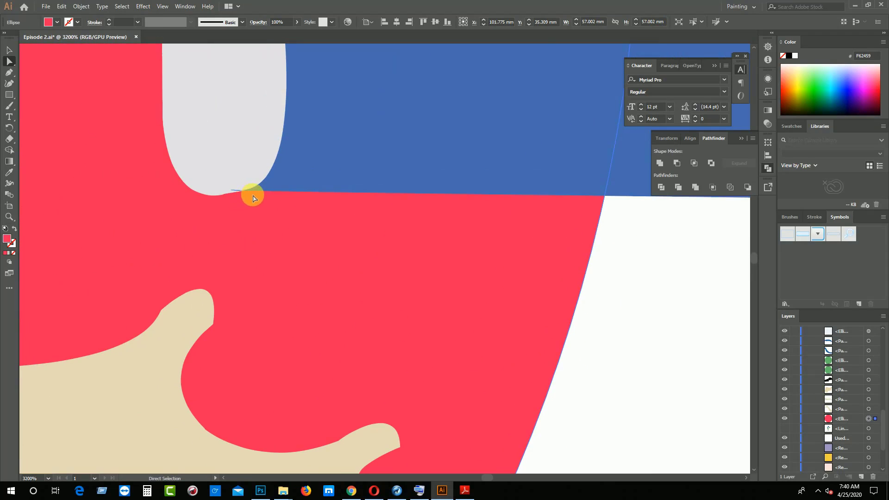
key(ctrl+plus)
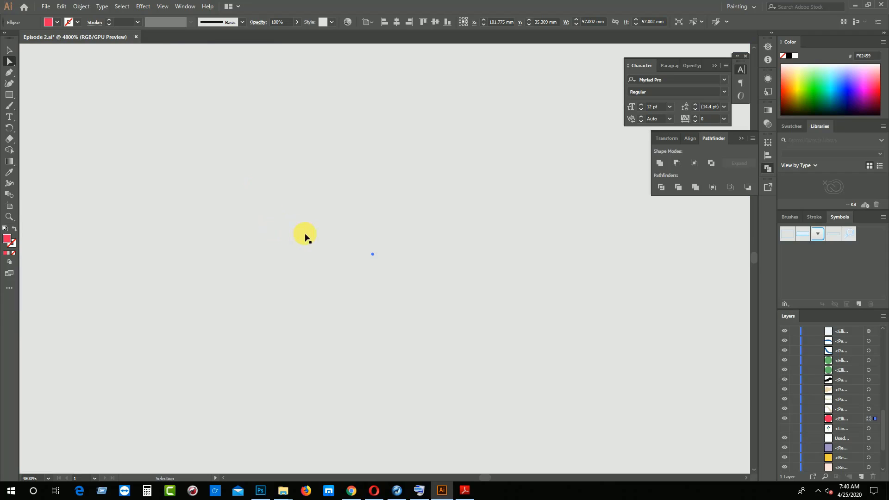
key(ctrl+minus)
drag(496, 233, 371, 324)
drag(547, 231, 359, 315)
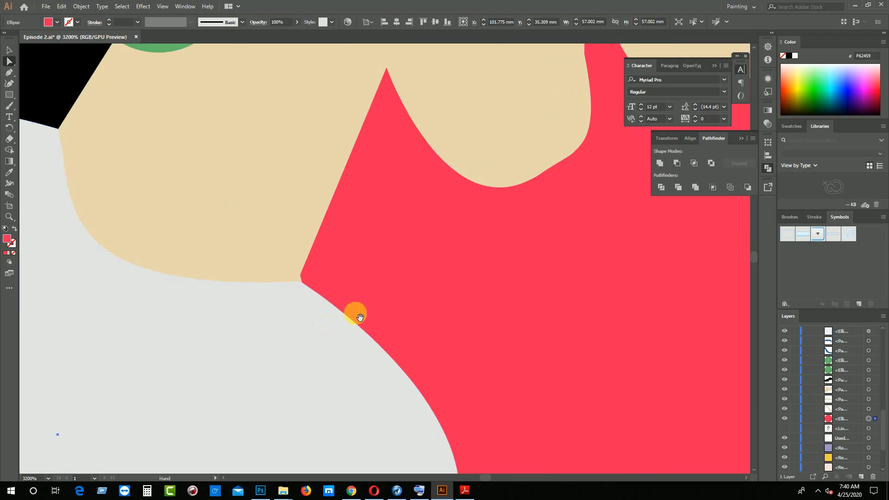
drag(493, 267, 383, 320)
drag(473, 290, 320, 365)
drag(599, 351, 336, 279)
drag(290, 400, 318, 308)
drag(316, 343, 324, 205)
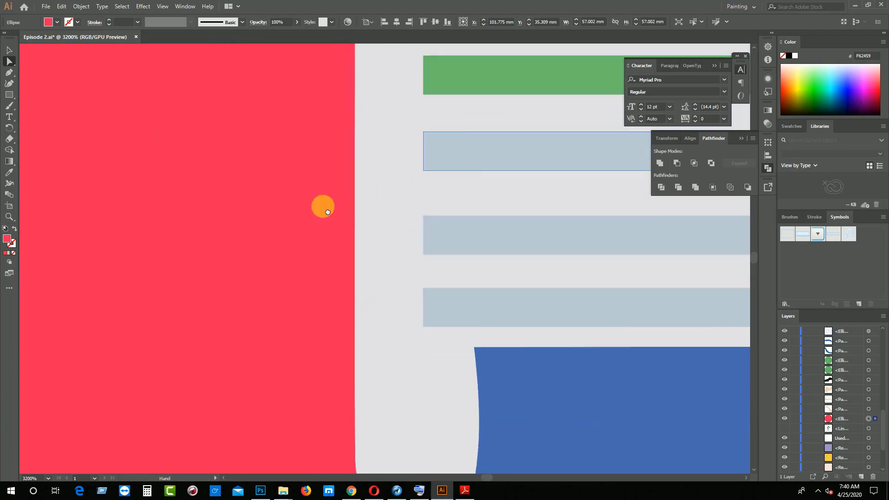
drag(354, 399, 343, 251)
drag(355, 300, 346, 276)
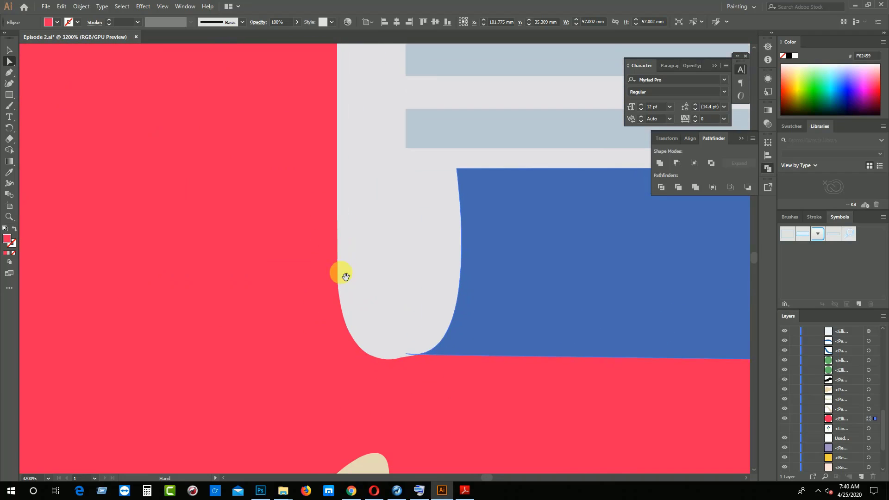
click(408, 355)
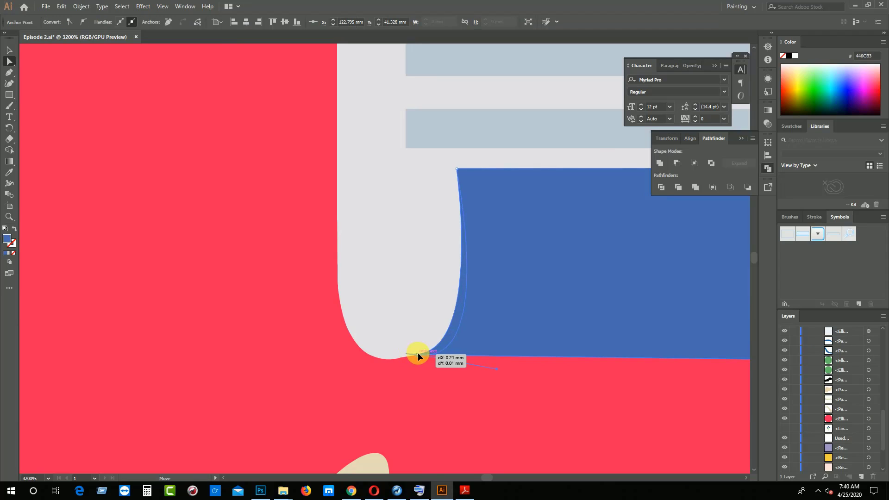
drag(418, 352, 449, 355)
click(406, 370)
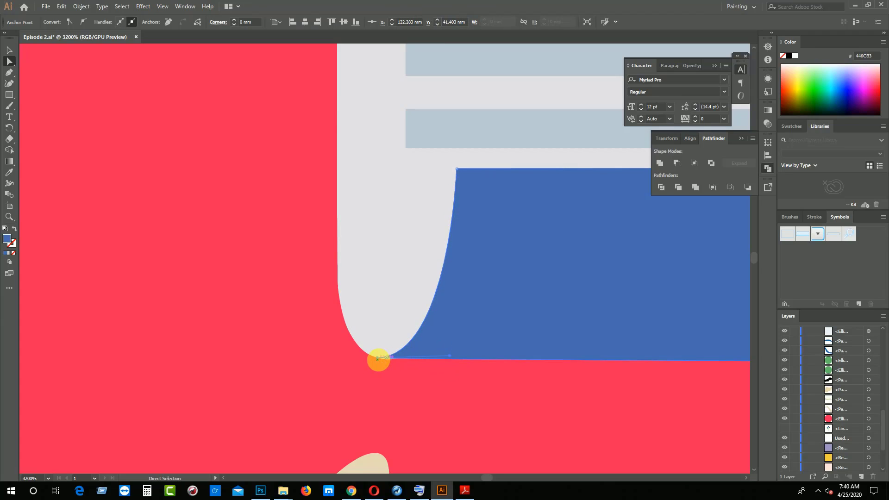
drag(393, 359, 396, 365)
click(401, 373)
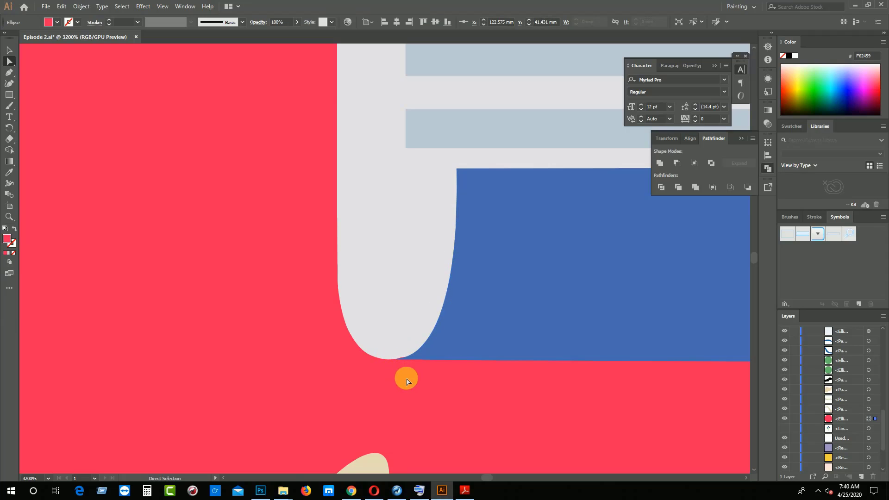
click(406, 381)
Recolor the bill's checkmark and green line by sampling the green of the trousers, and deselect them
key(ctrl+minus)
key(ctrl+minus)
key(ctrl+minus)
key(ctrl+minus)
key(ctrl+minus)
key(ctrl+minus)
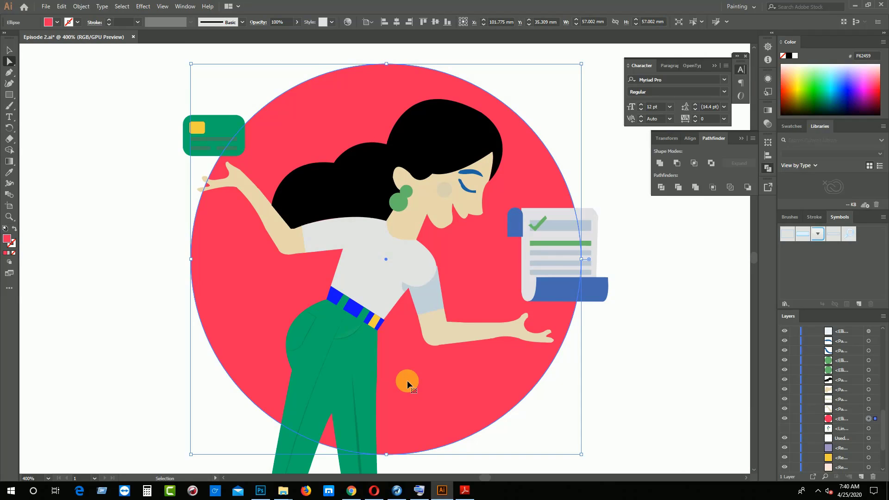
click(533, 226)
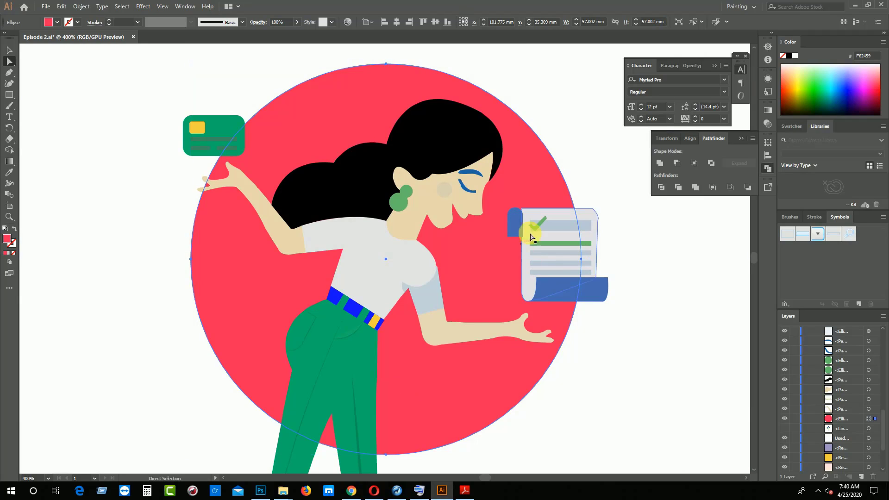
click(555, 248)
click(10, 172)
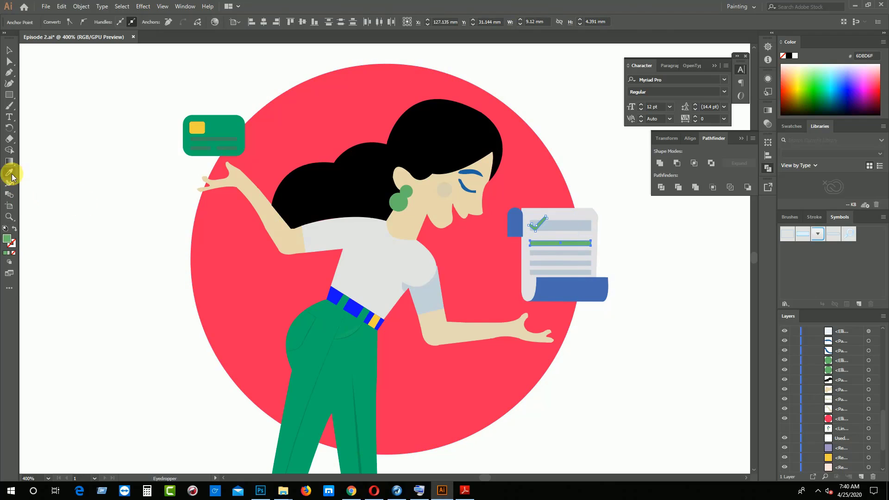
click(336, 357)
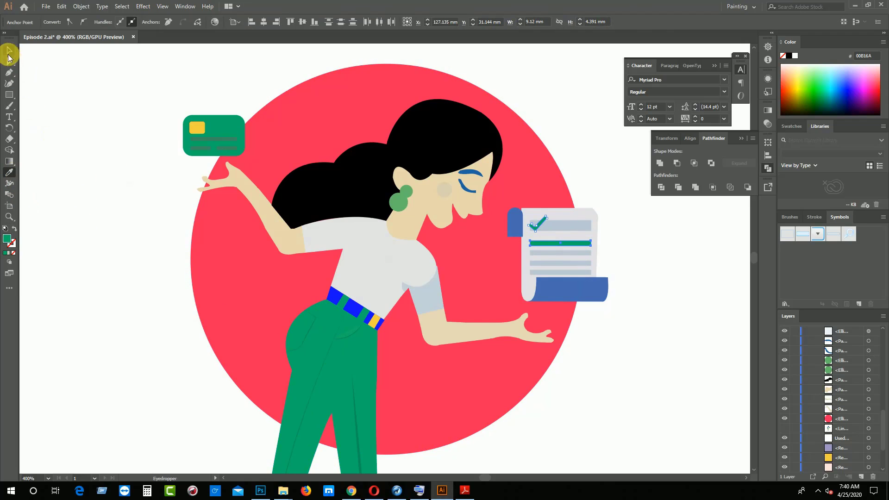
click(10, 51)
click(62, 111)
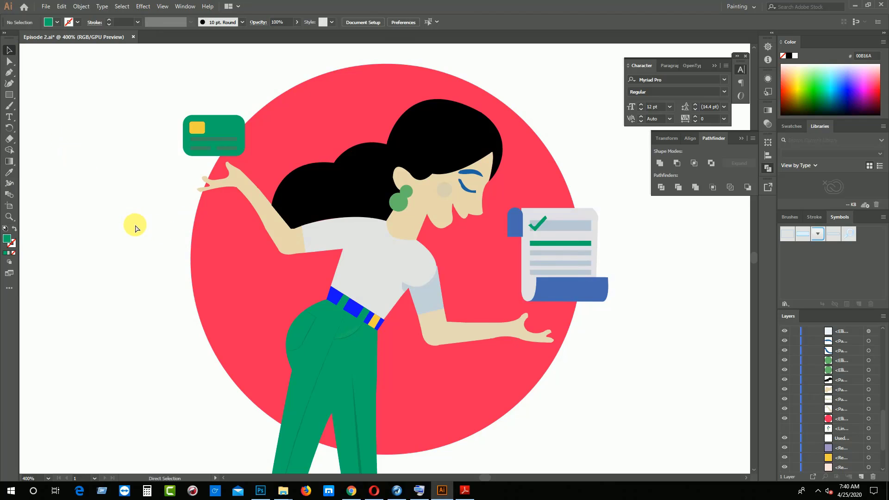
Recolor the bill's four bluish-gray text bars by sampling the brownish-gray text on the credit card, and deselect them
key(ctrl+minus)
shift+click(515, 255)
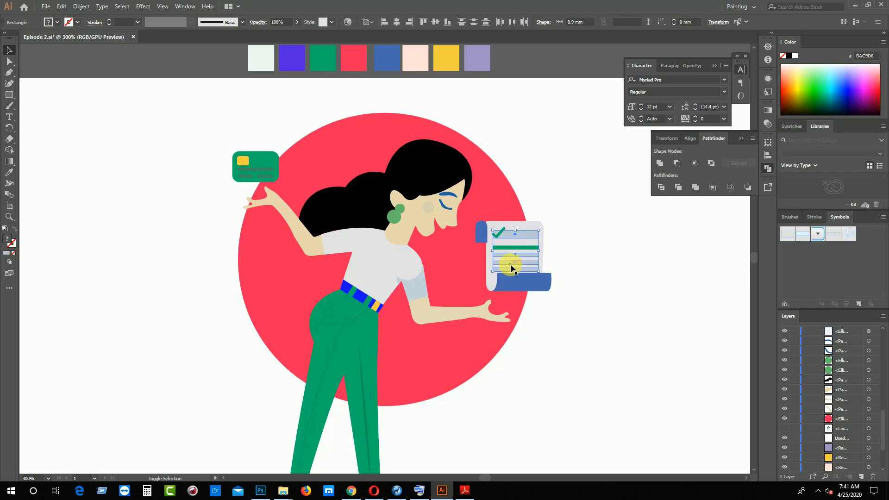
click(9, 172)
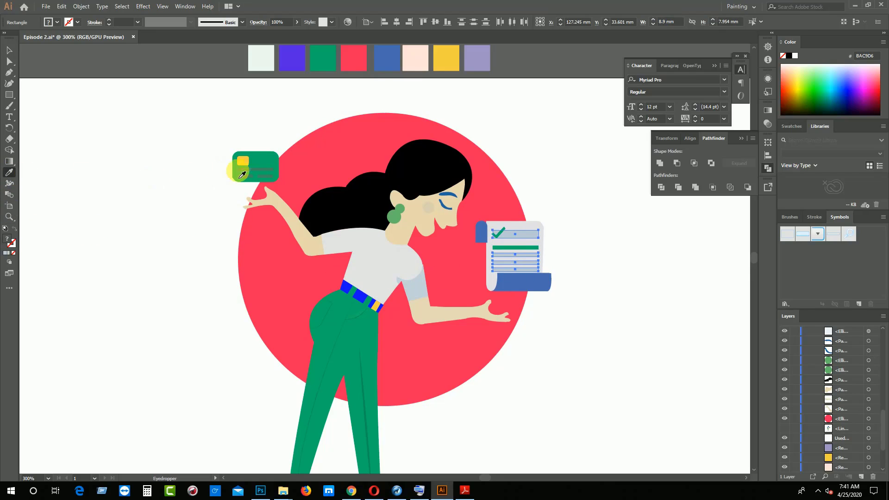
click(245, 169)
click(8, 50)
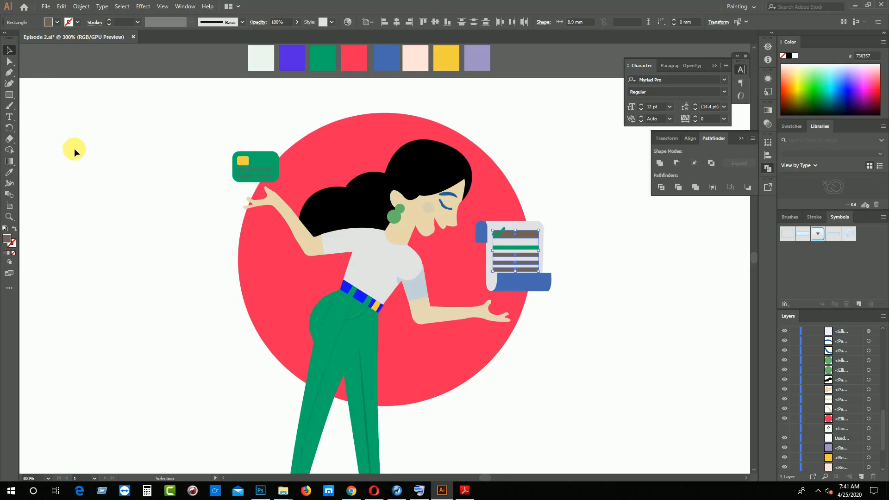
click(75, 148)
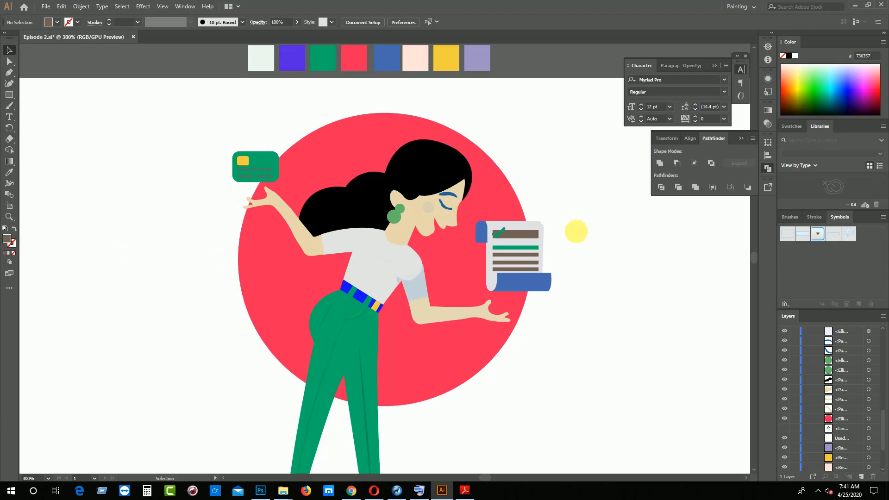
Set the opacity of the bill's four brownish-gray text bars to 24%, and deselect them
click(527, 237)
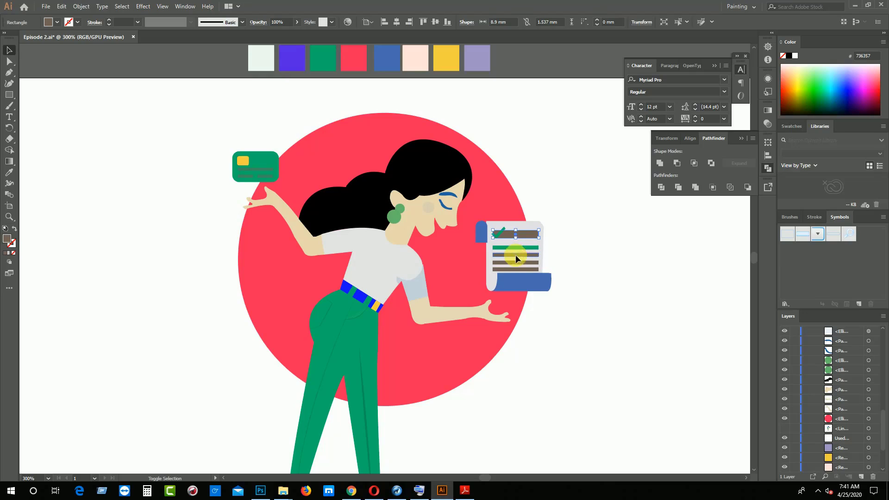
shift+click(515, 256)
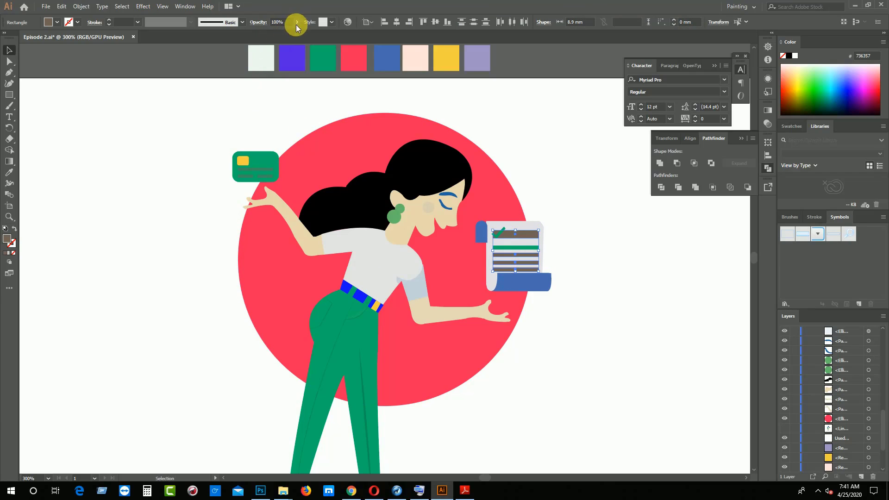
click(270, 34)
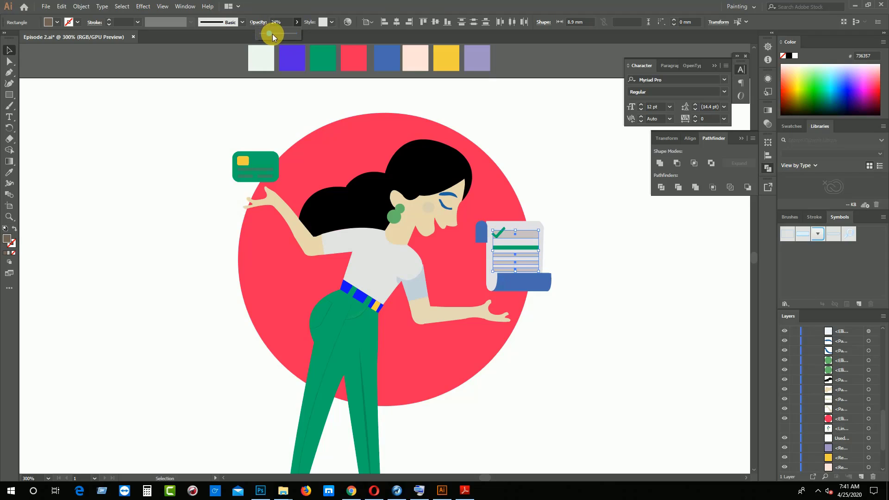
click(133, 145)
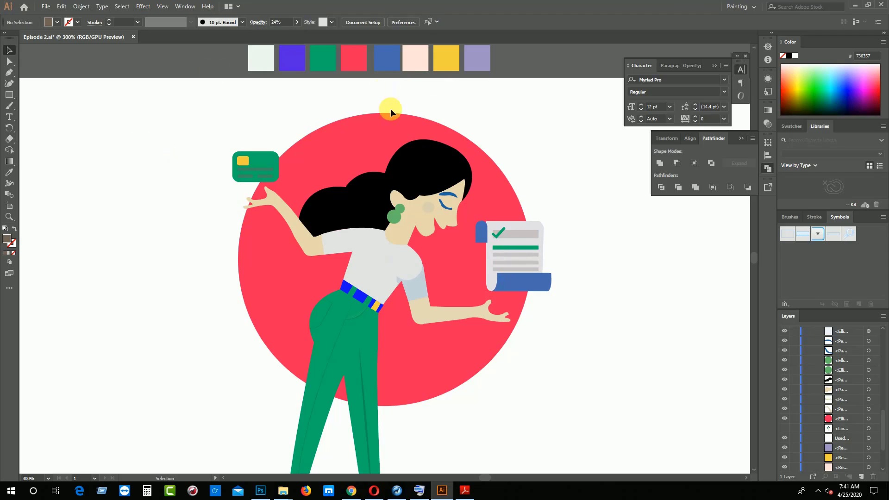
Recolor the purple Used Color swatch by sampling the bill's translucent top text bar, and deselect it
scroll(396, 117, up, 1)
click(474, 89)
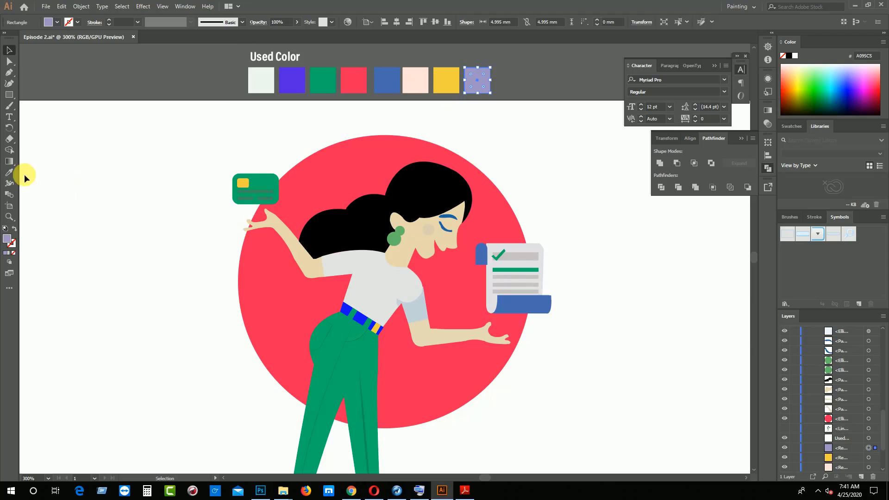
click(9, 173)
click(520, 260)
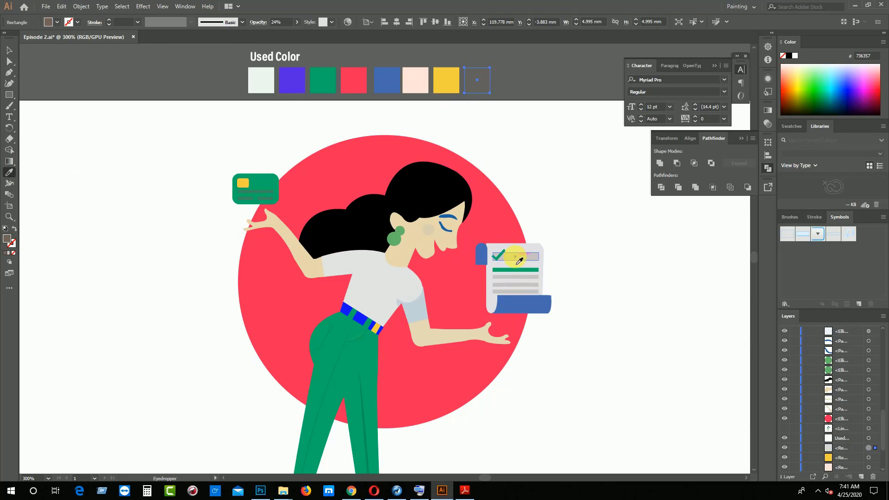
click(9, 51)
click(81, 130)
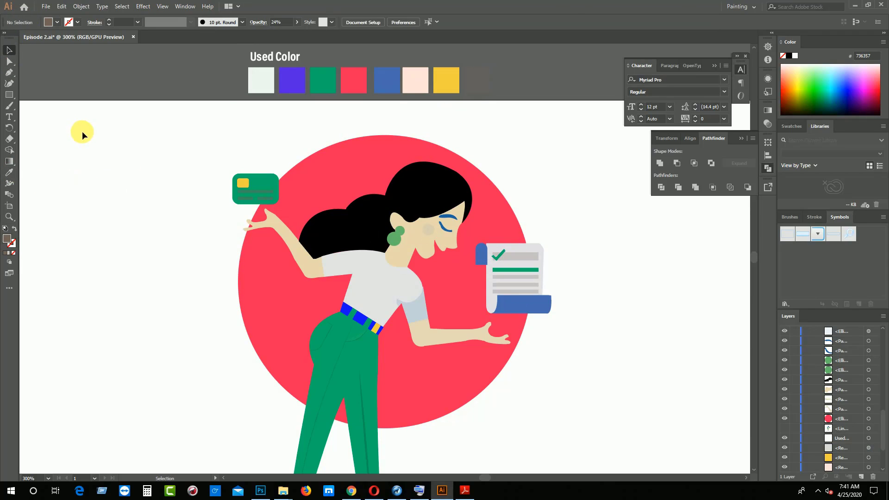
key(ctrl+minus)
key(ctrl+minus)
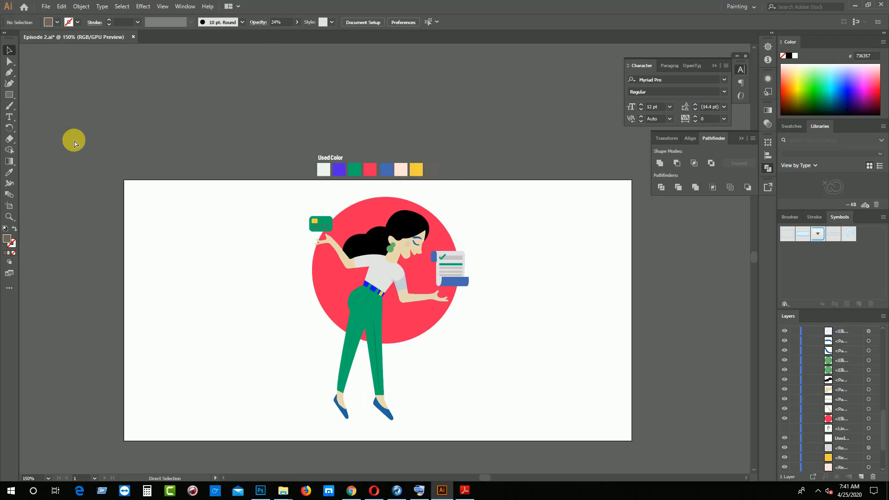
Save the file, then recolor the raised arm under the credit card by sampling the pale pink Used Color swatch, and deselect it
key(ctrl+s)
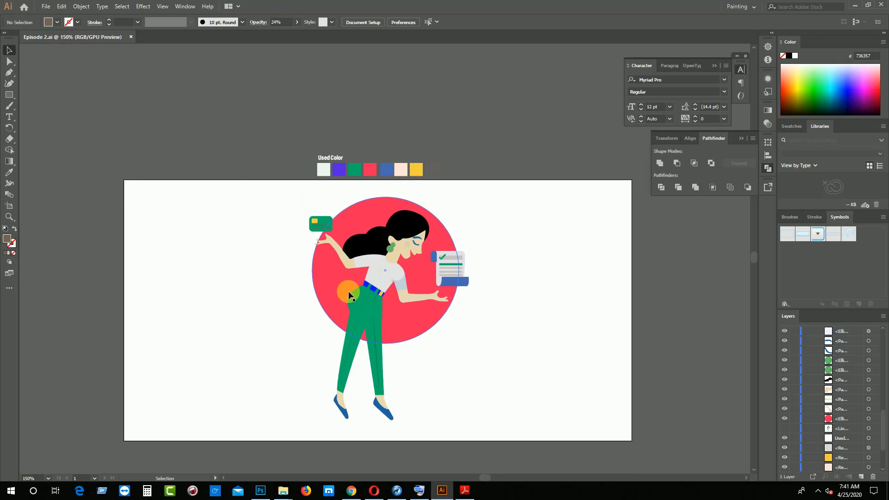
click(341, 254)
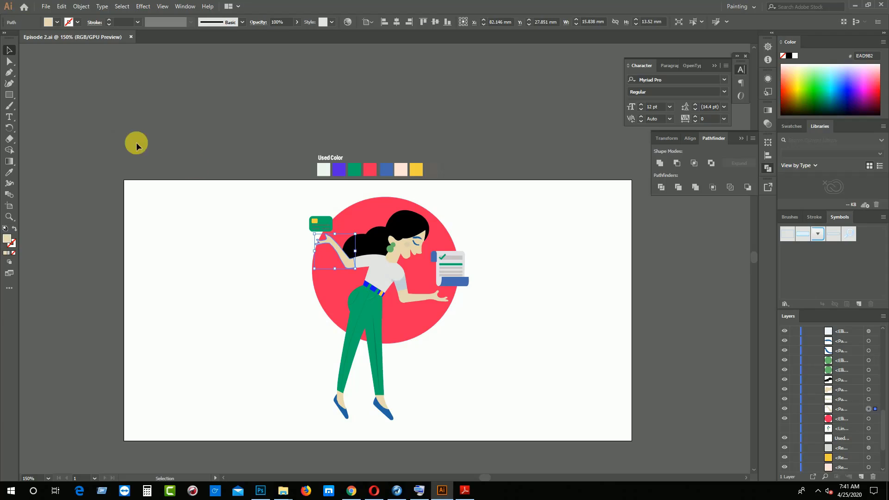
click(9, 171)
click(401, 169)
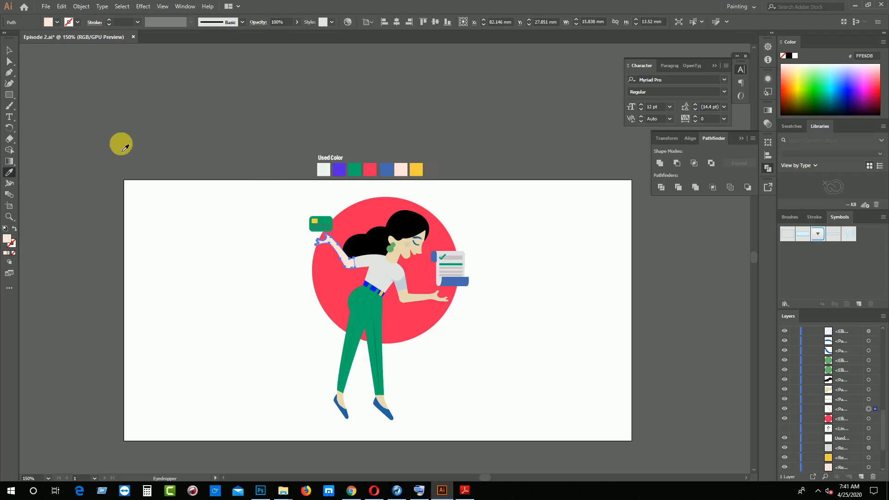
click(9, 50)
click(90, 111)
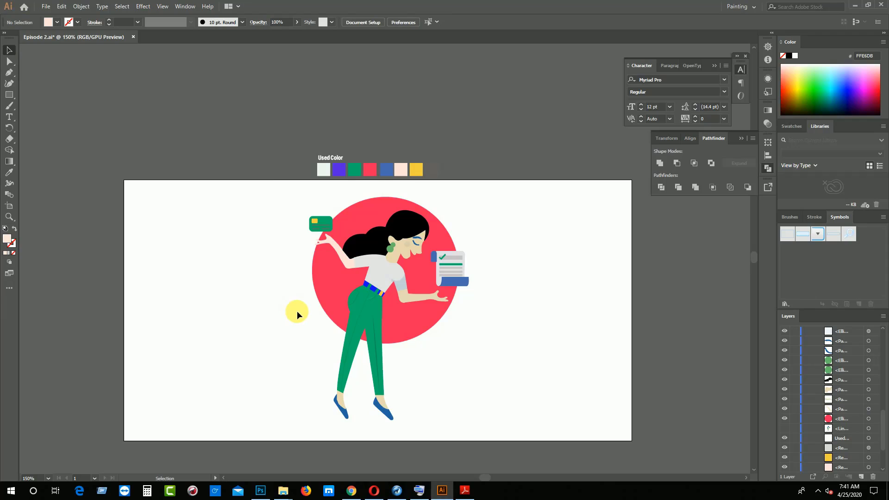
Recolor the lower arm beneath the bill by sampling the pale pink of the raised arm, and deselect it
click(411, 296)
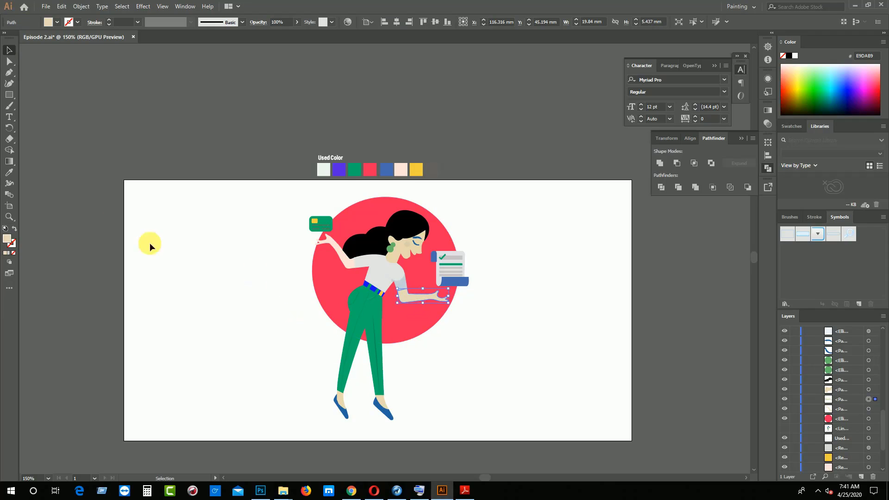
click(9, 172)
click(332, 241)
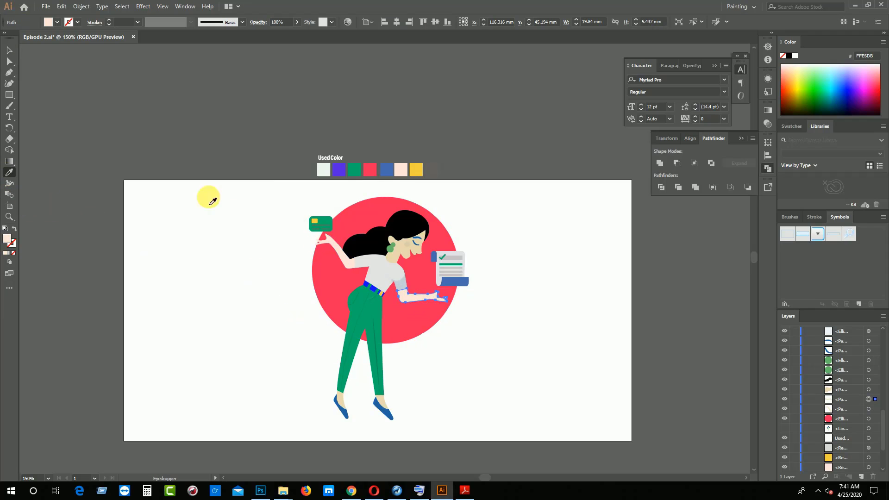
click(87, 87)
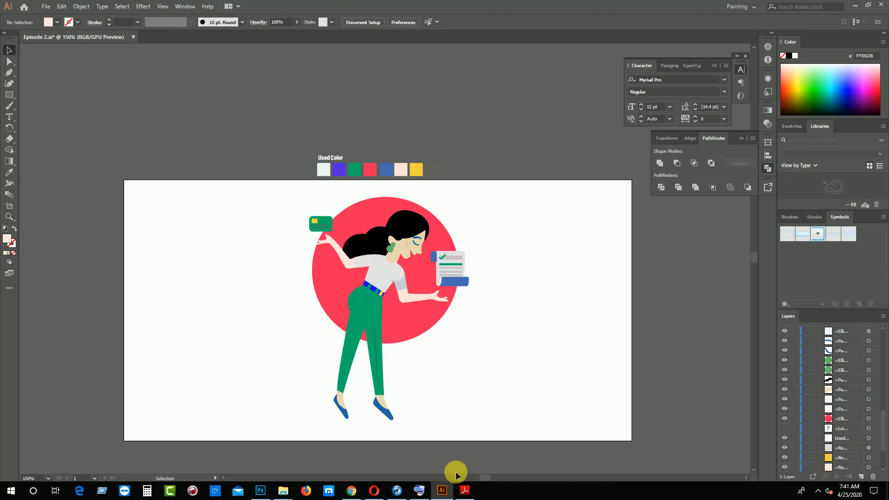
click(465, 490)
scroll(697, 396, down, 10)
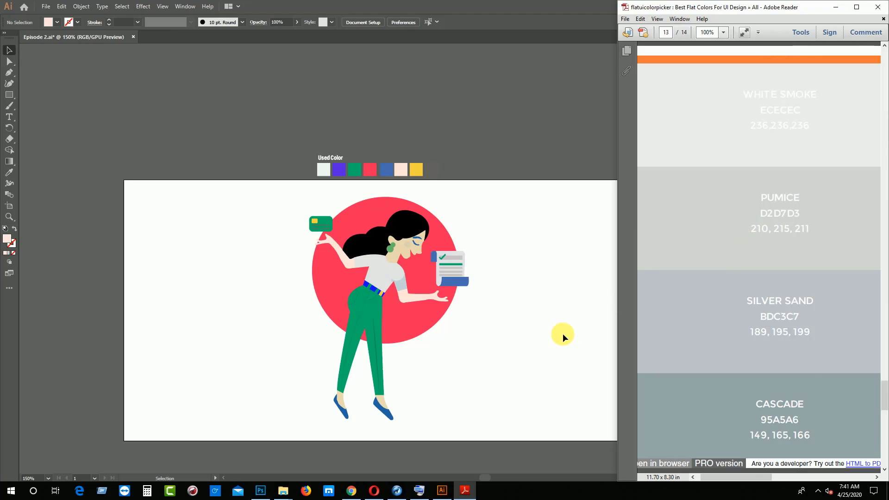
Enlarge the red background circle evenly about its center to about 60.8 mm in diameter, and deselect it
click(323, 270)
click(322, 271)
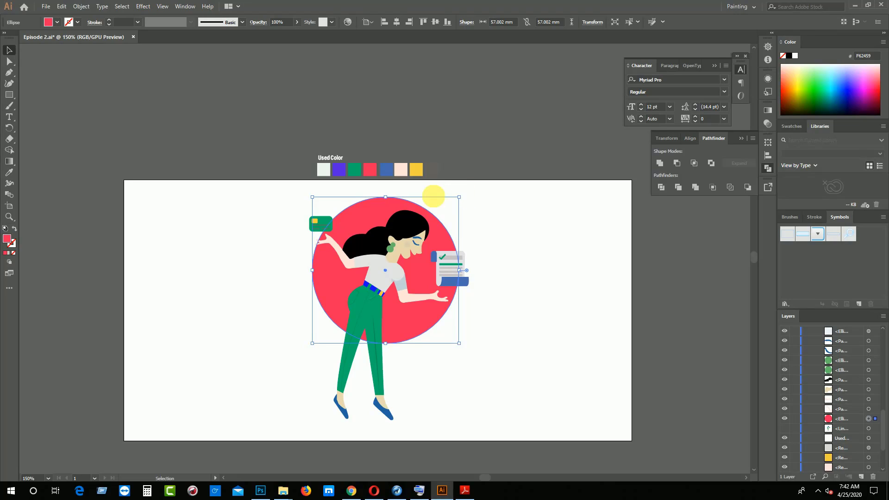
drag(313, 197, 306, 190)
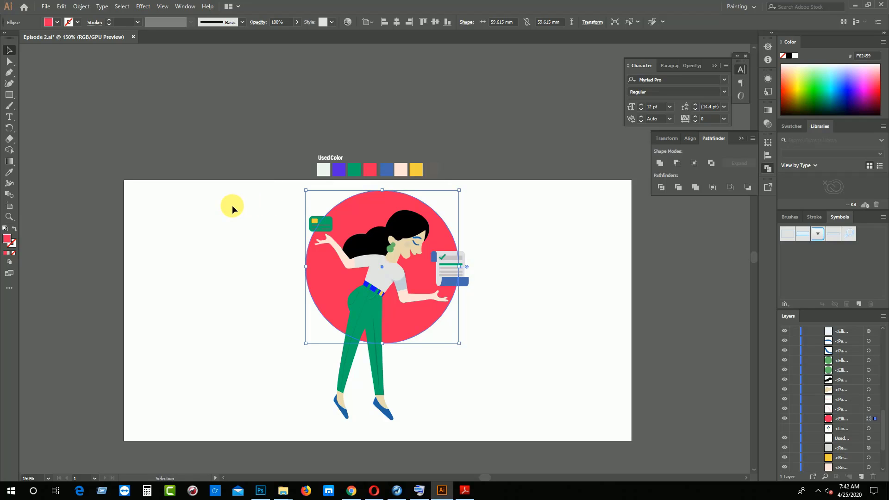
key(ctrl+z)
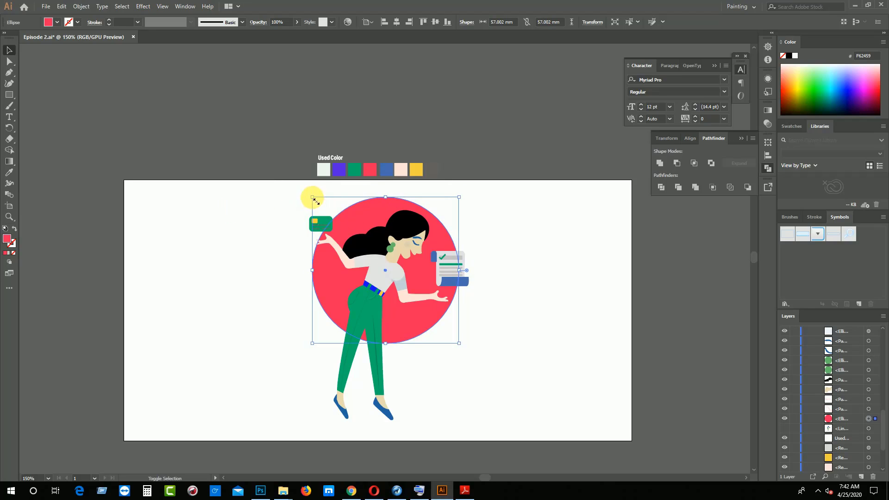
drag(313, 198, 299, 193)
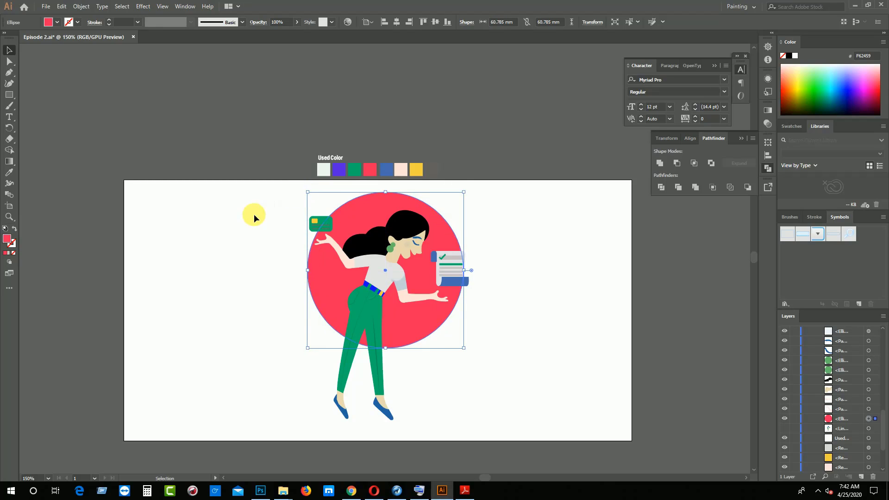
click(213, 234)
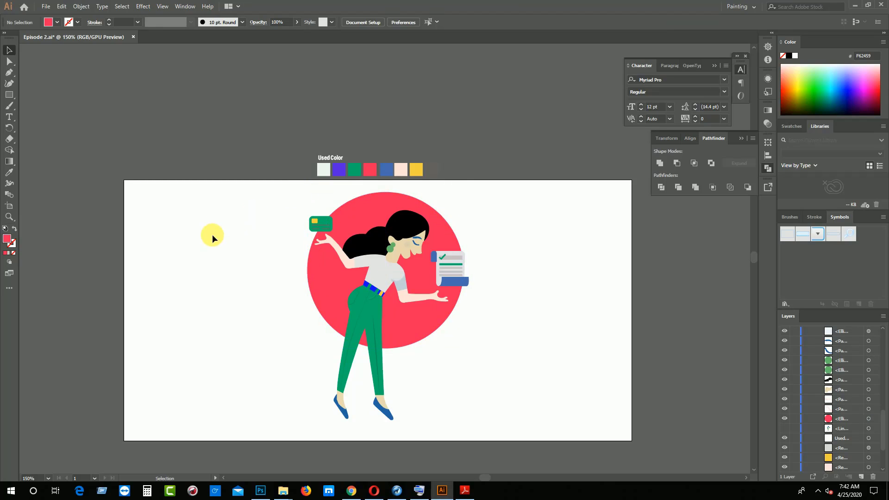
Recolor the two earring circles by sampling the red Used Color swatch, and deselect them
click(393, 246)
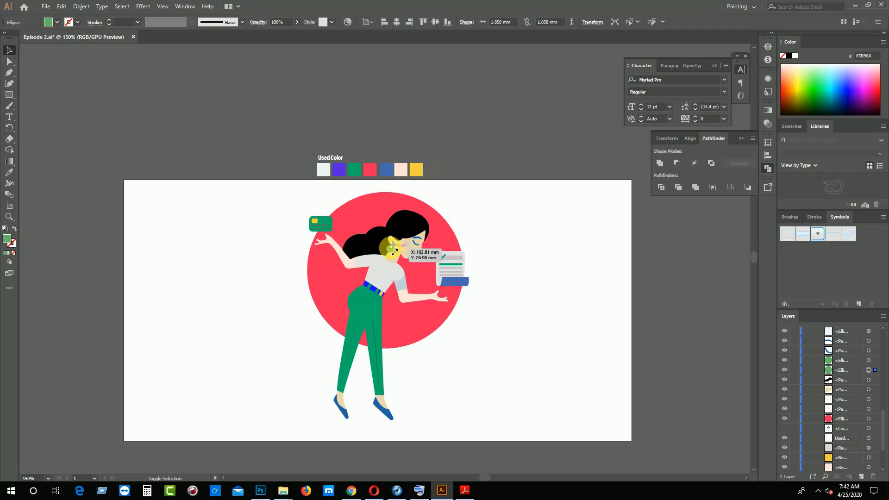
key(ctrl+plus)
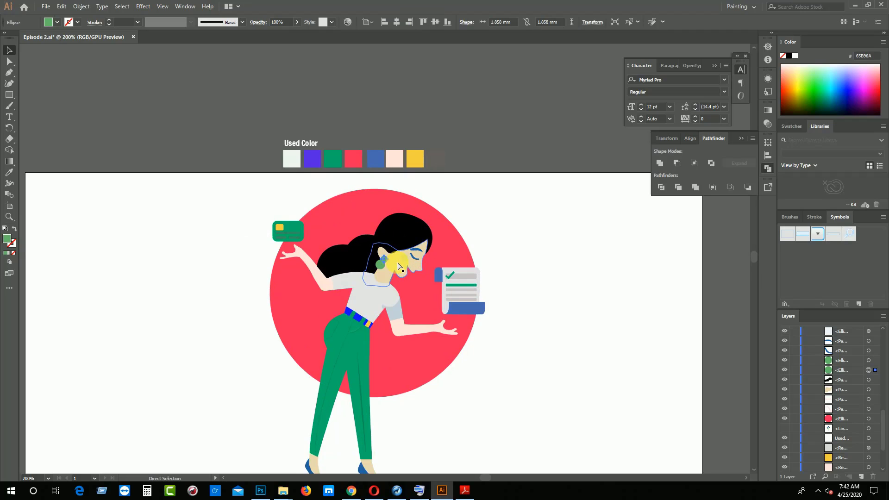
key(ctrl+plus)
shift+click(381, 271)
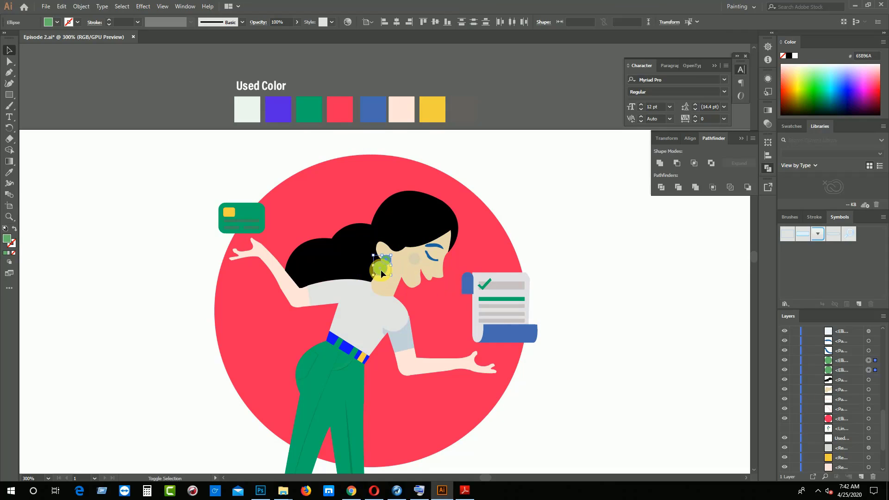
click(9, 172)
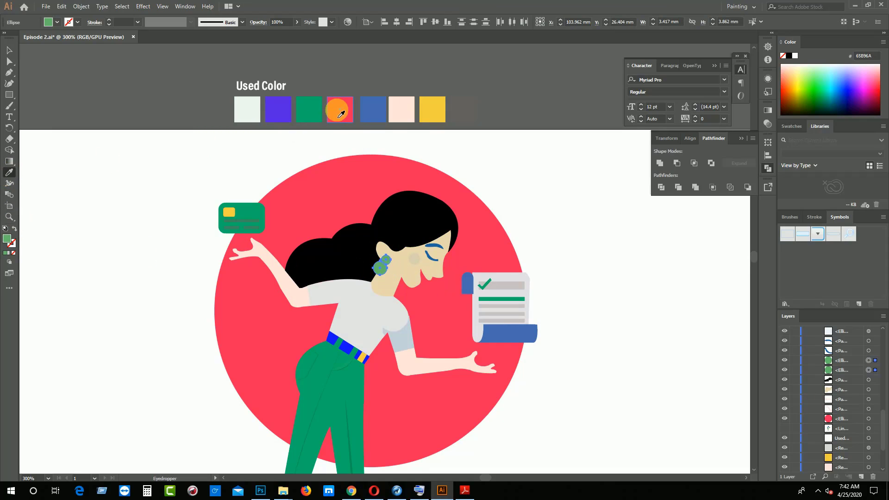
click(339, 116)
click(9, 50)
click(71, 168)
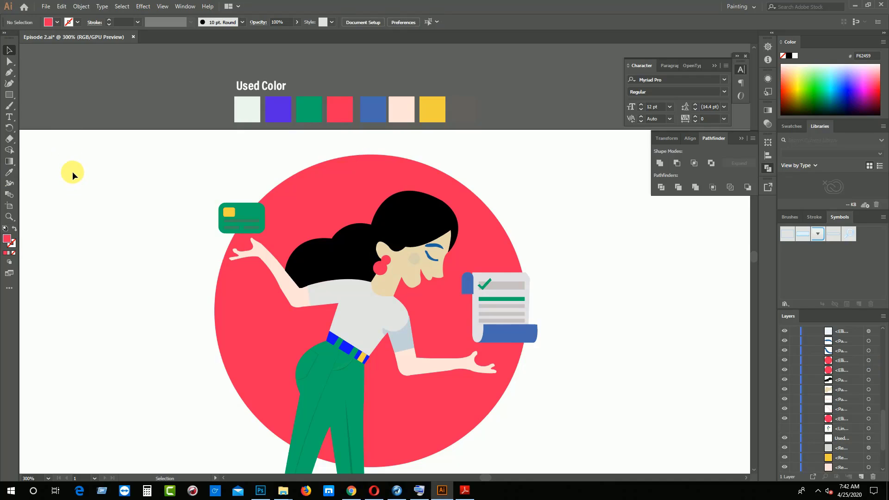
Recolor the blue eyebrow and closed eye by sampling the black of the hair, and deselect them
click(440, 249)
shift+click(435, 257)
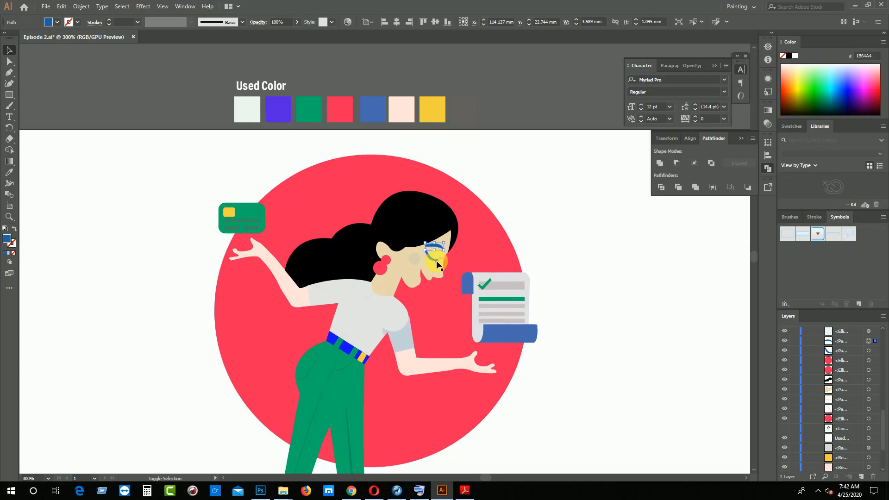
click(9, 172)
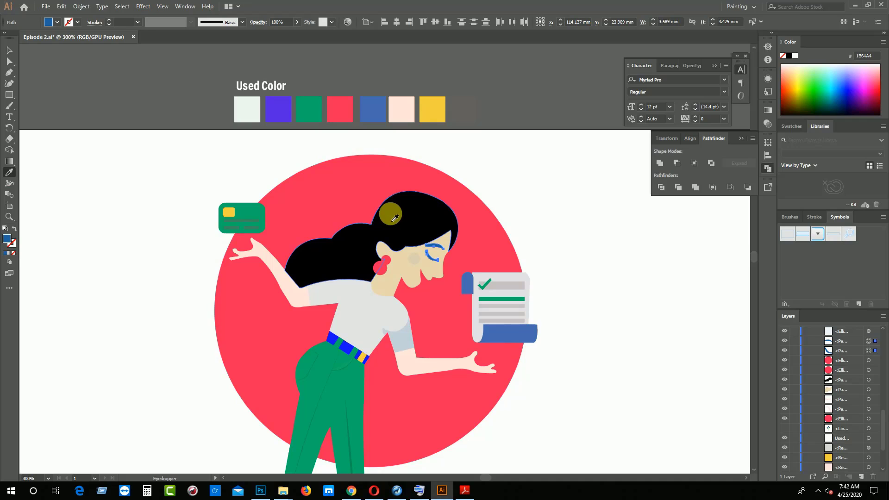
click(395, 211)
click(9, 50)
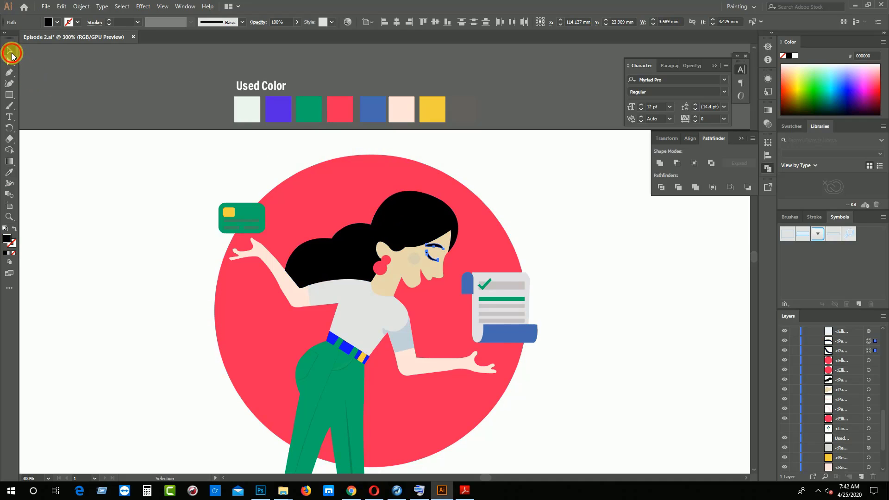
click(82, 156)
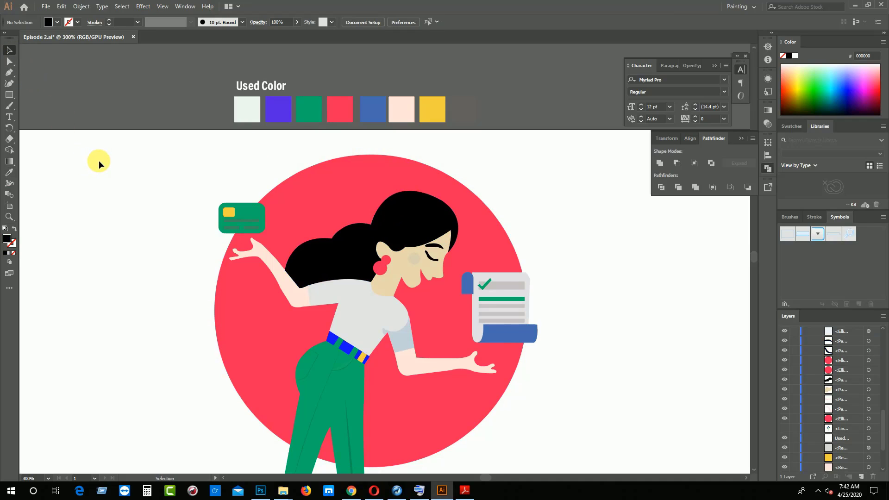
Recolor the two earring circles by sampling the green of the trousers, deselect them, and save the file
key(ctrl+minus)
key(ctrl+minus)
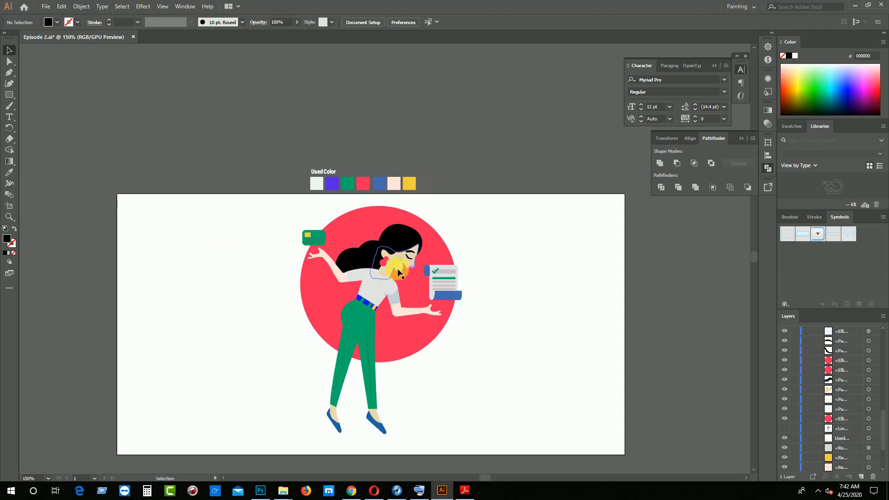
click(387, 258)
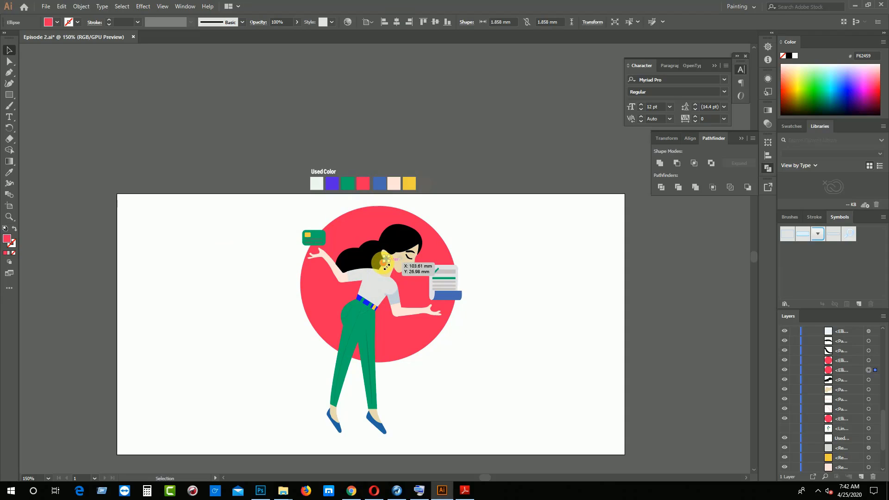
key(ctrl+plus)
key(ctrl+plus)
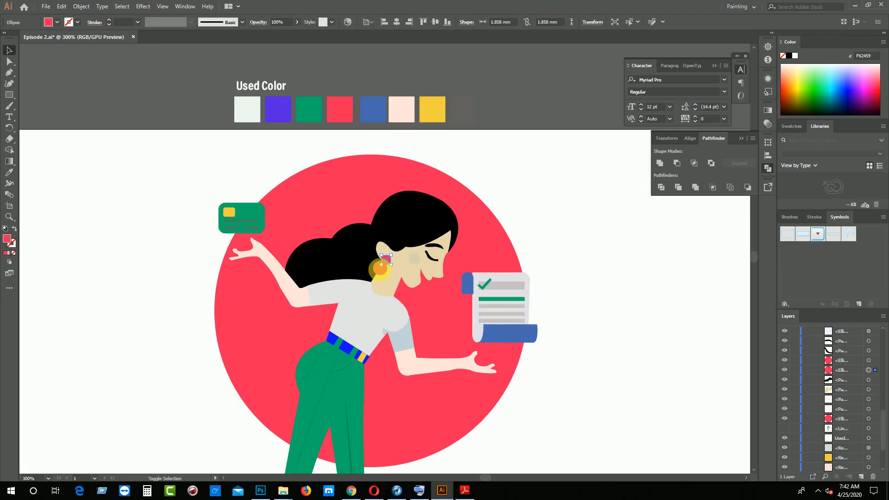
shift+click(380, 267)
click(9, 172)
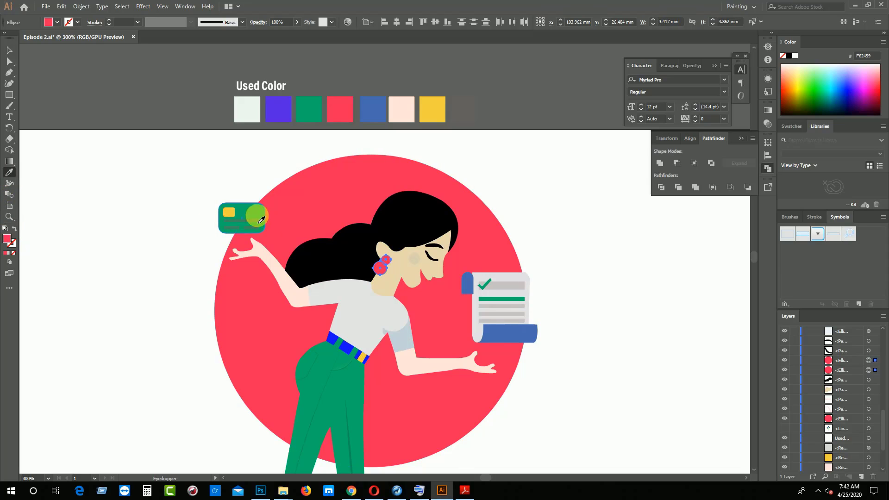
click(319, 366)
click(9, 49)
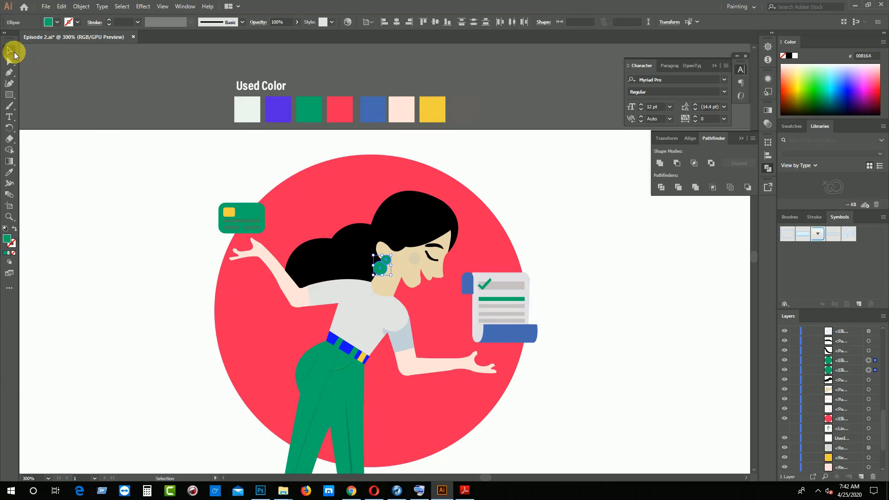
click(73, 155)
key(ctrl+minus)
key(ctrl+minus)
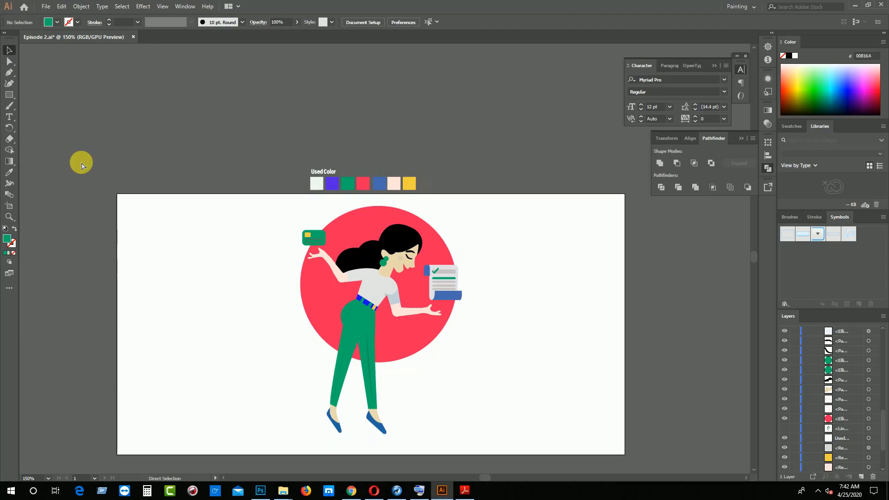
key(ctrl)
key(ctrl+s)
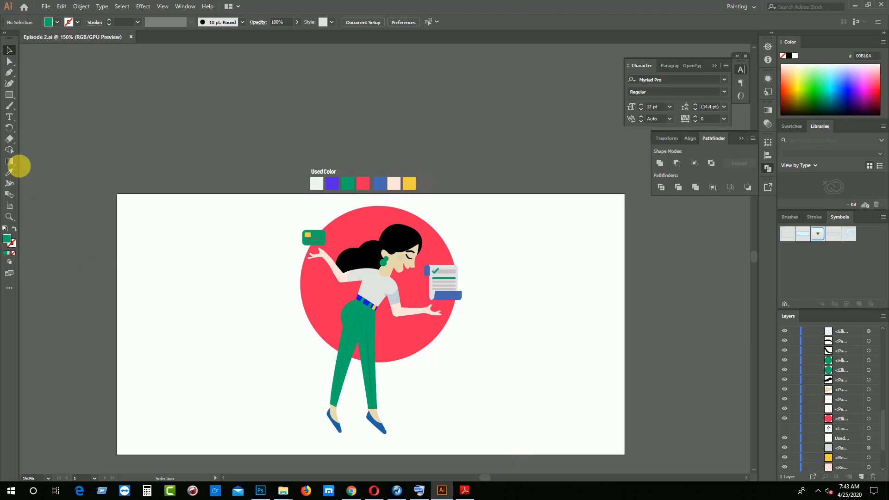
Draw a rectangle covering the whole artboard, and fill it with the Honey Flower color 674172 copied from the flat color reference in Adobe Reader
click(9, 95)
drag(117, 194, 625, 454)
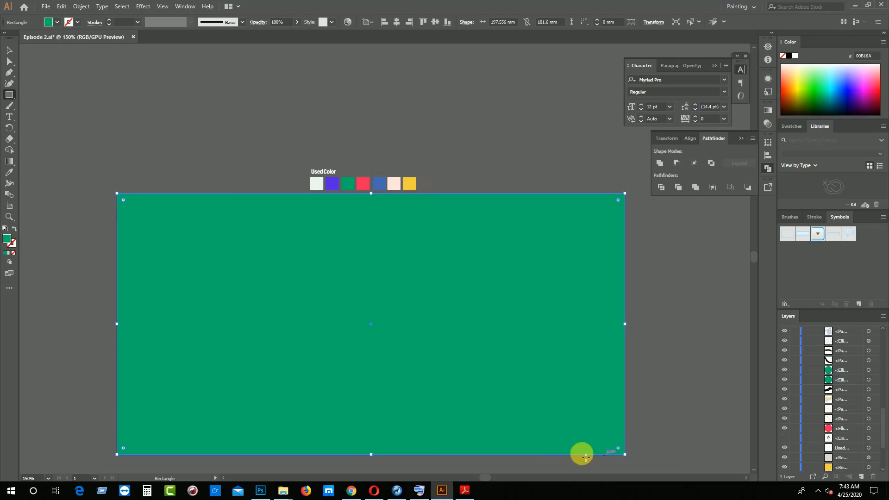
click(465, 489)
scroll(739, 251, up, 10)
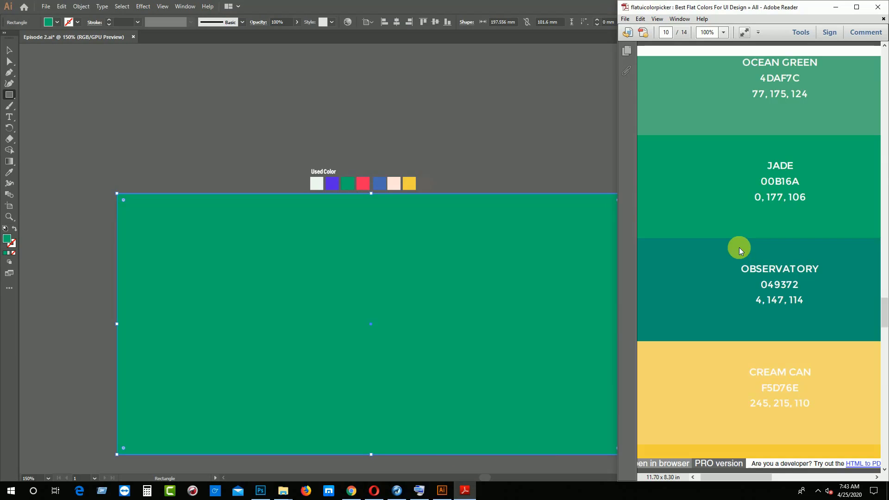
scroll(739, 250, up, 20)
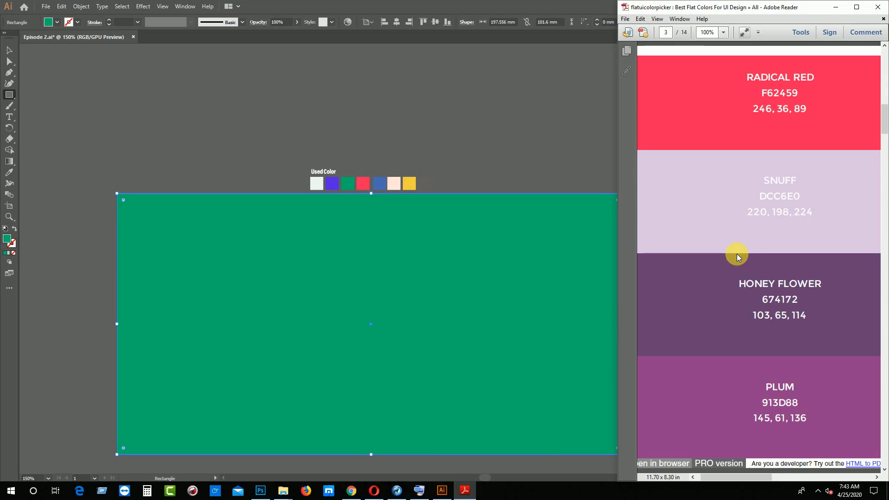
double_click(767, 305)
key(ctrl+c)
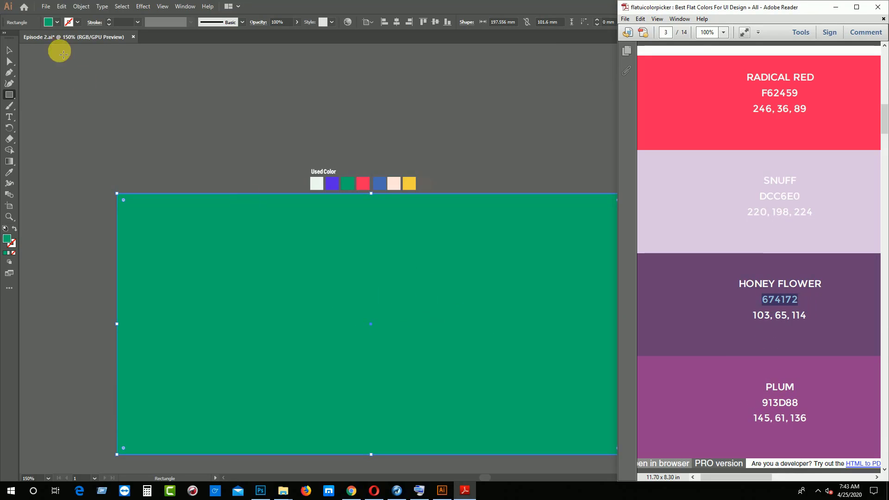
click(8, 241)
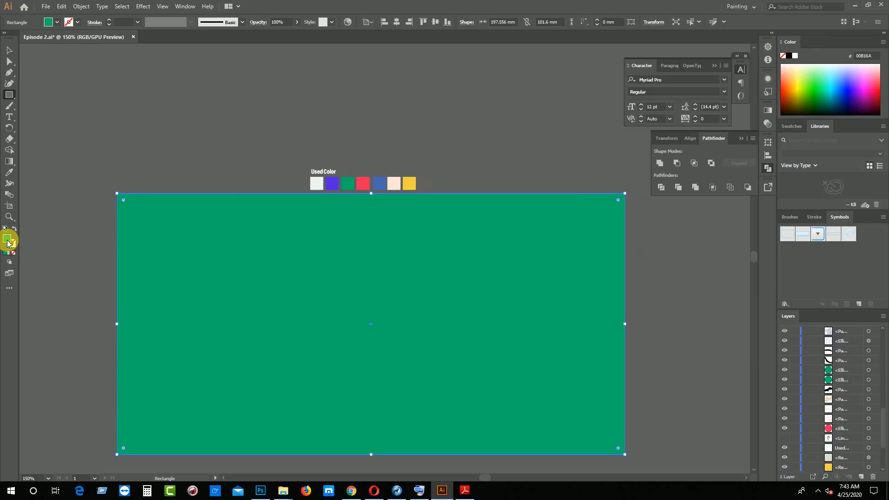
double_click(7, 242)
key(ctrl+v)
click(537, 186)
right_click(556, 251)
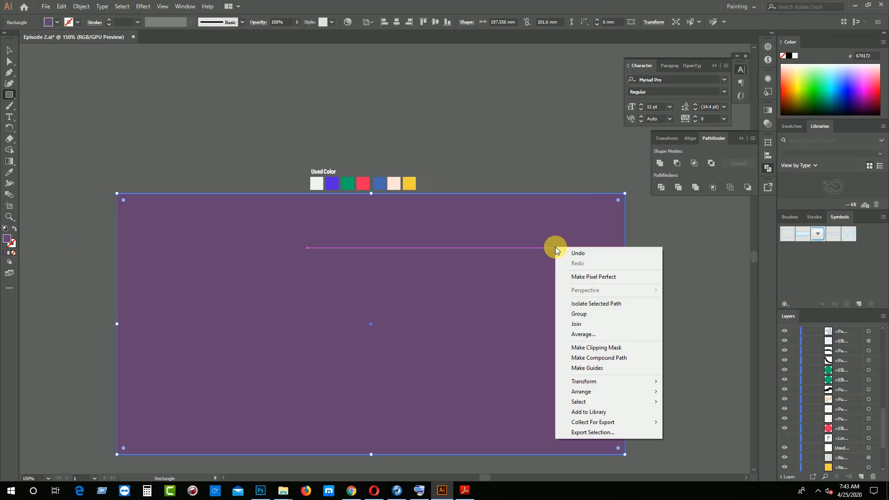
mouse_move(595, 402)
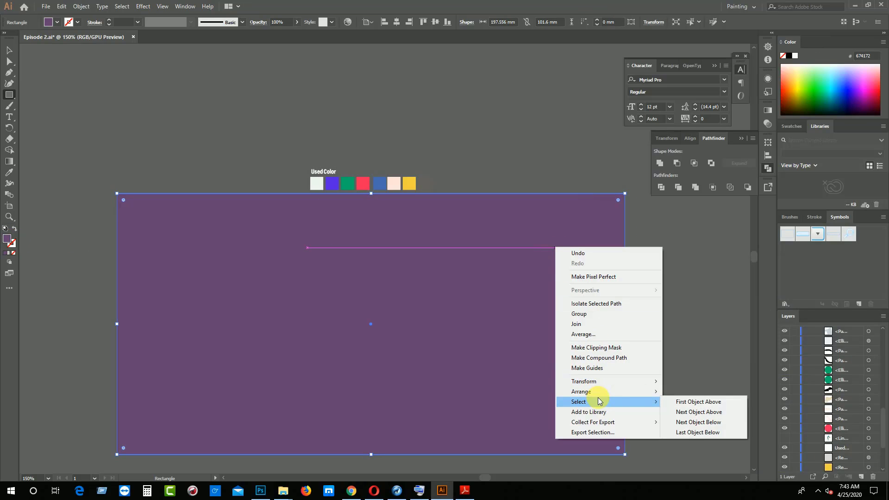
click(699, 434)
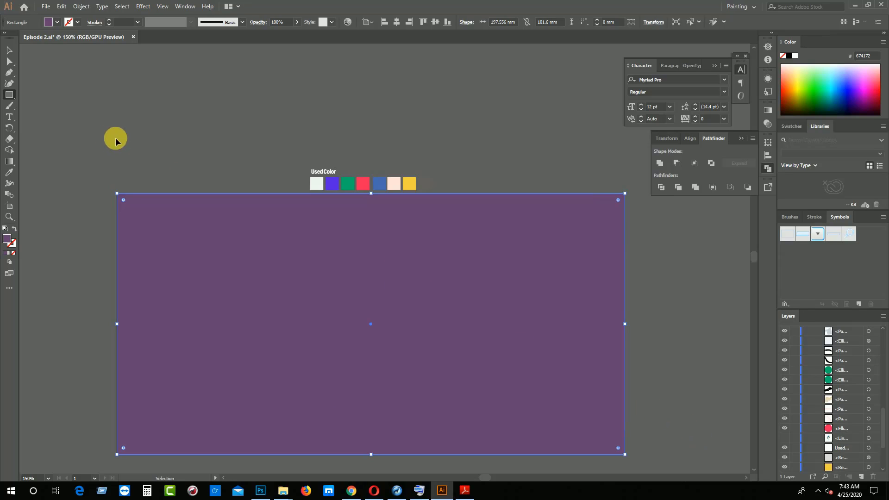
key(ctrl+z)
click(9, 49)
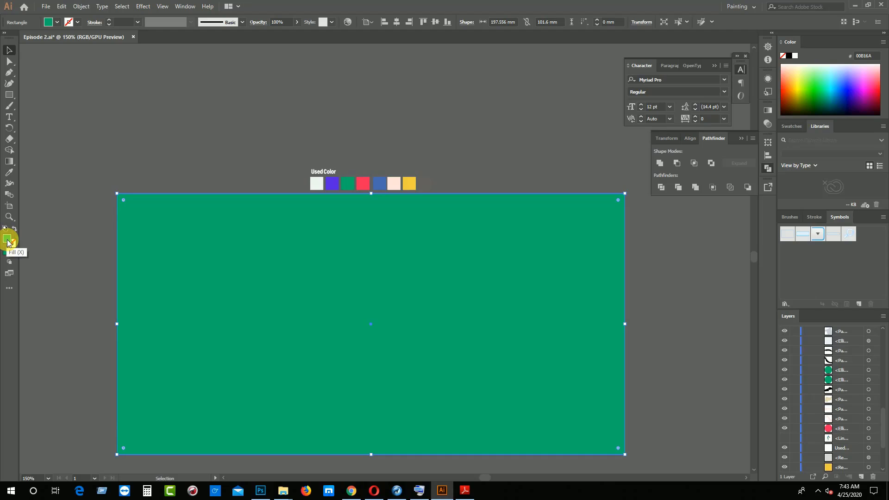
Fill the artboard-sized rectangle with color 674172, send it to the back behind the woman and red circle, and deselect it
double_click(9, 241)
key(ctrl+v)
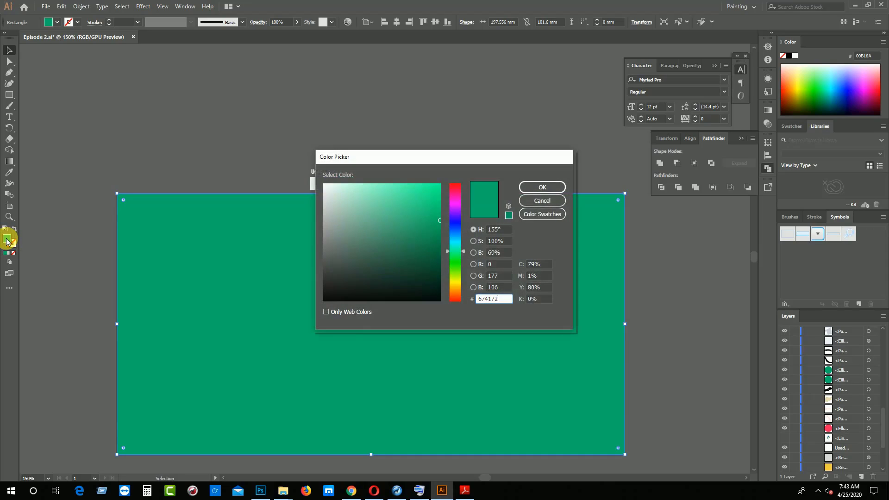
key(Return)
right_click(602, 366)
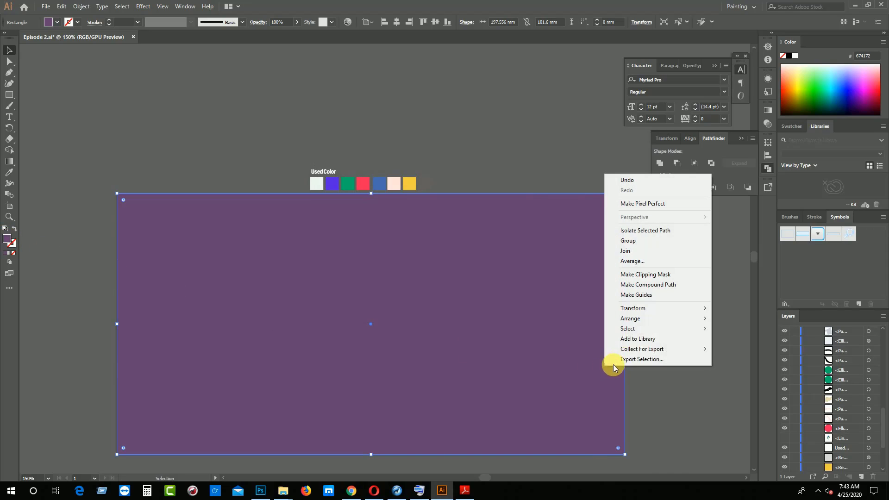
mouse_move(643, 323)
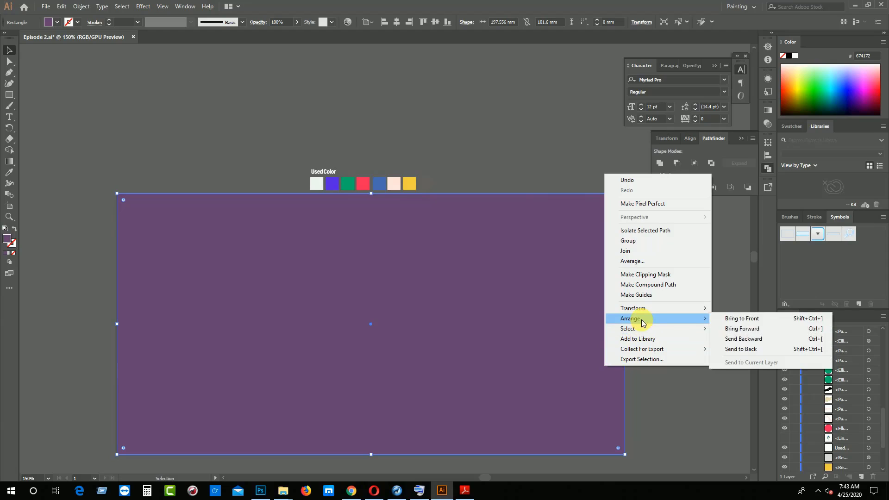
click(740, 349)
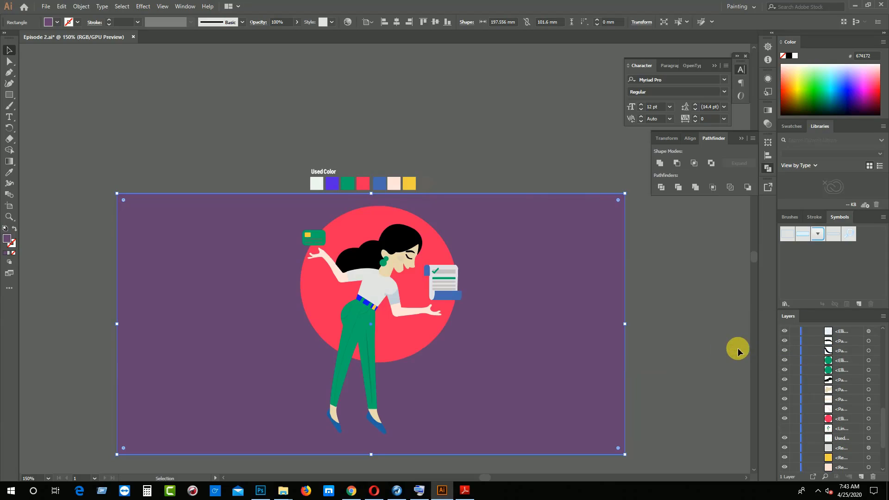
click(702, 338)
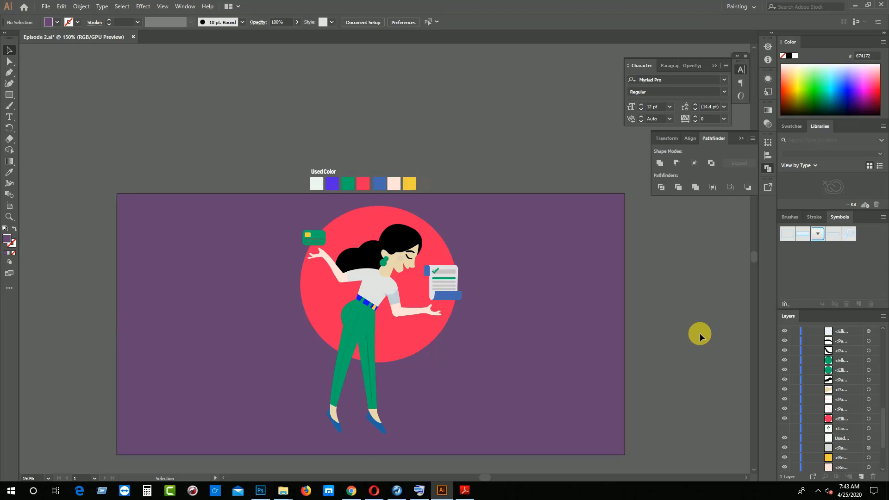
Select the background rectangle, switch to the flat color reference in Adobe Reader, and copy the Ebony Clay color code 22313F
click(611, 354)
click(464, 490)
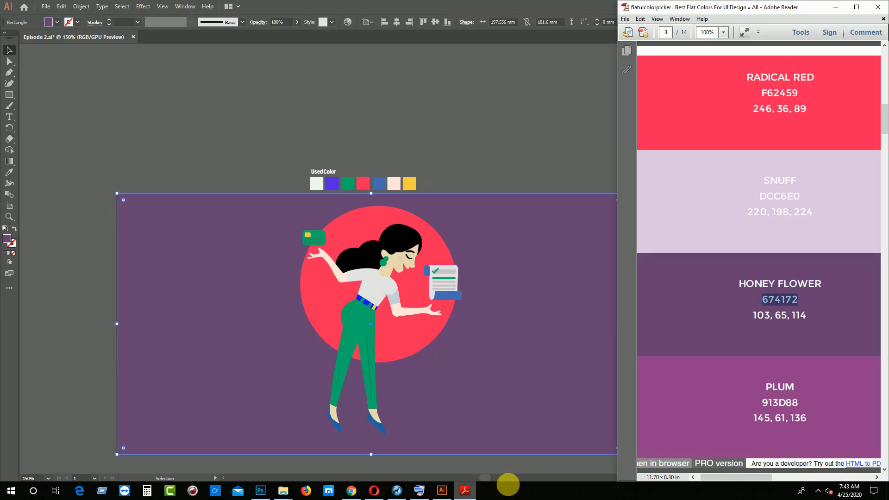
scroll(754, 354, down, 6)
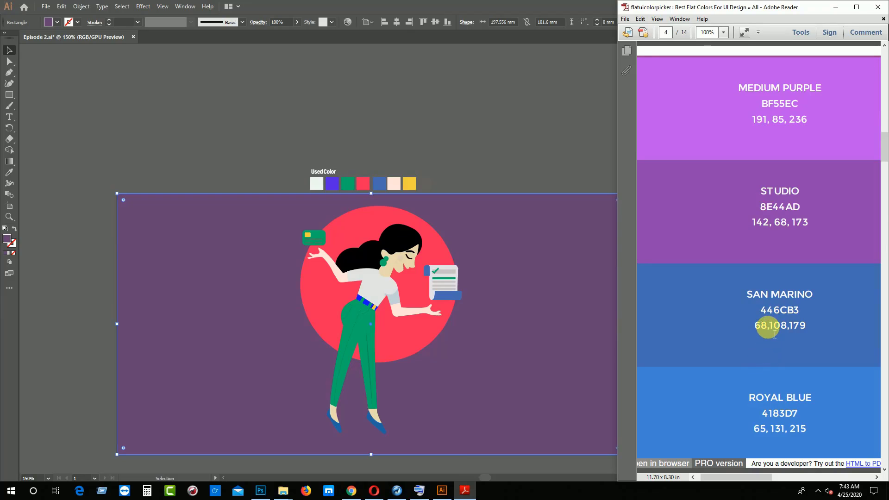
scroll(764, 323, down, 6)
scroll(775, 335, down, 9)
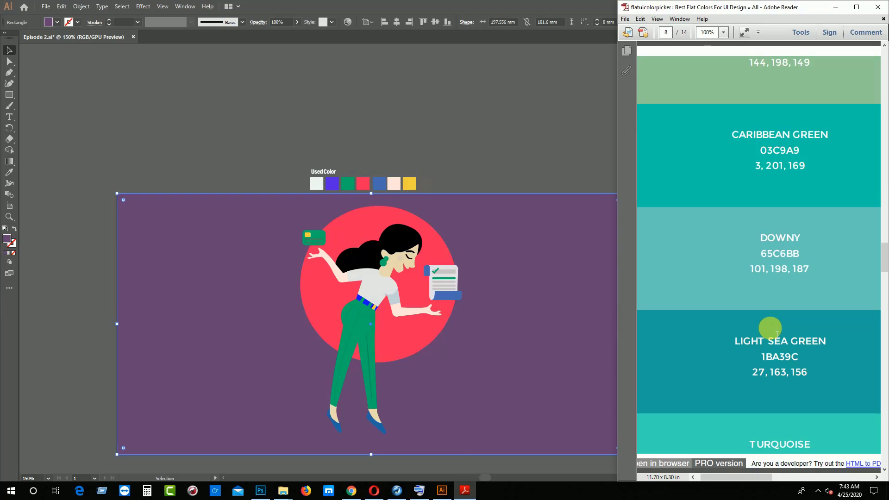
scroll(778, 334, down, 15)
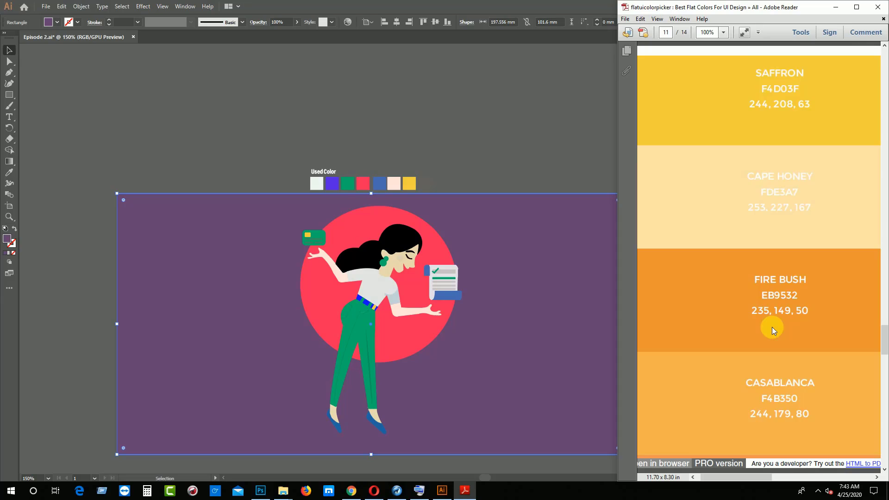
scroll(772, 329, down, 3)
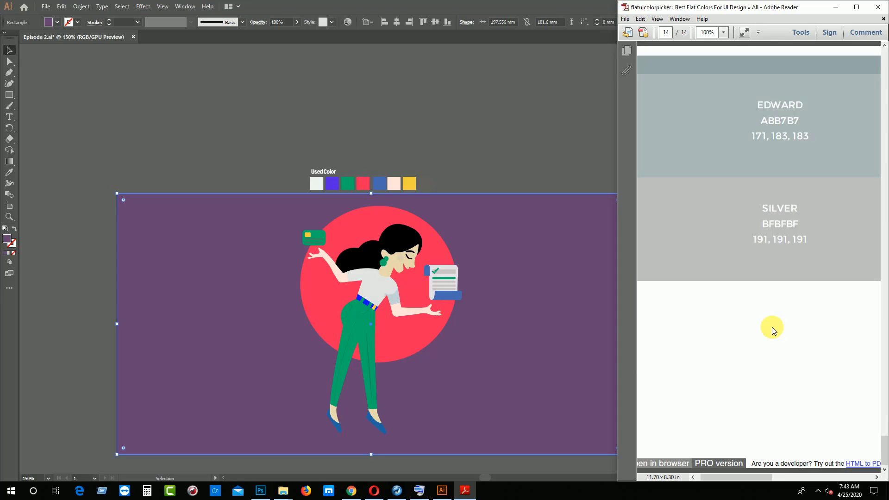
scroll(773, 327, up, 3)
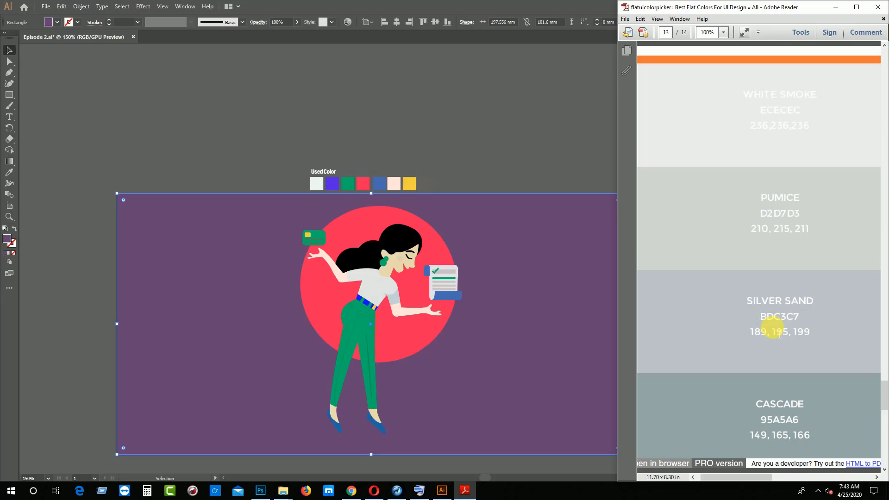
scroll(760, 139, up, 9)
scroll(763, 175, up, 15)
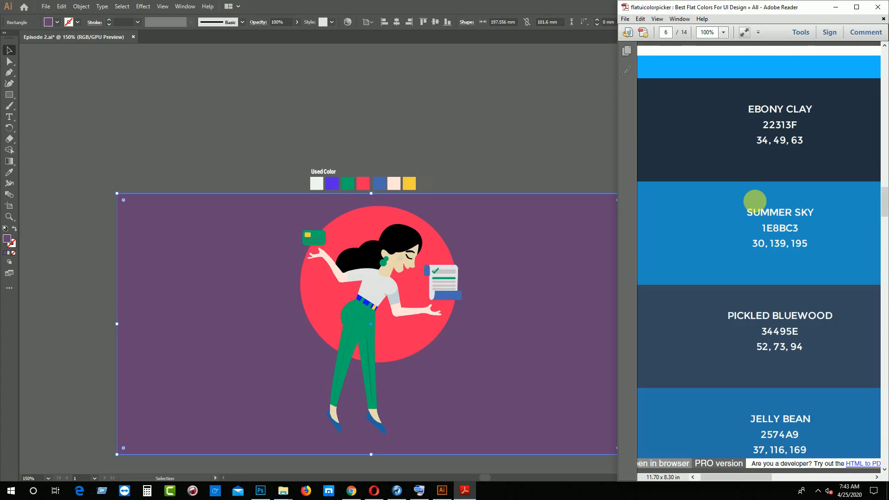
scroll(762, 215, down, 3)
double_click(782, 125)
key(ctrl+c)
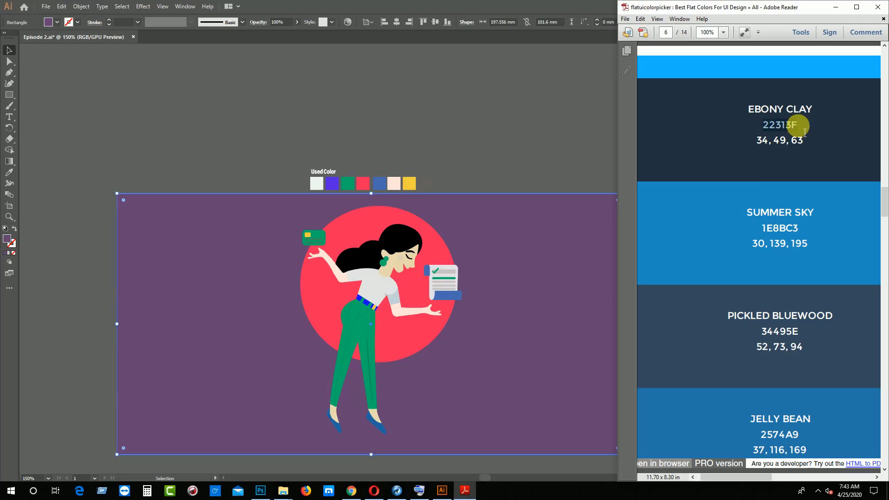
Return to Illustrator and fill the background rectangle with the copied color 22313F
click(360, 225)
click(260, 252)
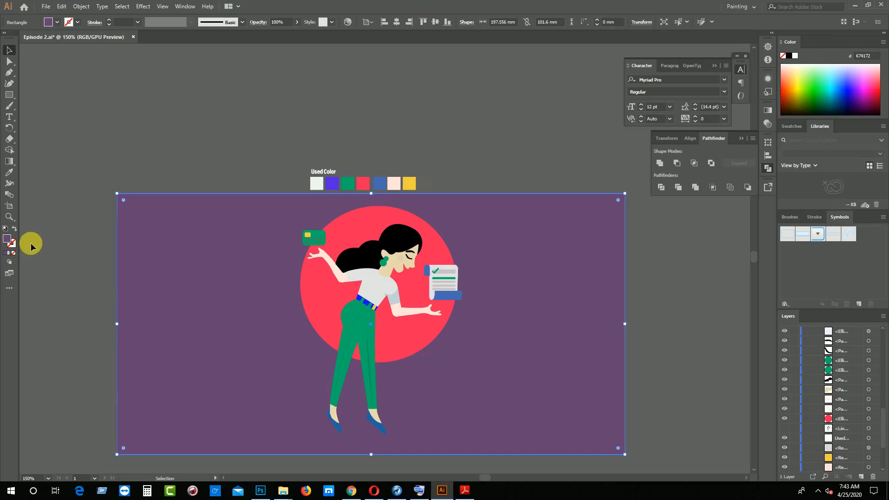
double_click(6, 240)
key(ctrl+v)
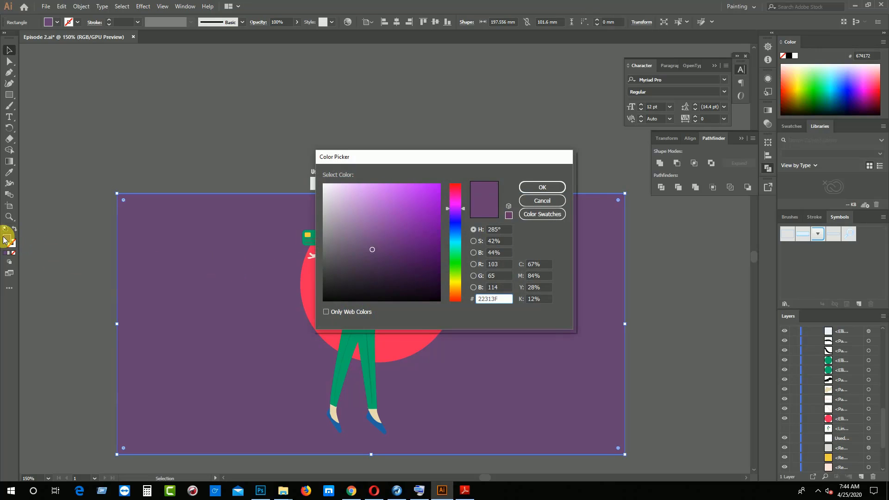
key(Return)
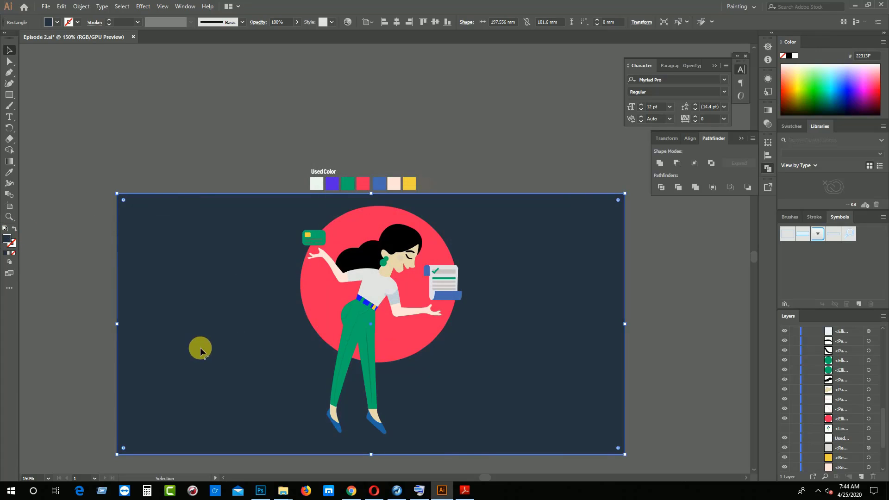
Select both shoes and look through the flat color reference in Adobe Reader for a suitable shoe color
click(338, 425)
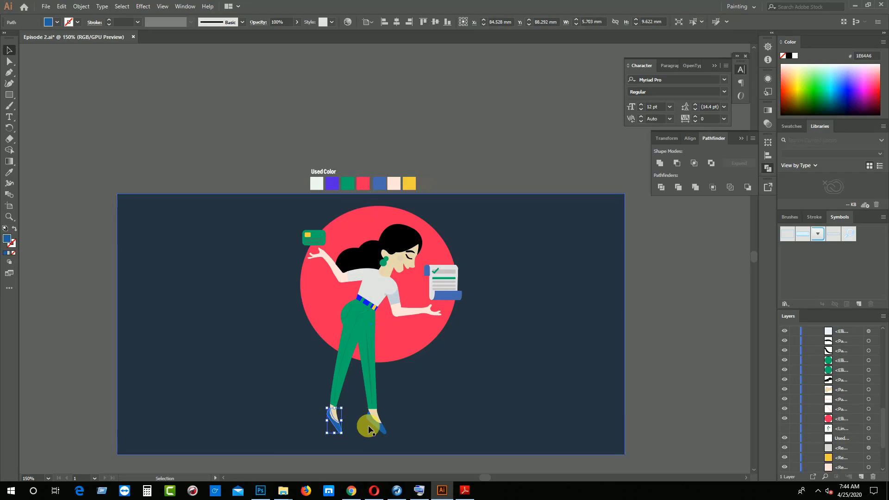
shift+click(383, 431)
click(465, 491)
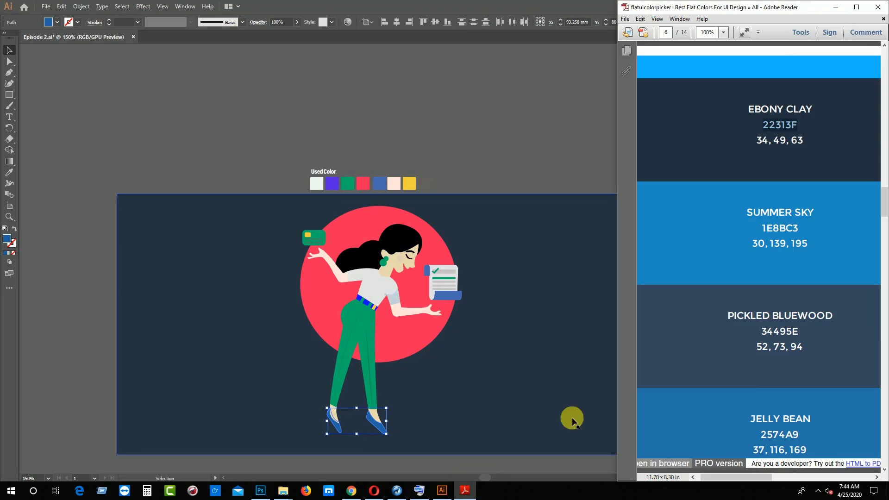
scroll(698, 359, down, 10)
scroll(699, 359, down, 20)
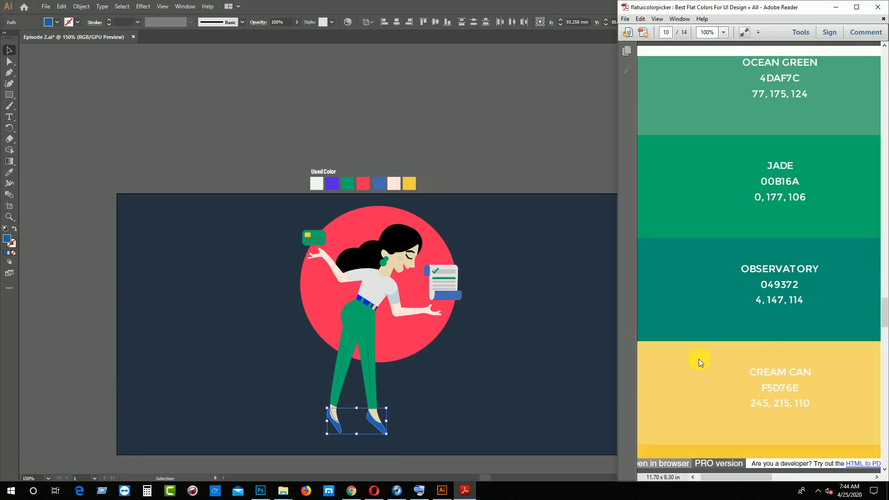
scroll(699, 359, up, 20)
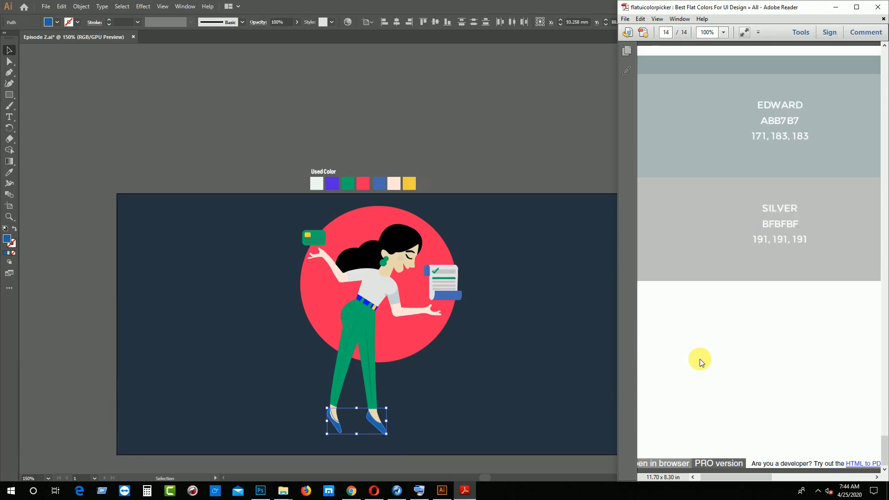
scroll(700, 359, up, 5)
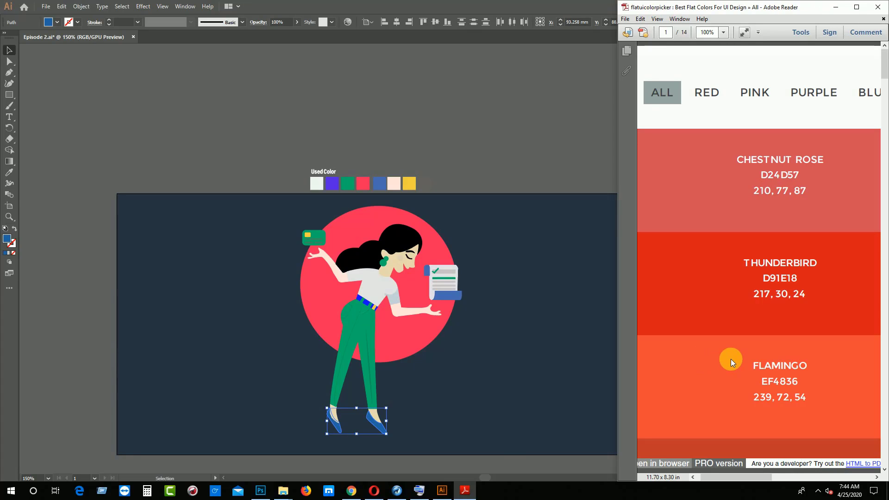
Try recoloring both shoes with the red F62459 using the Eyedropper
click(9, 172)
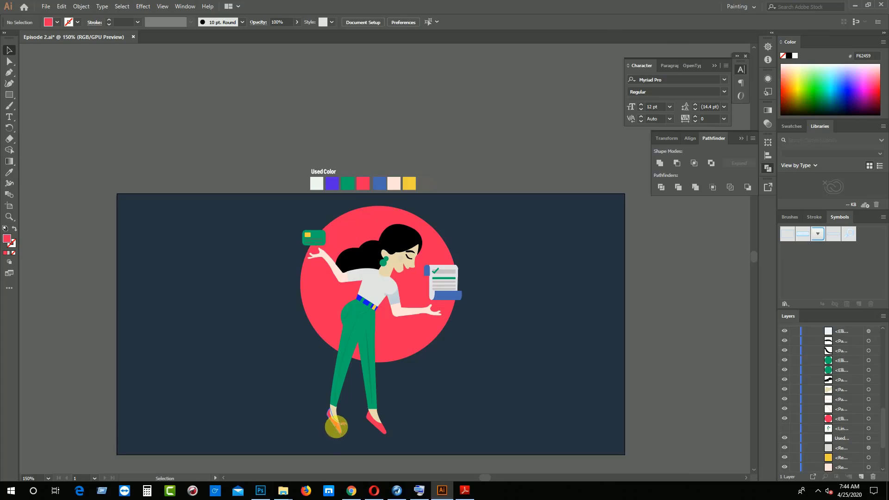
click(335, 422)
shift+click(386, 427)
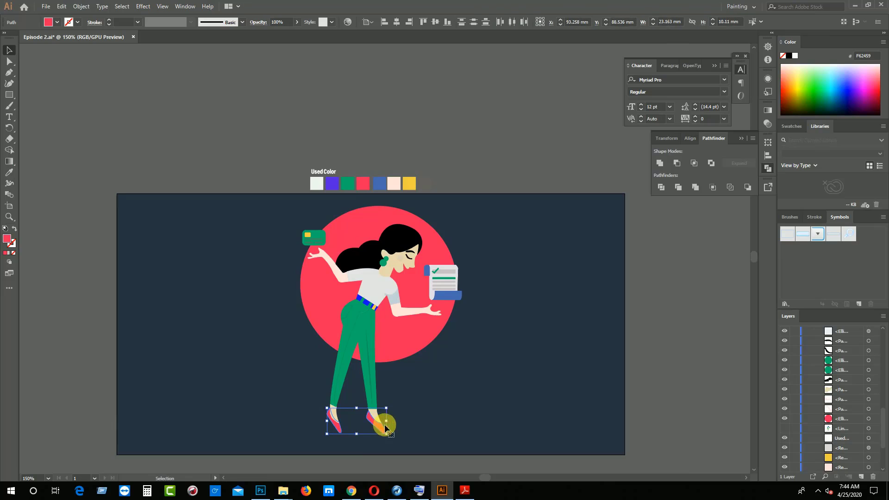
Try a black fill on both shoes, and undo the black and red recoloring
click(58, 22)
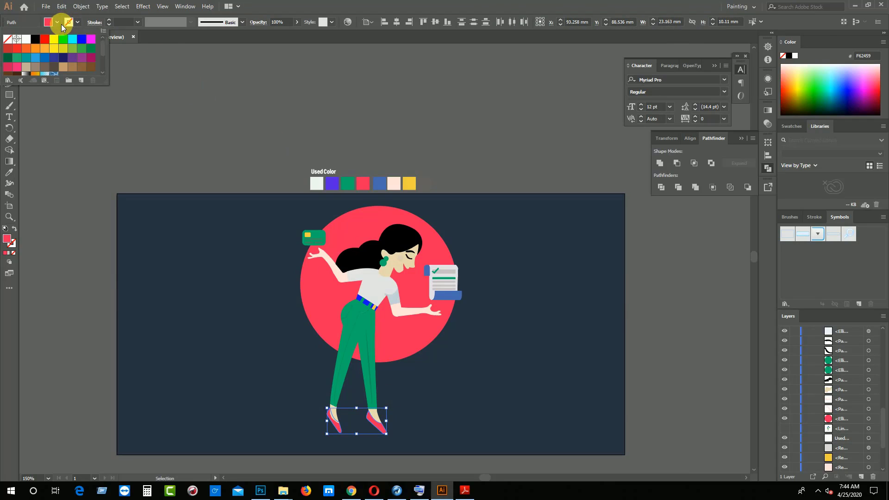
click(35, 39)
click(135, 96)
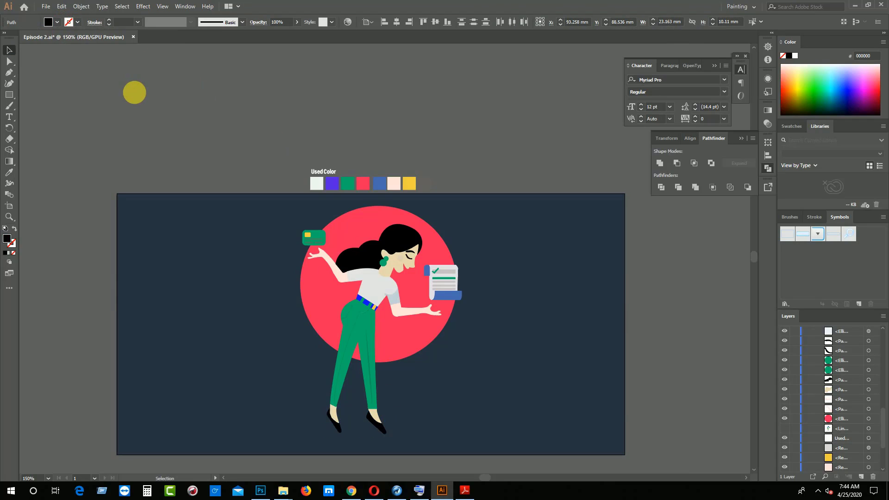
key(ctrl+z)
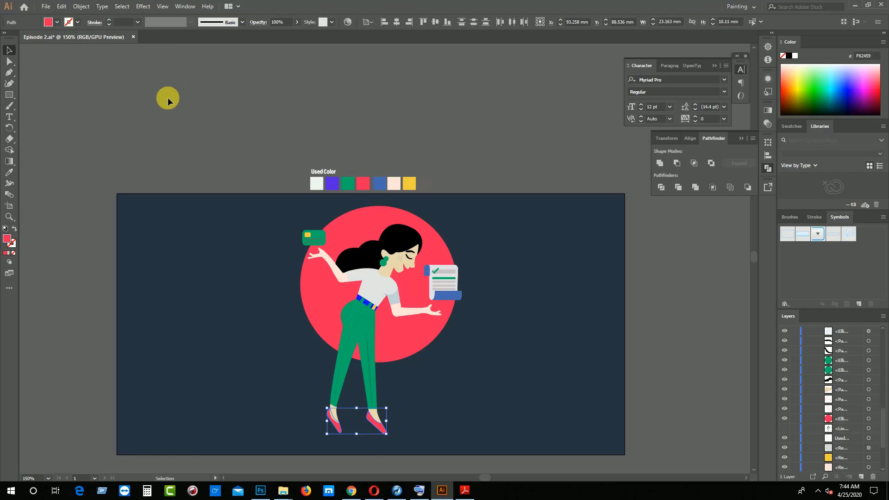
click(166, 101)
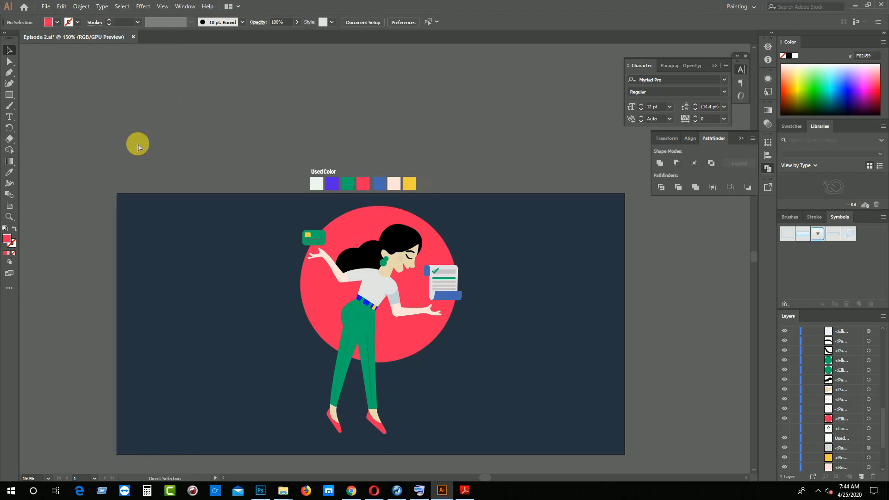
key(ctrl+z)
Recolor both shoes by sampling the yellow Used Color swatch, and deselect them
click(164, 134)
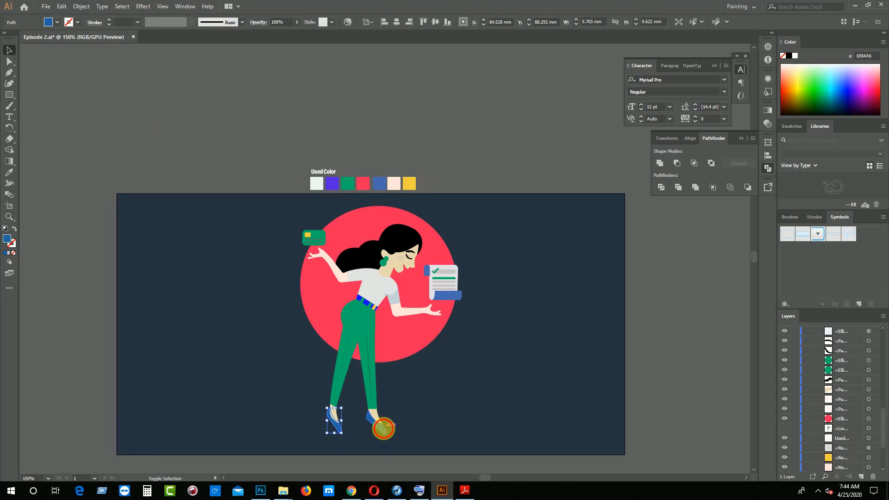
shift+click(373, 419)
click(9, 172)
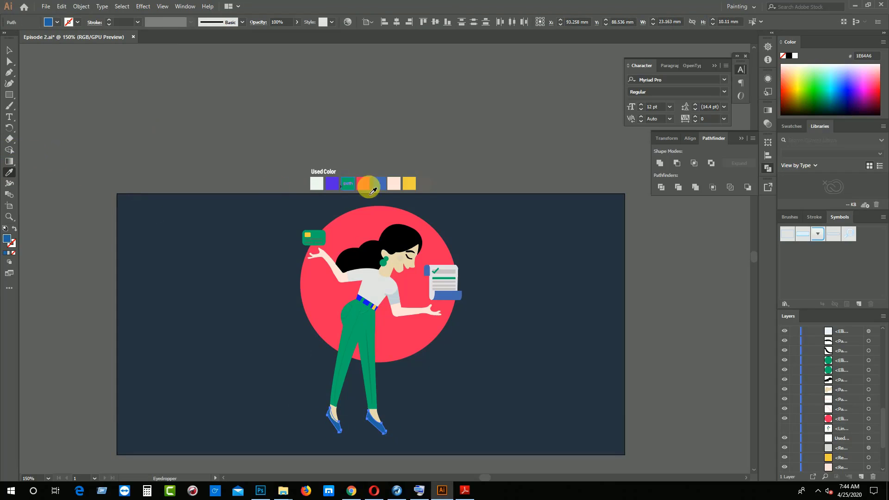
click(419, 186)
click(410, 185)
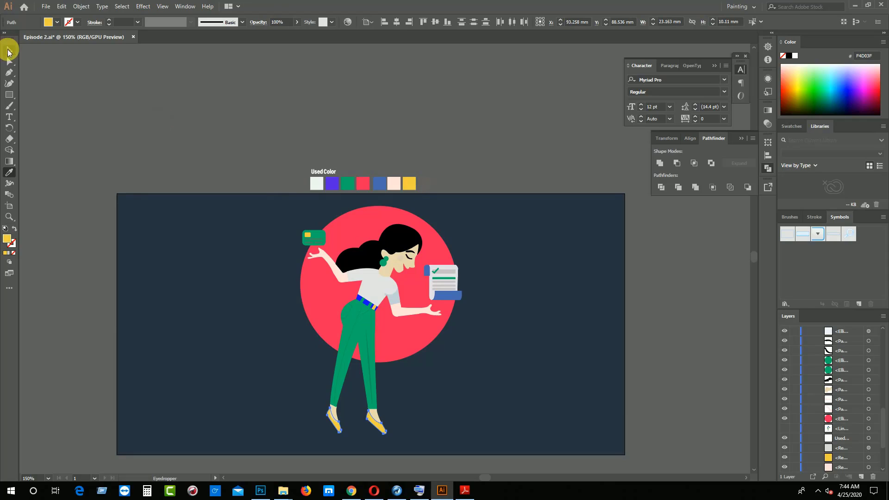
click(8, 51)
click(70, 101)
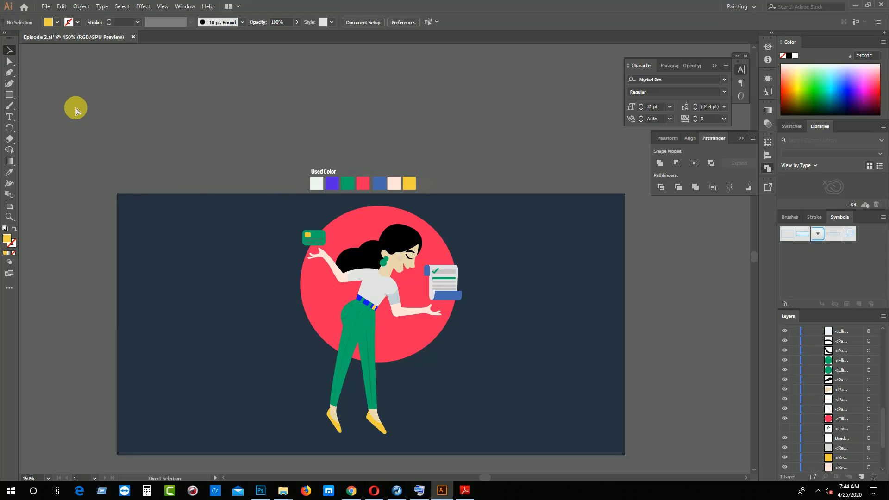
Try recoloring both feet with the light blue-gray shading color using the Eyedropper, and undo the recoloring
click(334, 416)
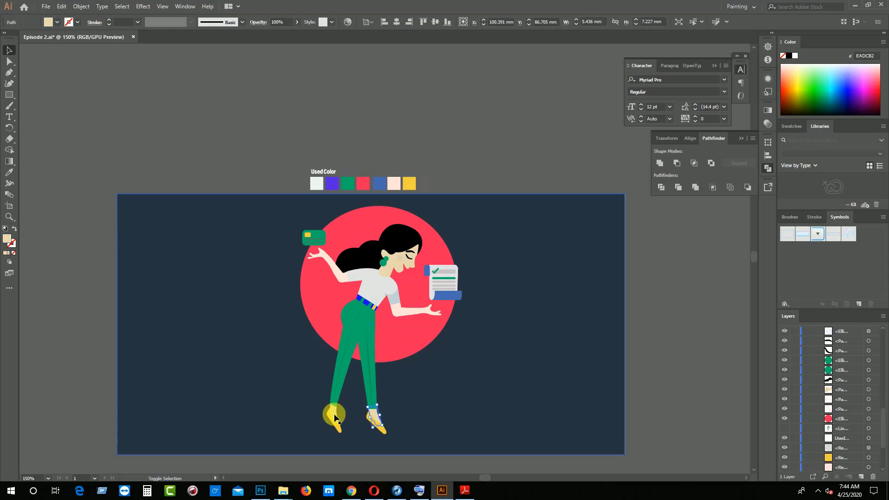
click(7, 175)
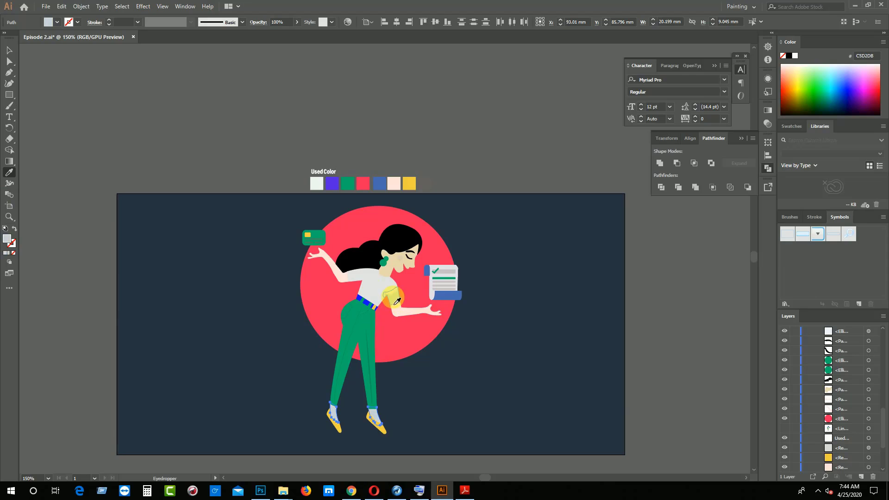
click(10, 50)
click(79, 110)
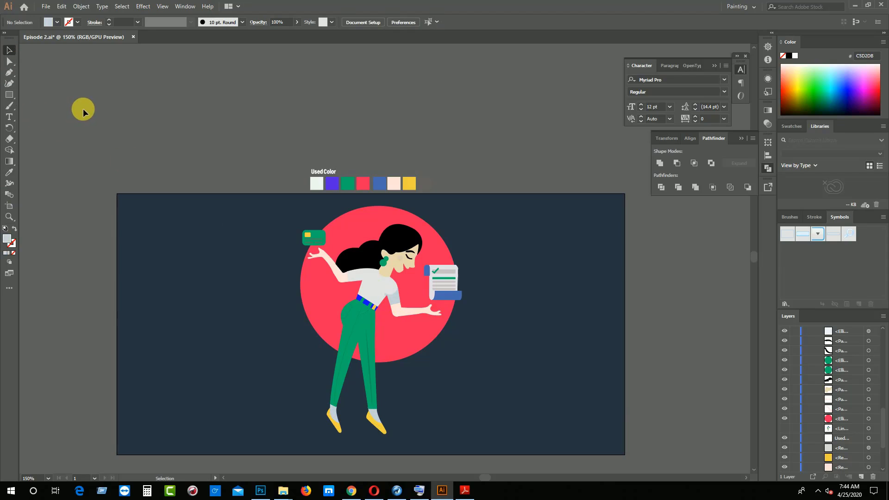
key(ctrl+z)
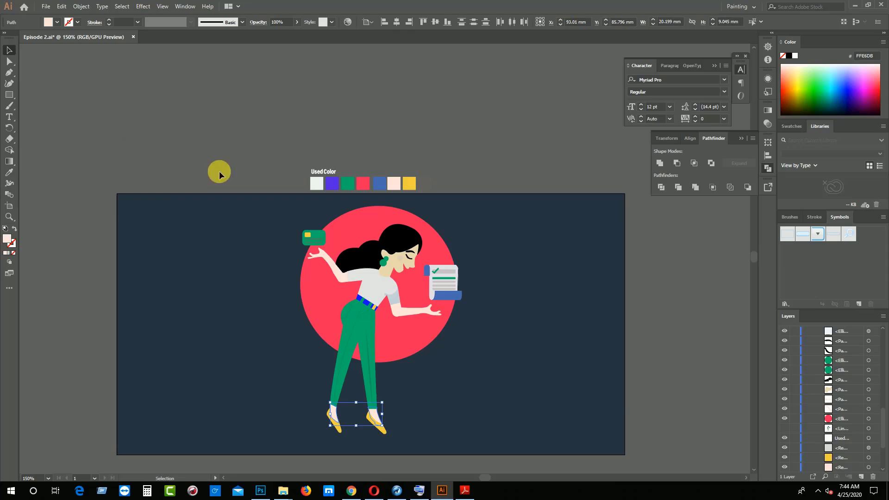
Recolor both feet by sampling the light skin tone of the woman's extended forearm, and deselect them
click(9, 173)
click(421, 311)
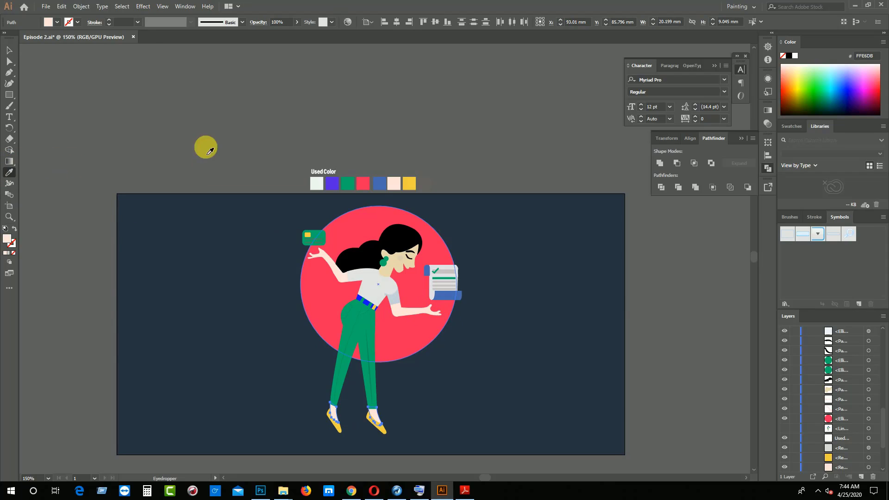
click(10, 50)
click(80, 103)
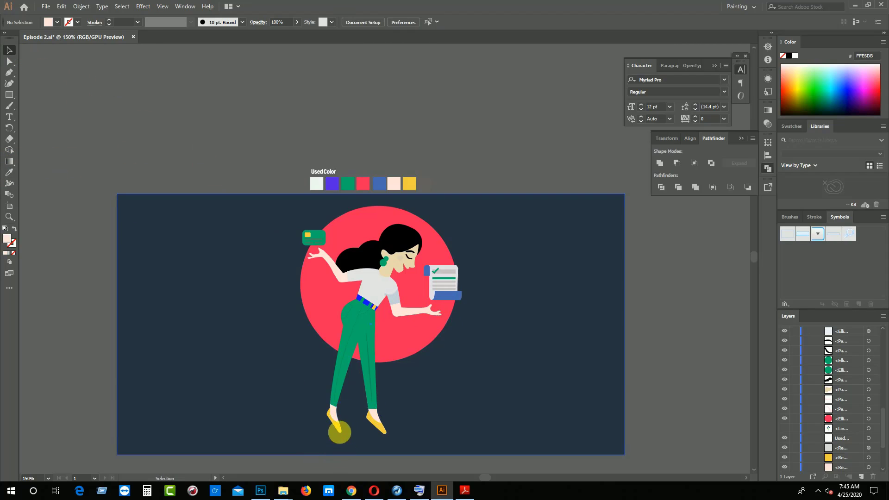
Recolor both shoes by sampling the red F62459 of the large circle behind the woman, and deselect them
click(337, 426)
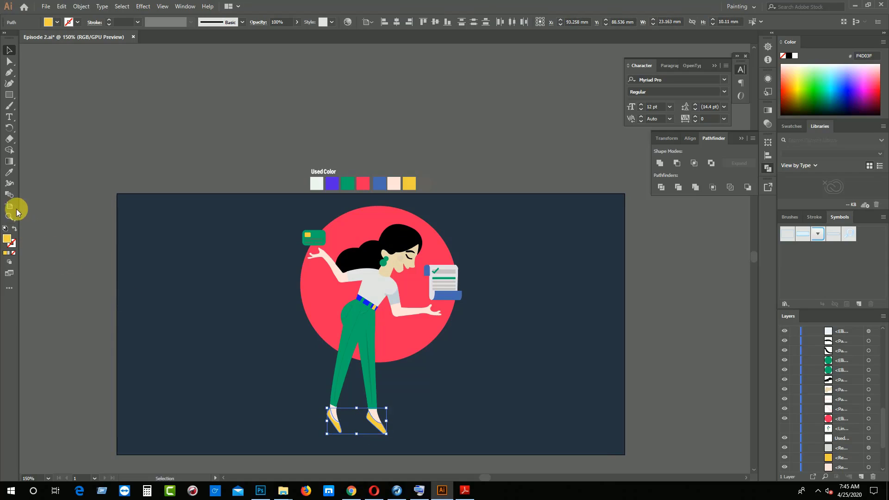
click(10, 173)
click(365, 226)
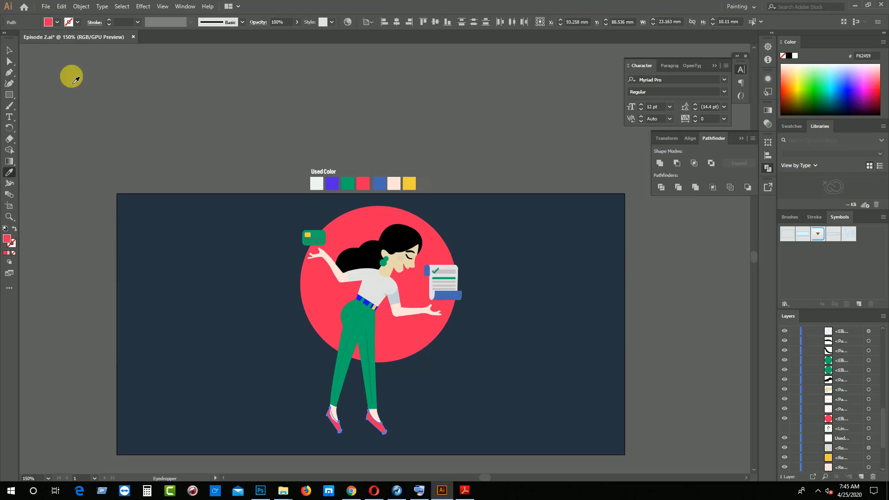
click(9, 50)
click(64, 96)
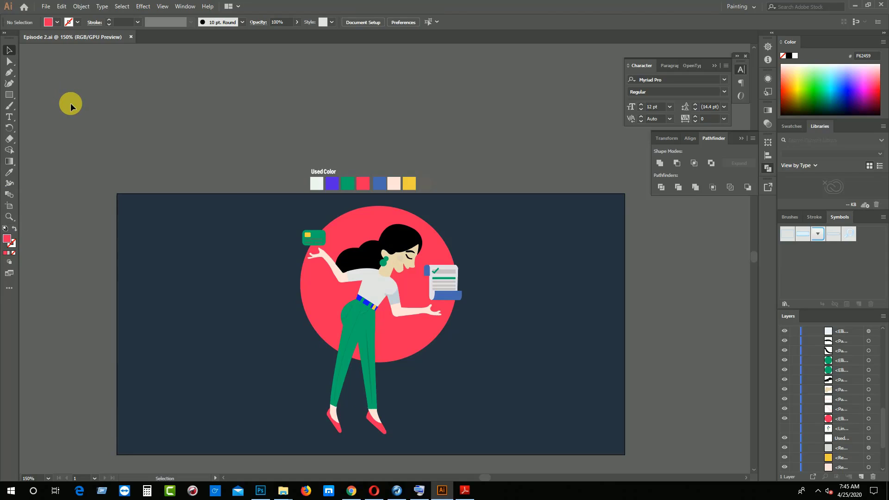
Duplicate the yellow Used Color swatch to the end of the row and fill the copy with the background's dark blue 22313F
drag(410, 185, 424, 185)
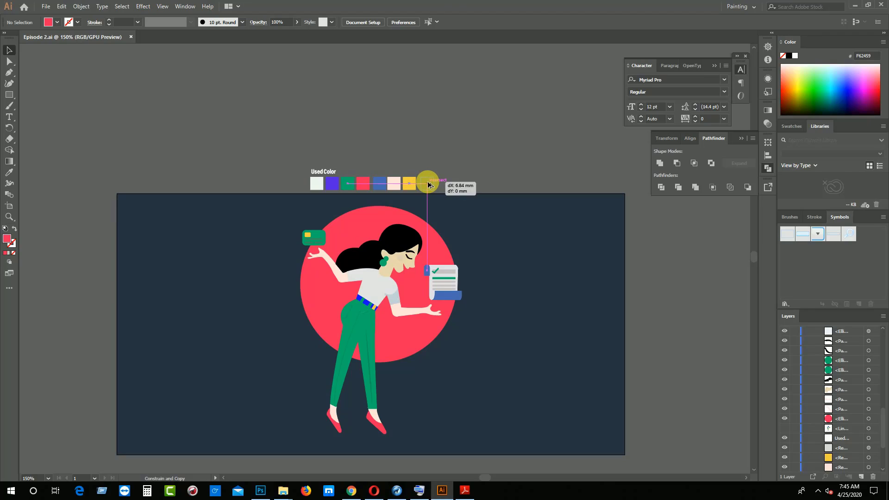
drag(426, 184, 425, 184)
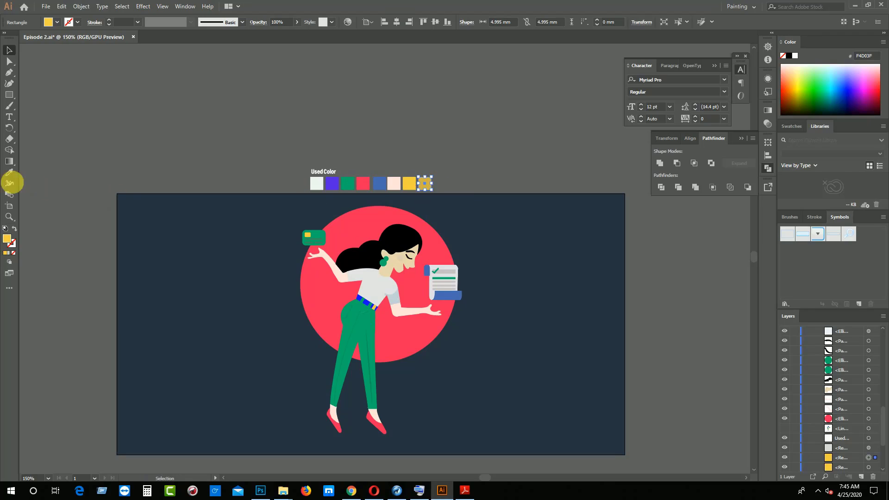
click(9, 172)
click(187, 272)
click(9, 50)
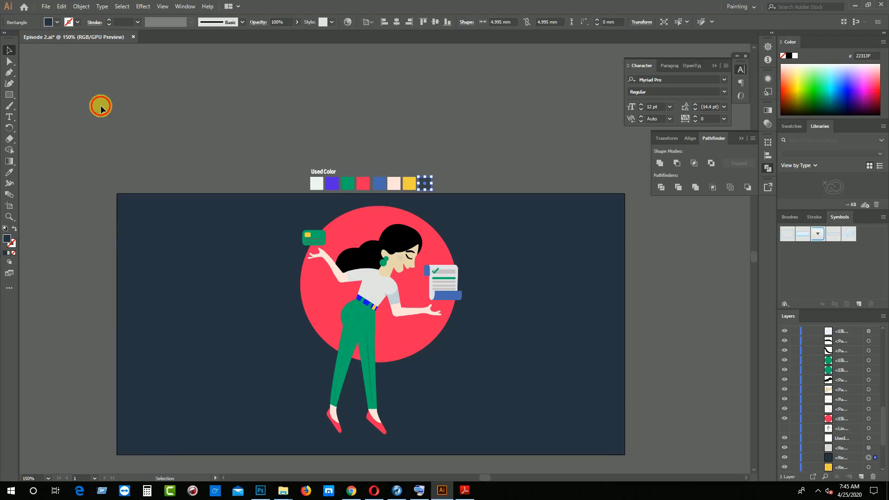
click(246, 164)
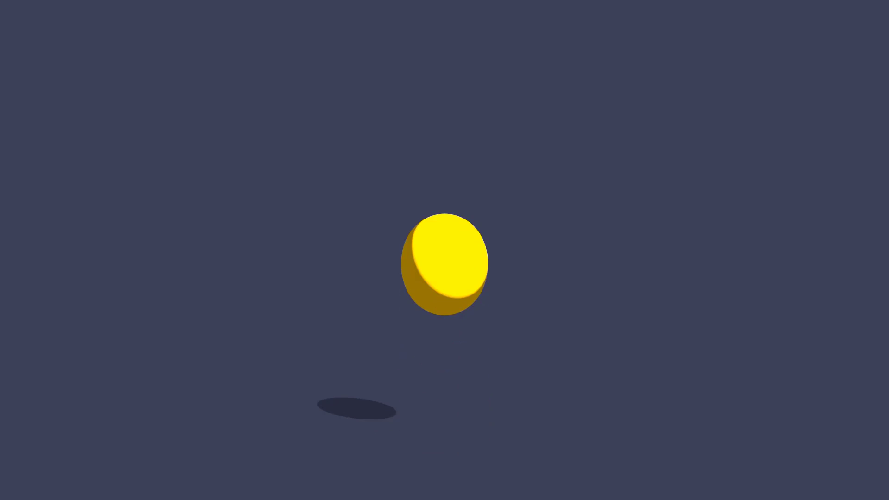